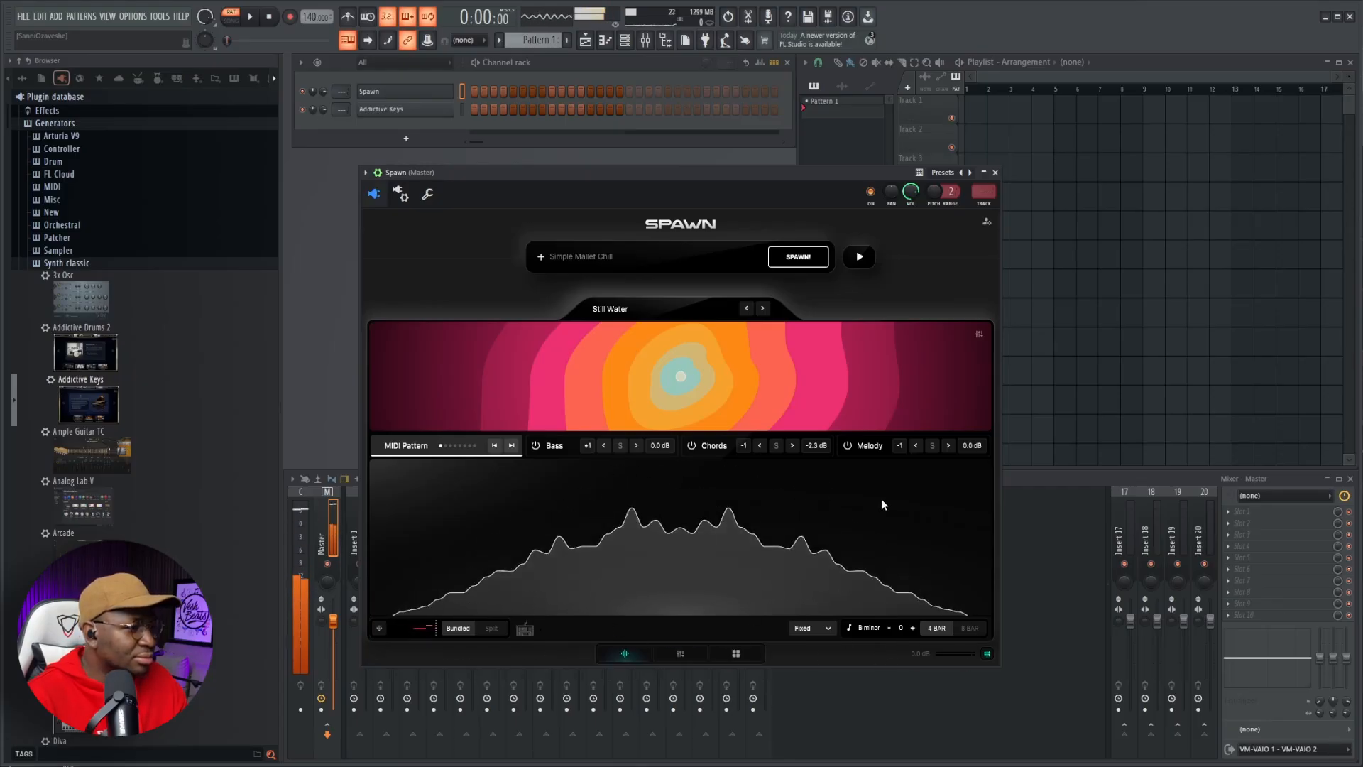
- Preview the Still Water pattern in Spawn and reposition the Spawn window
left_click(859, 257)
left_click_drag(738, 177, 753, 159)
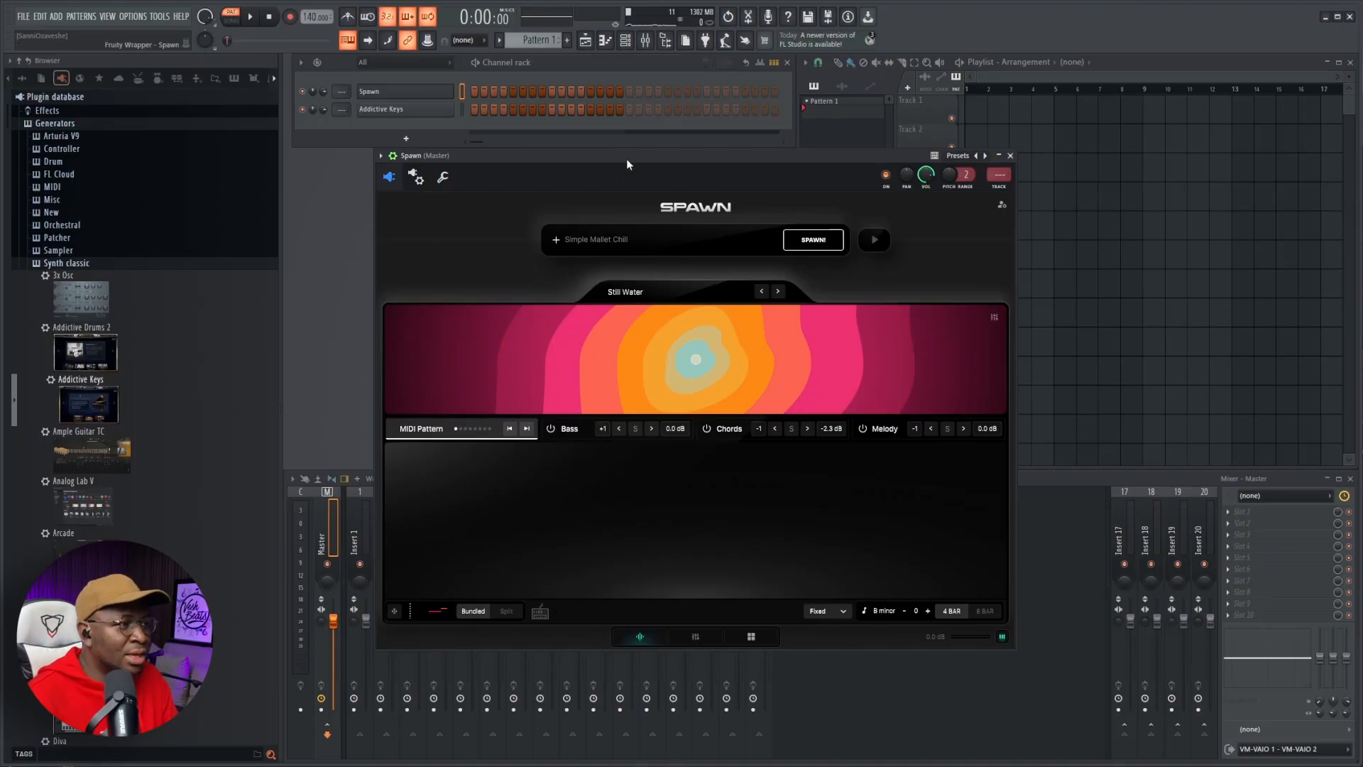
left_click_drag(629, 157, 647, 162)
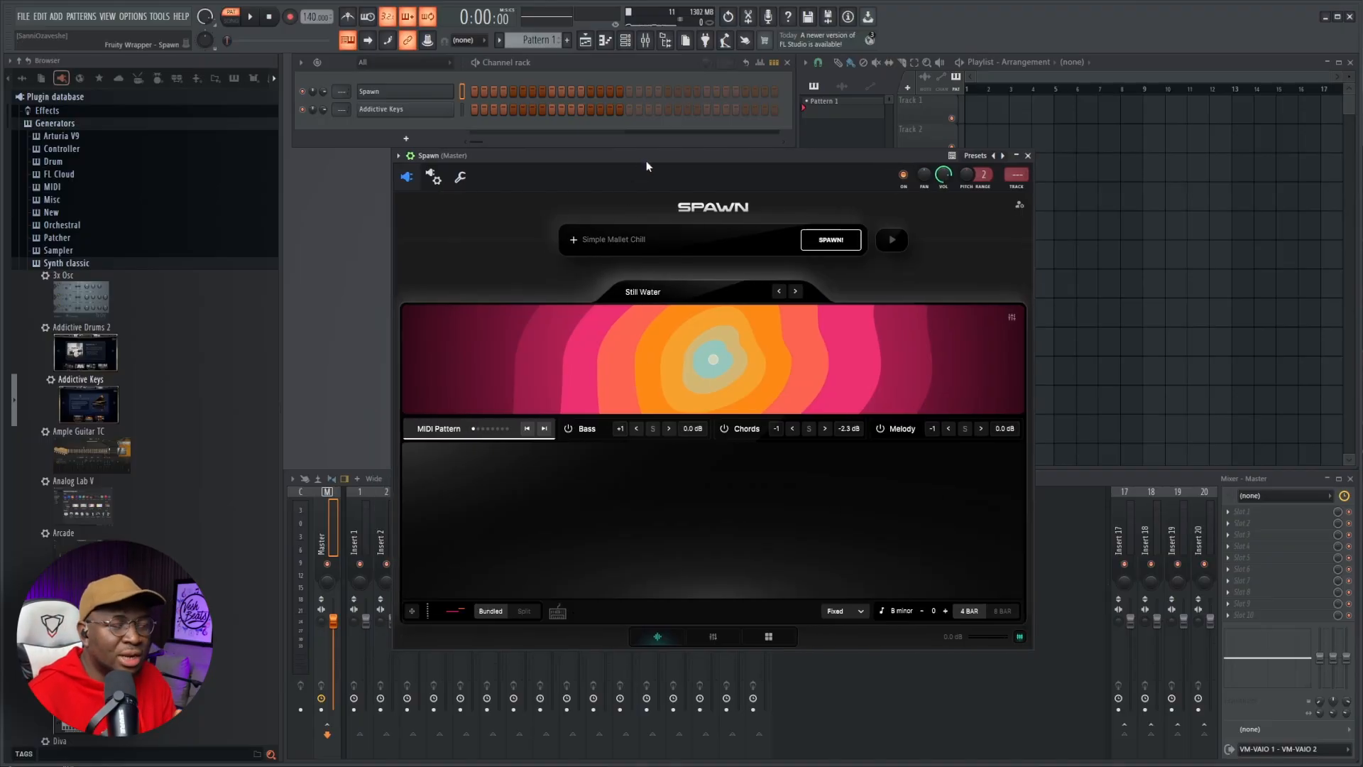
left_click(895, 241)
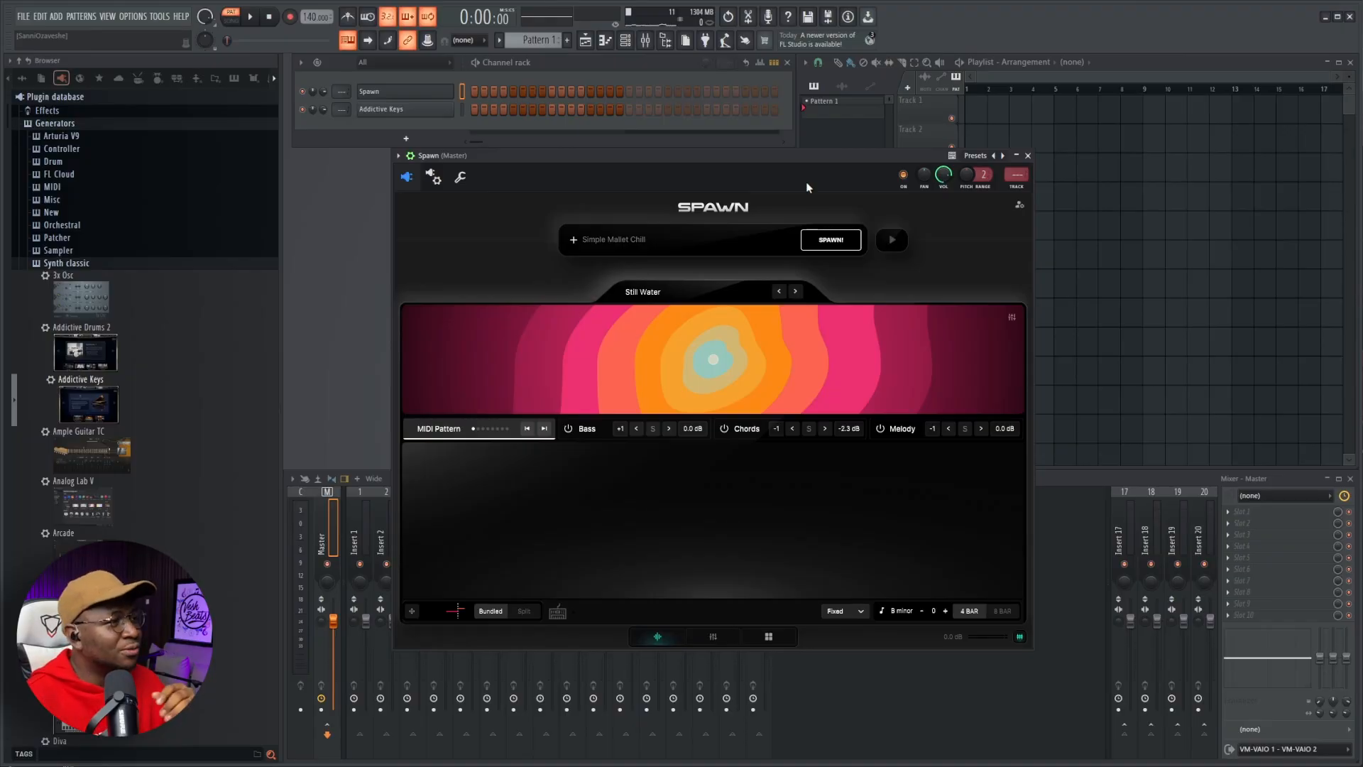
- Lower the project tempo to 96 BPM and reposition the Spawn window
left_click_drag(451, 156, 411, 160)
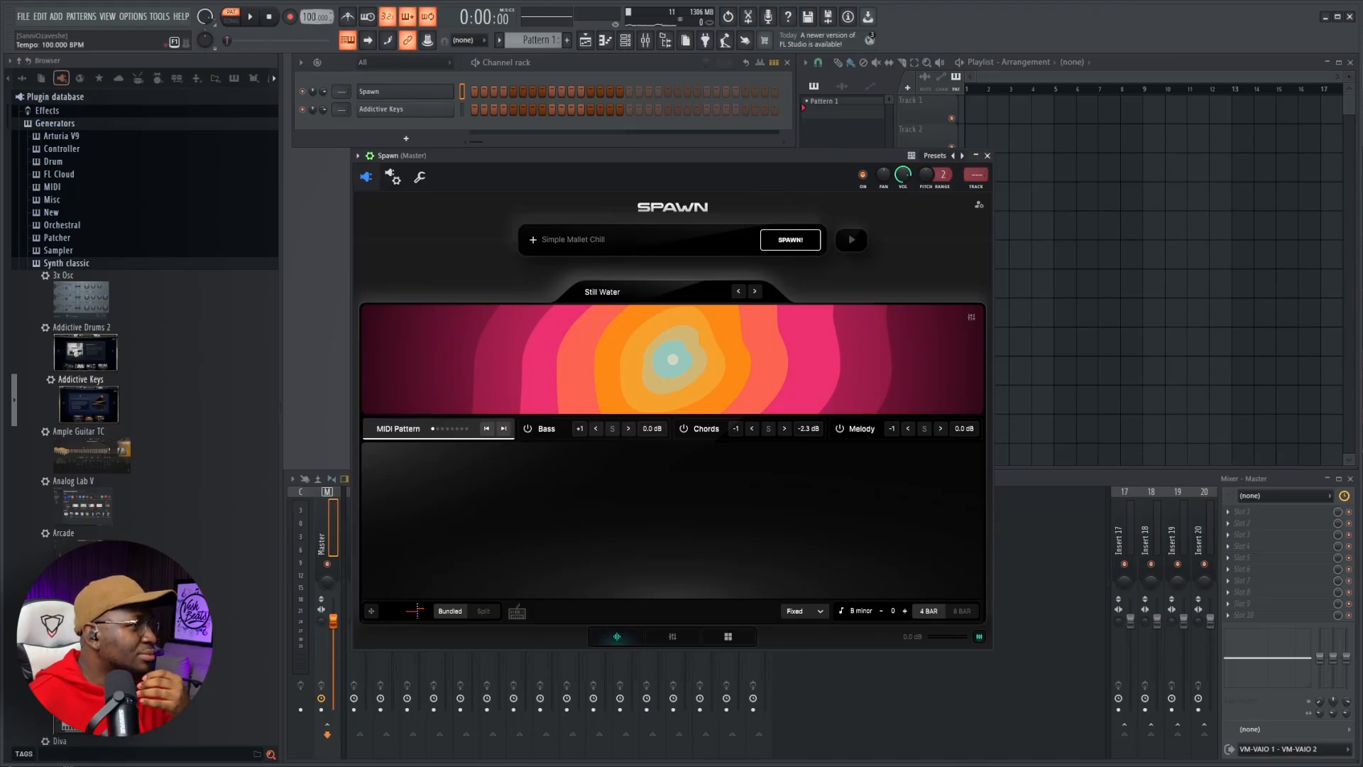
left_click_drag(313, 17, 309, 17)
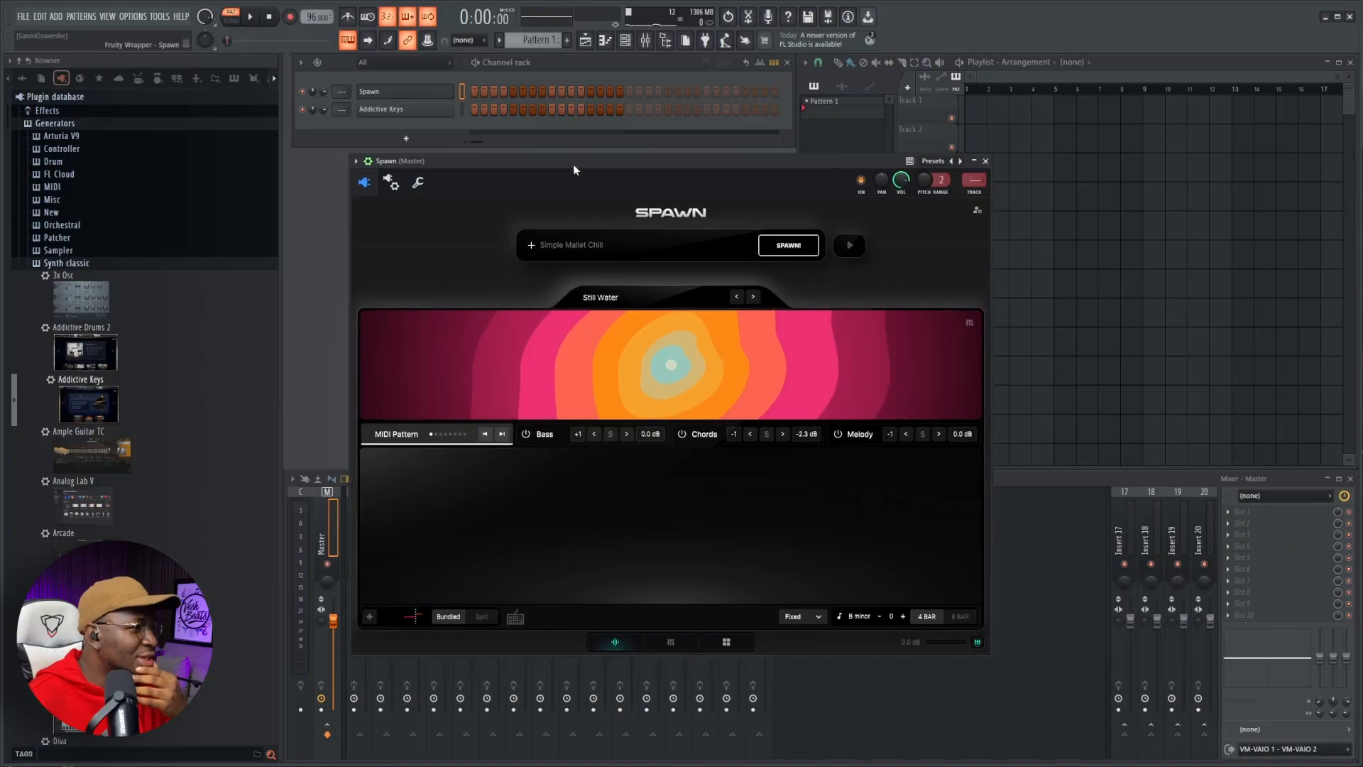
left_click_drag(573, 157, 569, 178)
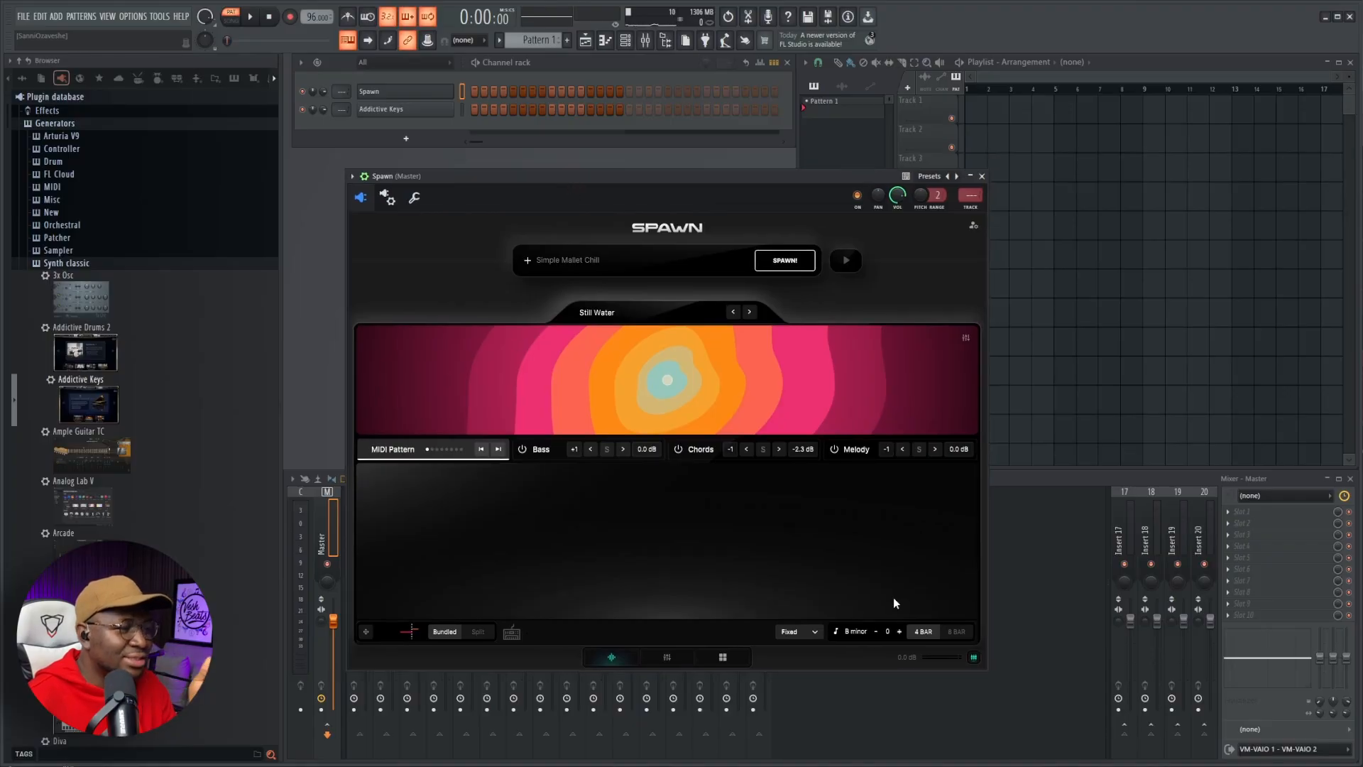
- Try lowering the bar 3 bass note one semitone in Spawn, undo the last tempo tweak, and move the note back up
left_click(551, 451)
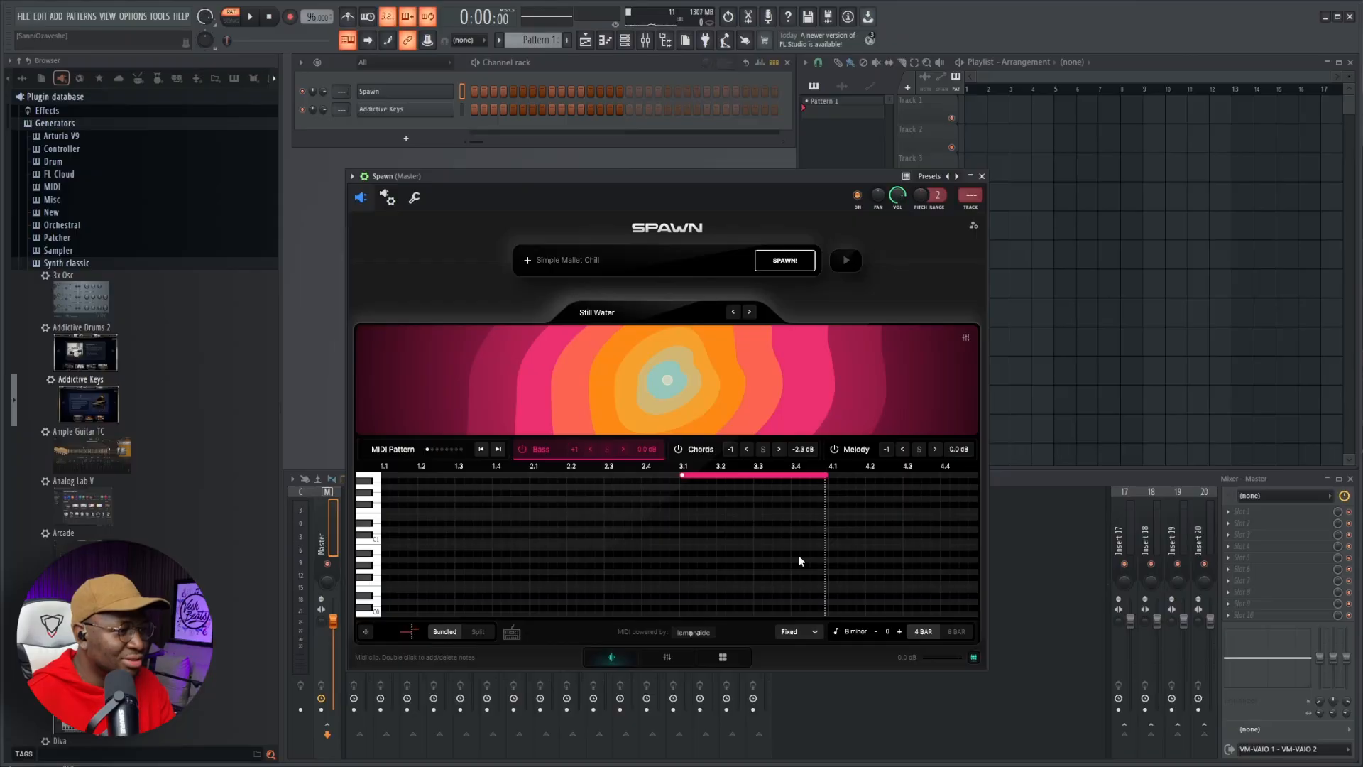
left_click_drag(714, 479, 713, 485)
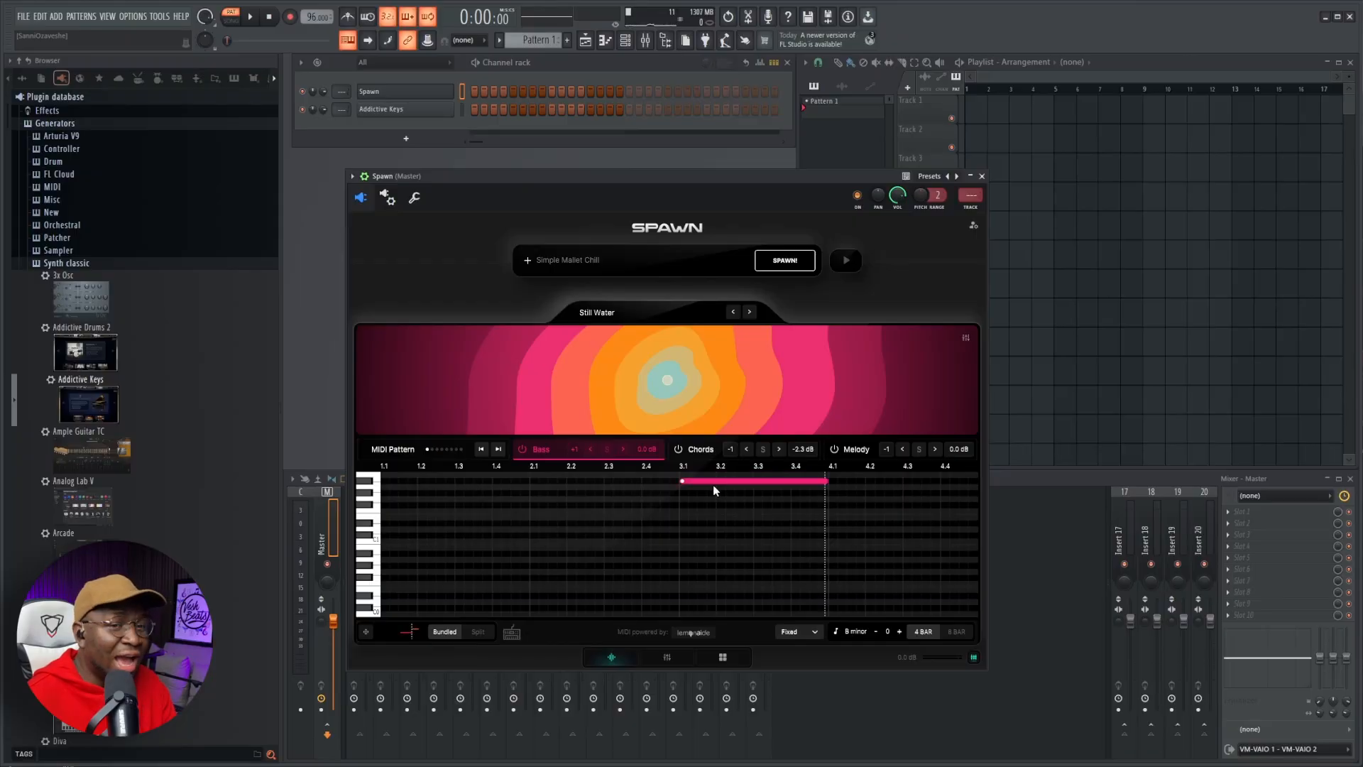
key("ctrl+z")
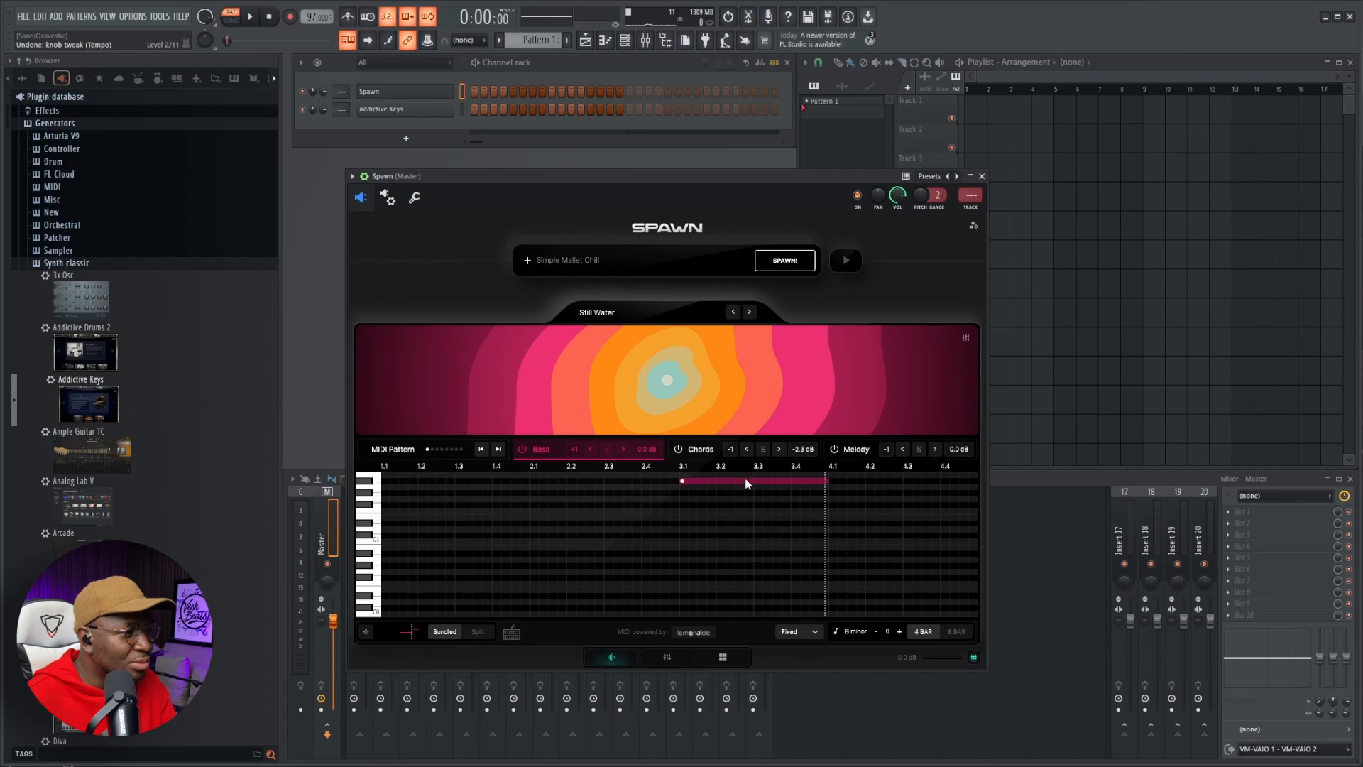
left_click_drag(744, 479, 745, 476)
- Inspect Spawn's chords and melody notes, and export its full MIDI pattern to the Addictive Keys channel
left_click(696, 449)
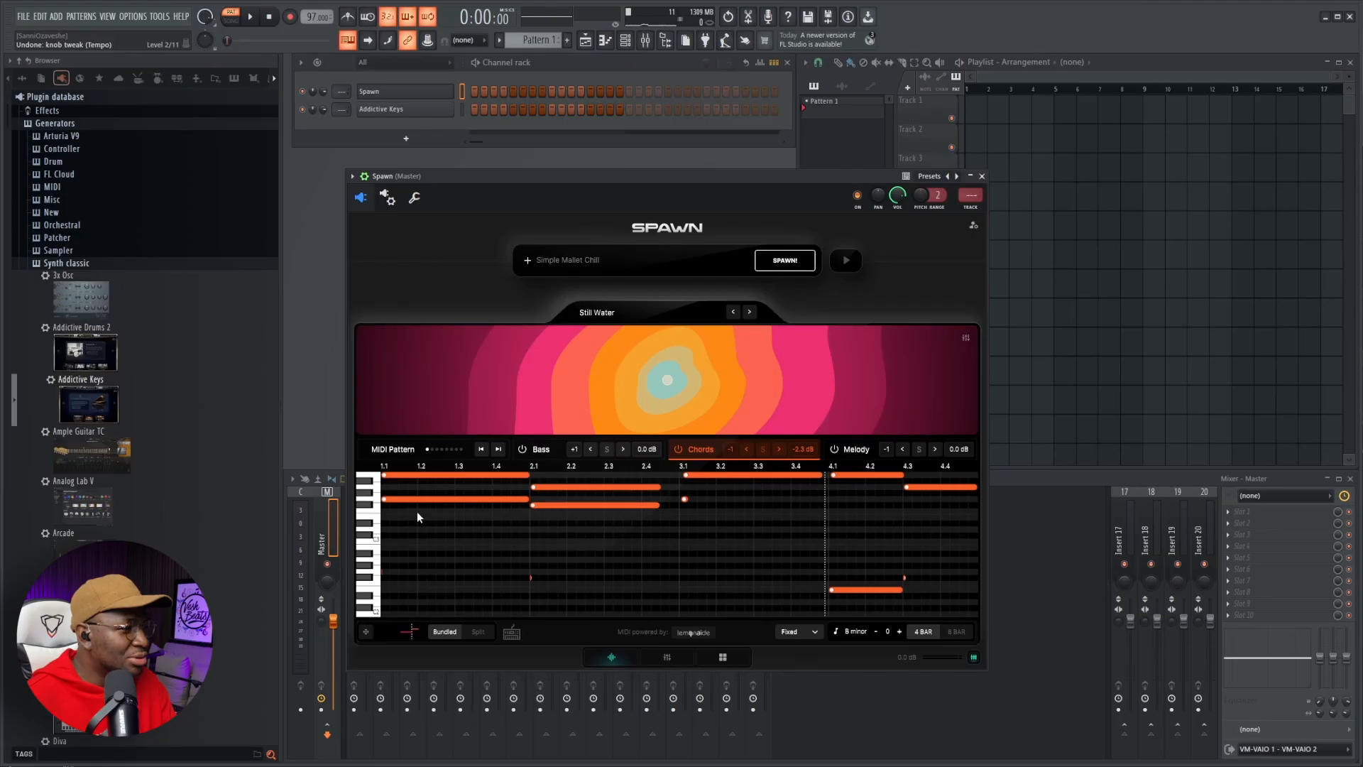
left_click(854, 450)
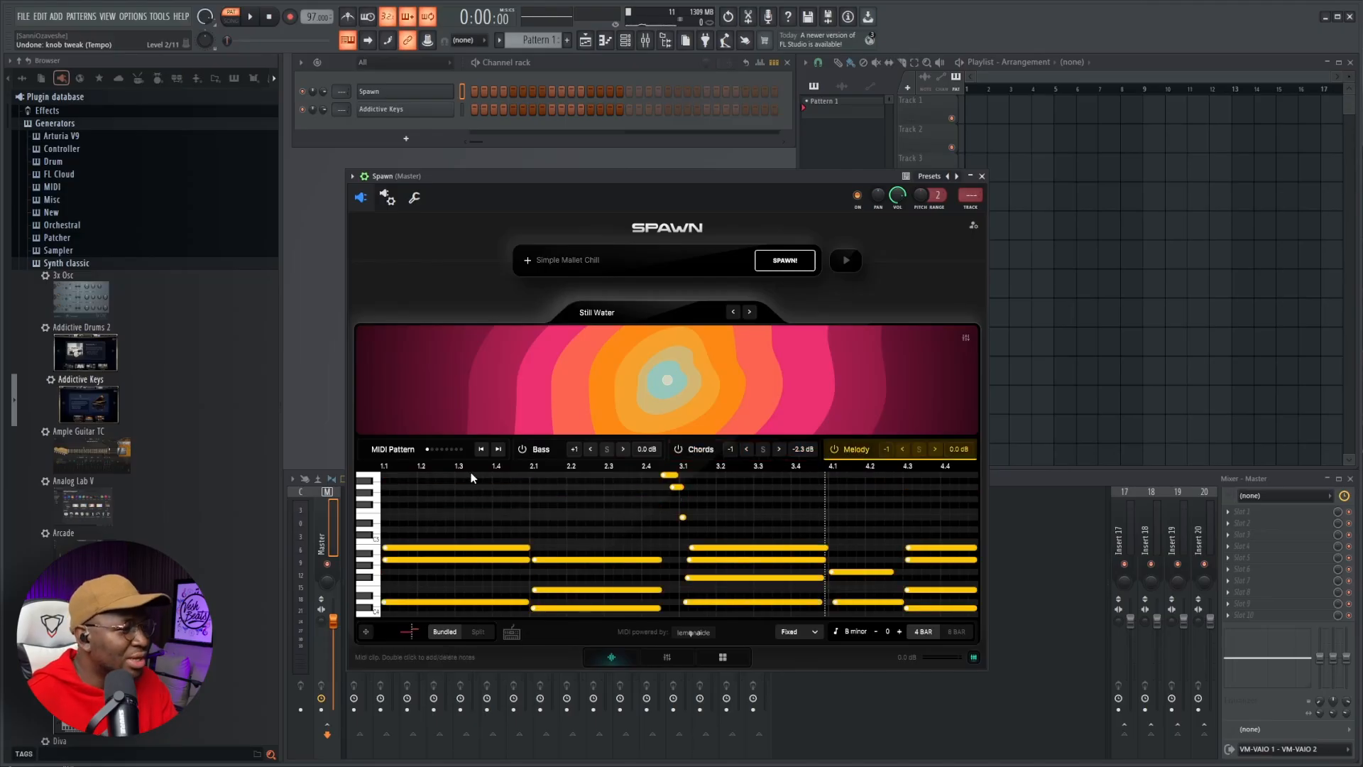
left_click(410, 451)
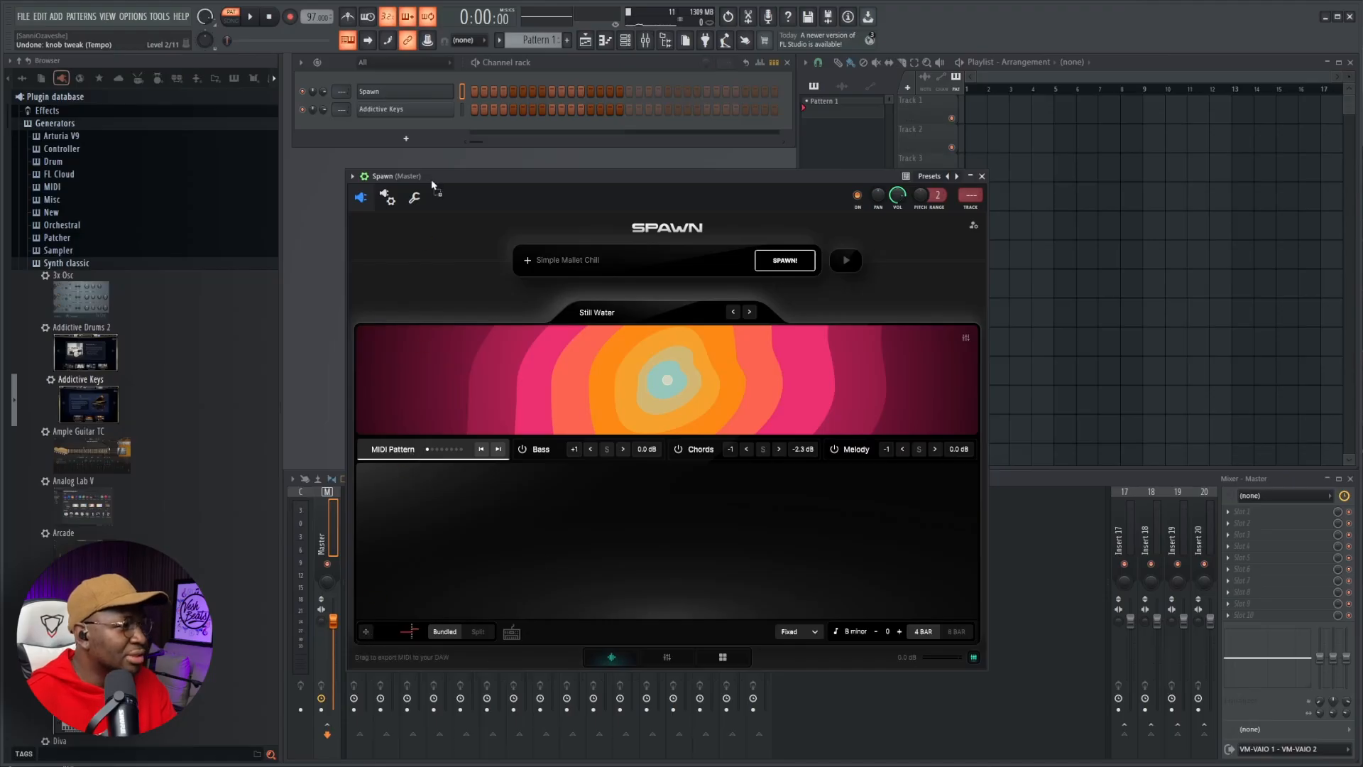
left_click_drag(435, 118, 437, 121)
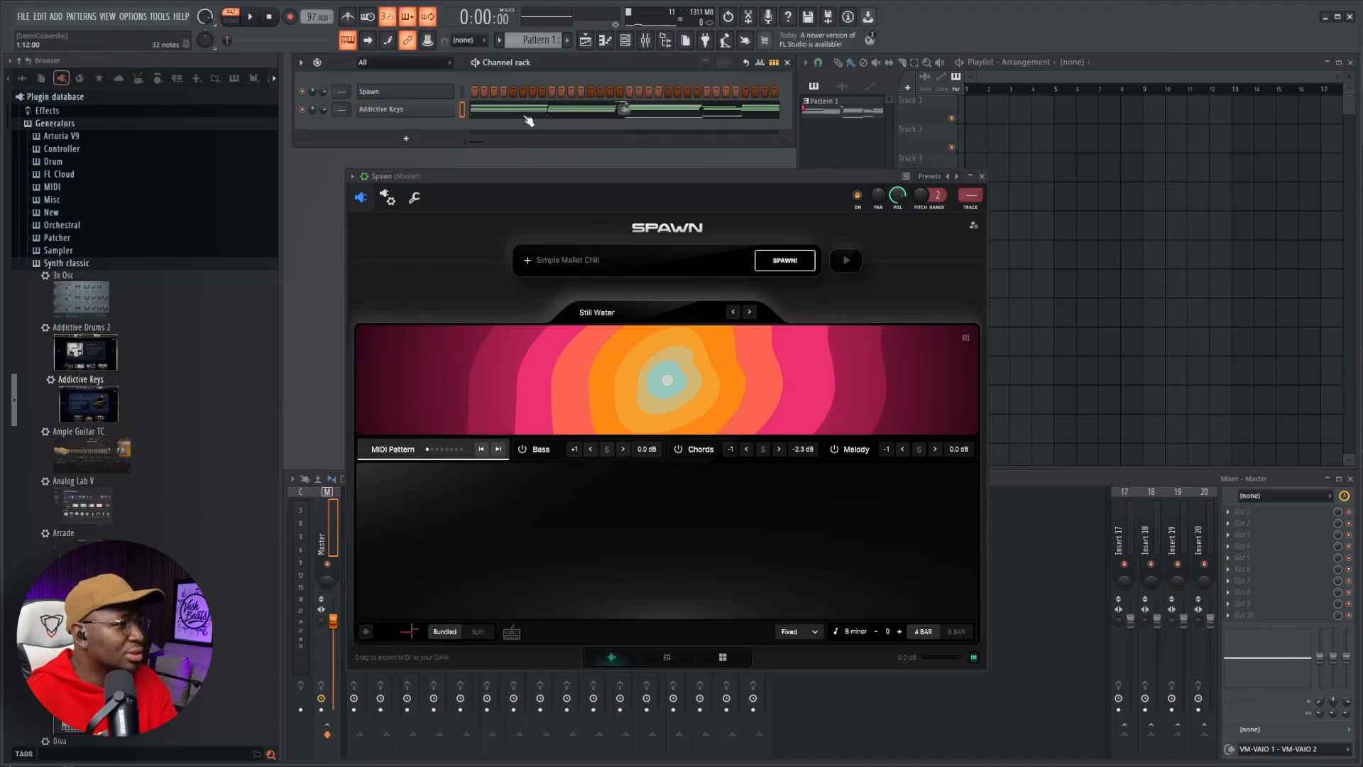
- Play the pattern and examine the imported notes in the Addictive Keys piano roll
key("space")
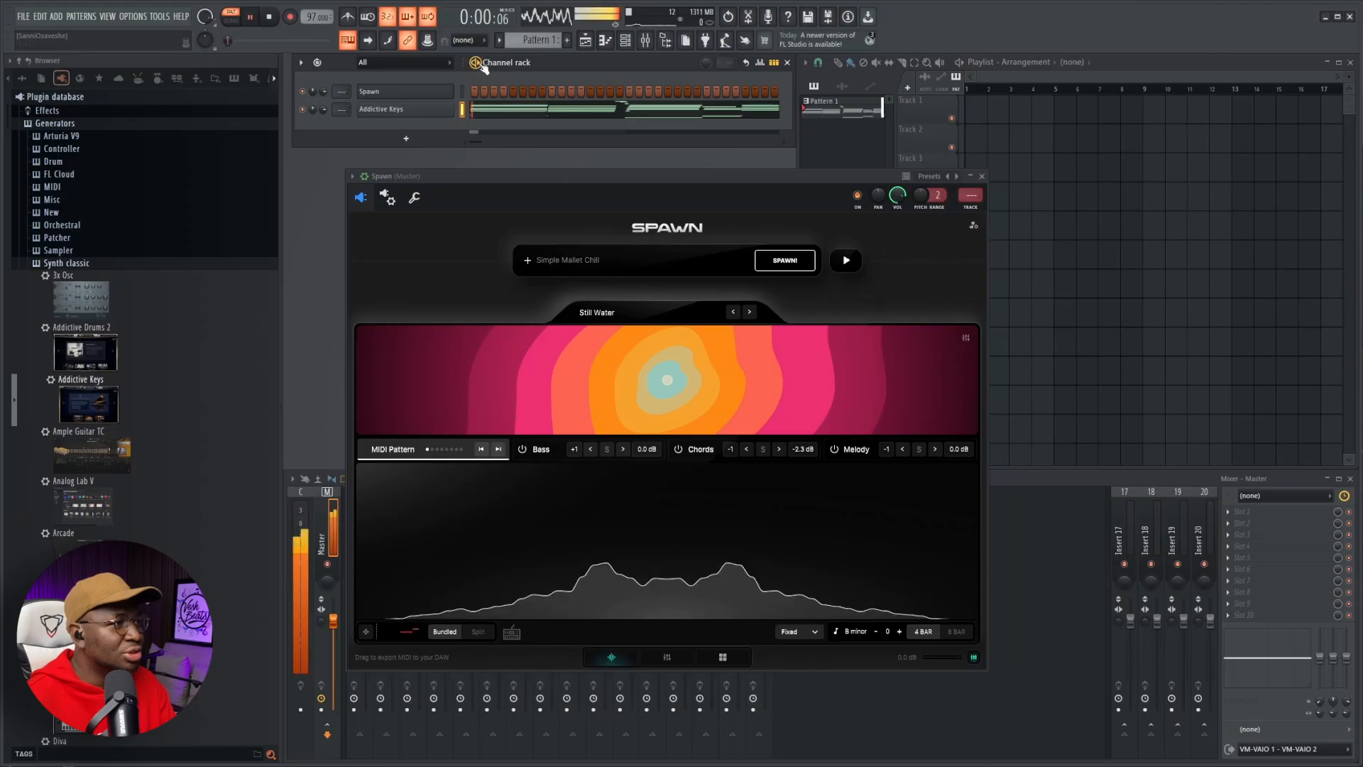
left_click(536, 110)
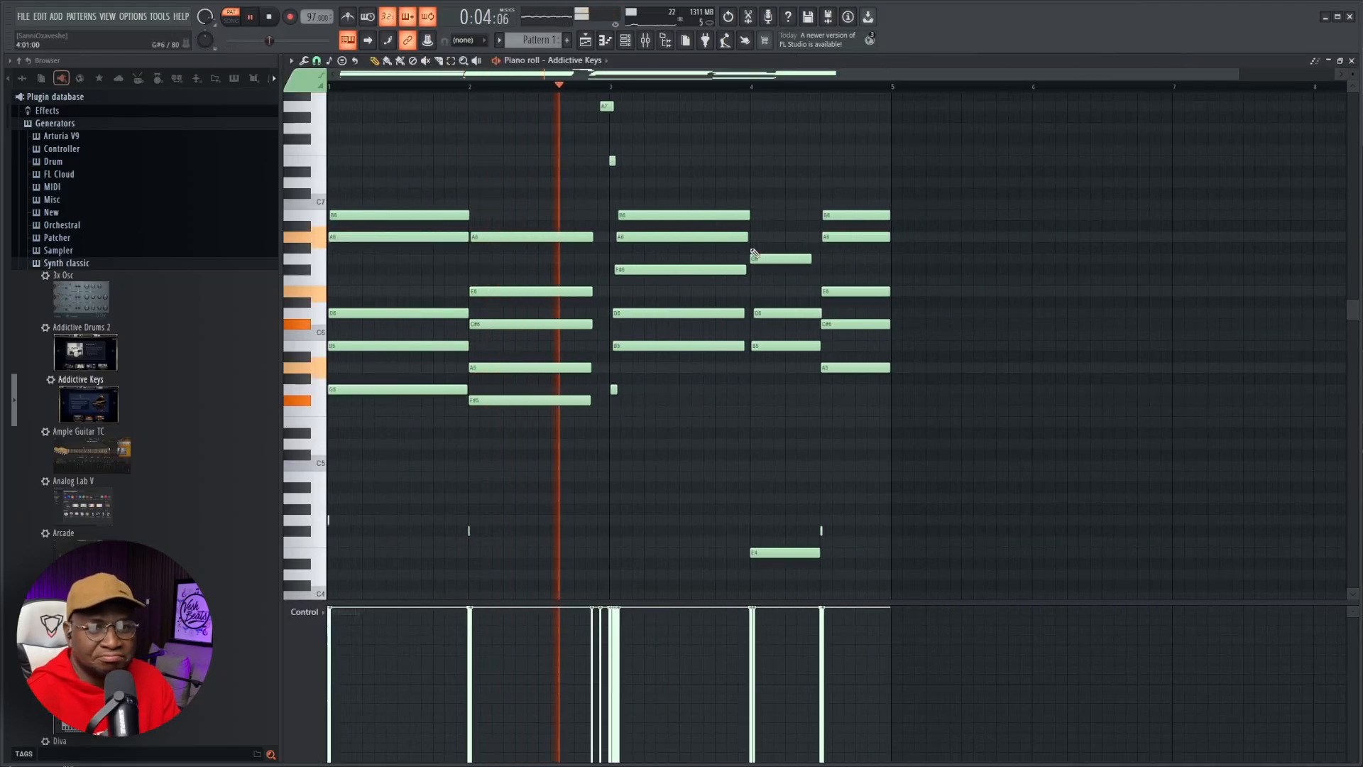
right_click(961, 286, "ctrl")
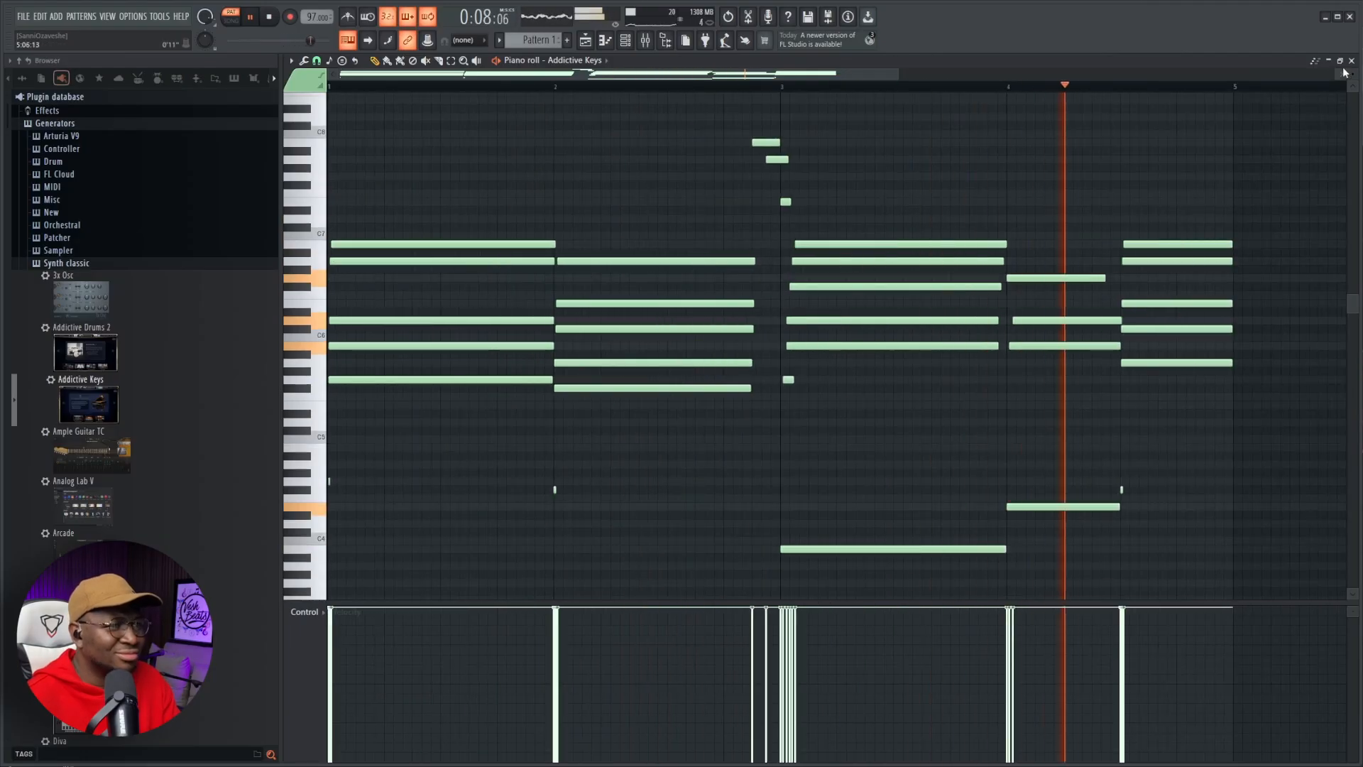
key("F7")
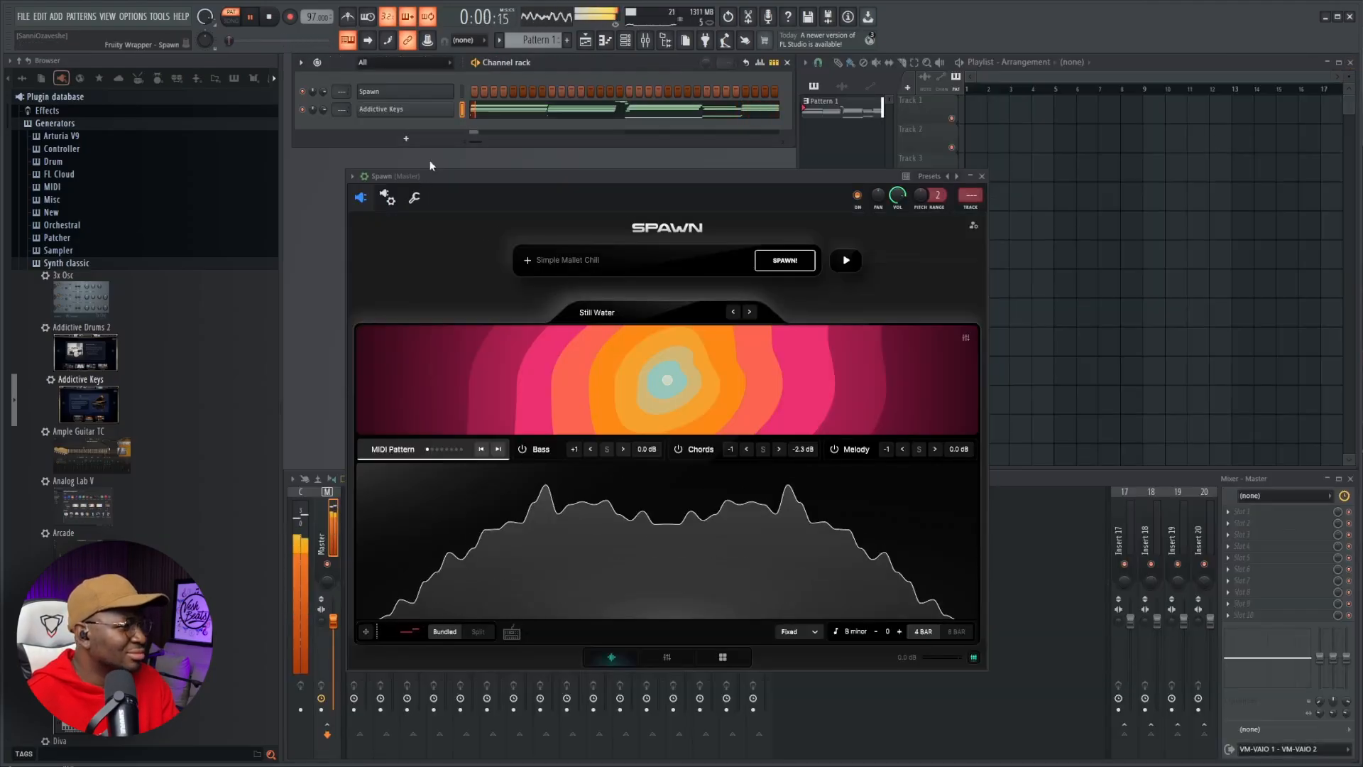
key("space")
- Load the Electric Grand - Producer instrument in Addictive Keys
left_click(432, 112)
left_click(1246, 169)
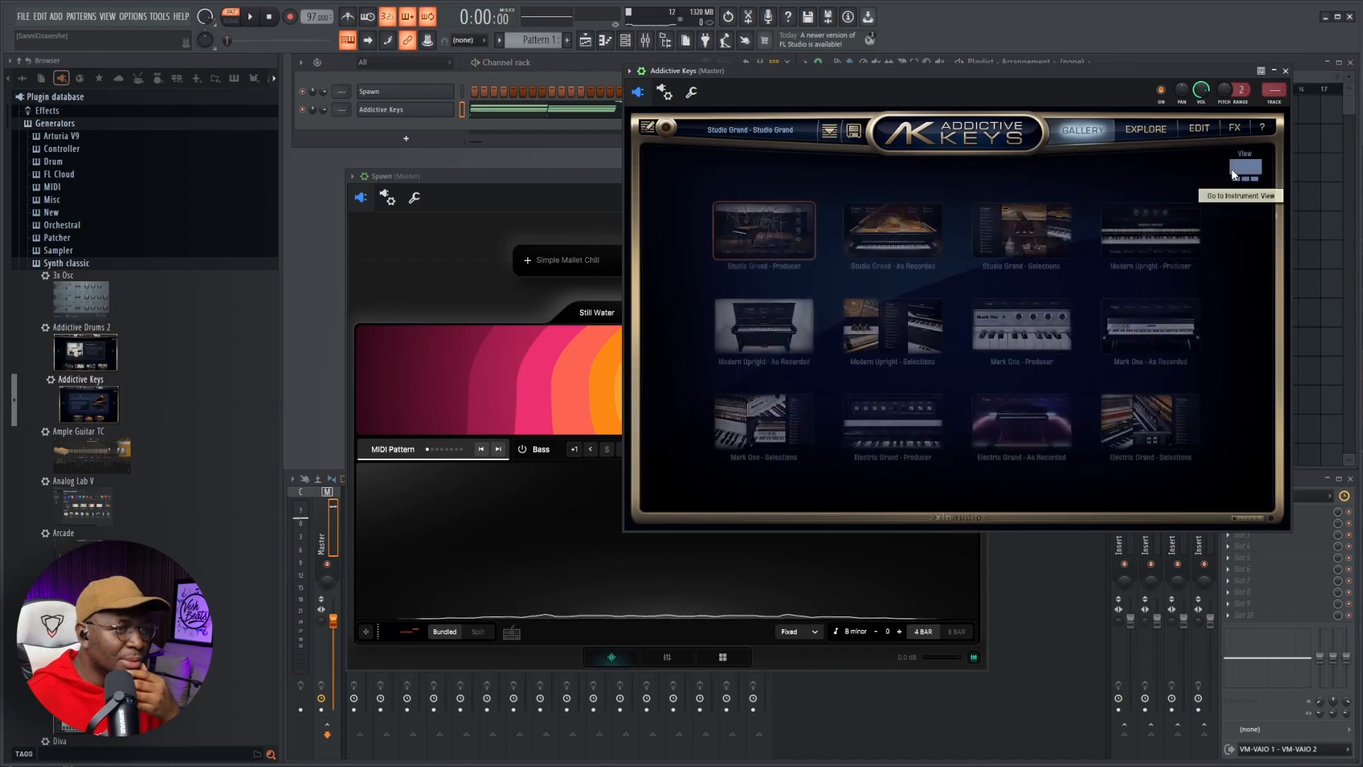
left_click(875, 433)
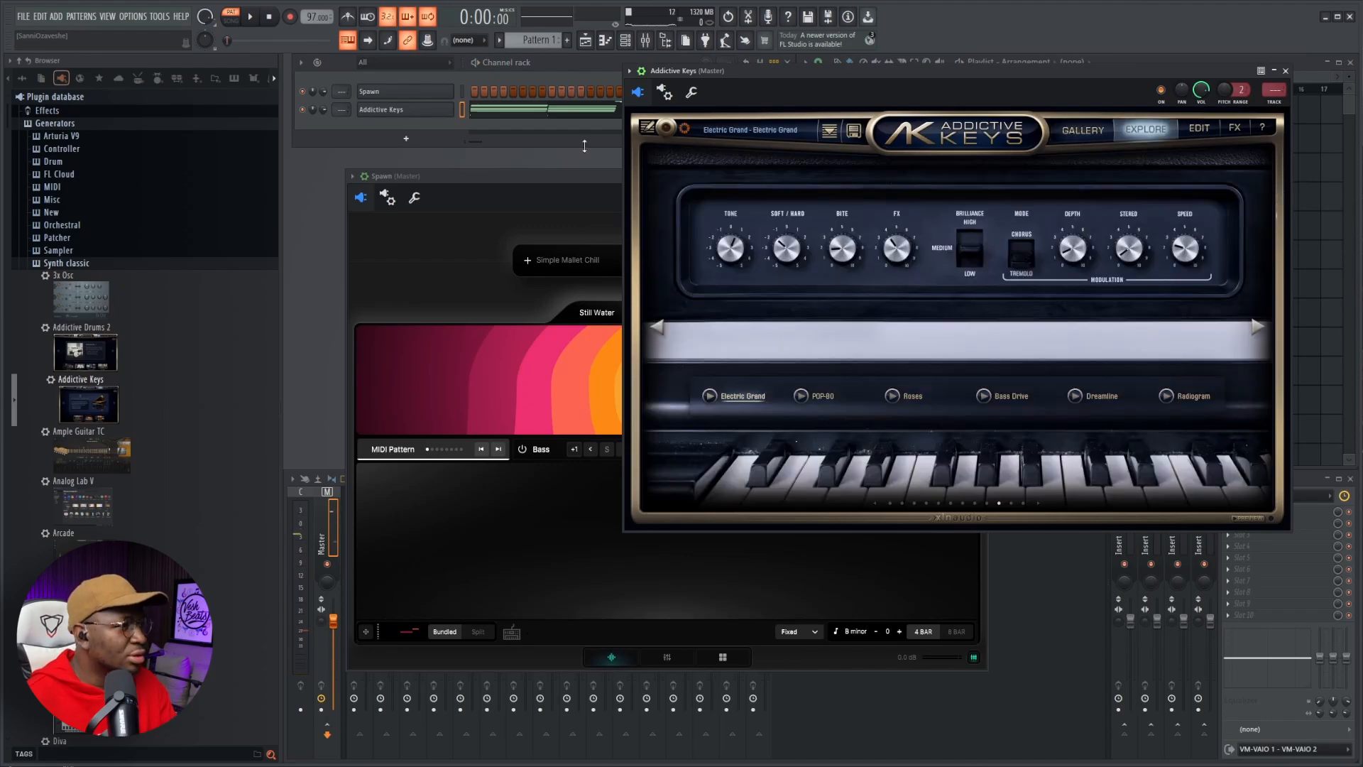
- Select all notes in the Addictive Keys piano roll and lower their velocities evenly
left_click(580, 110)
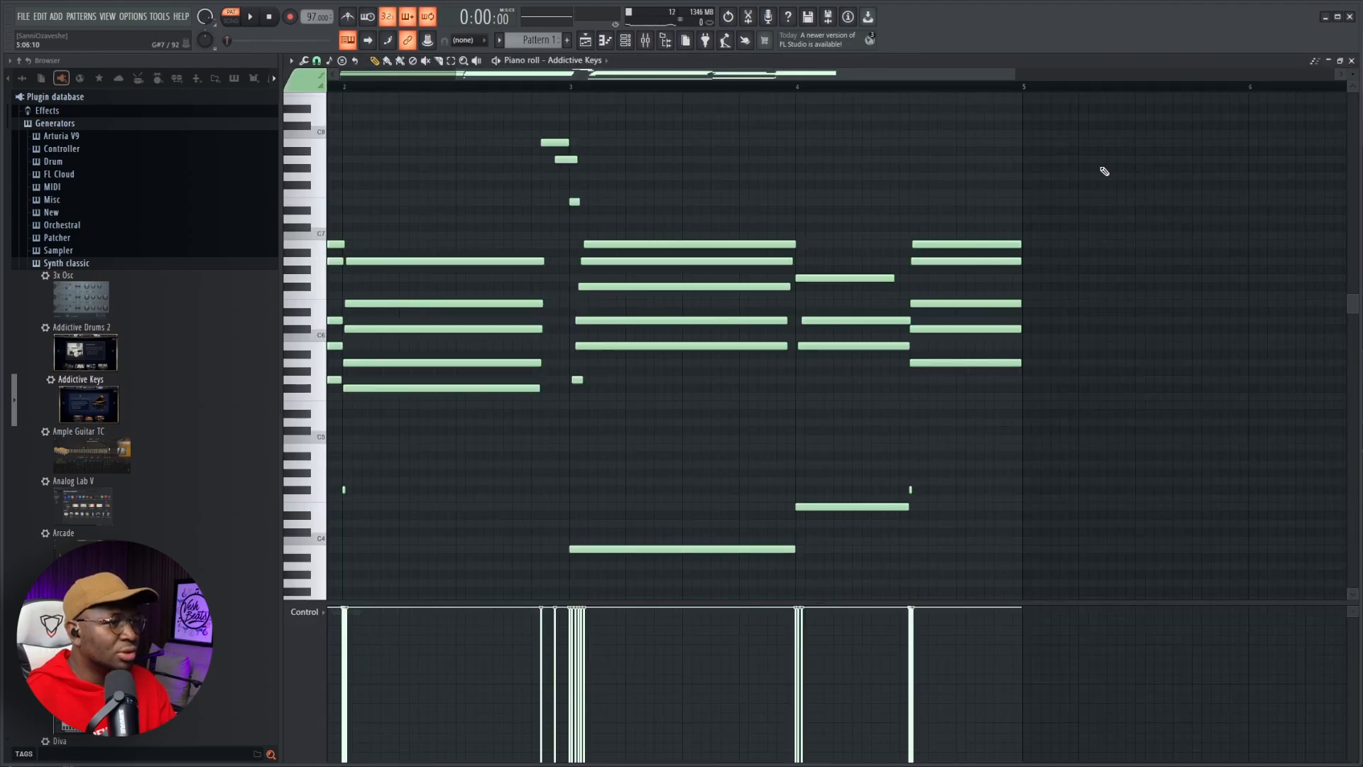
left_click_drag(1107, 104, 274, 588)
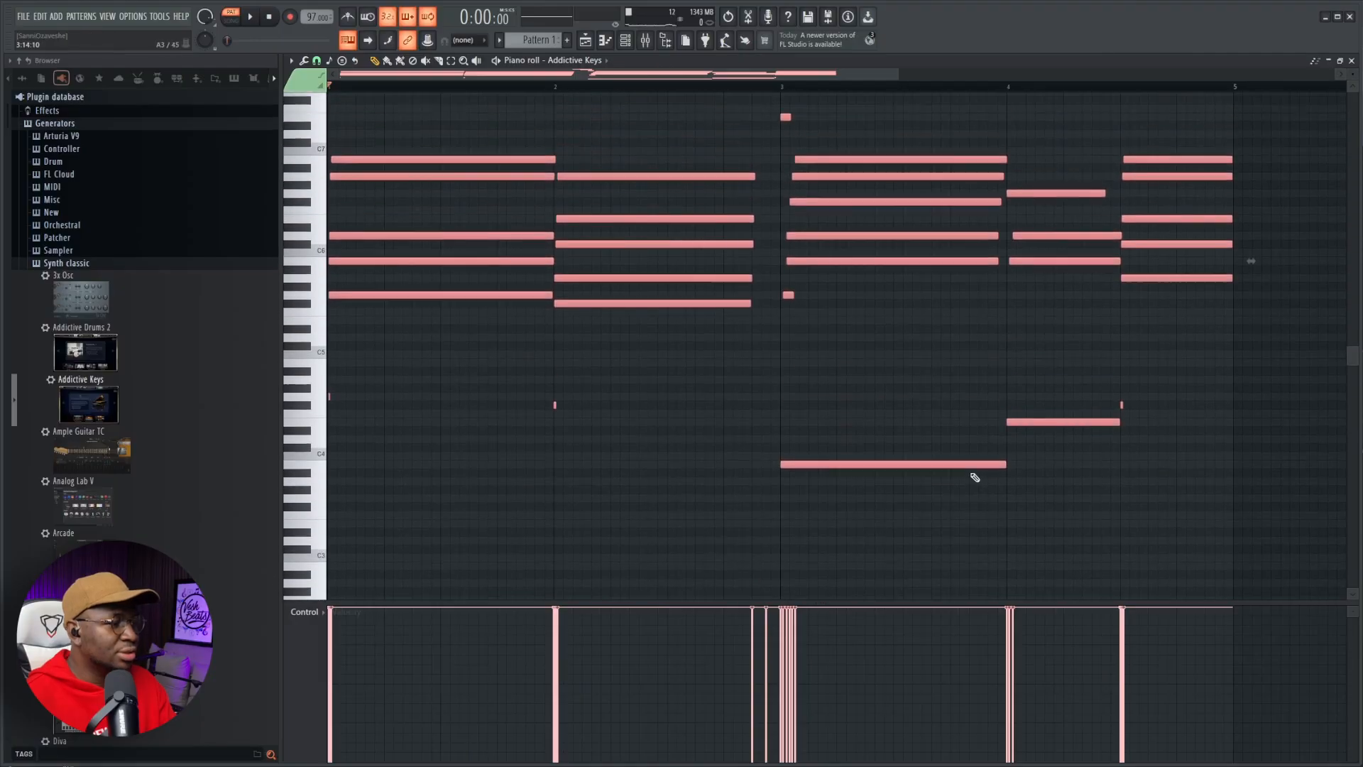
scroll(975, 477, "up", 1)
scroll(978, 466, "down", 8)
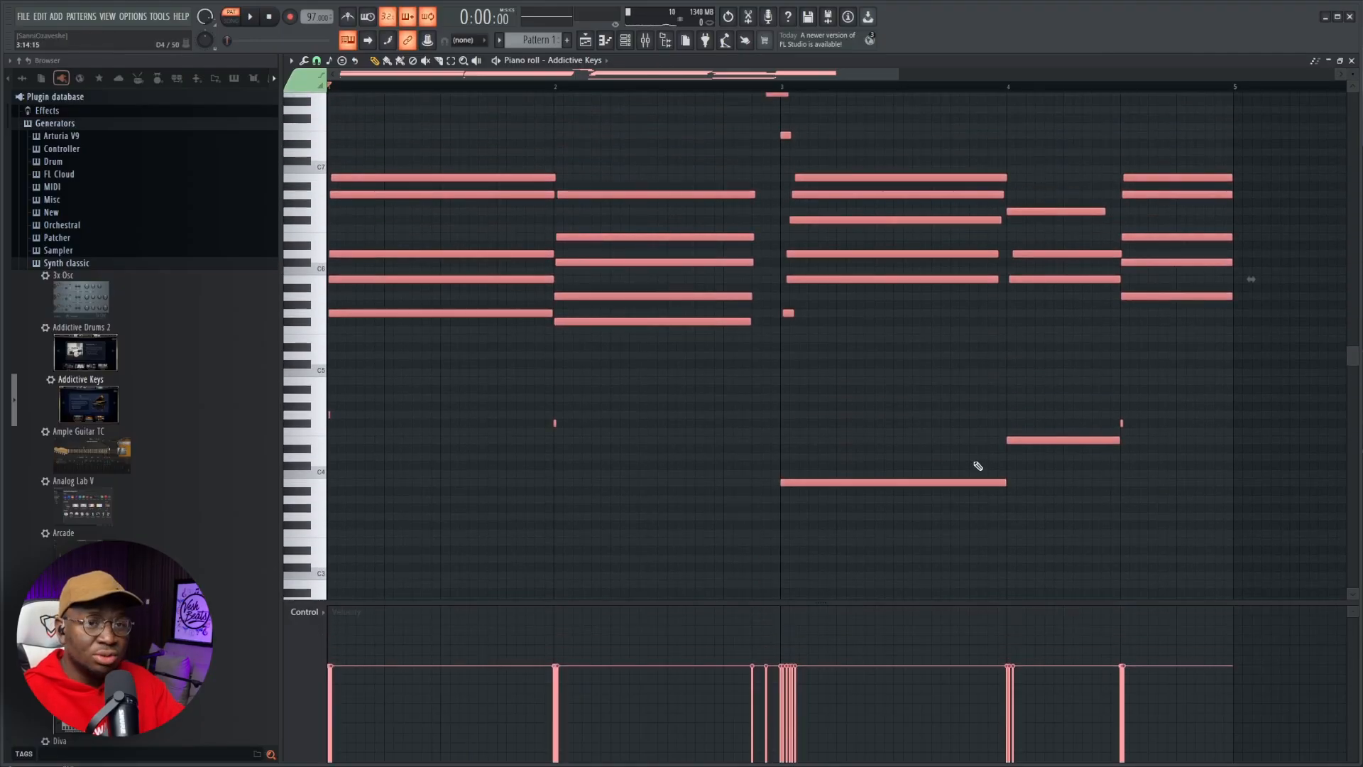
- Randomize the velocities of the selected notes and accept the result
key("alt+r")
left_click_drag(1018, 478, 1018, 465)
left_click(1105, 541)
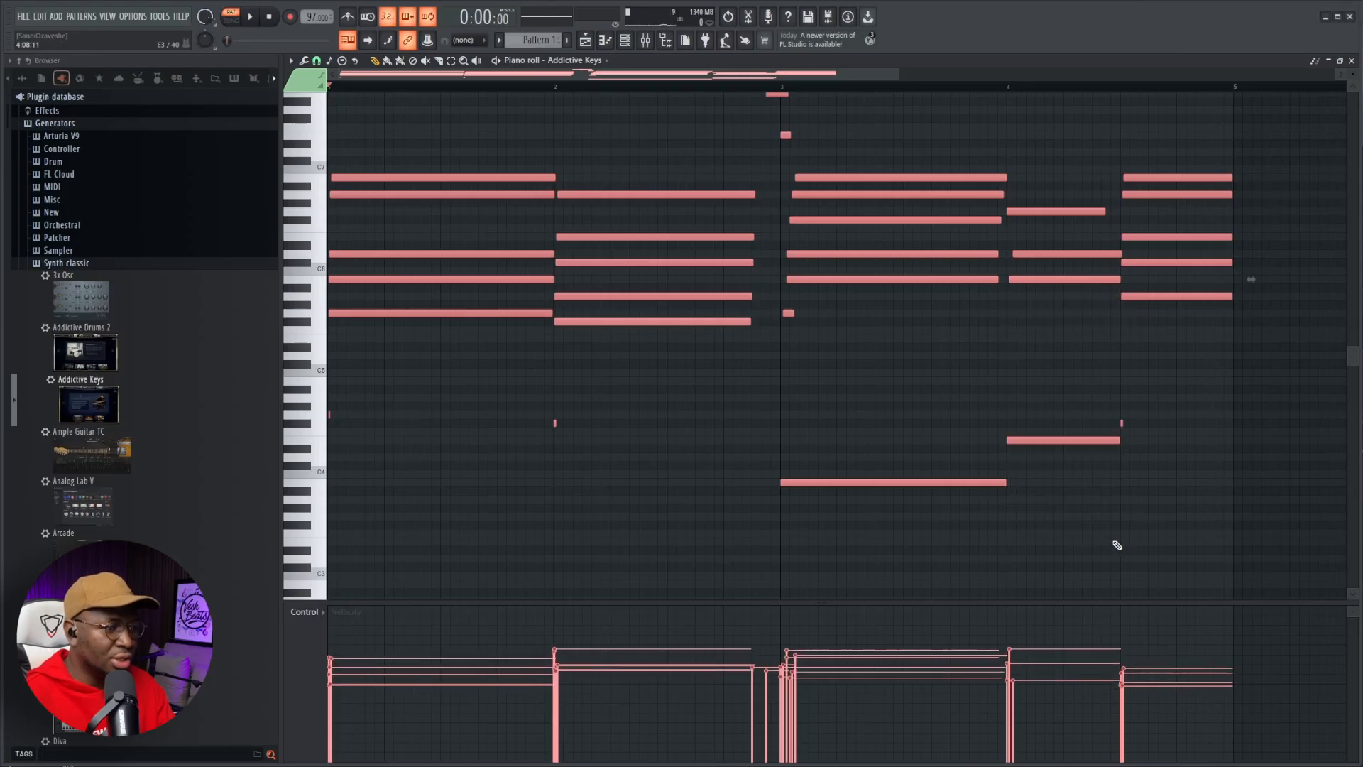
- Scale the selected notes' velocities down with reduced multiply and offset levels, and close the piano roll
key("alt+x")
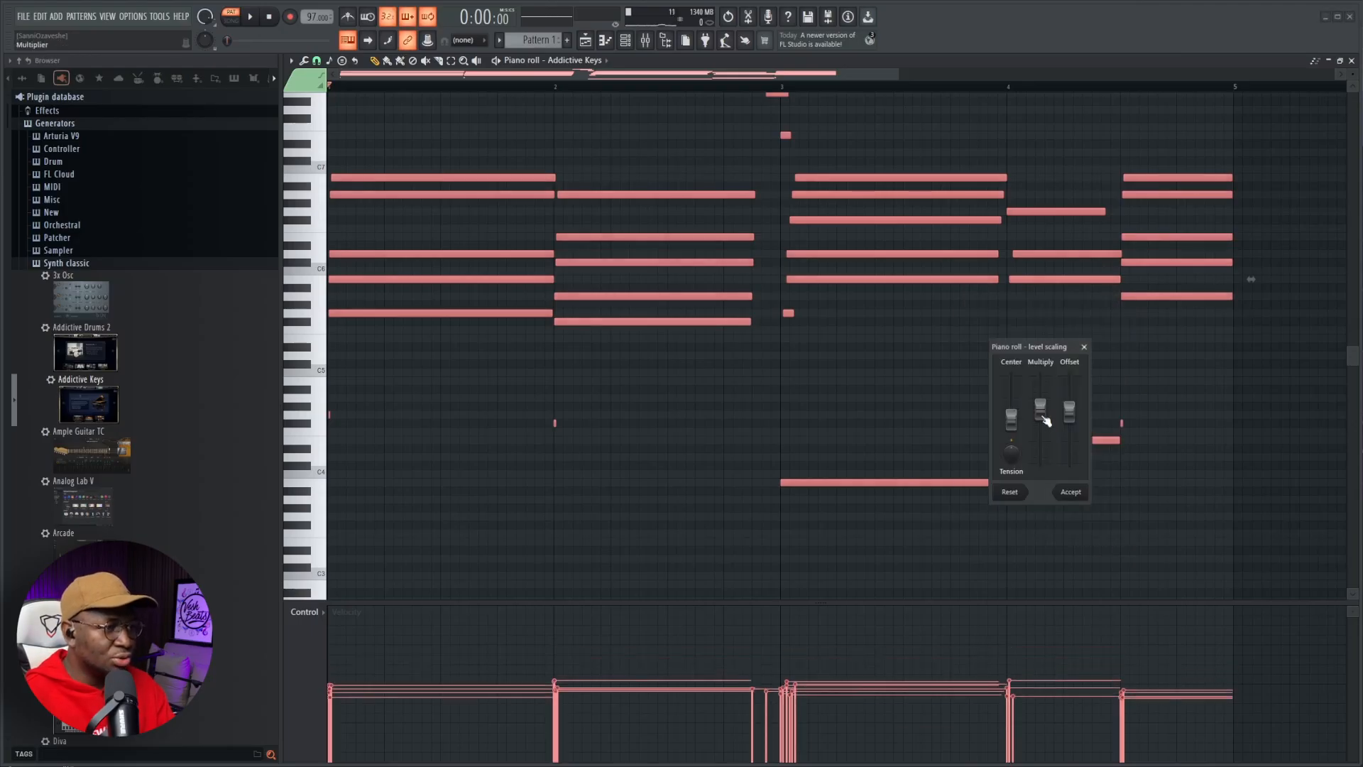
left_click_drag(1074, 411, 1072, 416)
left_click(1072, 491)
key("F7")
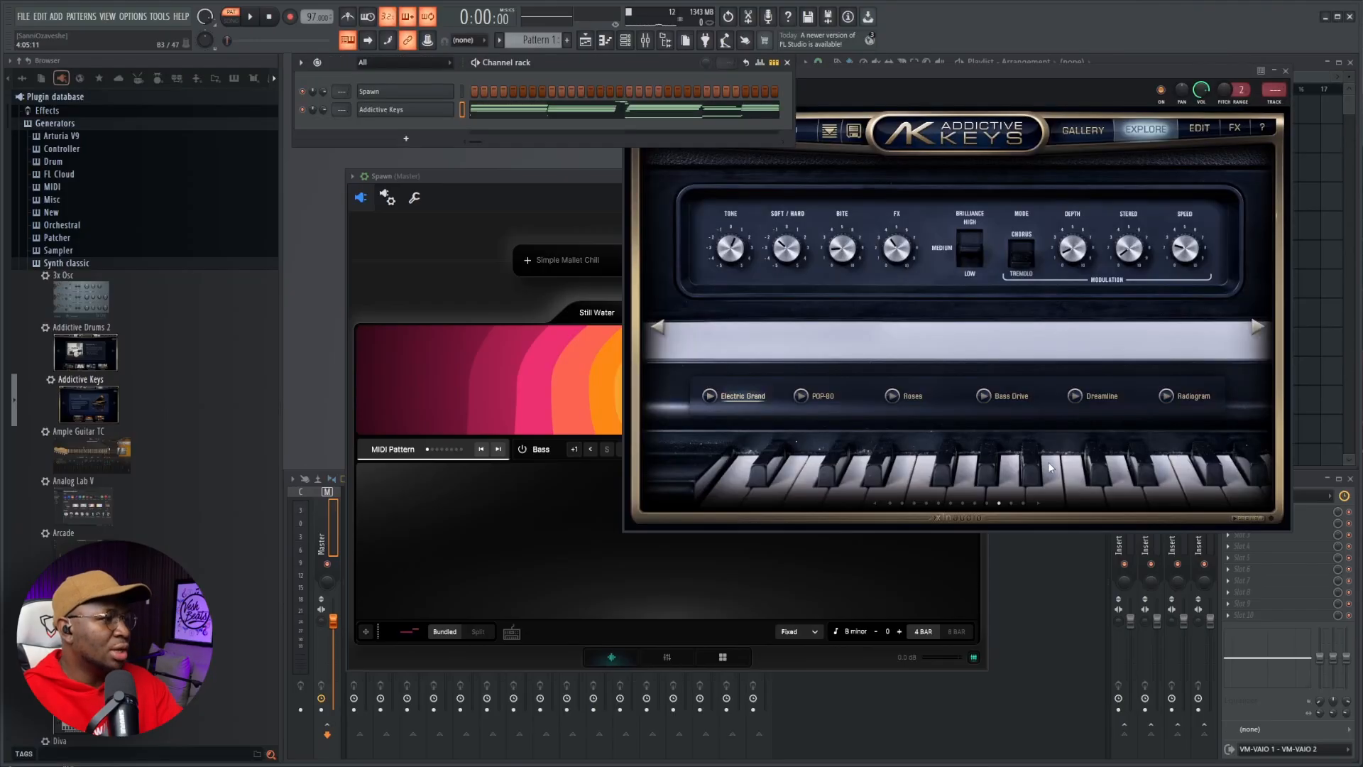
- Raise the Addictive Keys channel's volume multiplier to about 118% and return to its instrument view
left_click_drag(999, 75, 993, 122)
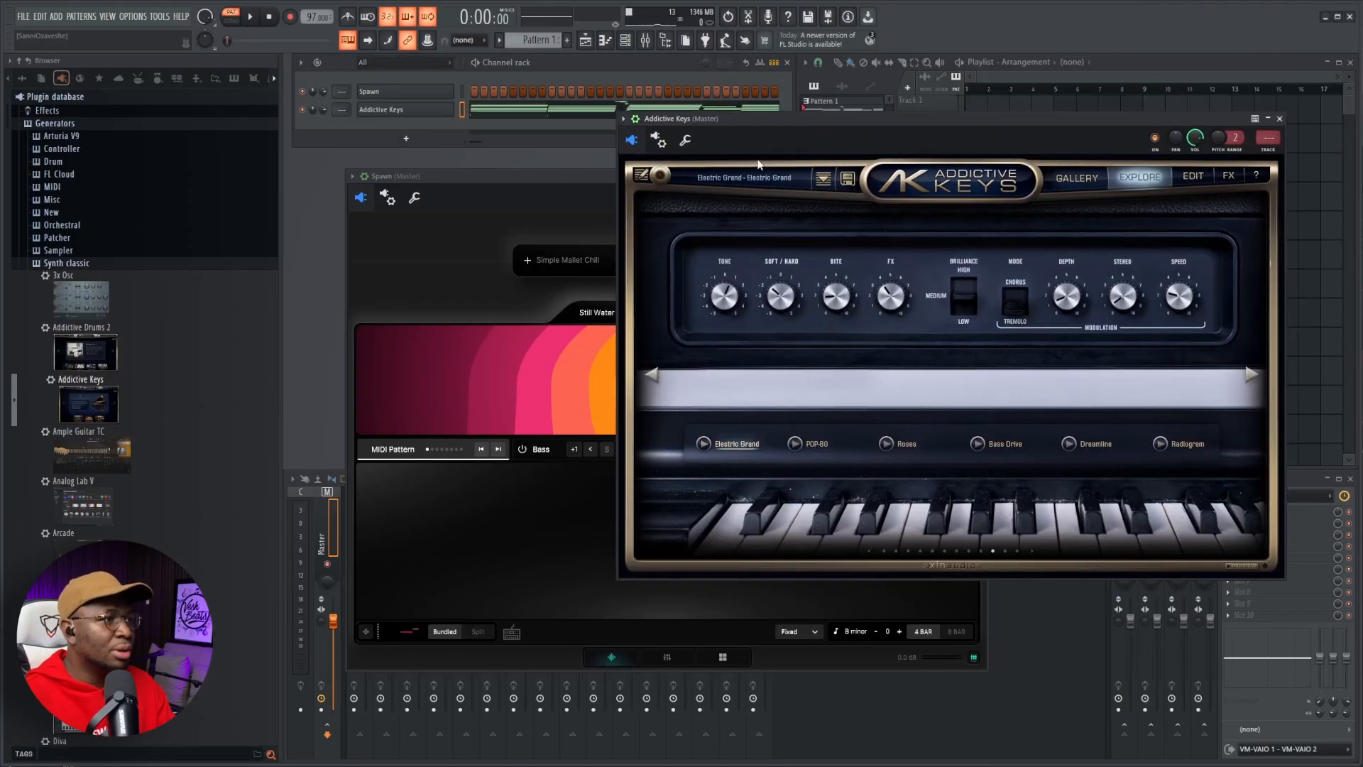
left_click(685, 140)
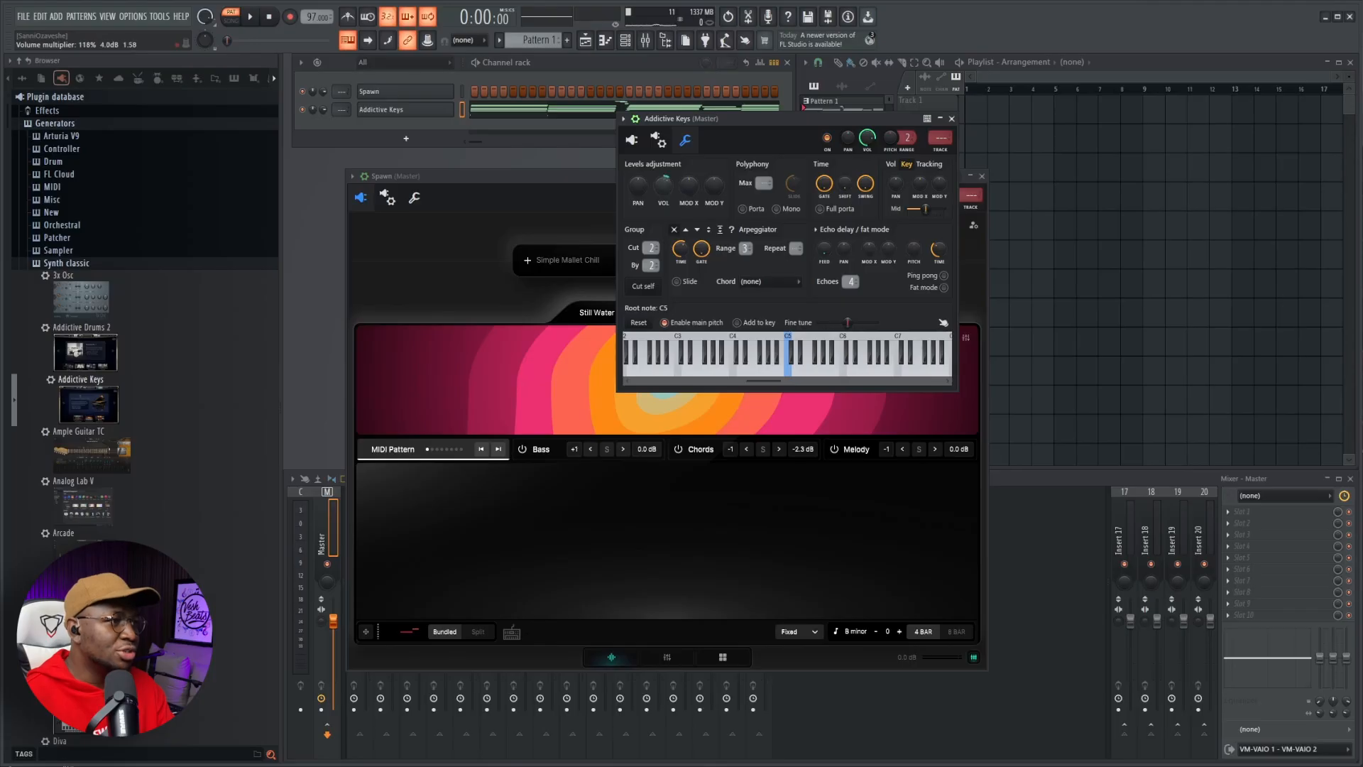
left_click(632, 140)
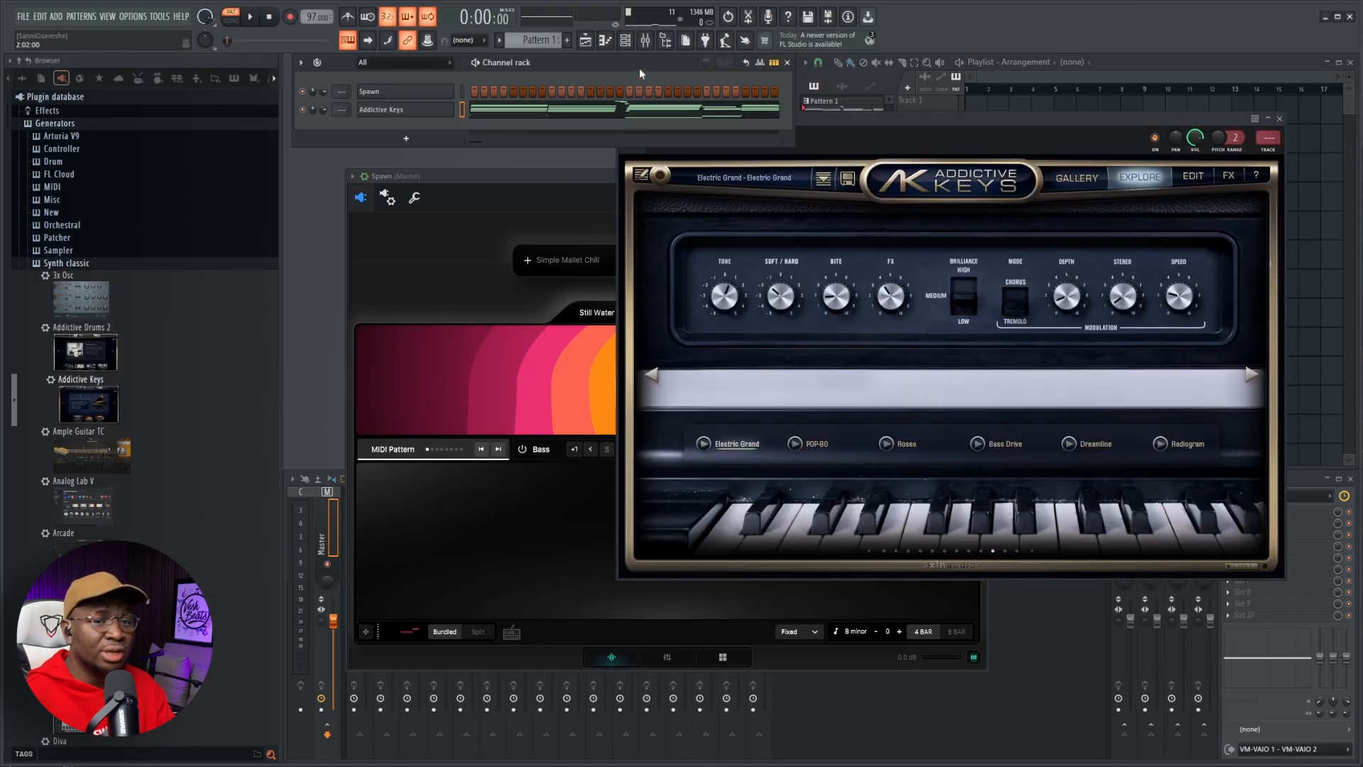
key("space")
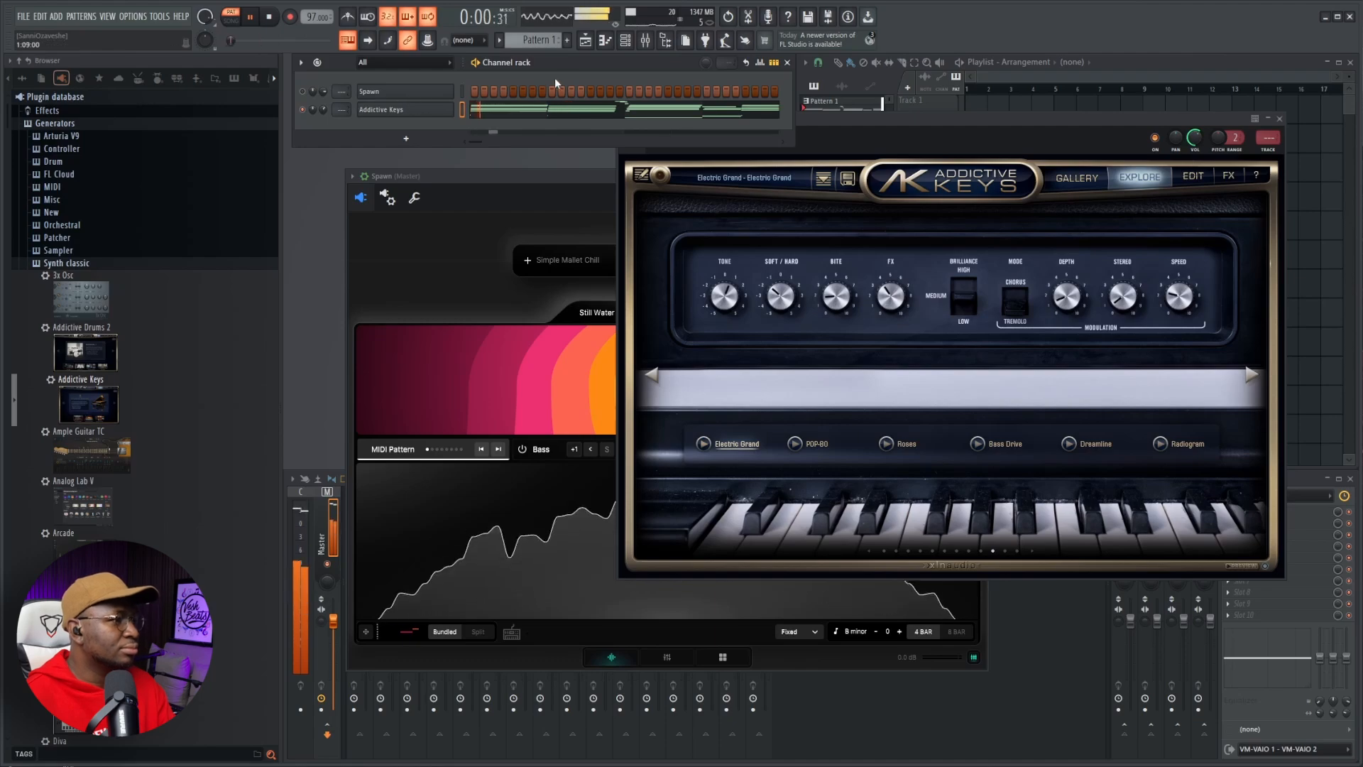
left_click(497, 175)
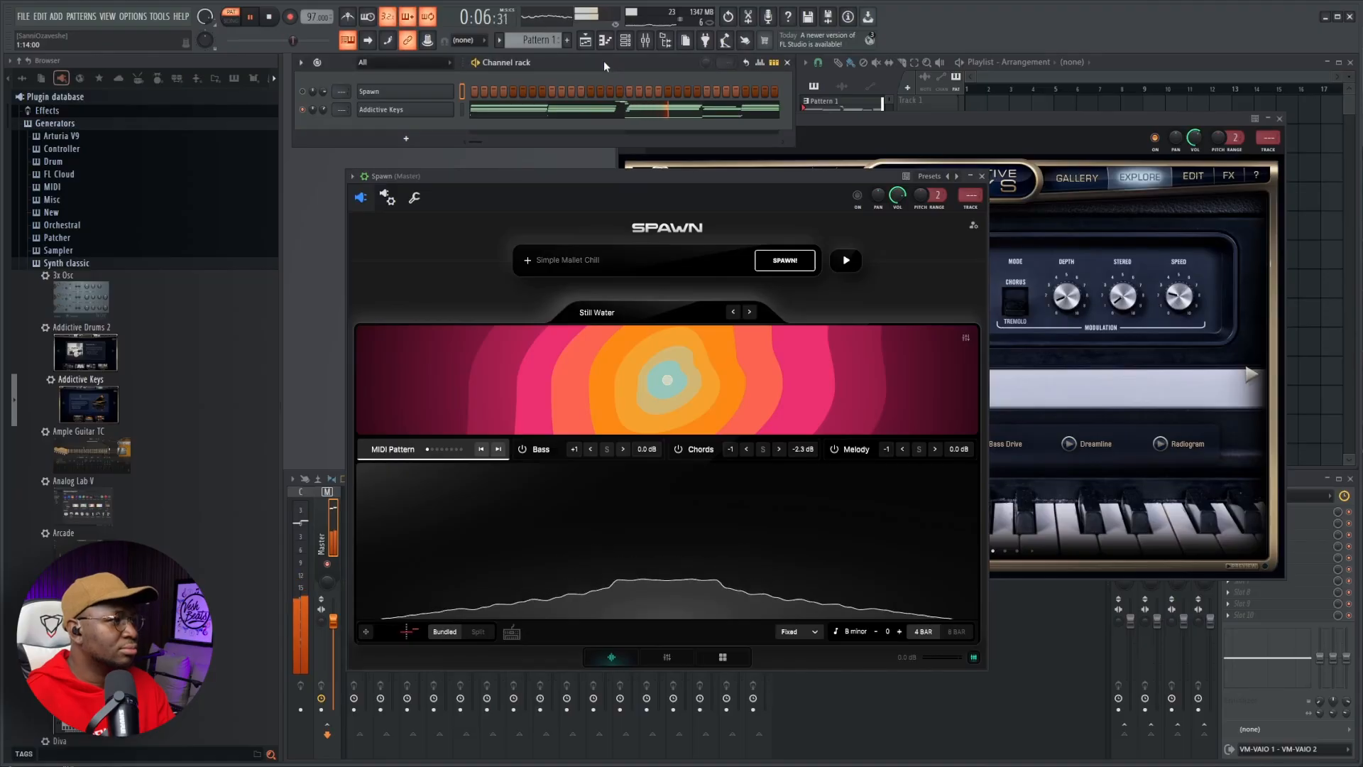
left_click_drag(898, 196, 897, 232)
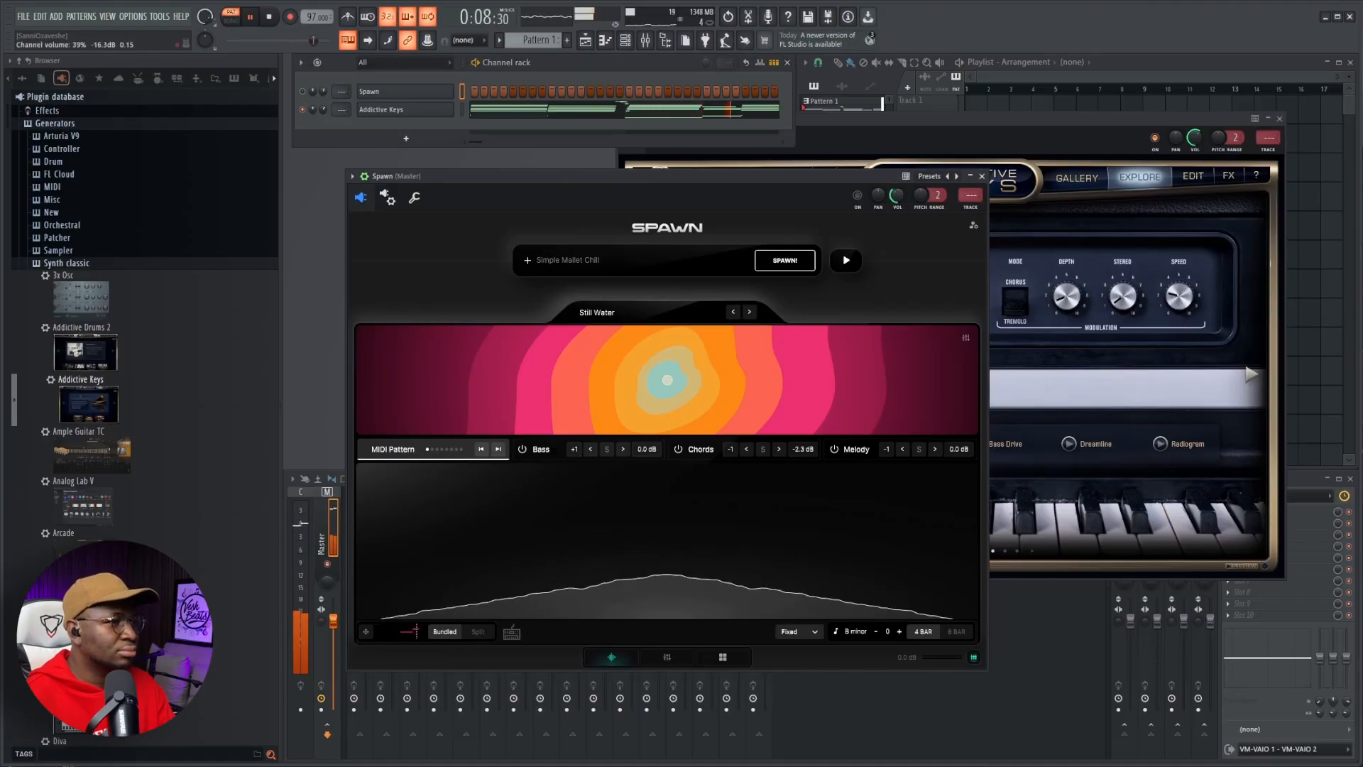
- Transpose all Addictive Keys notes down one octave in the piano roll and play the pattern back
left_click(540, 110)
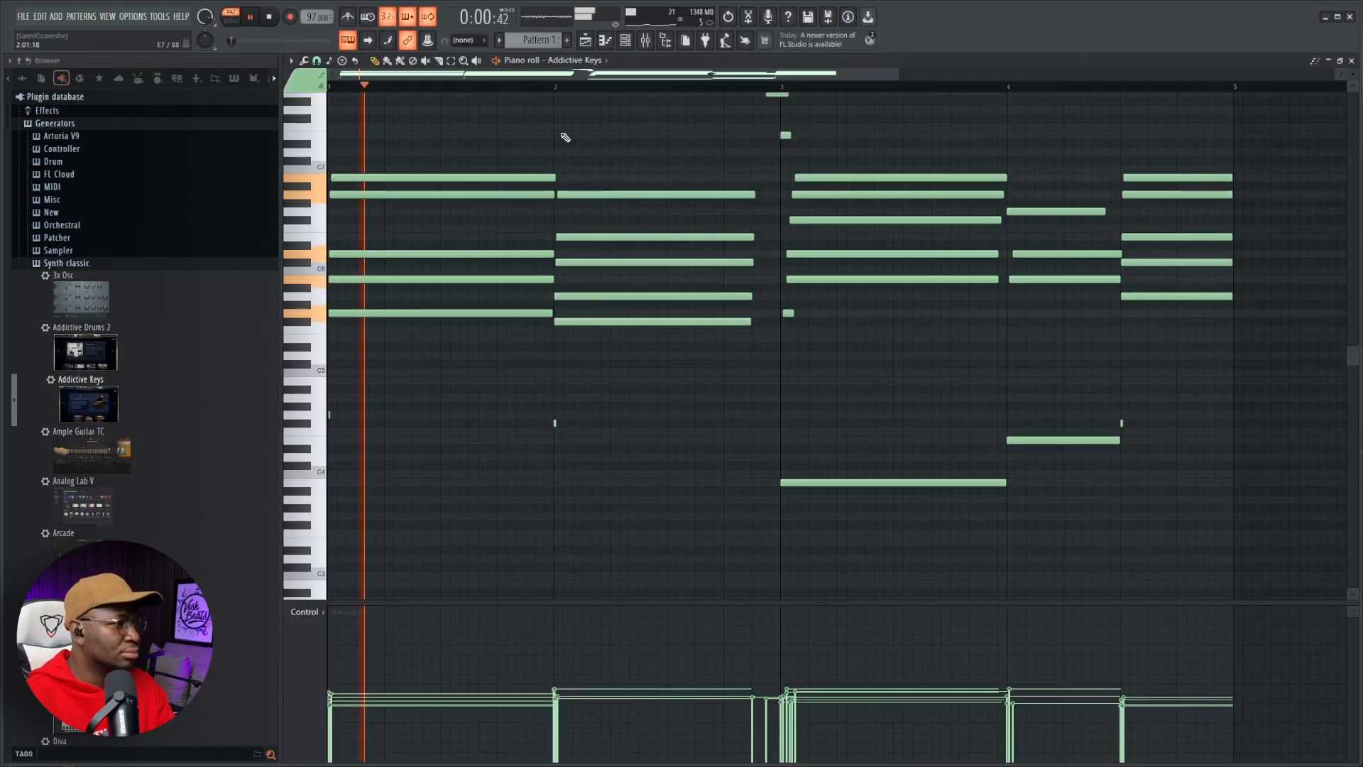
scroll(655, 167, "up", 2)
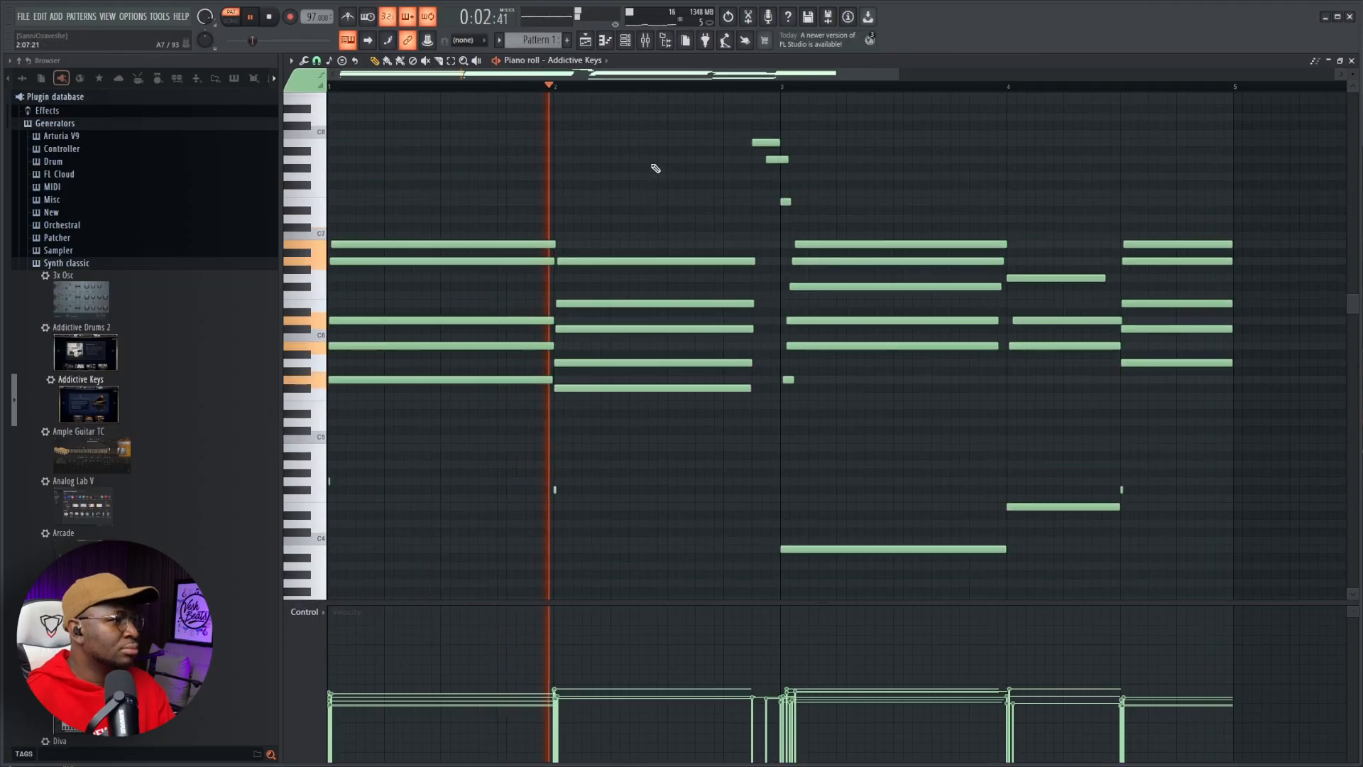
key("space")
key("ctrl+Down")
scroll(655, 169, "down", 2)
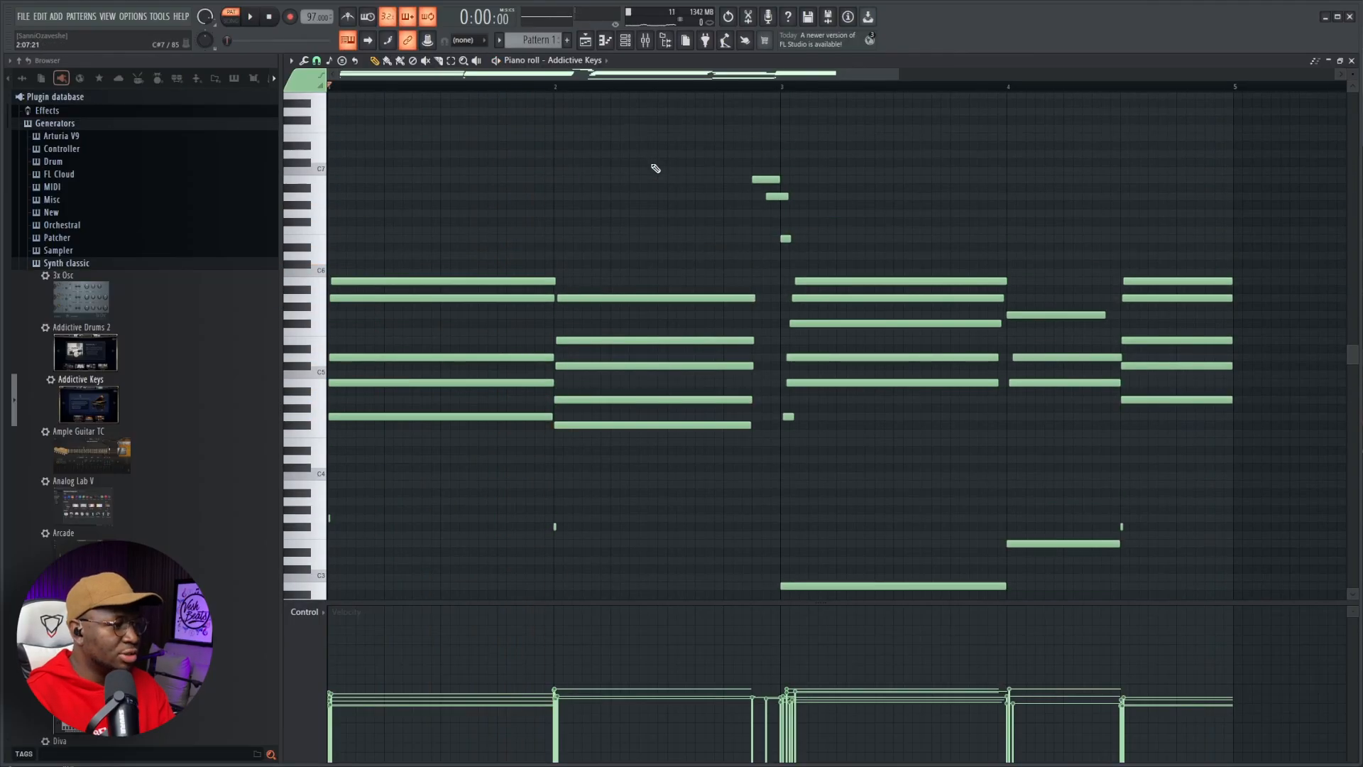
key("space")
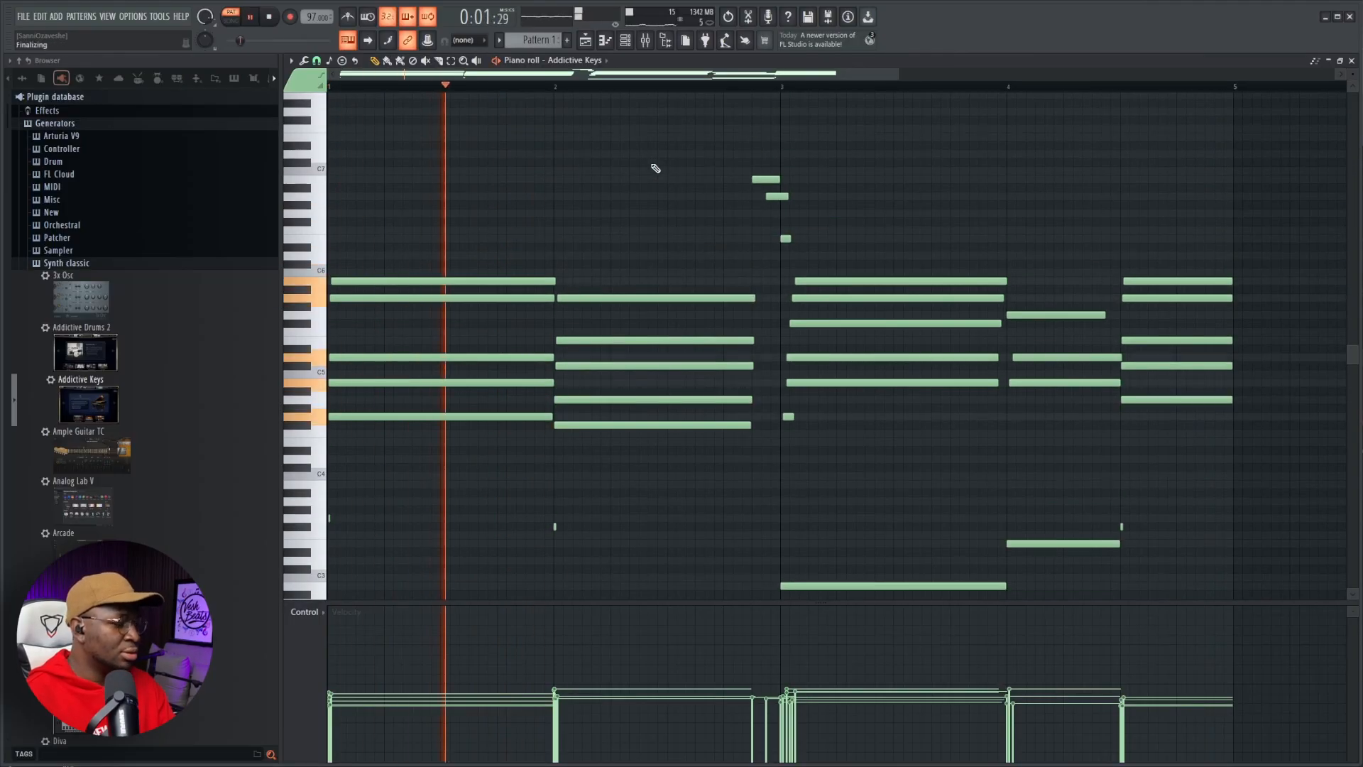
- Close the piano roll and switch Addictive Keys to the Mark One - Selections instrument with the Crystals preset
key("F7")
left_click(400, 114)
left_click(400, 114)
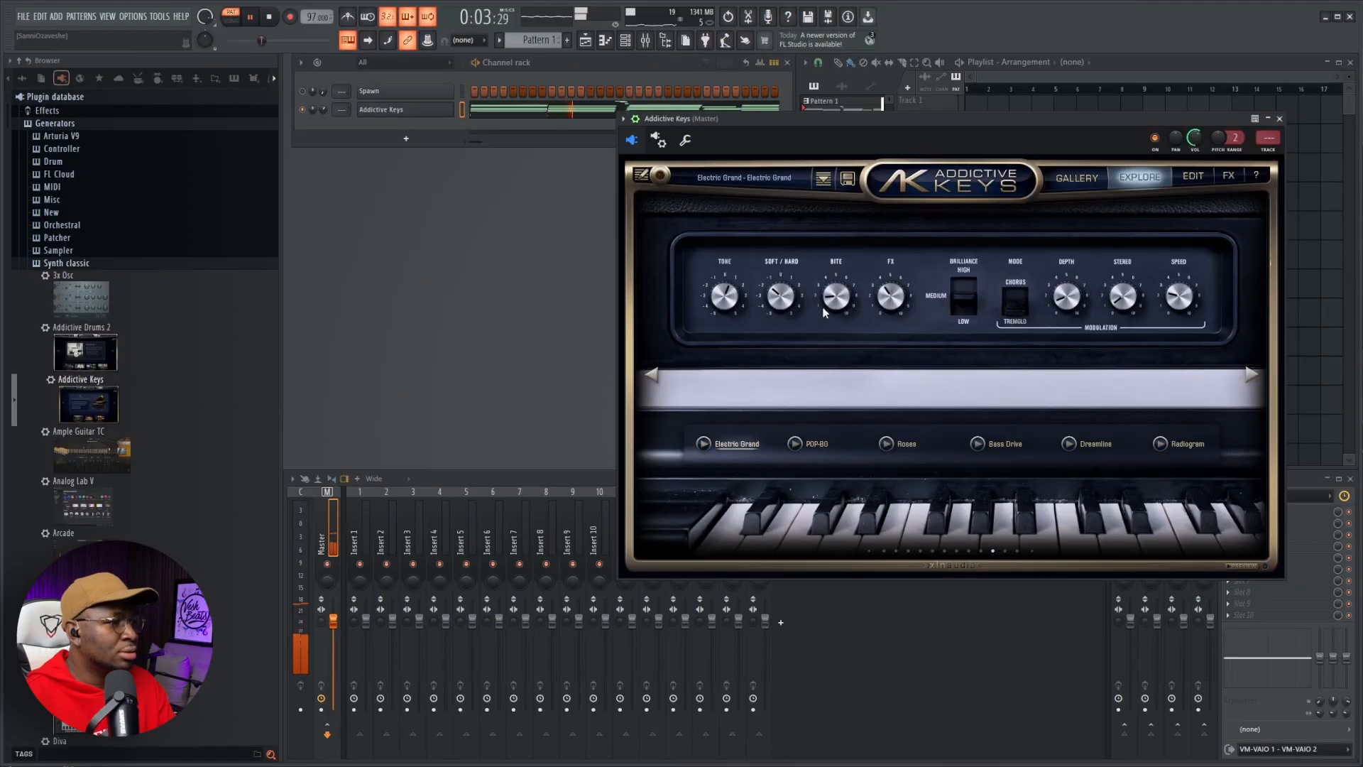
left_click(1090, 183)
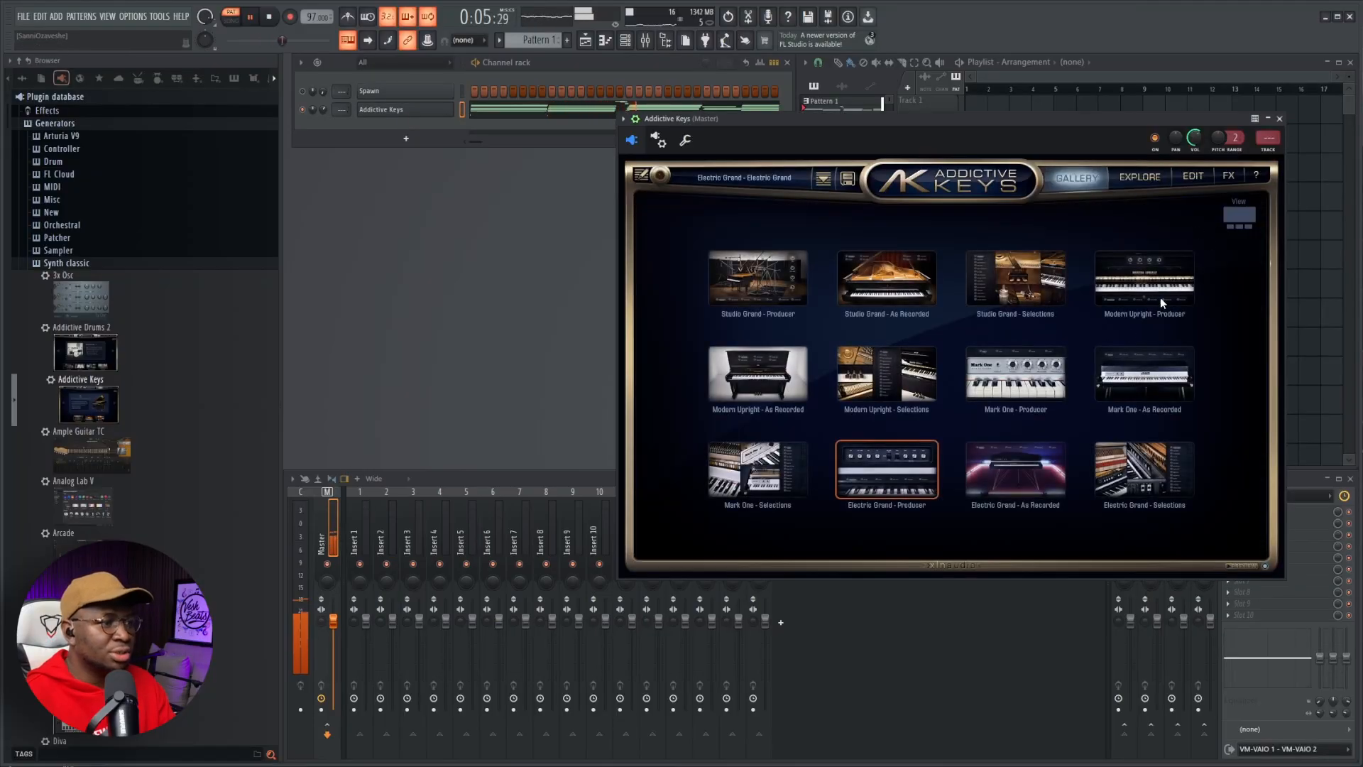
left_click(745, 490)
left_click(553, 63)
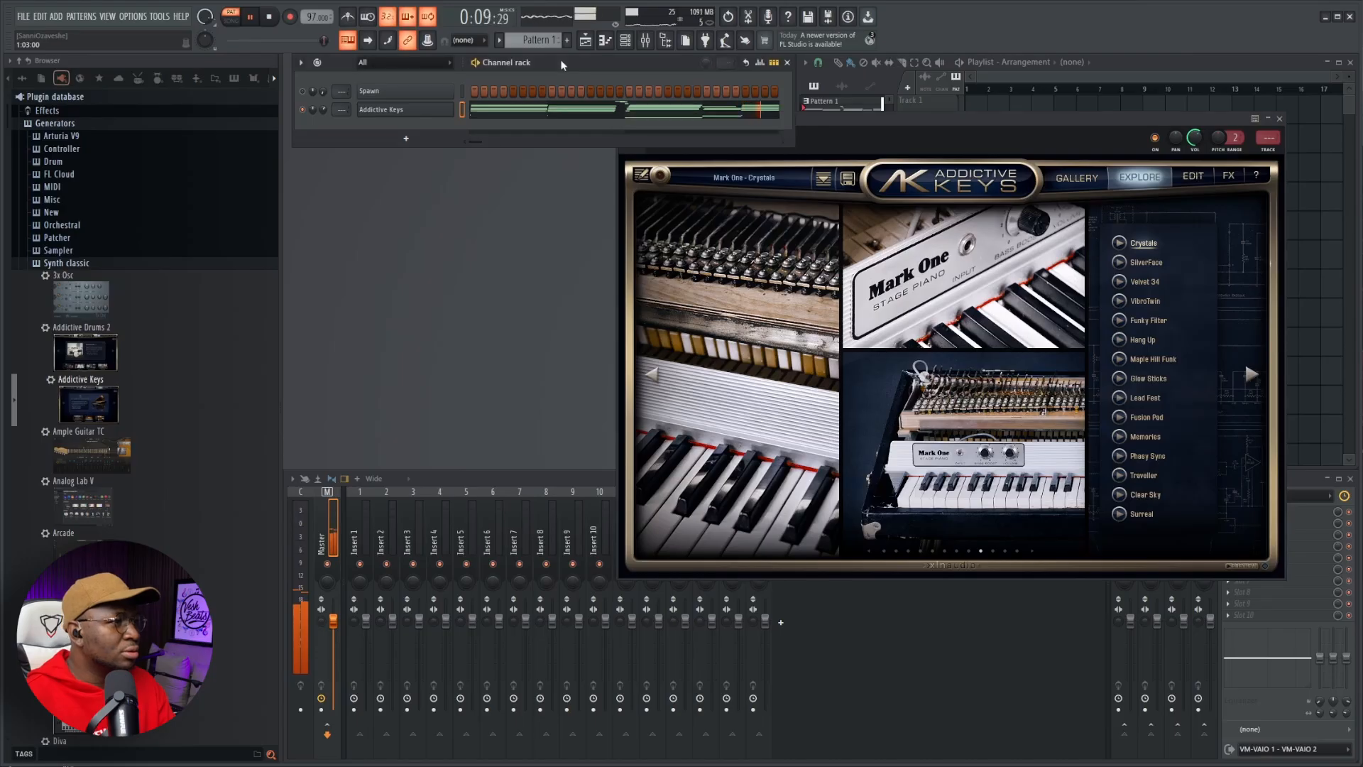
- Add a Pendora instrument as a new channel below Addictive Keys and load its Bass Deep preset
scroll(146, 462, "down", 5)
scroll(147, 454, "down", 10)
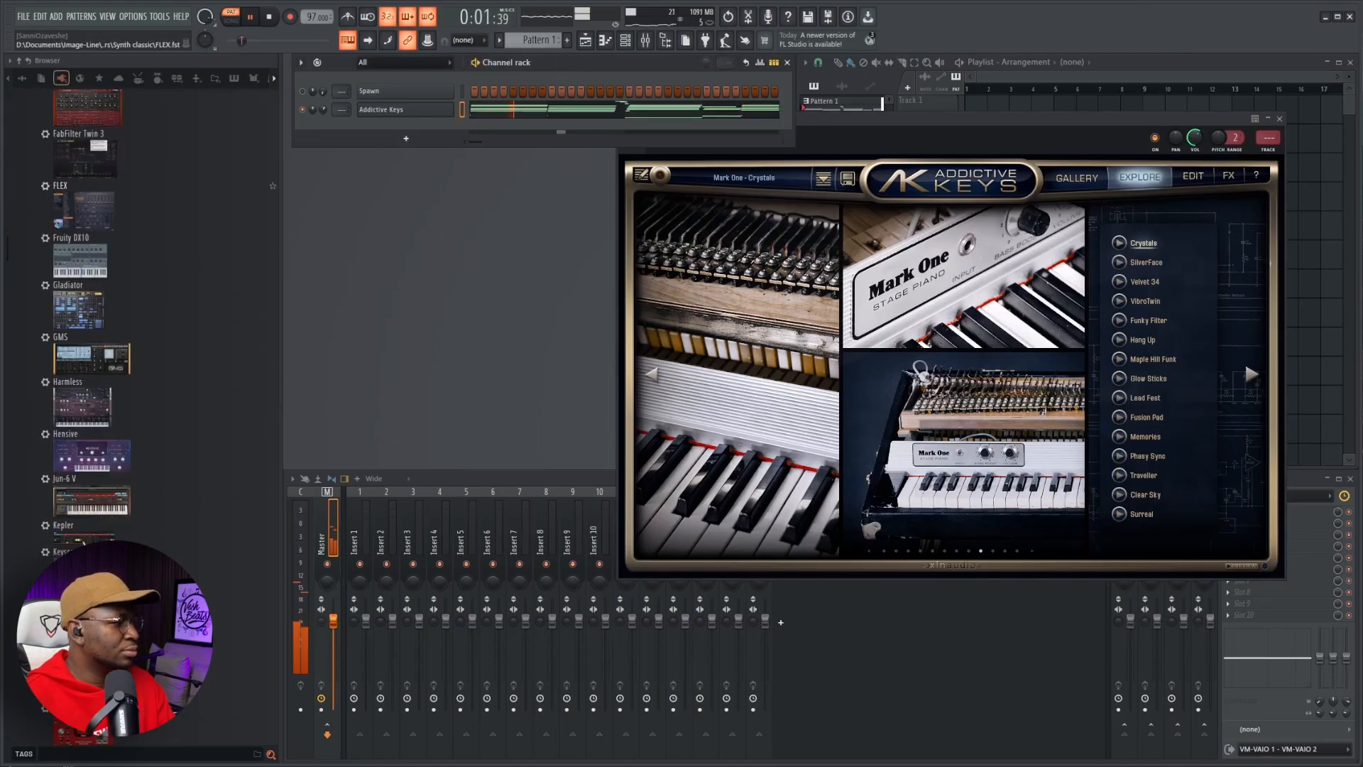
scroll(146, 455, "down", 4)
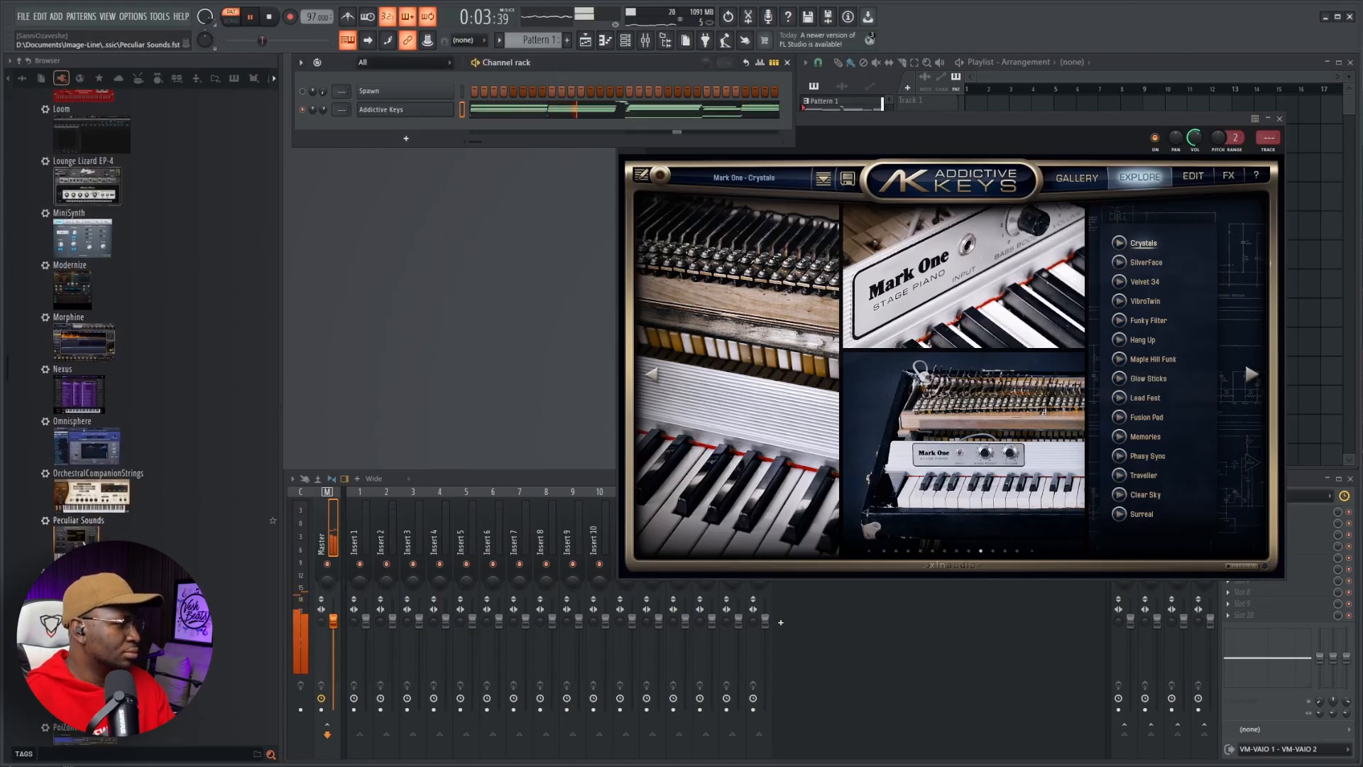
left_click_drag(91, 526, 387, 120)
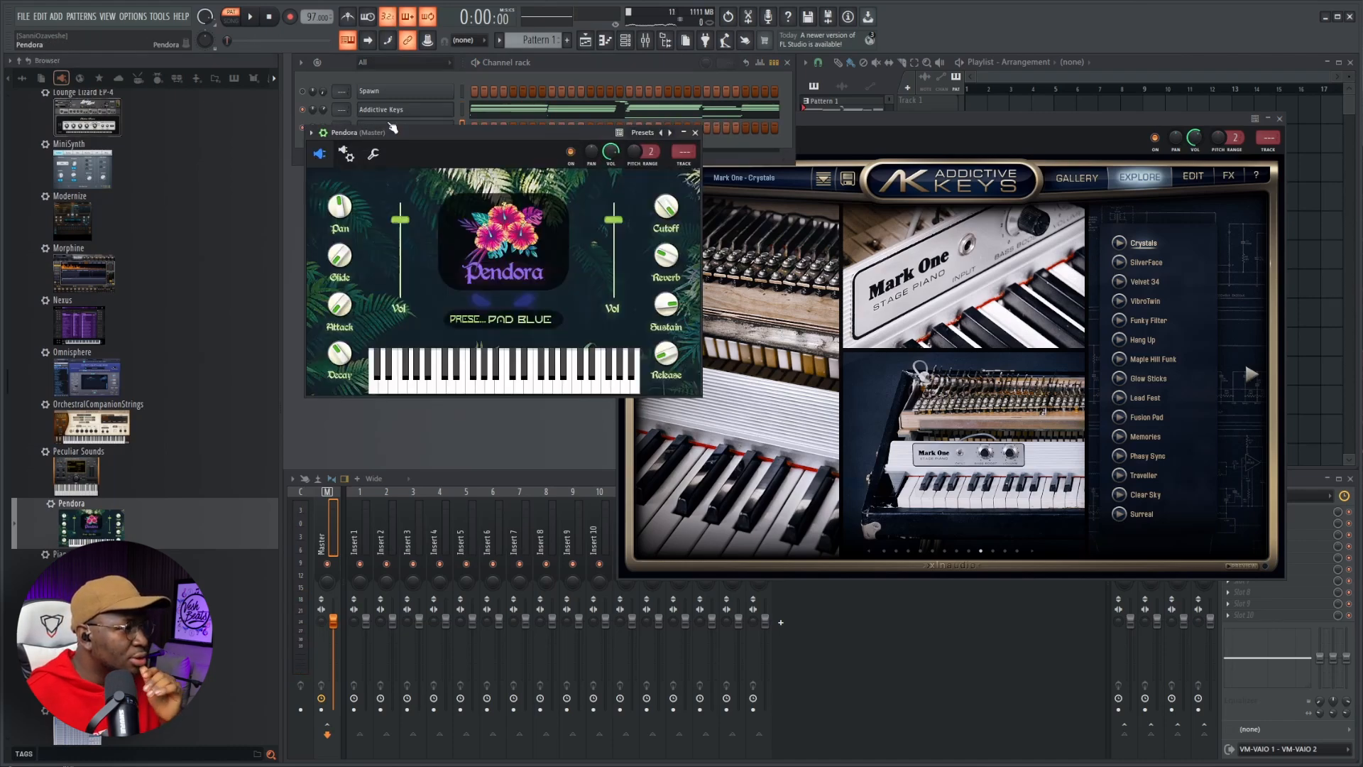
left_click_drag(453, 129, 467, 179)
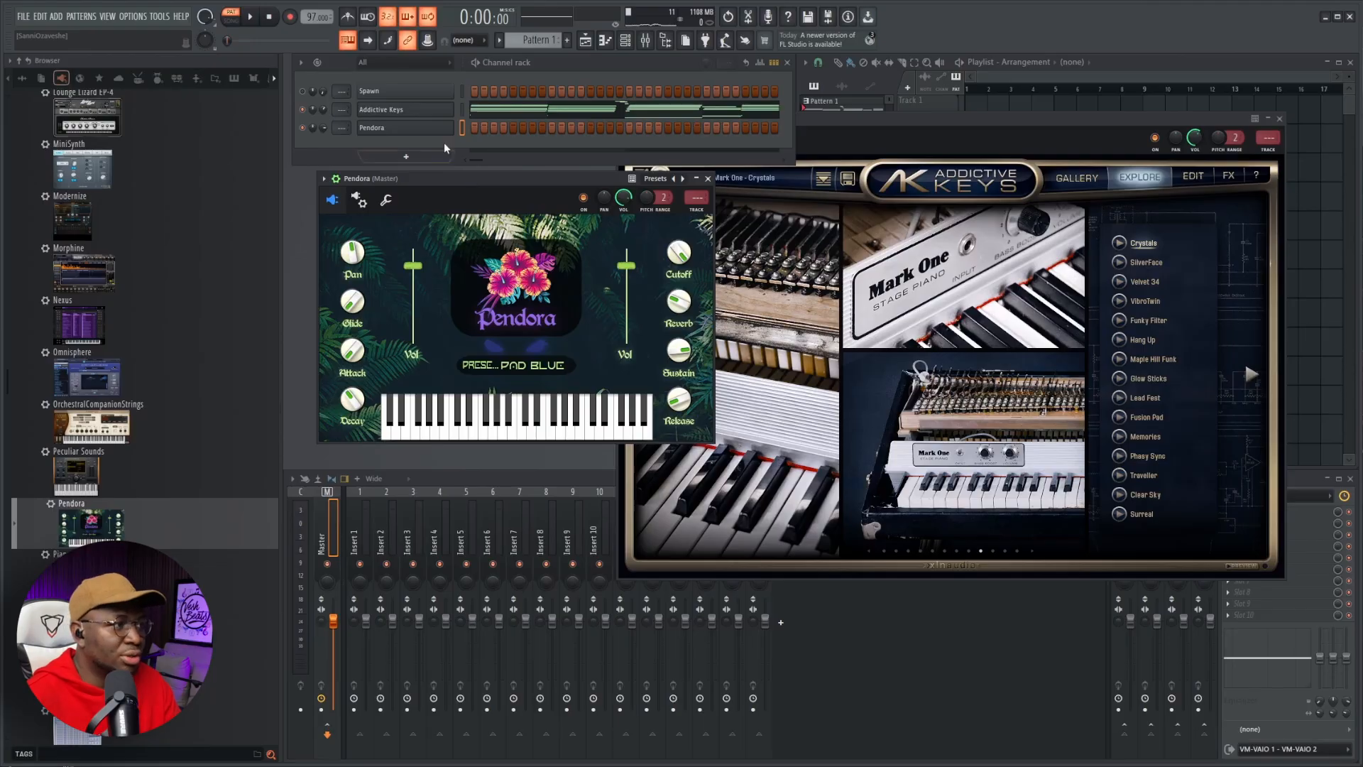
left_click(653, 178)
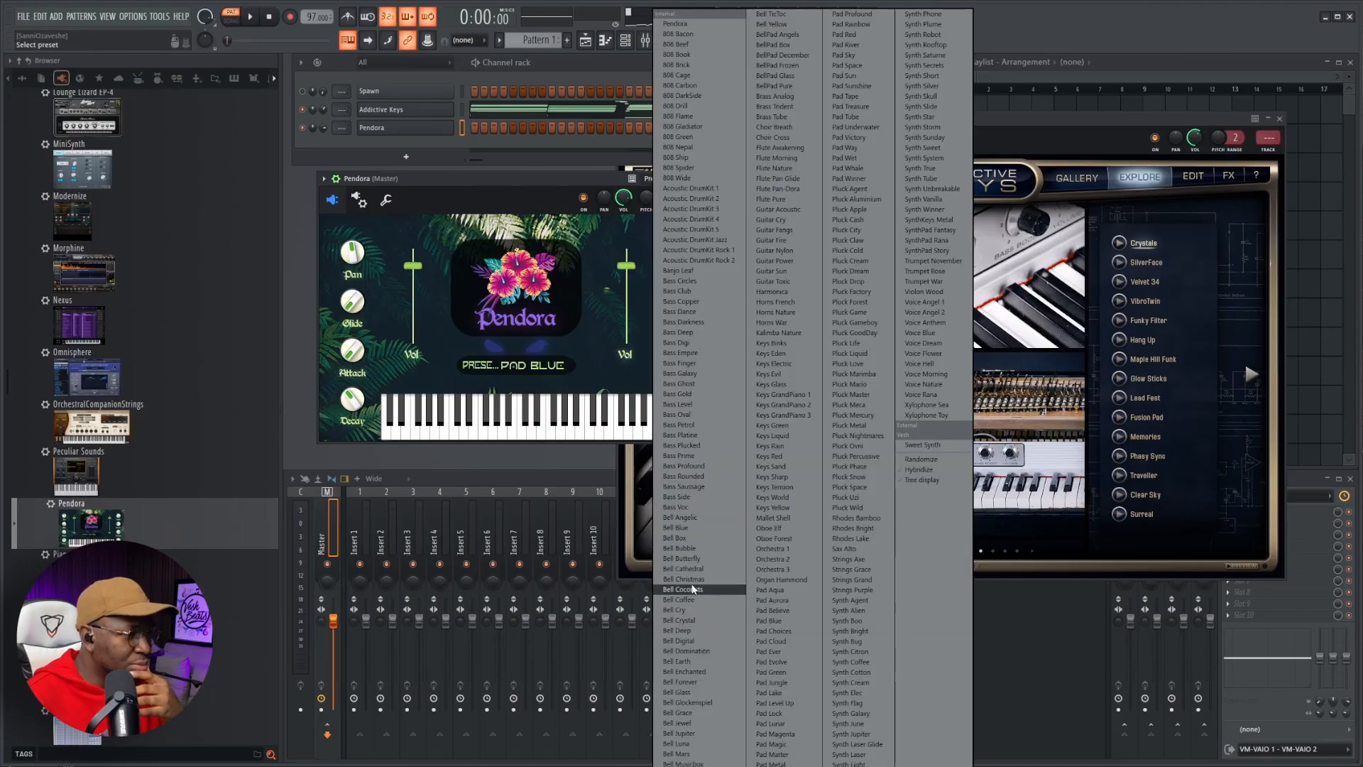
left_click(684, 333)
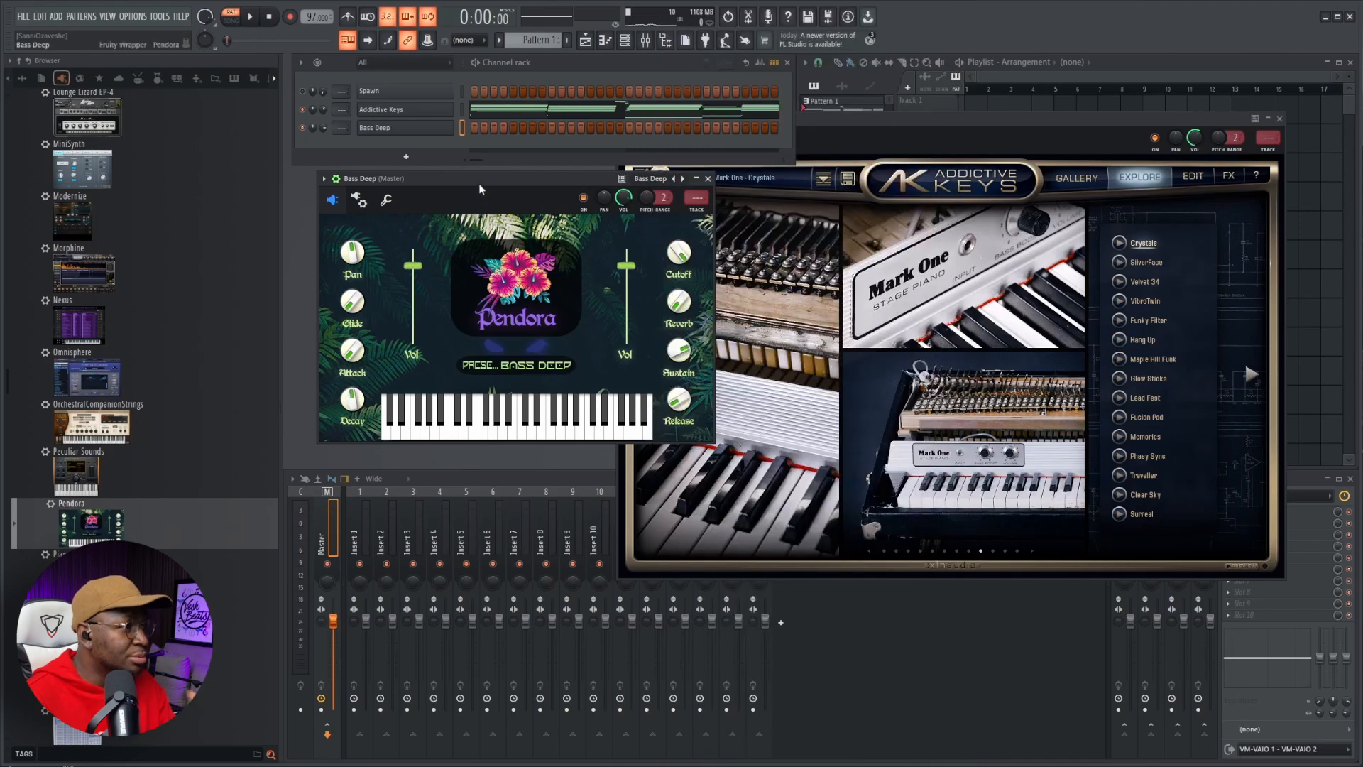
- Cut the low bass notes from the Addictive Keys piano roll and paste them into the Bass Deep channel
left_click(500, 119)
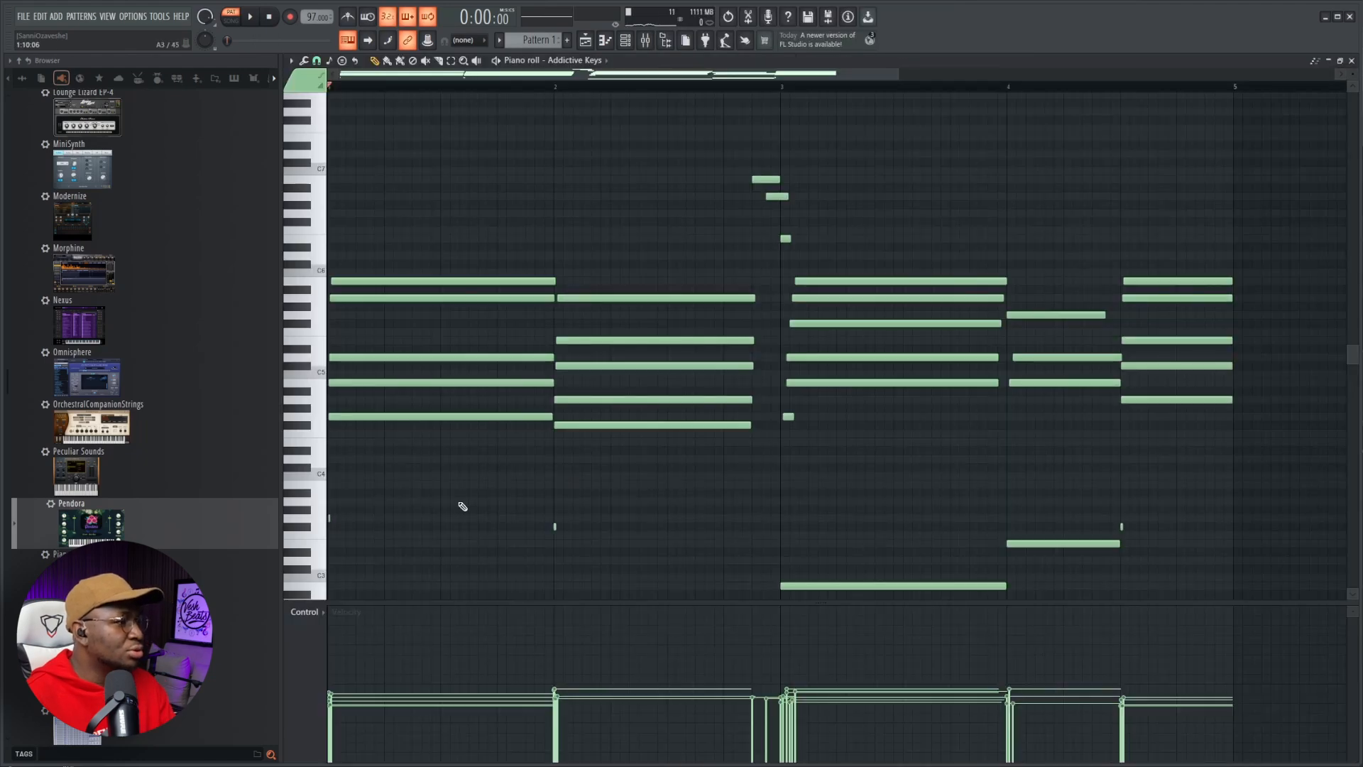
scroll(408, 502, "down", 4)
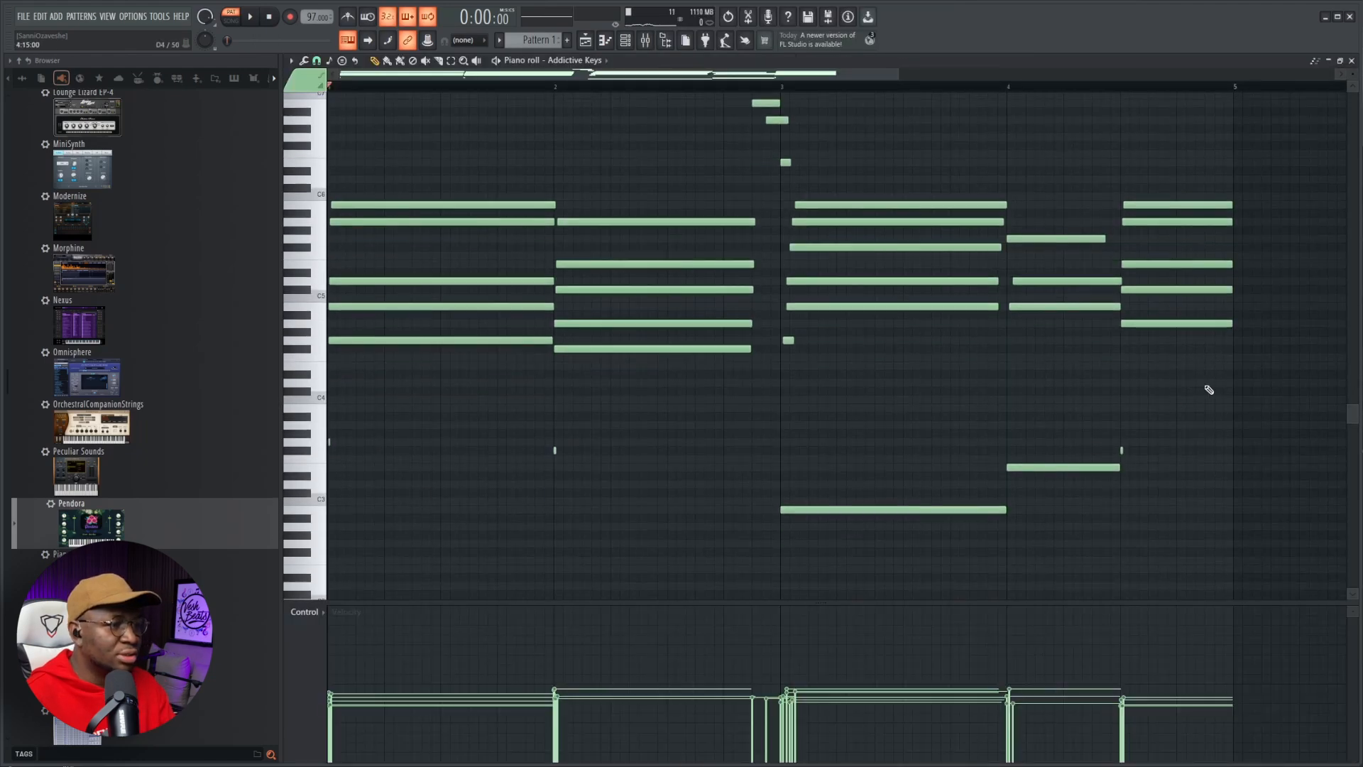
left_click_drag(1210, 389, 327, 589)
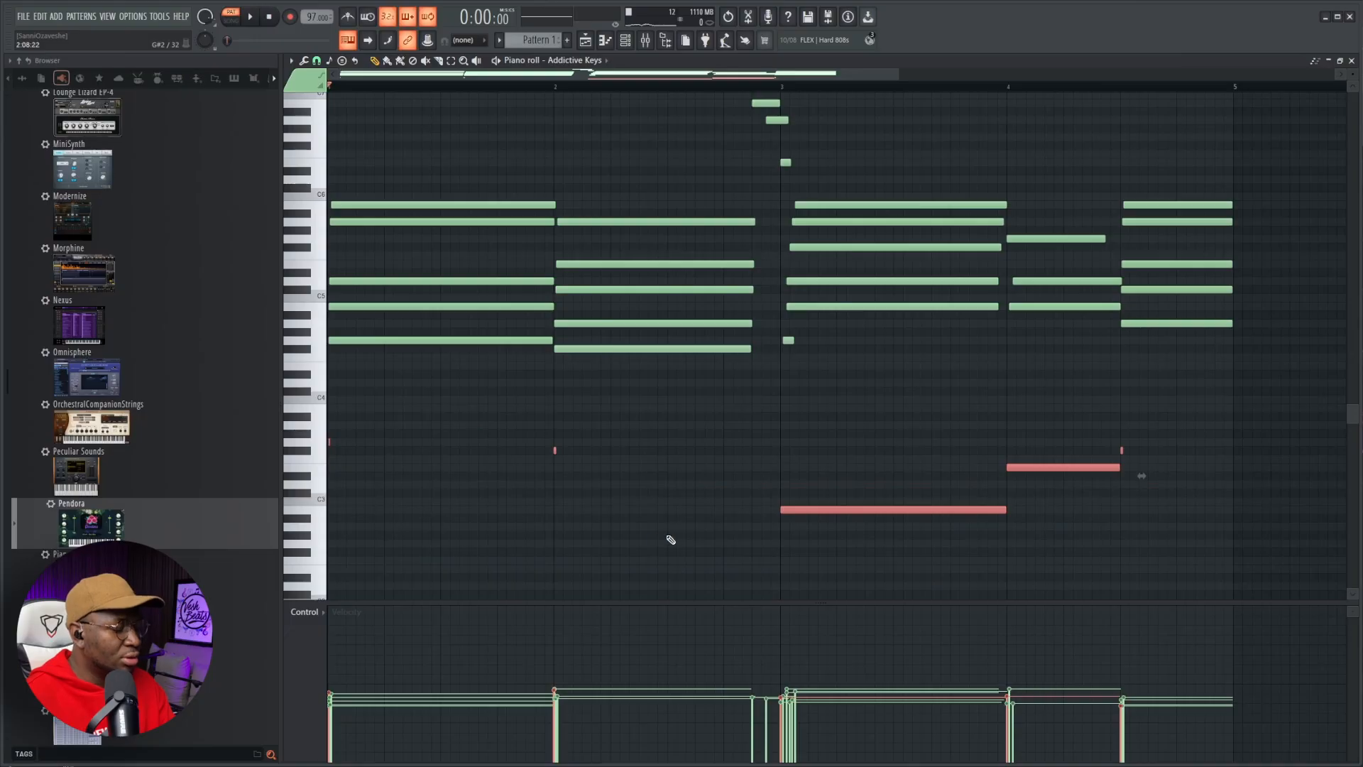
key("ctrl+x")
left_click(568, 61)
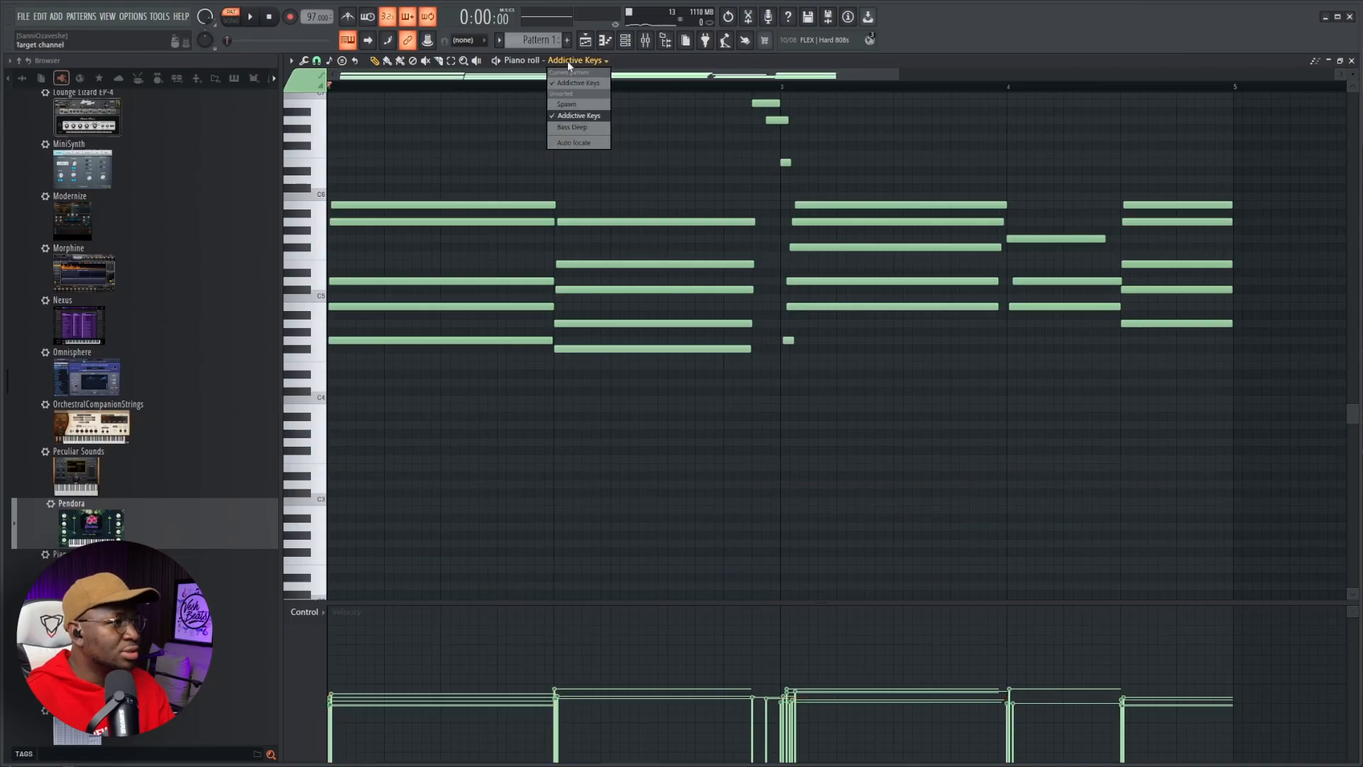
left_click(571, 126)
key("ctrl+v")
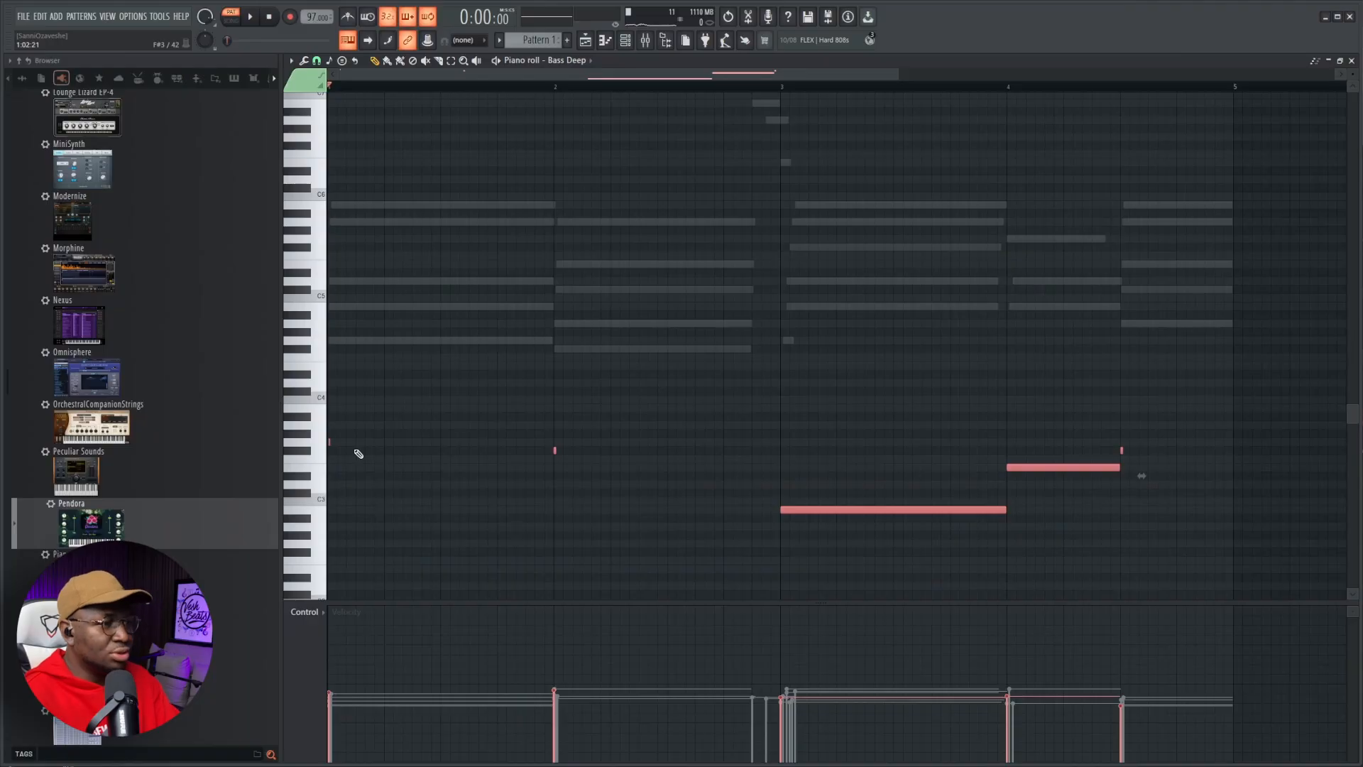
- Quantize and extend the Bass Deep notes so each reaches the next one, and transpose them up one octave
key("alt+q")
key("Return")
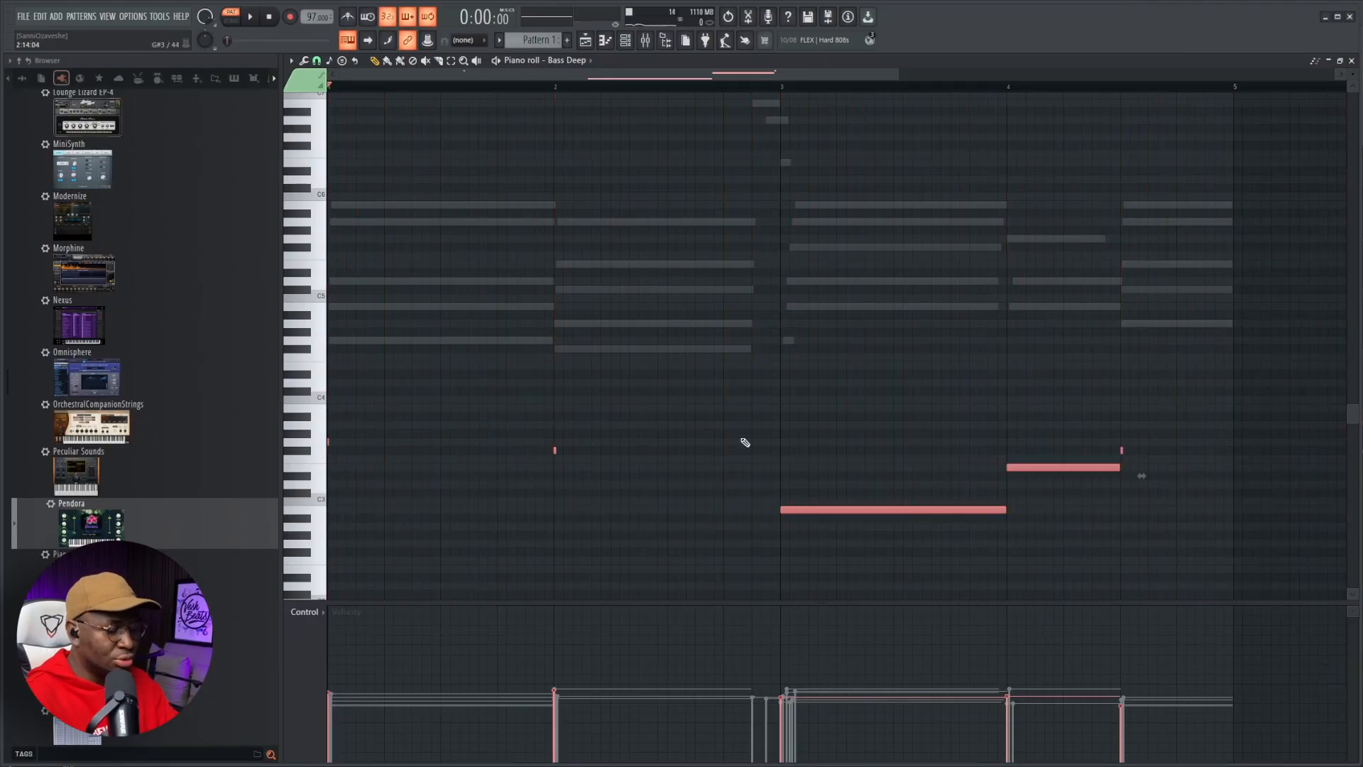
key("ctrl+l")
key("ctrl+d")
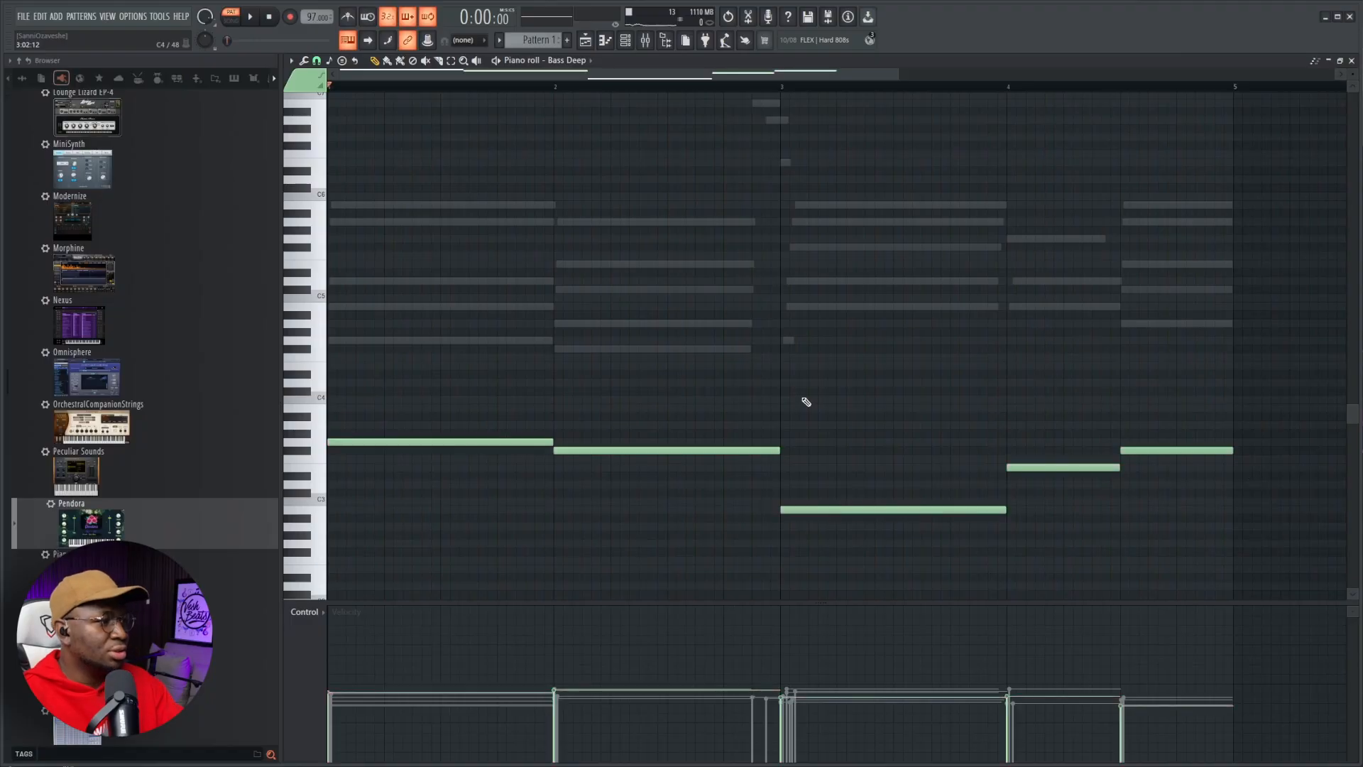
key("ctrl+Up")
key("space")
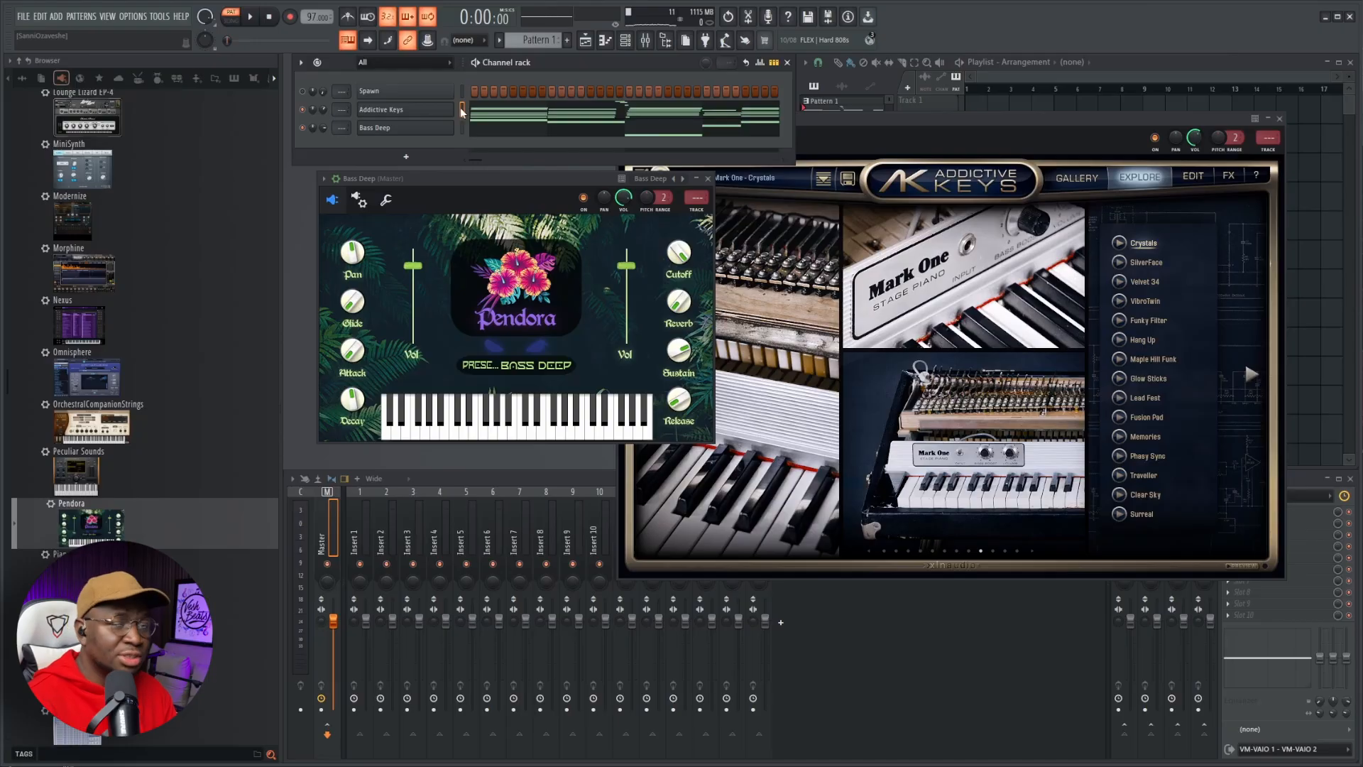
- Add a second Pendora instrument below Bass Deep and set its preset to Bell Yellow
left_click_drag(91, 524, 414, 142)
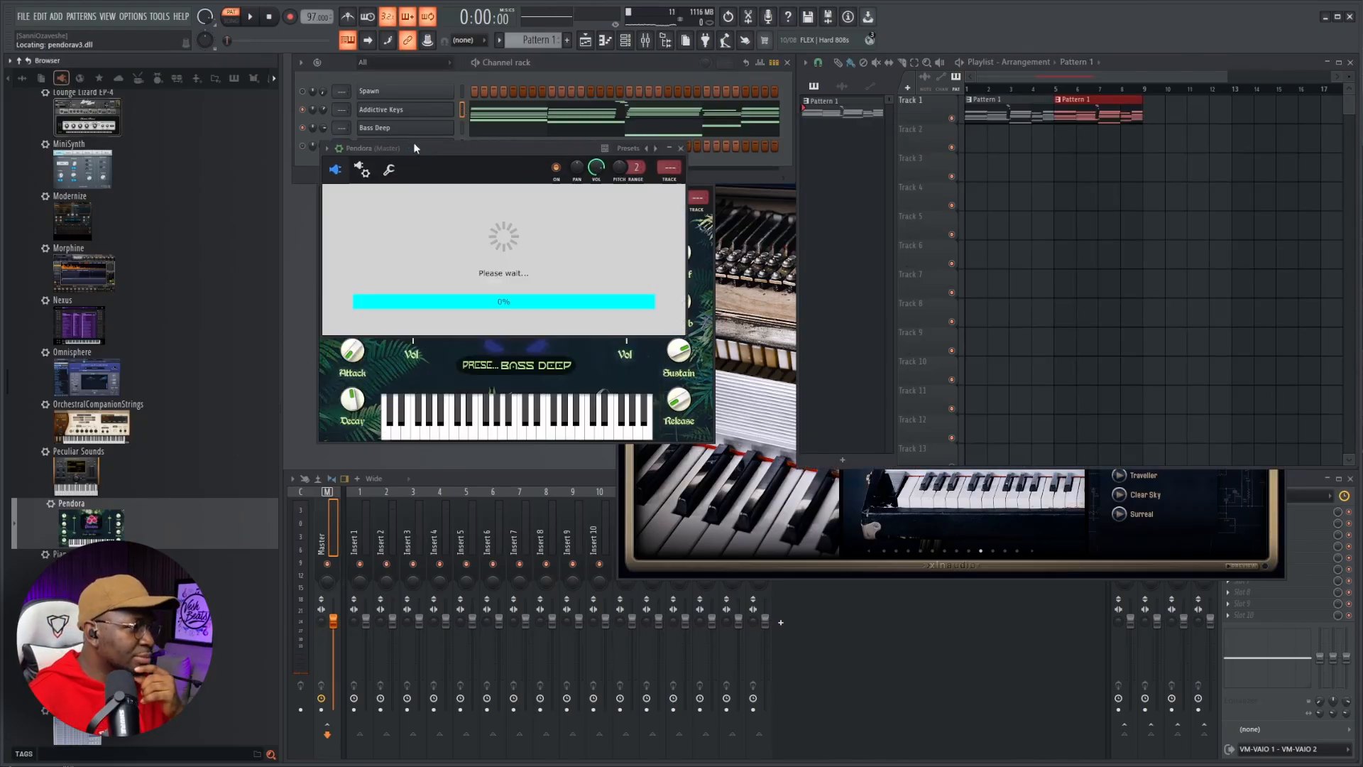
left_click(659, 148)
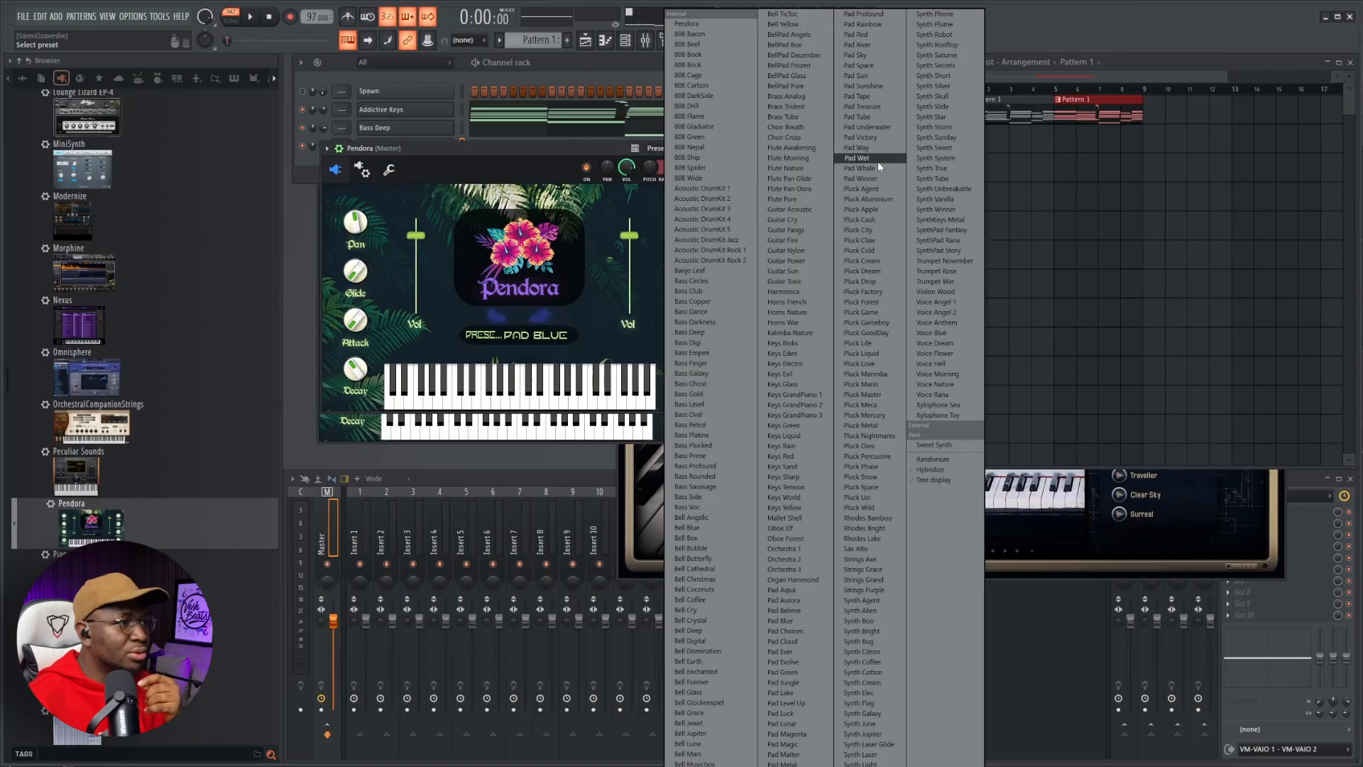
left_click(798, 42)
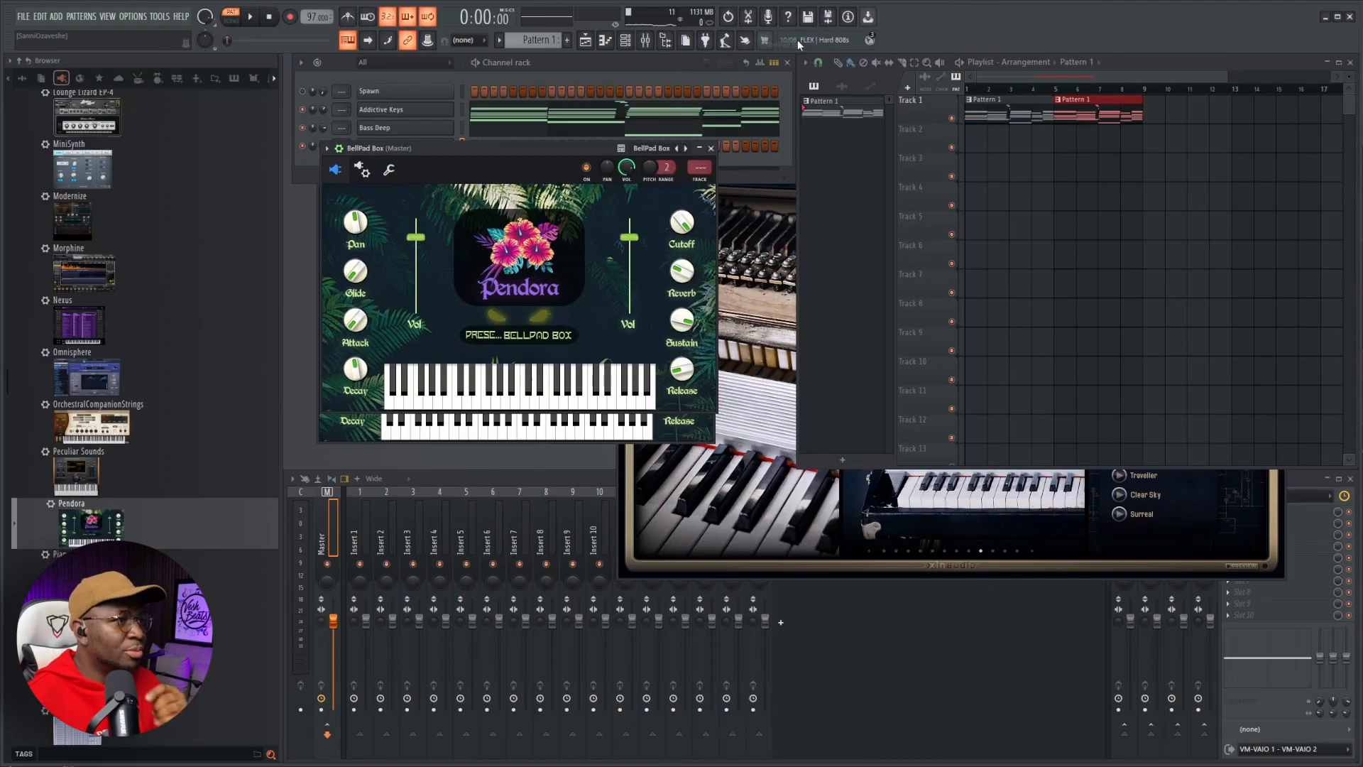
left_click(685, 148)
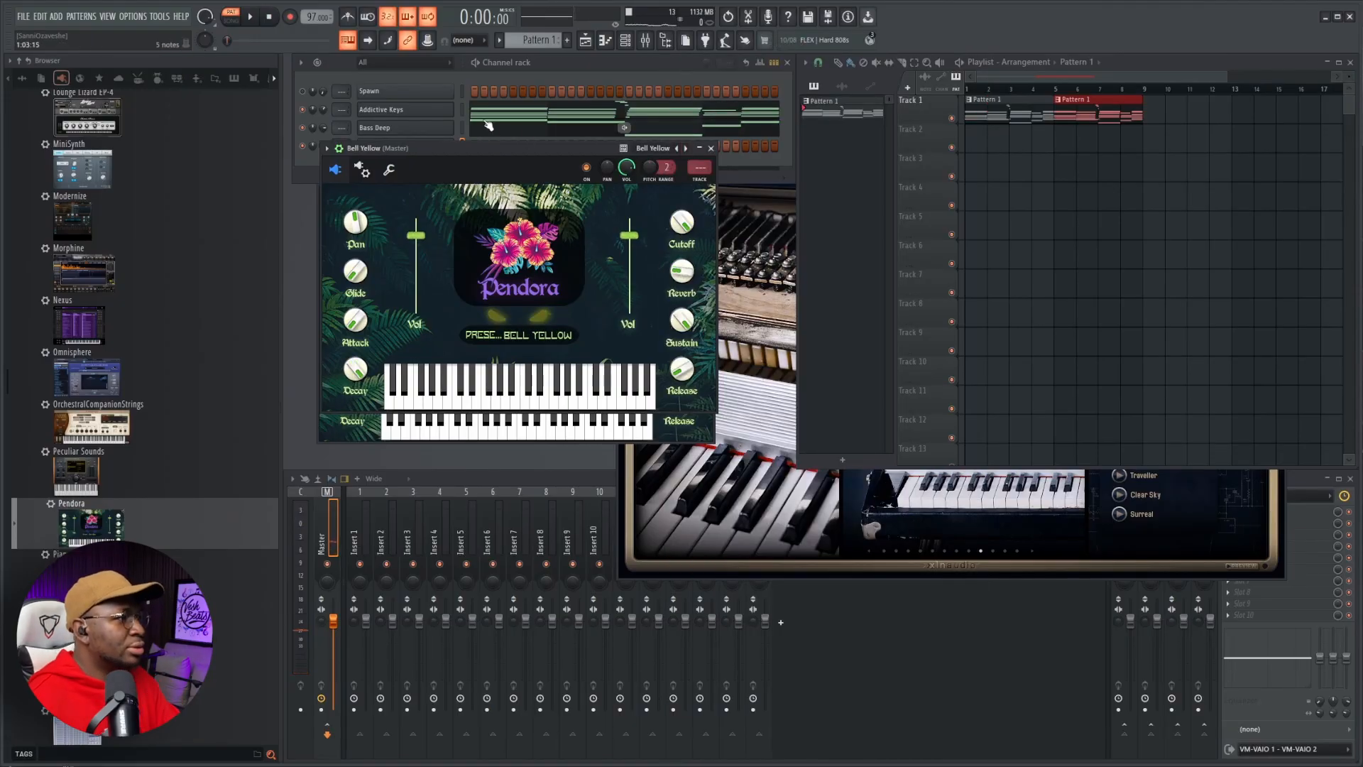
- Mute the three short high notes around the start of bar 3 in the Addictive Keys piano roll
left_click(465, 112)
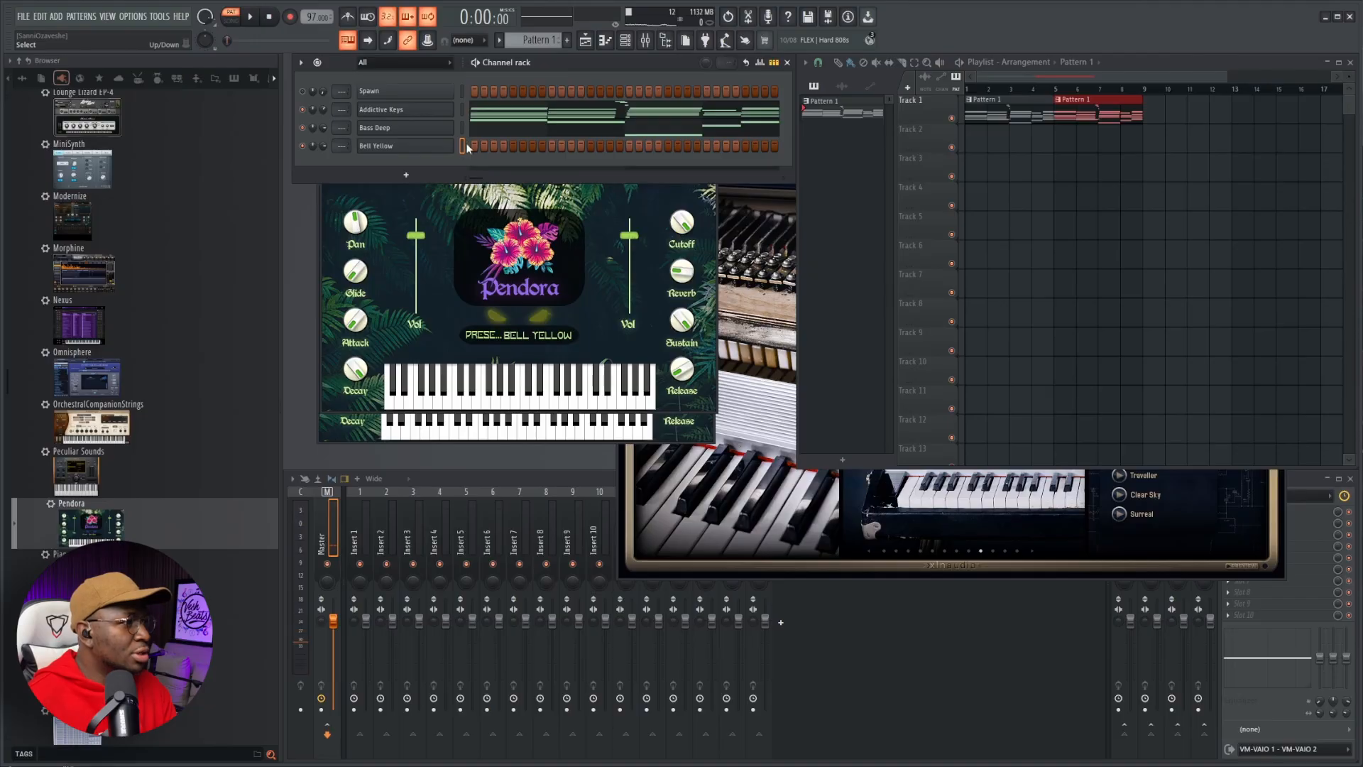
left_click(509, 119)
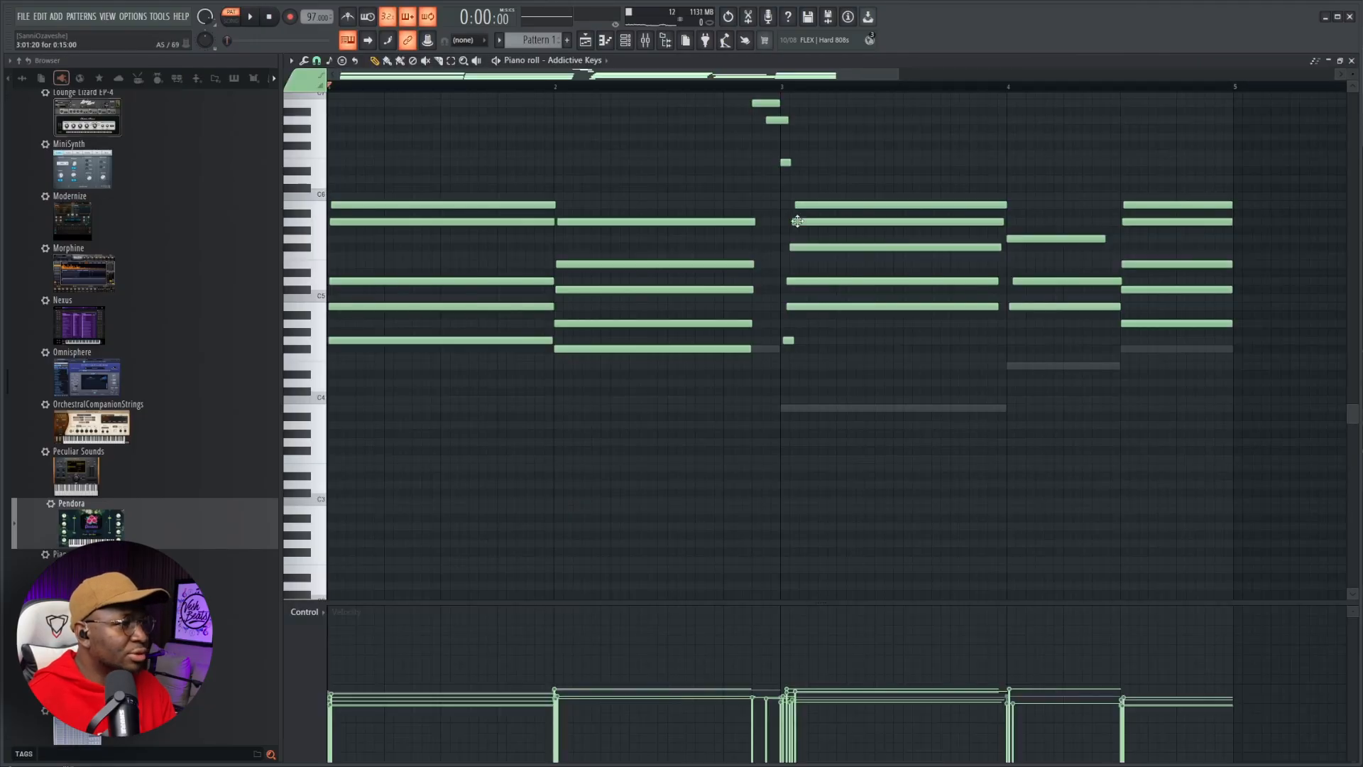
right_click(786, 163, "alt")
right_click(778, 120, "alt")
right_click(767, 104, "alt")
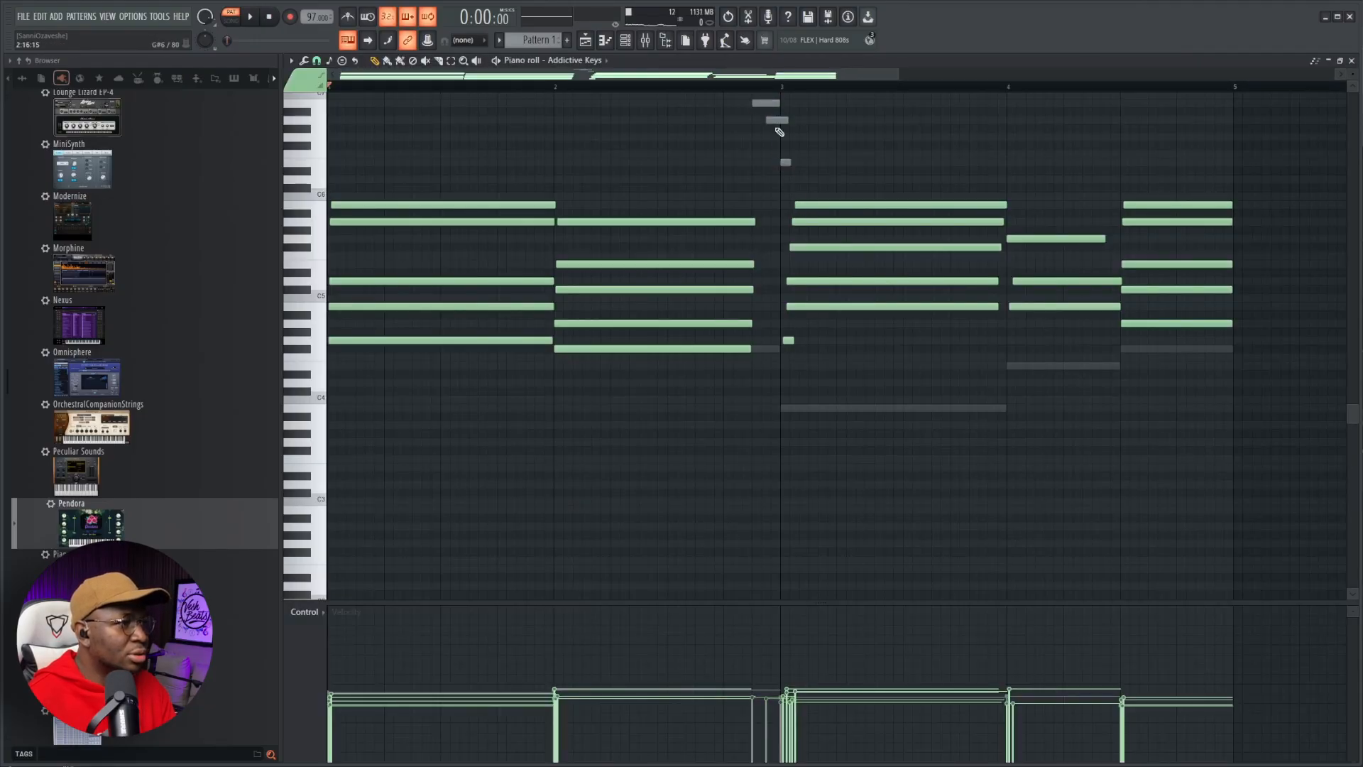
- Play the pattern and lengthen the short low Addictive Keys note at bar 3 to just over half a bar
scroll(782, 132, "down", 1)
scroll(784, 142, "up", 3)
key("space")
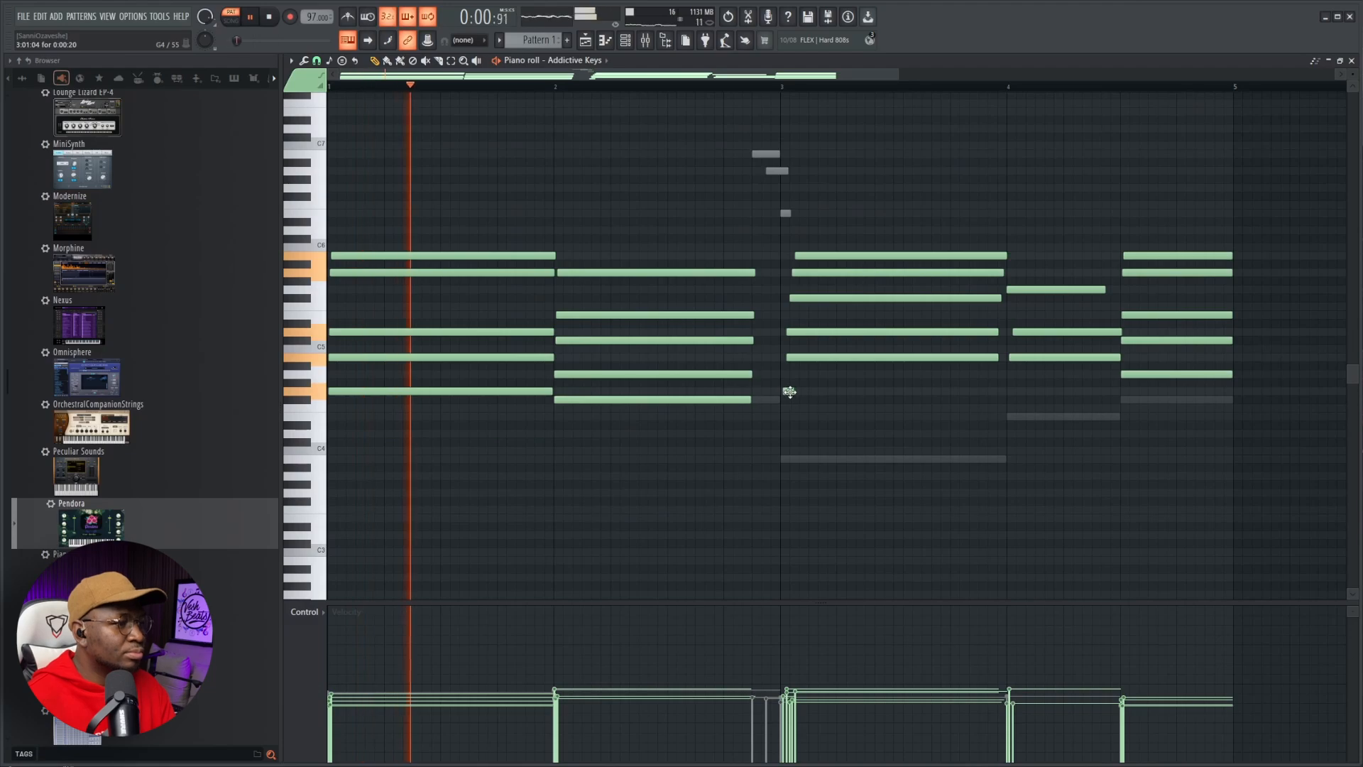
left_click_drag(791, 391, 893, 395)
key("F7")
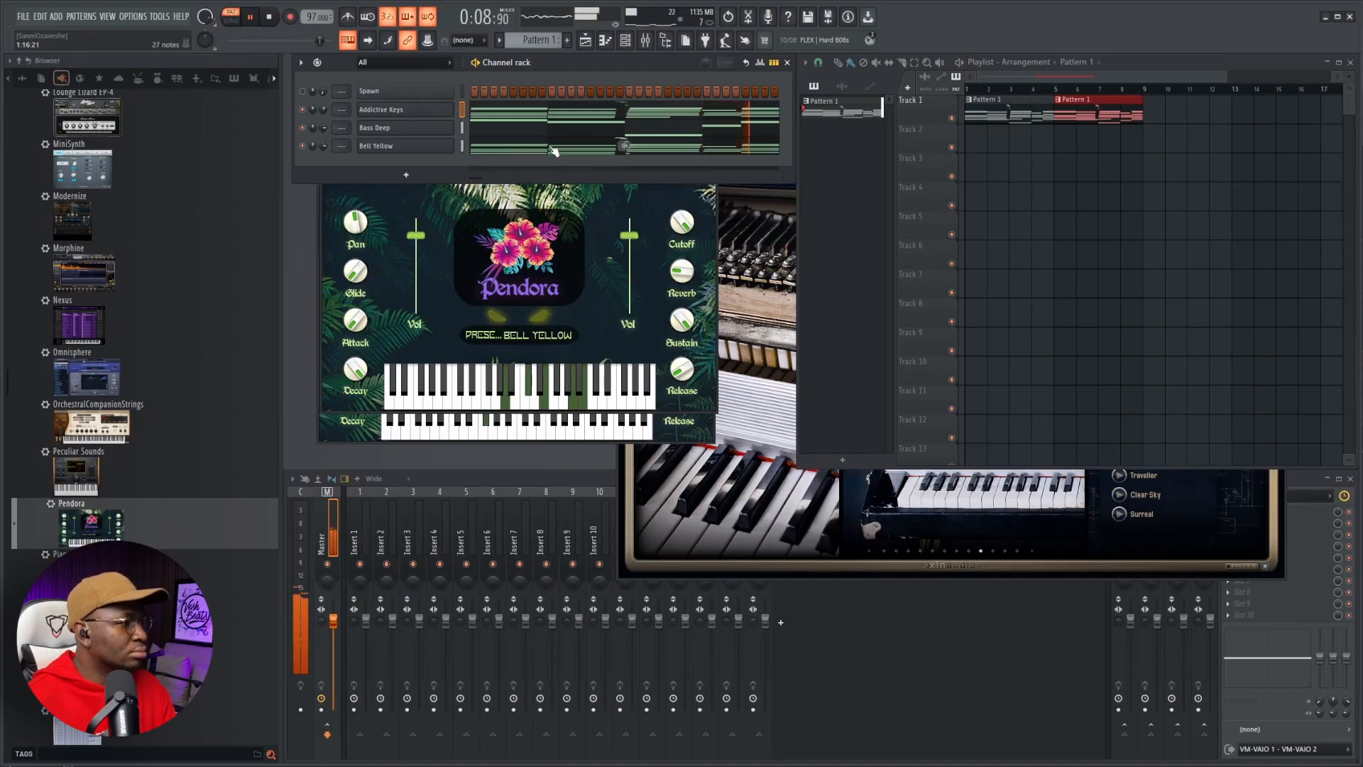
- In the Bell Yellow piano roll, raise the velocities of the half-bar note at bar 3 and the three short high notes
key("space")
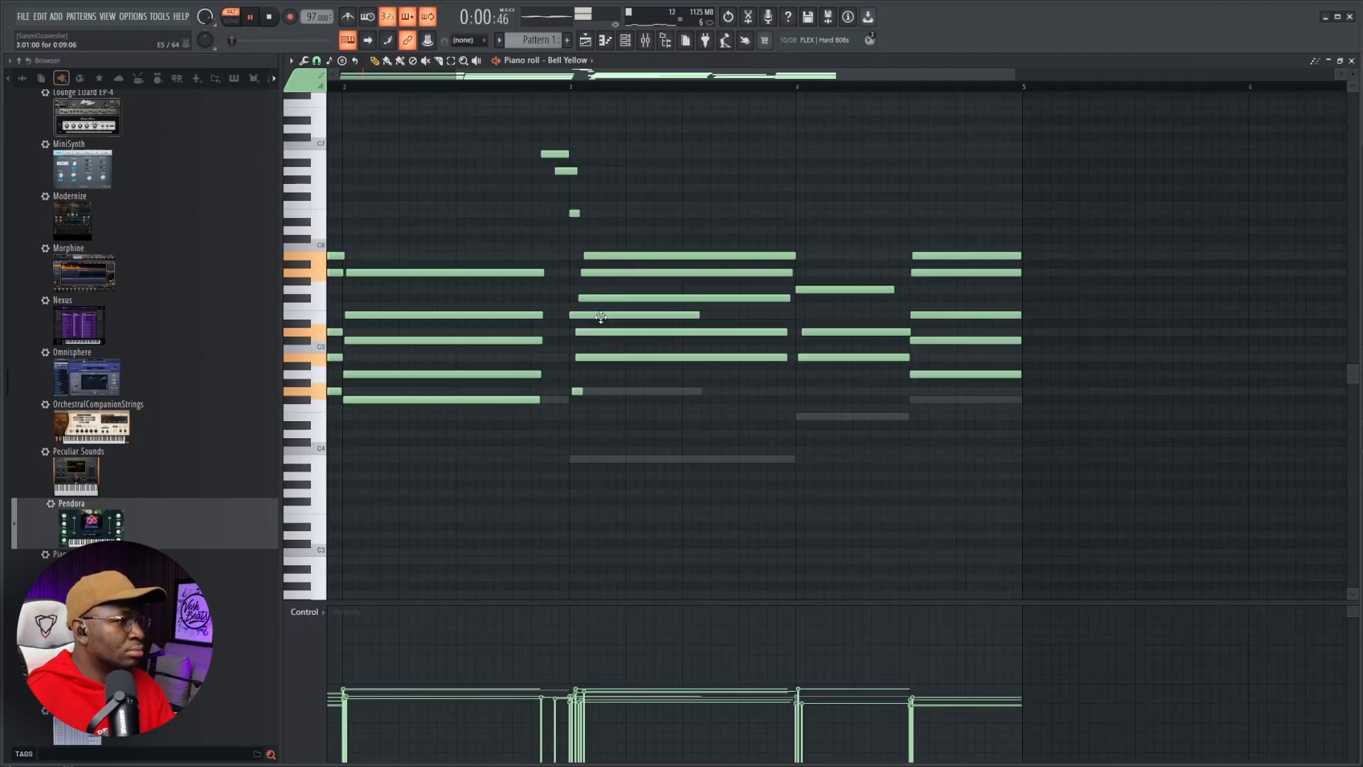
scroll(600, 317, "up", 3)
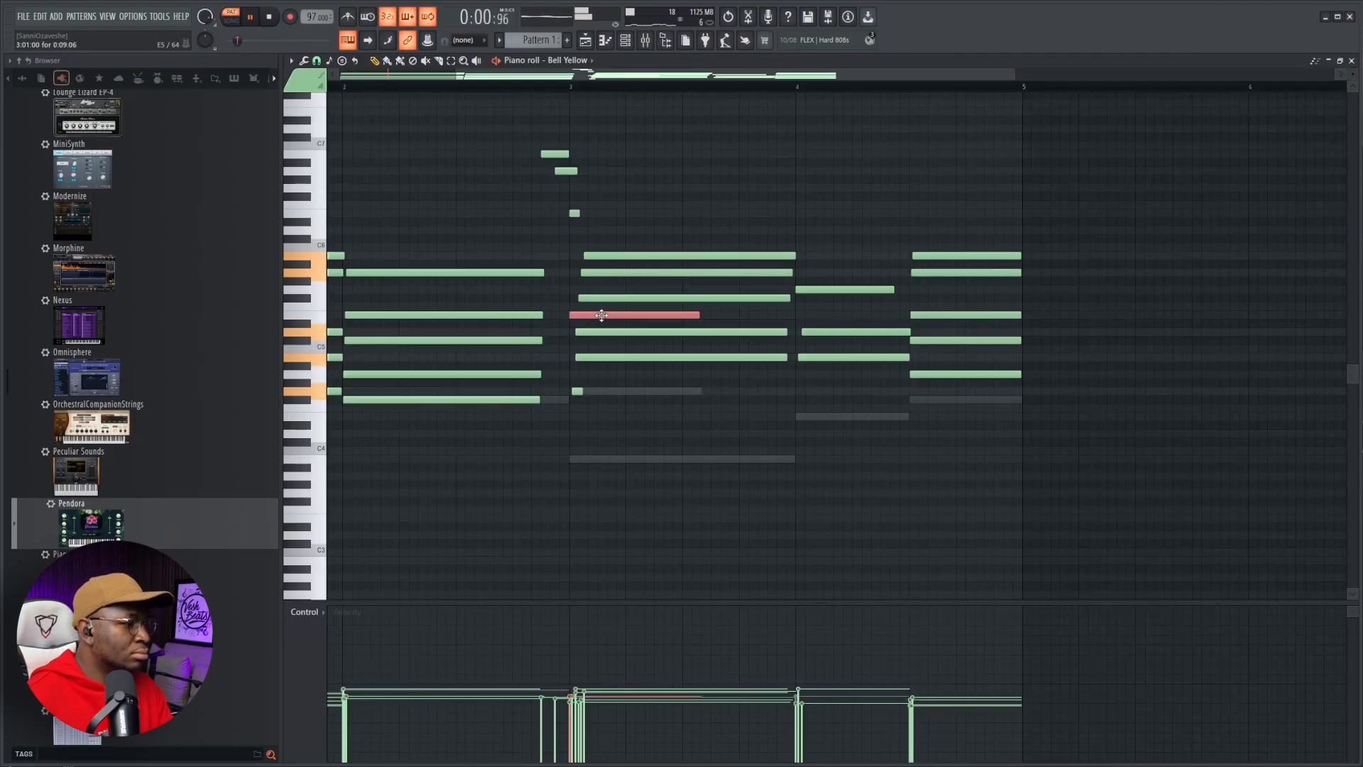
left_click_drag(558, 152, 585, 232)
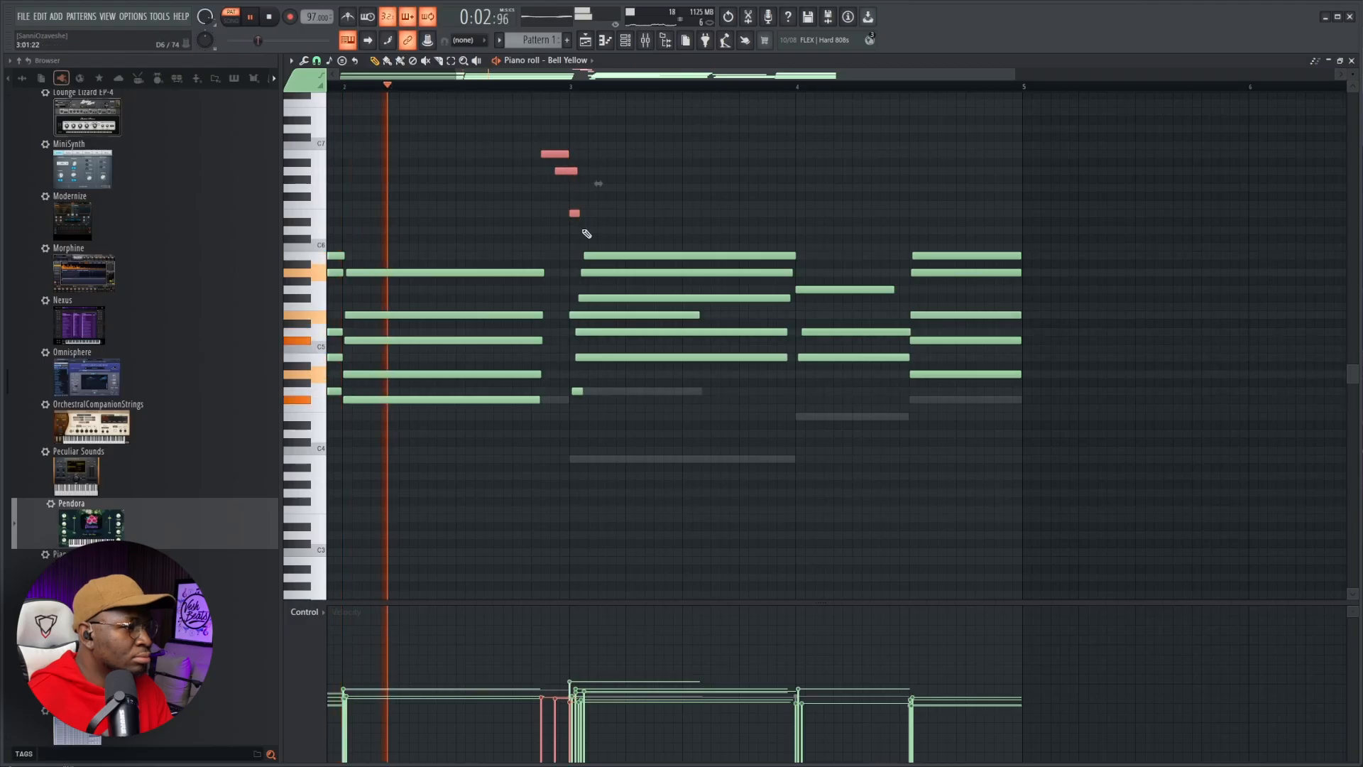
scroll(585, 231, "up", 1)
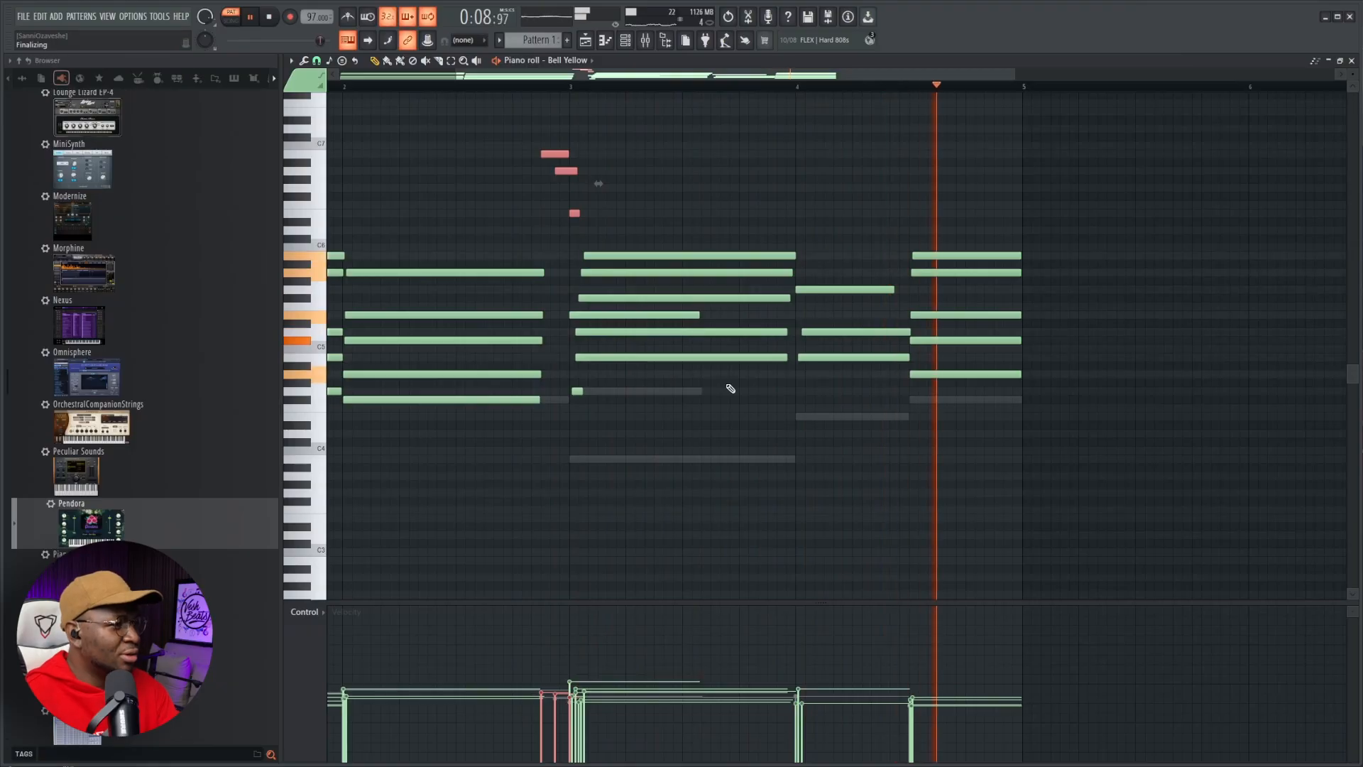
key("Escape")
key("space")
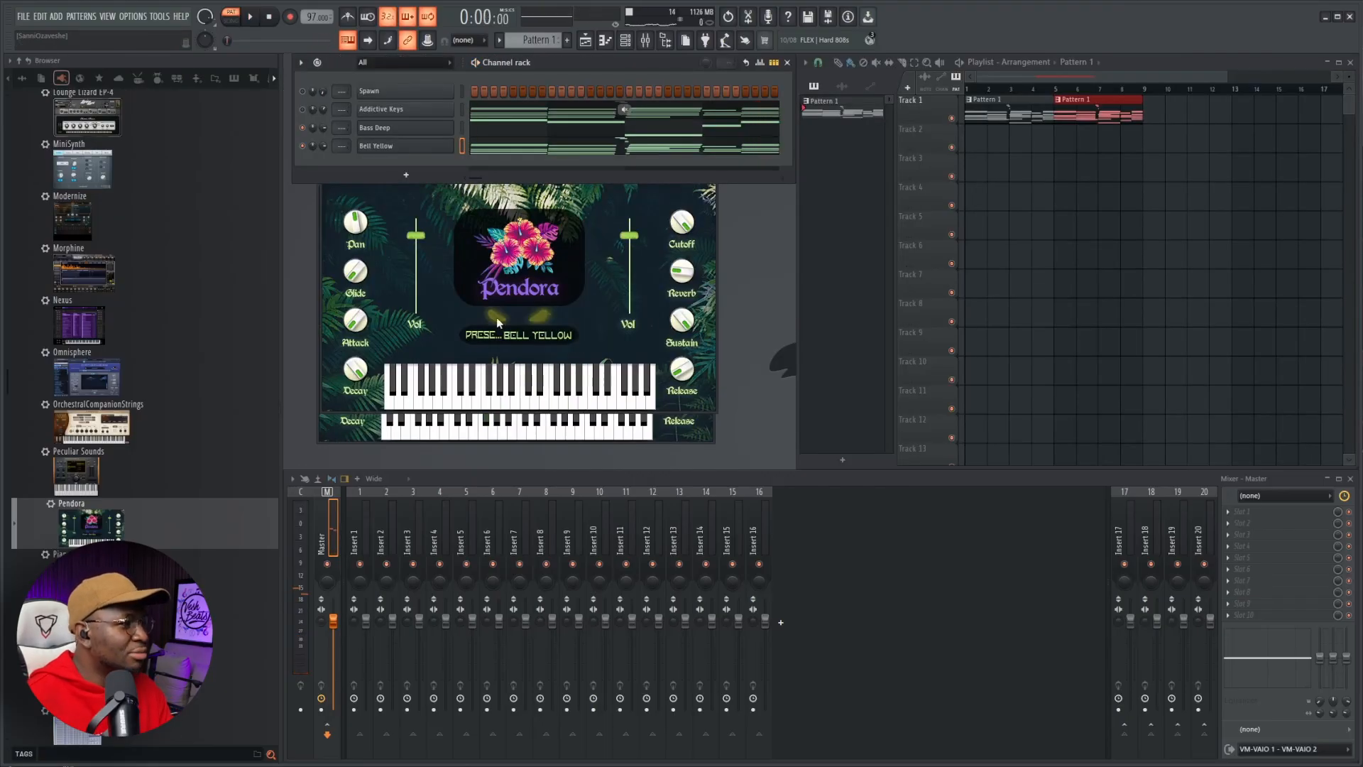
- Rename the Bell Yellow channel as Bells and route it to mixer insert 1
left_click(377, 146, "shift")
type("Bells")
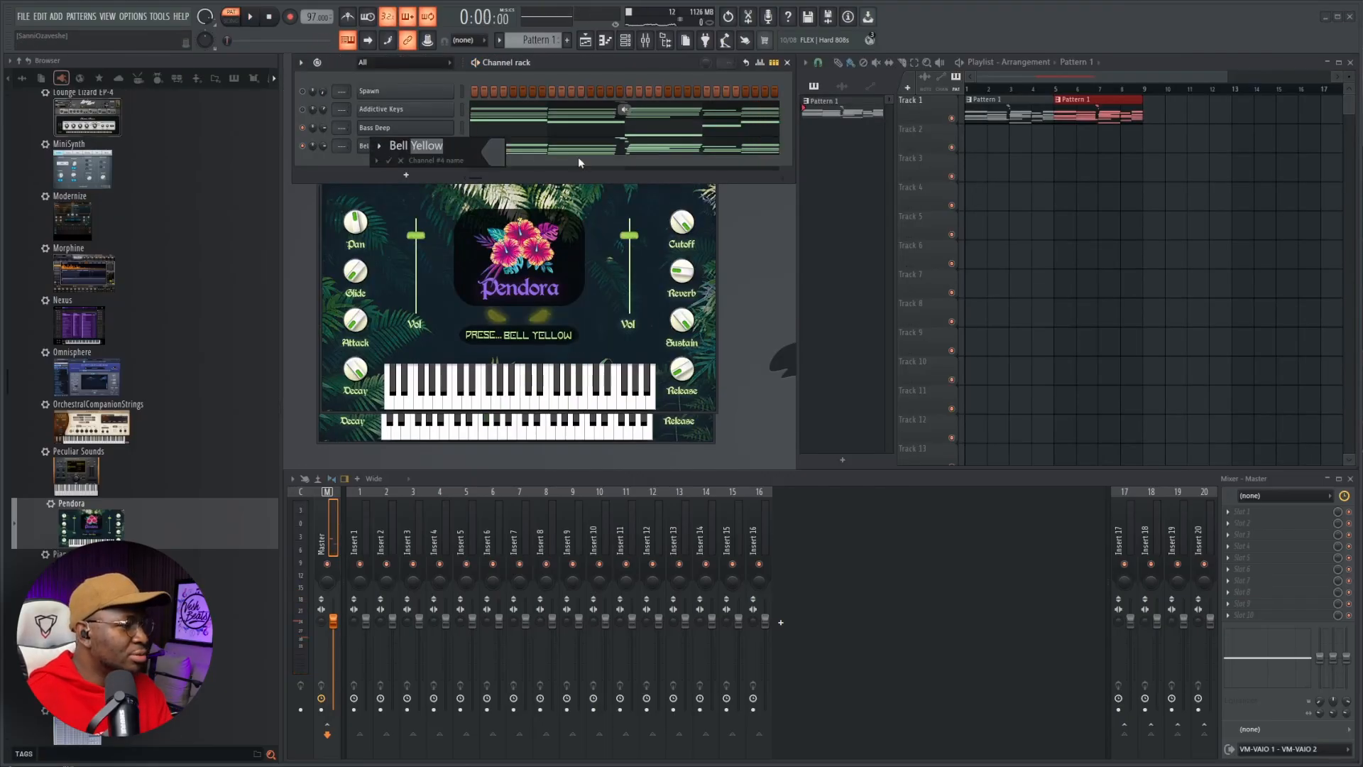
key("Return")
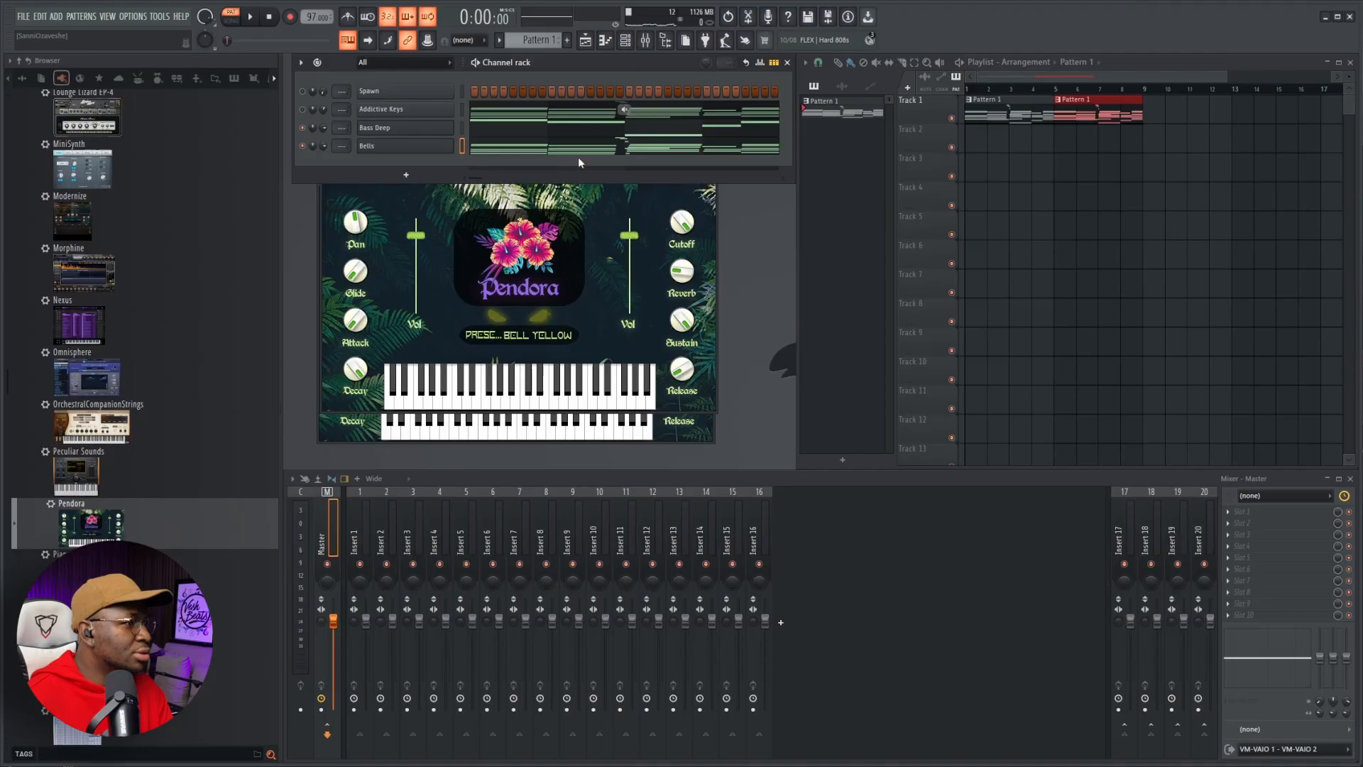
left_click(420, 150)
left_click(420, 149)
key("ctrl+l")
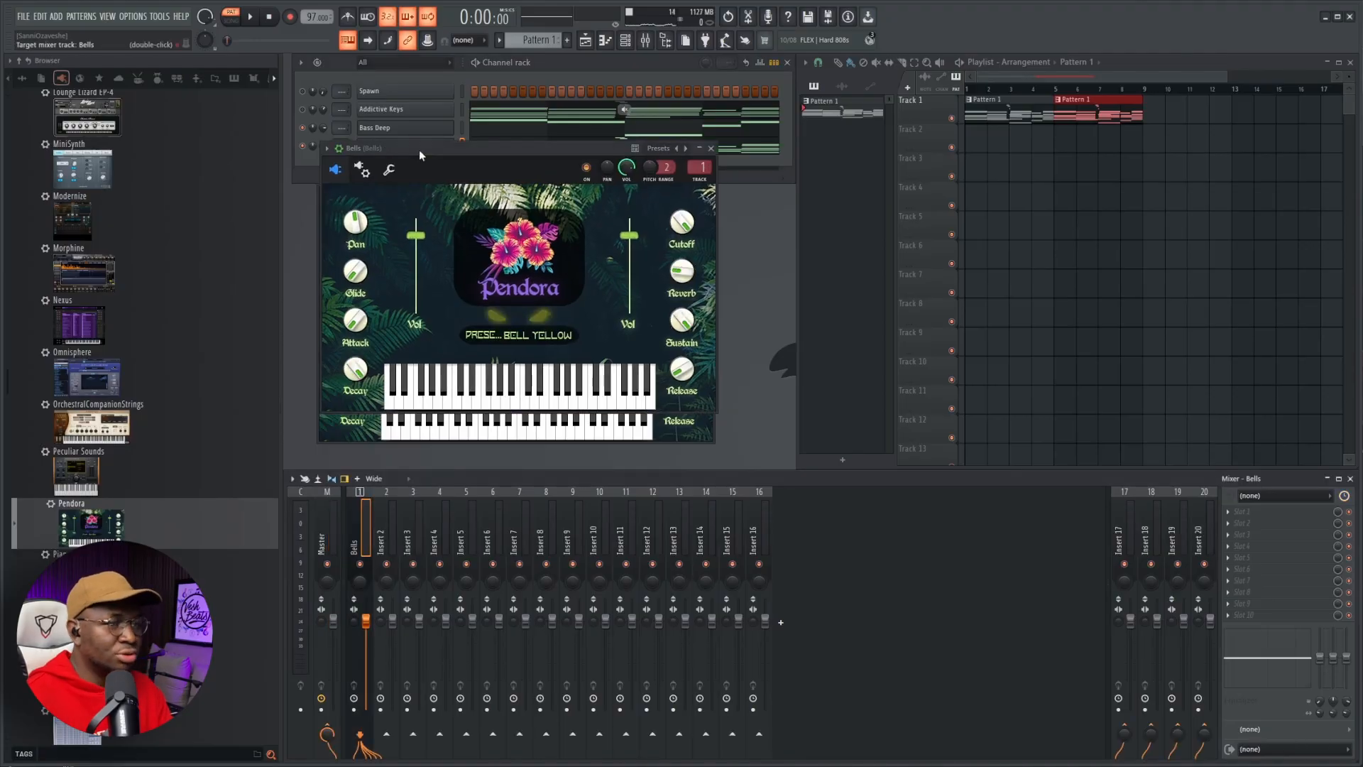
- Load MagicDice into the first effect slot of the Bells insert and move its window over the playlist
left_click(1261, 517)
left_click(1260, 515)
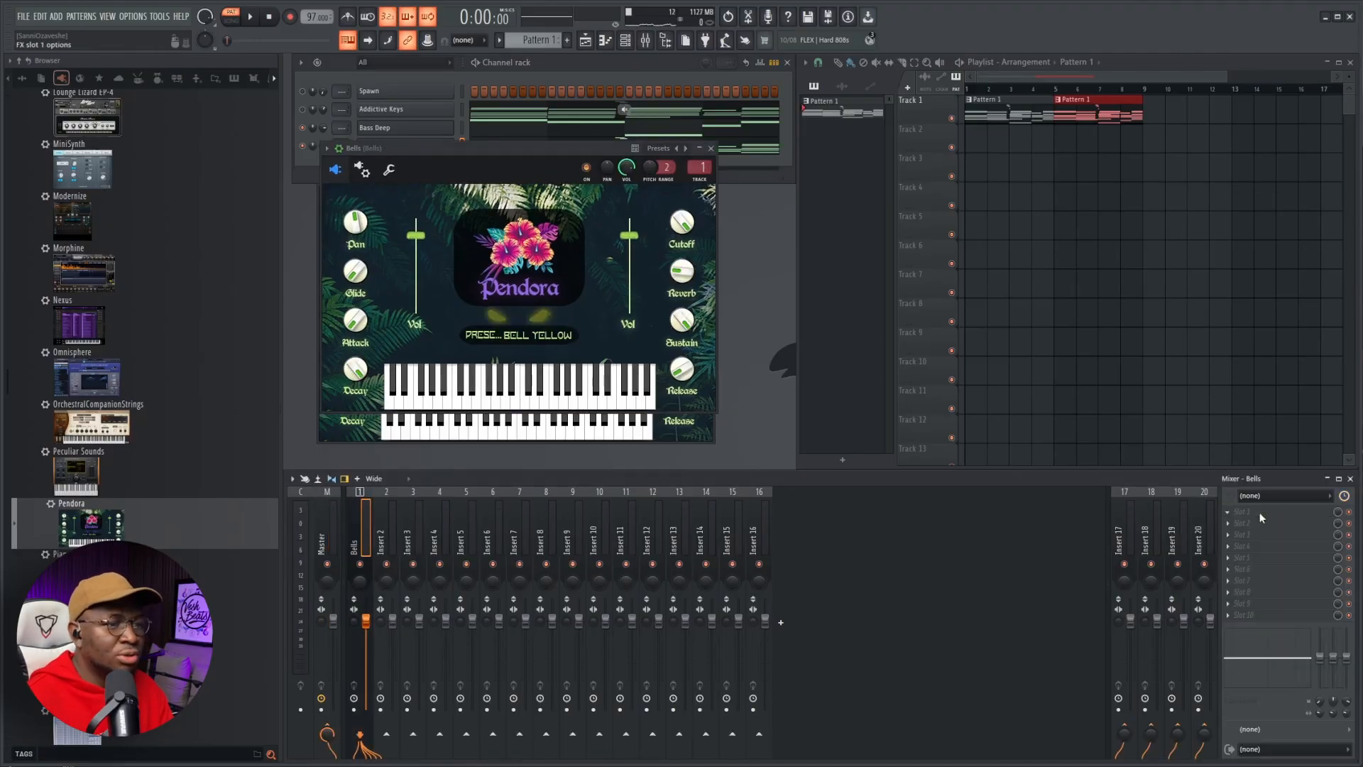
left_click(1261, 517)
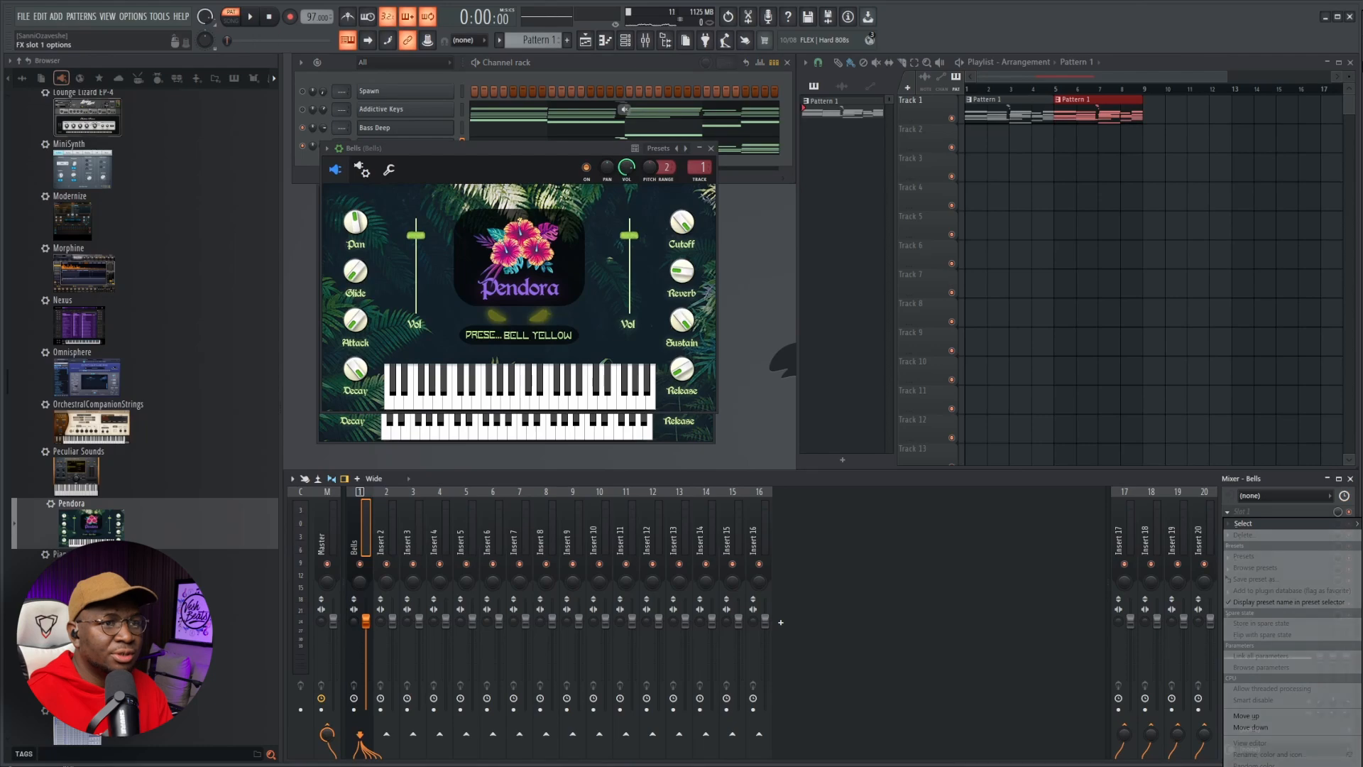
left_click(1362, 298)
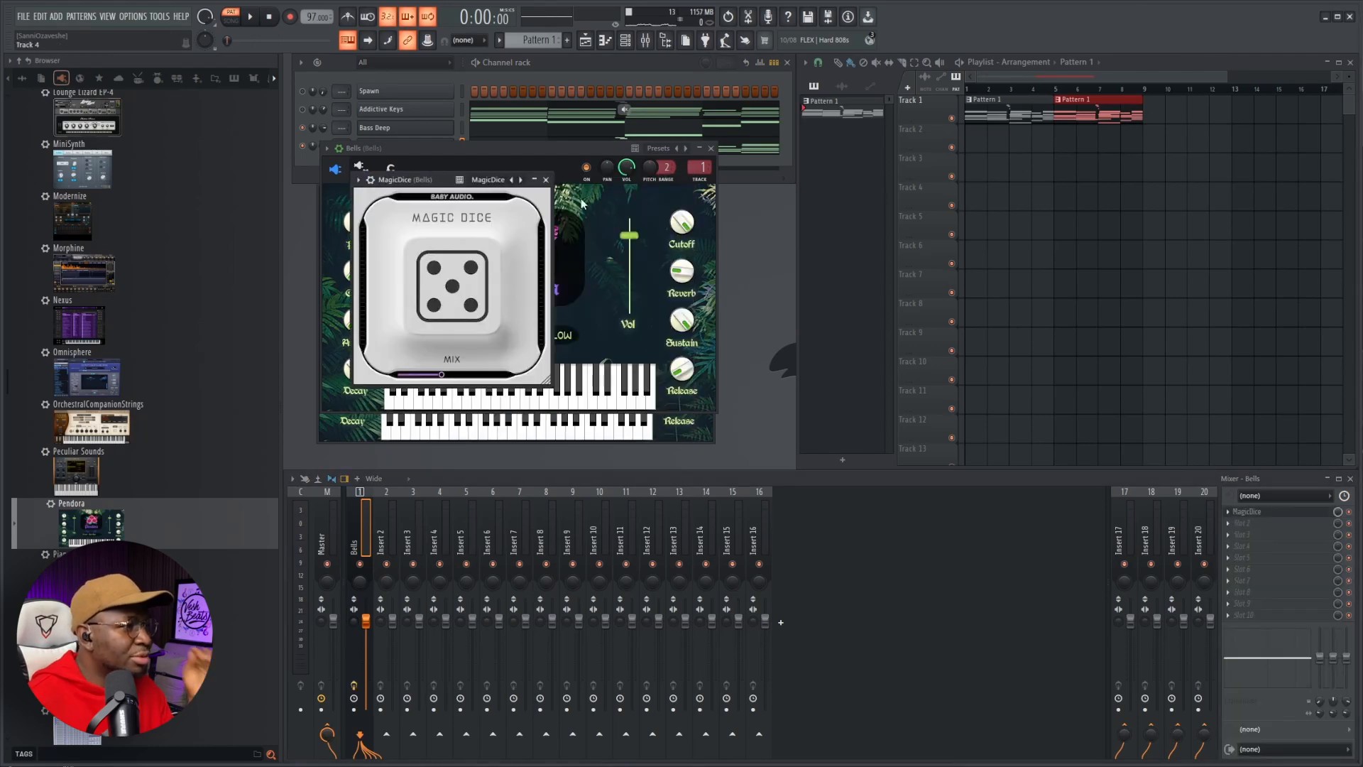
left_click_drag(413, 179, 1011, 166)
- Play the pattern and lower the MagicDice slot's mix level to 52%
key("space")
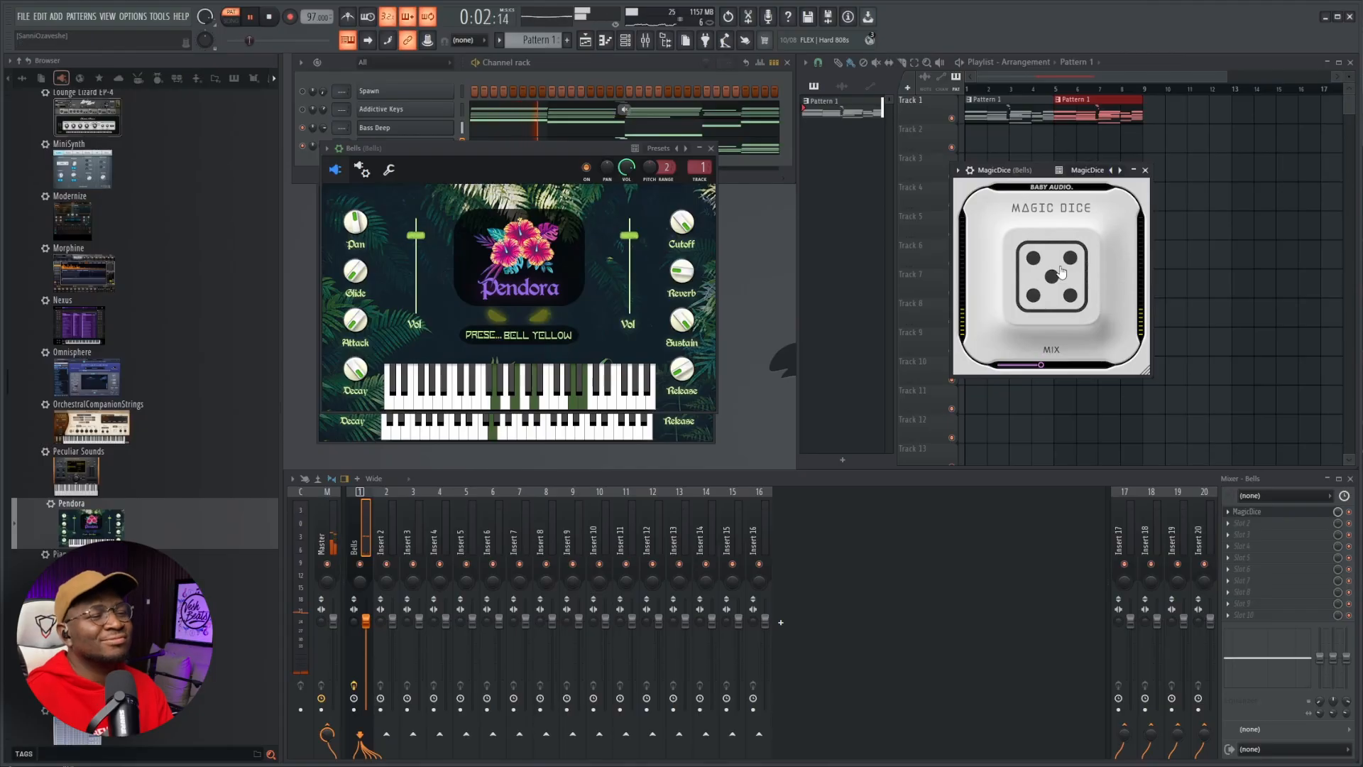
left_click_drag(1339, 512, 1339, 550)
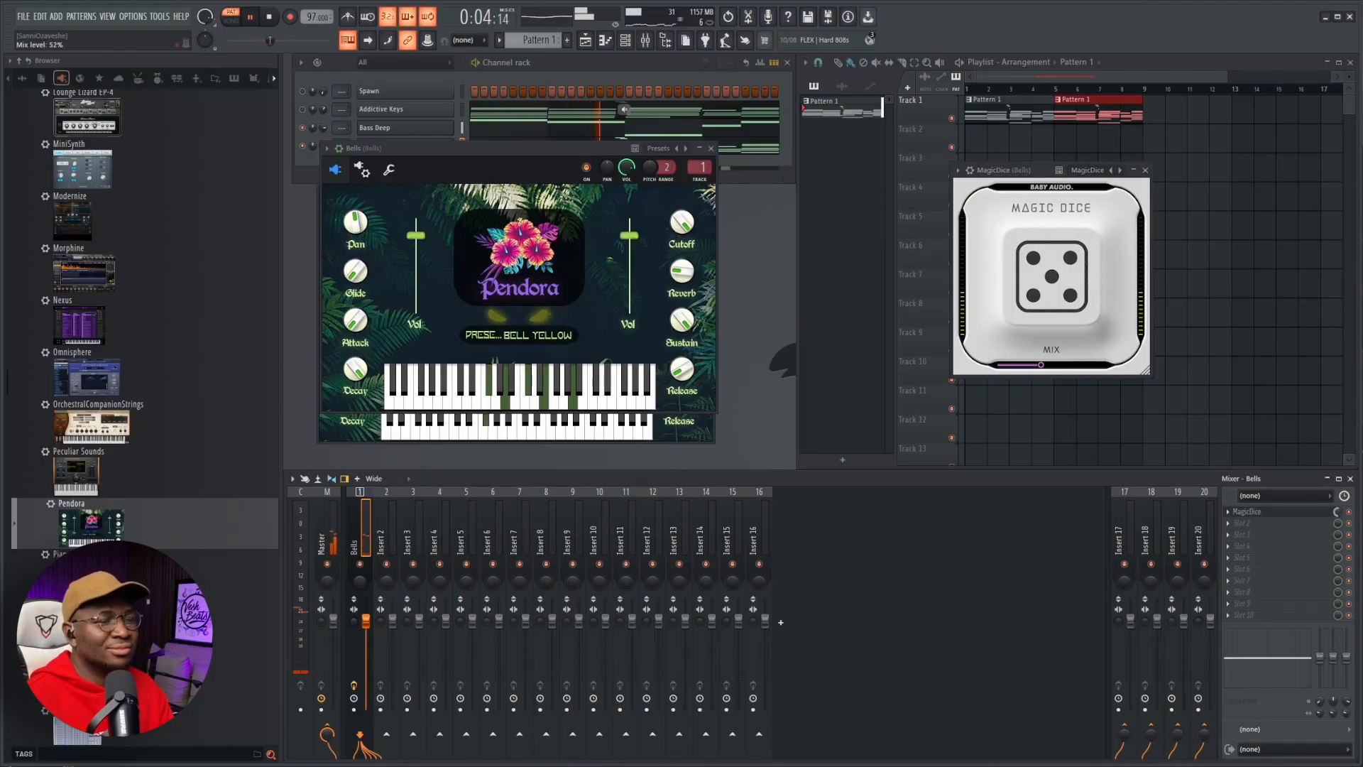
key("space")
- Add Initial Reverse to the second Bells effect slot and adjust its mix level around 10% while playing the pattern
left_click(1294, 523)
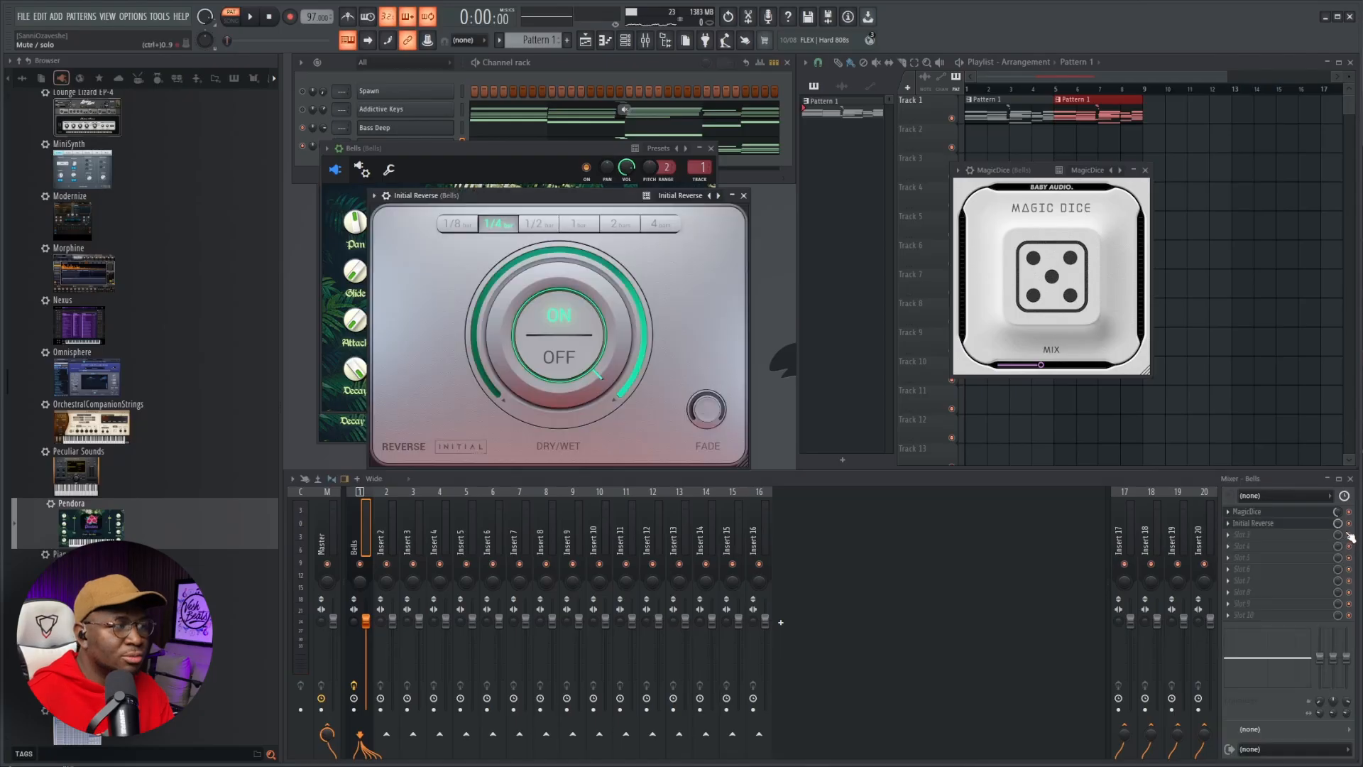
left_click_drag(1338, 523, 1338, 536)
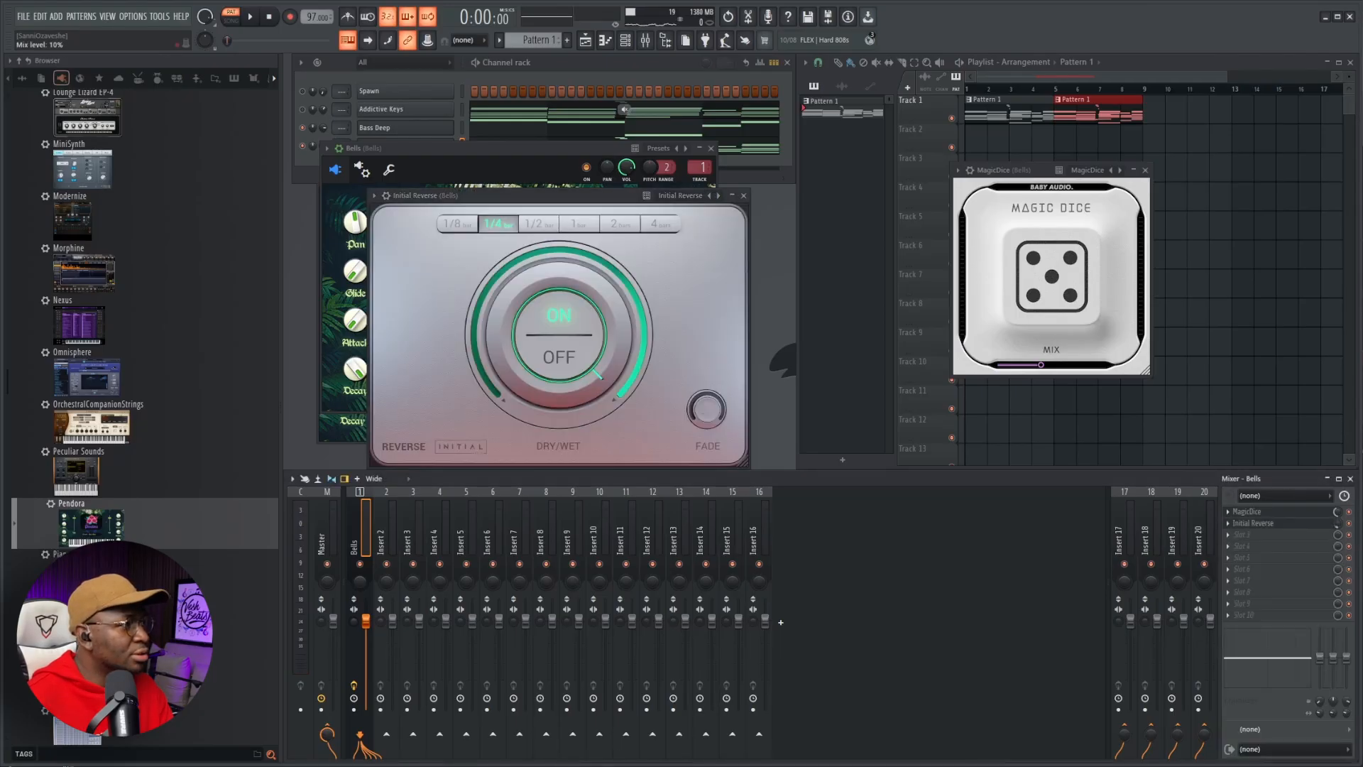
key("space")
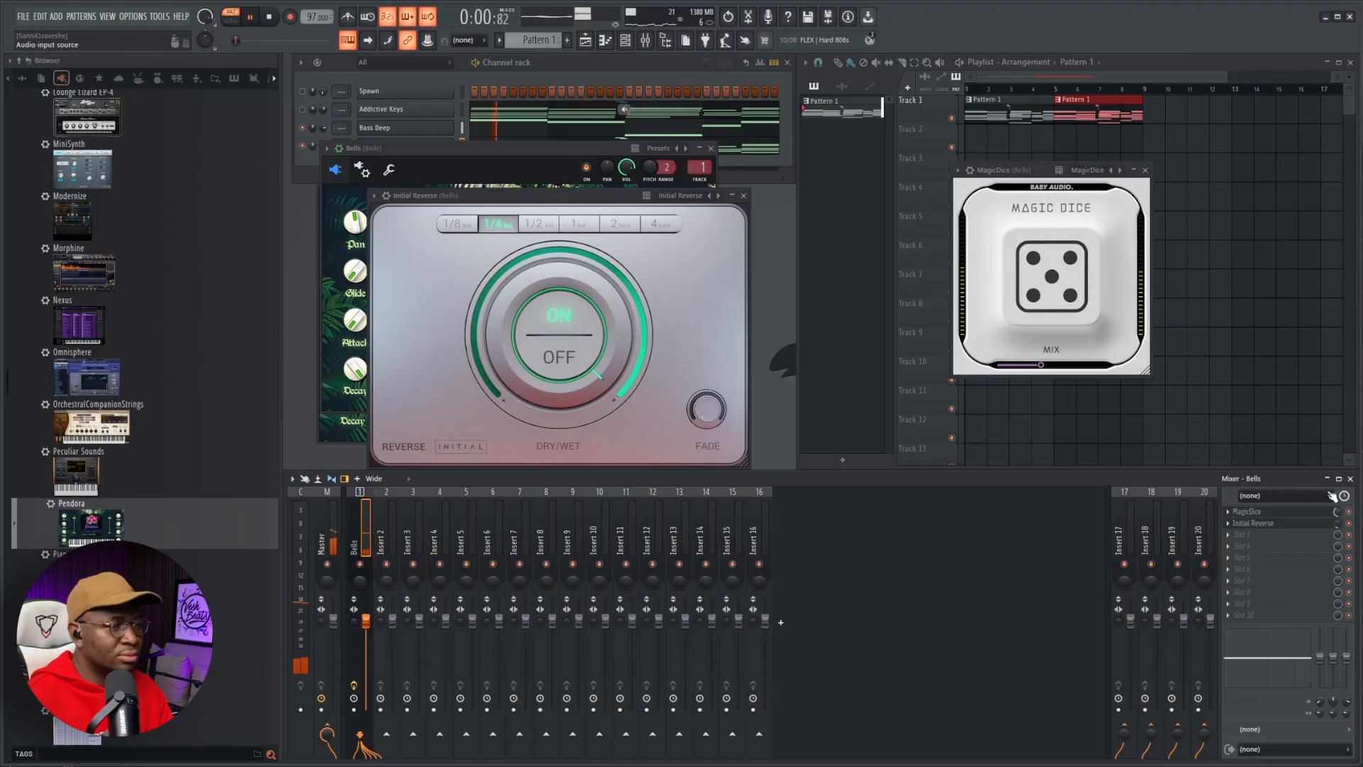
left_click_drag(1338, 523, 1340, 529)
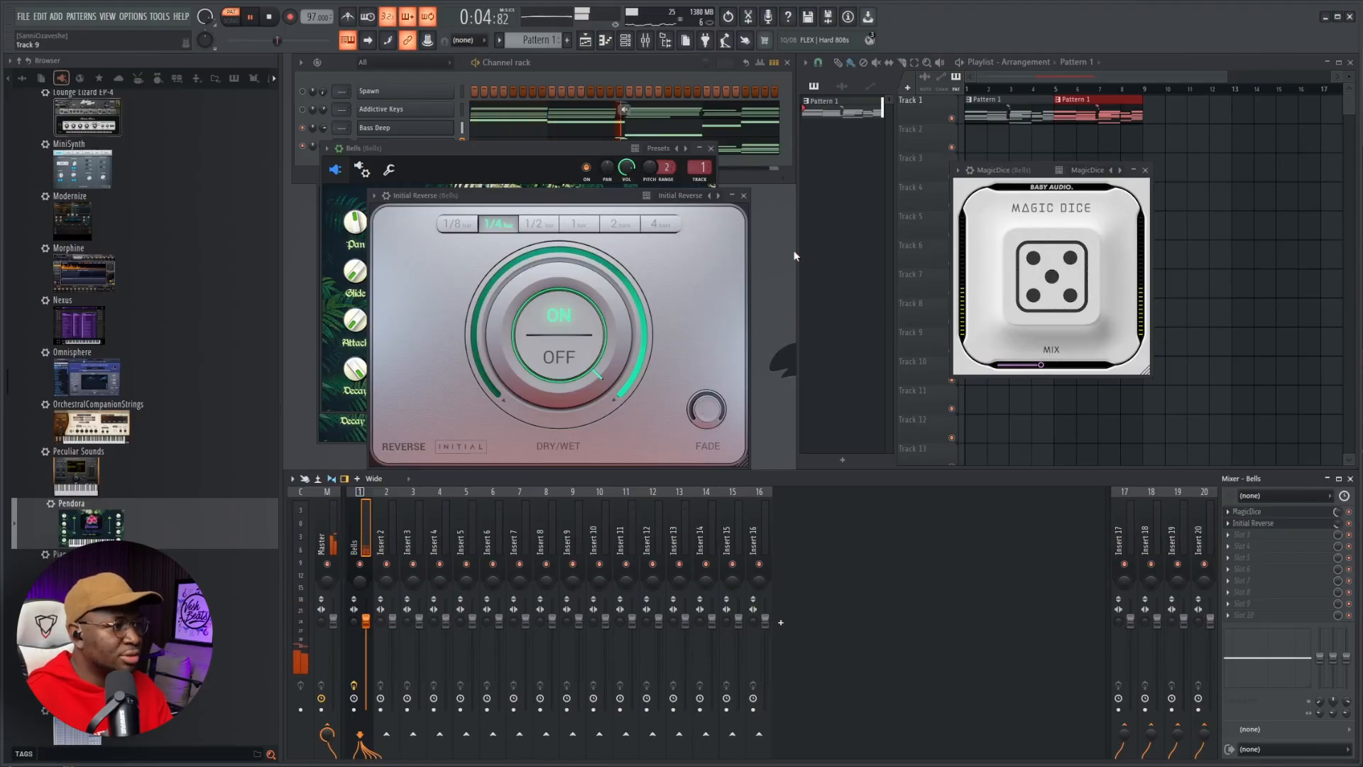
- Add ValhallaVintageVerb to the third Bells effect slot with mix 30.4%, decay 2.90 s and predelay 12.76 ms
left_click(1260, 537)
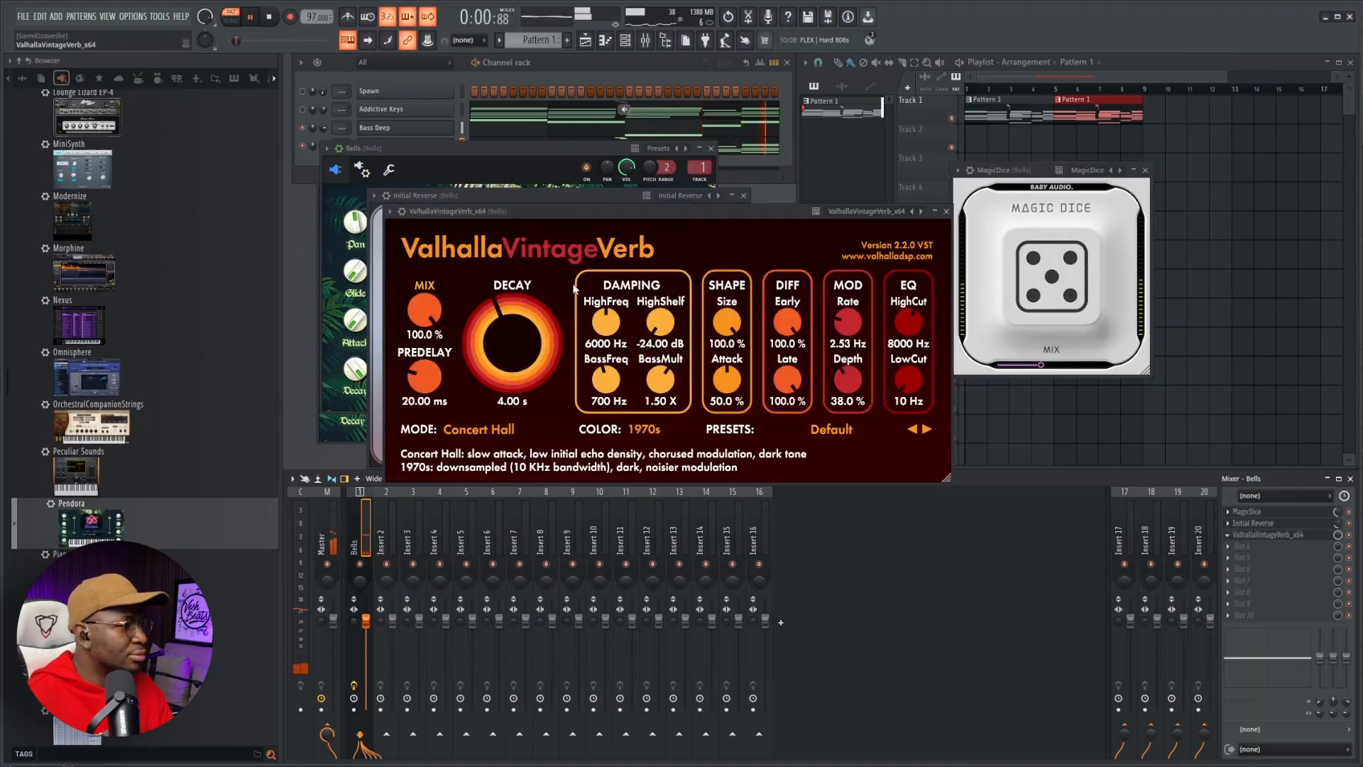
left_click_drag(418, 410, 419, 419)
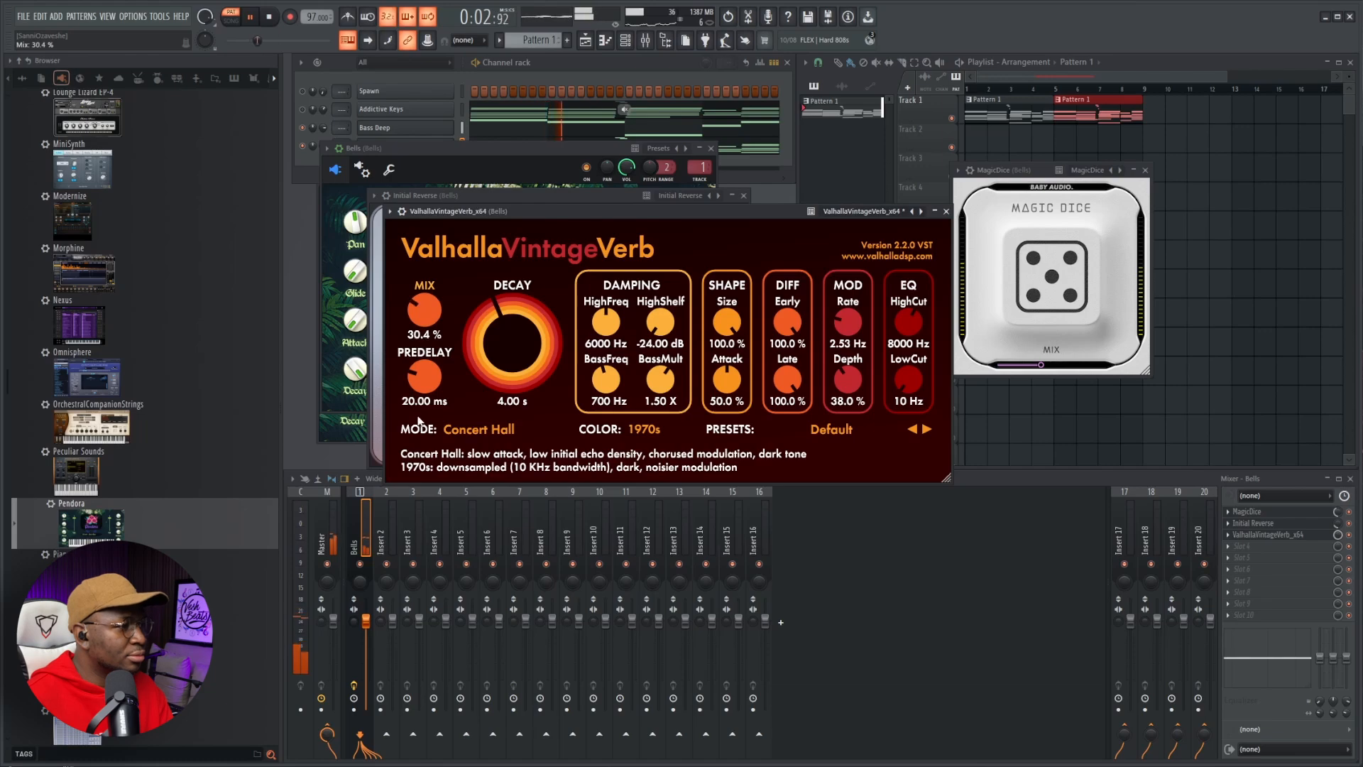
left_click_drag(492, 354, 425, 372)
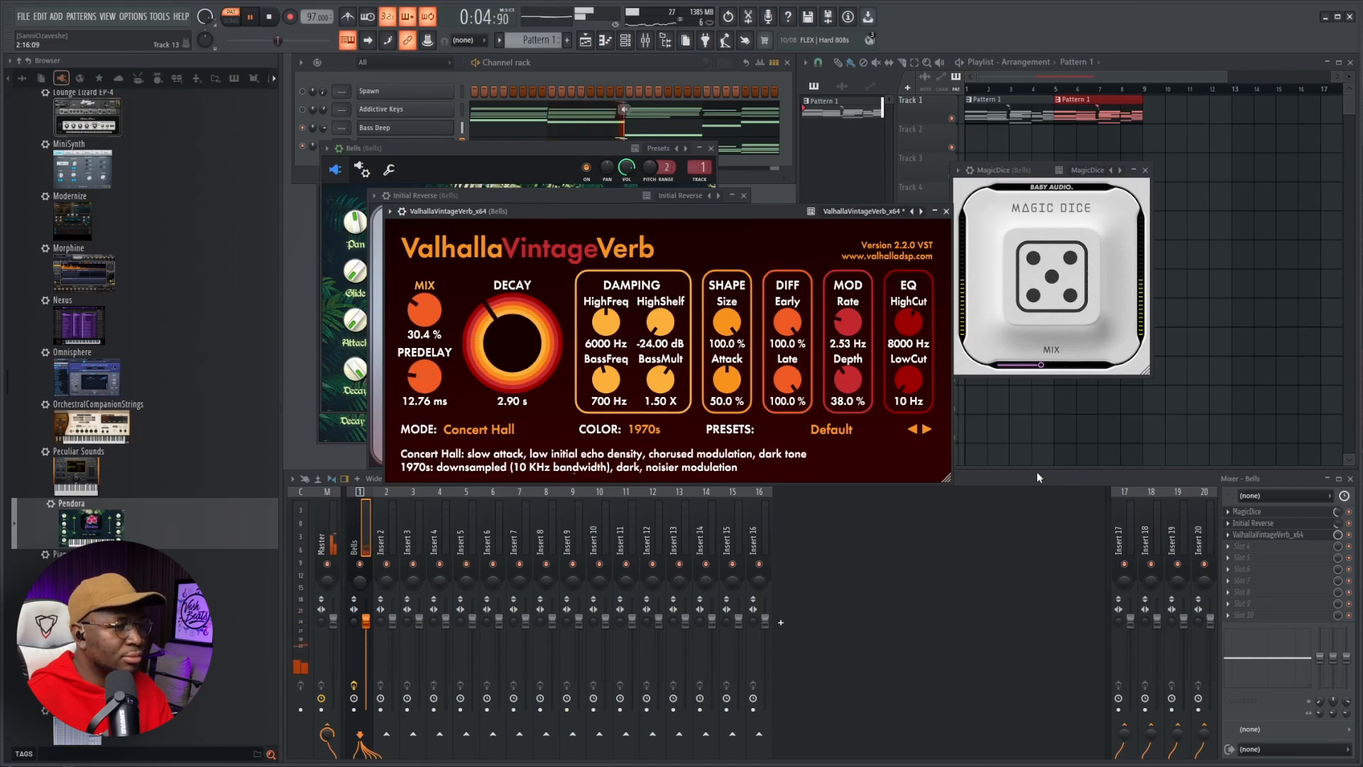
key("space")
- Move ValhallaVintageVerb above Initial Reverse in the Bells effect chain, set its slot mix level to 56% and close the reverb window
scroll(1266, 535, "up", 1)
left_click_drag(1337, 523, 1338, 558)
key("space")
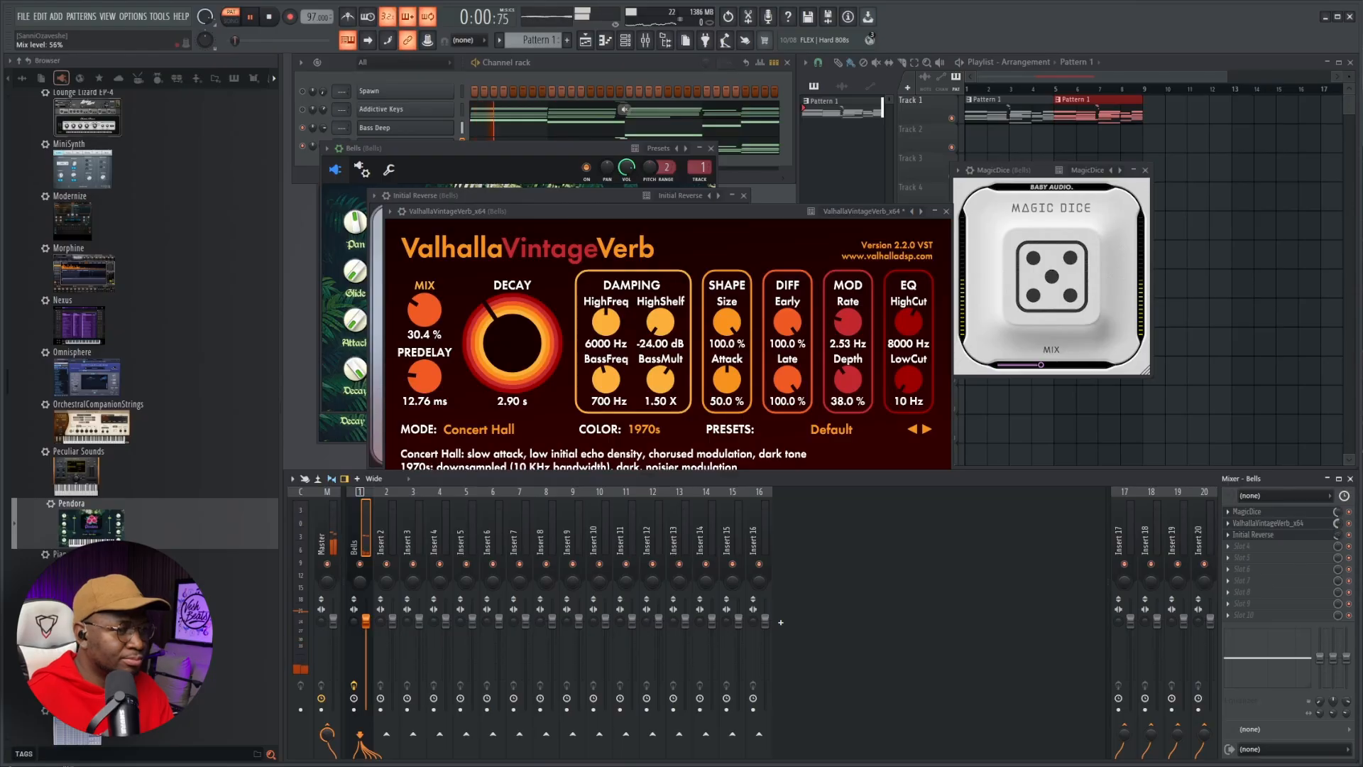
left_click(947, 211)
- Replay the pattern from the channel rack and review the Addictive Keys notes in the piano roll
left_click(568, 64)
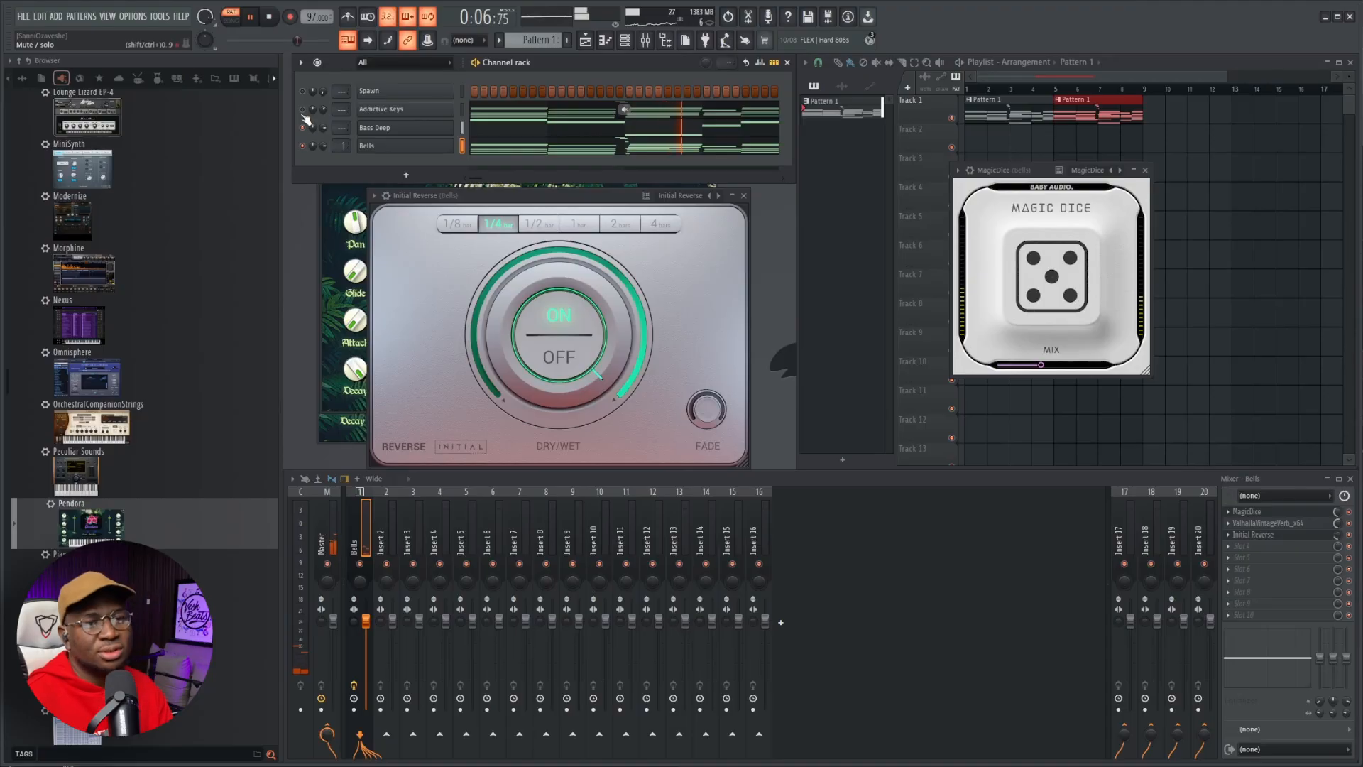
key("space")
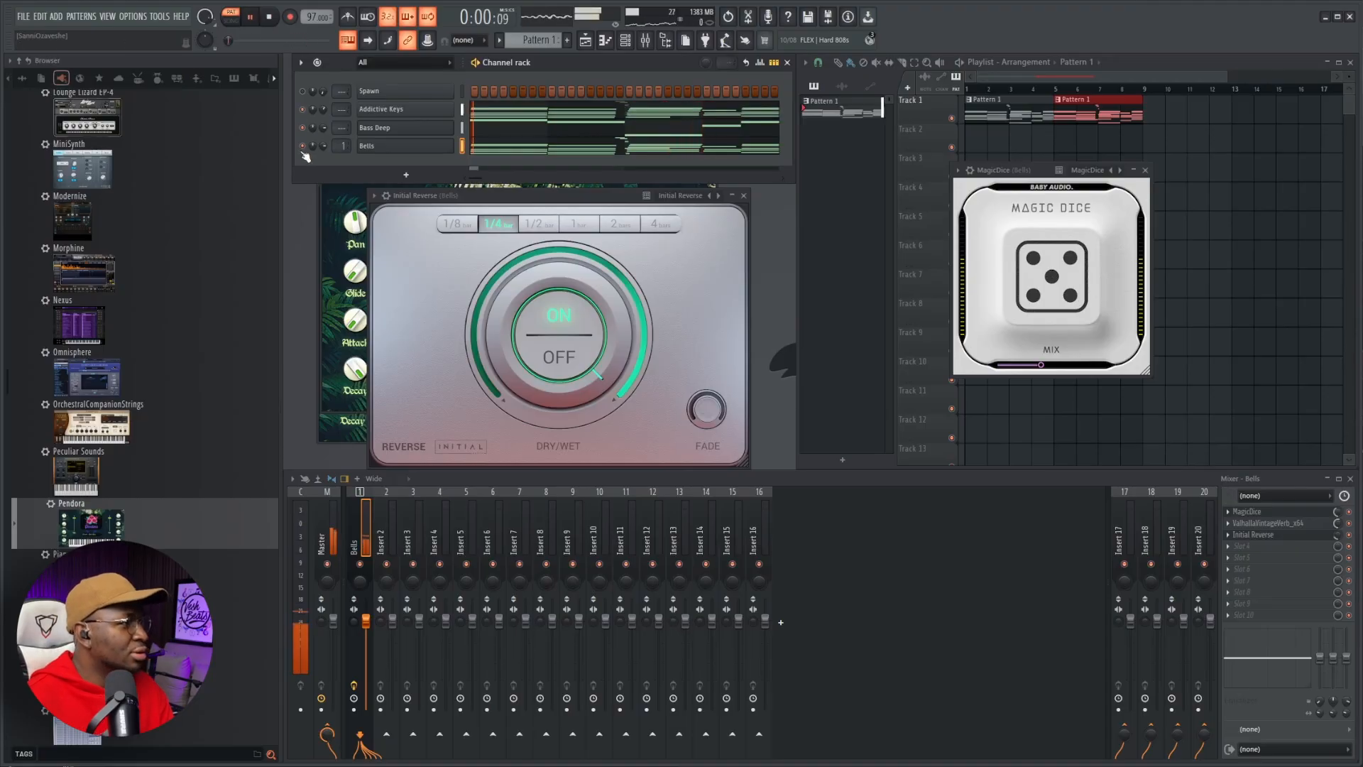
left_click(403, 111)
left_click(486, 118)
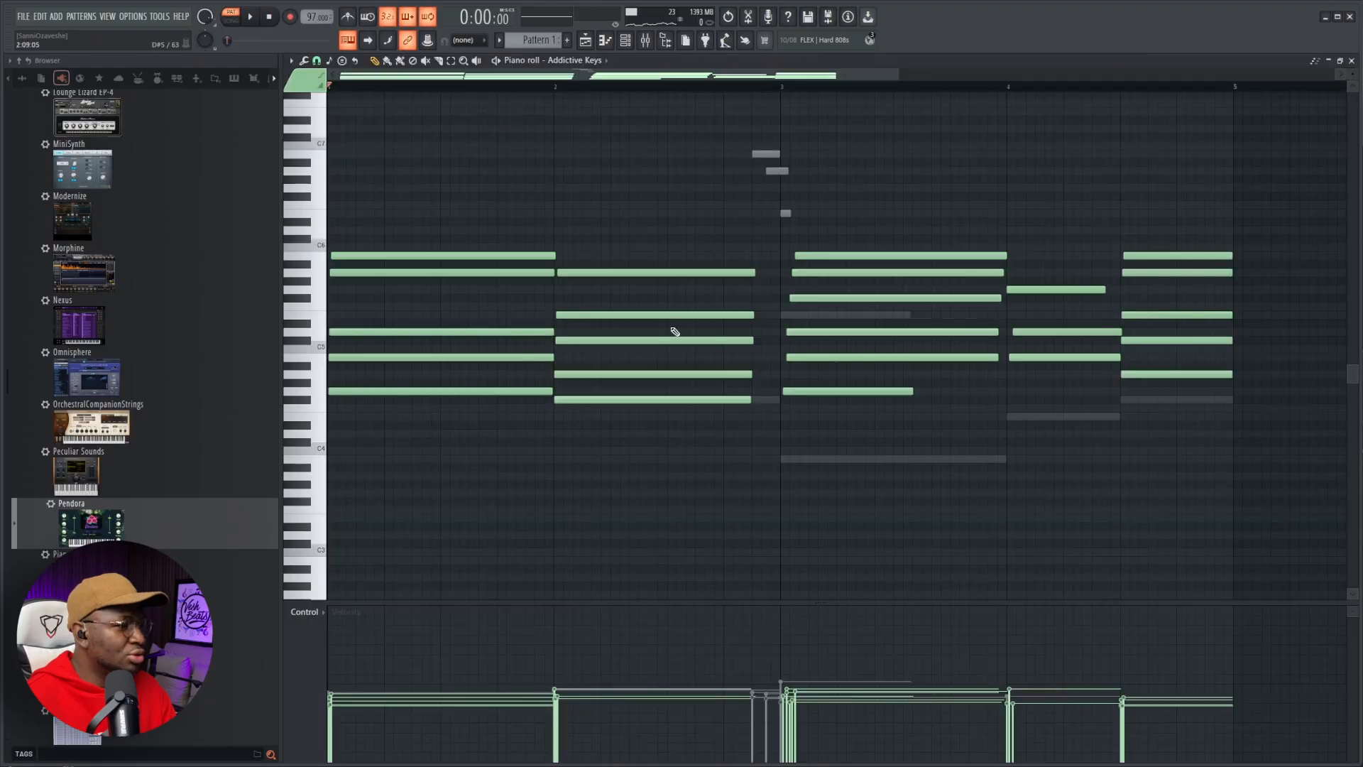
key("Escape")
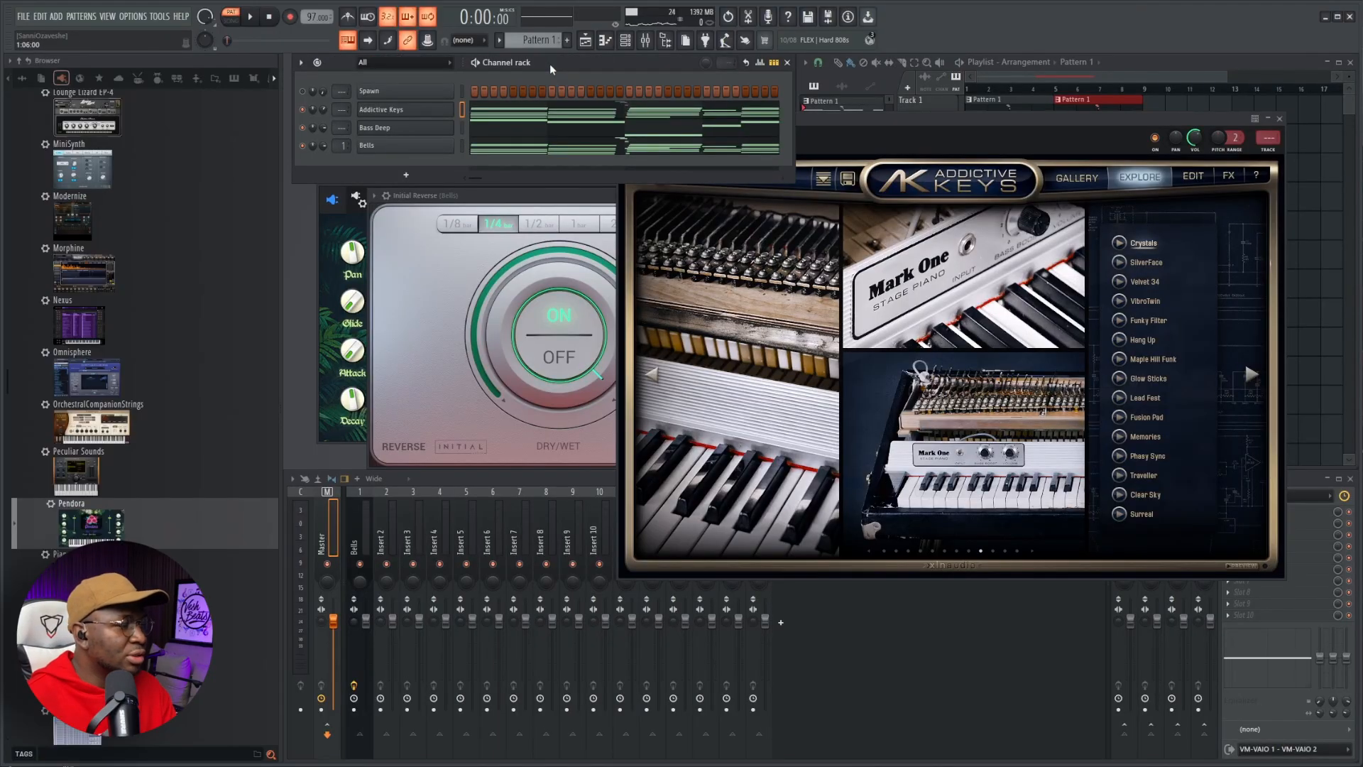
- Play the pattern and set the Bells channel volume to 82%
key("space")
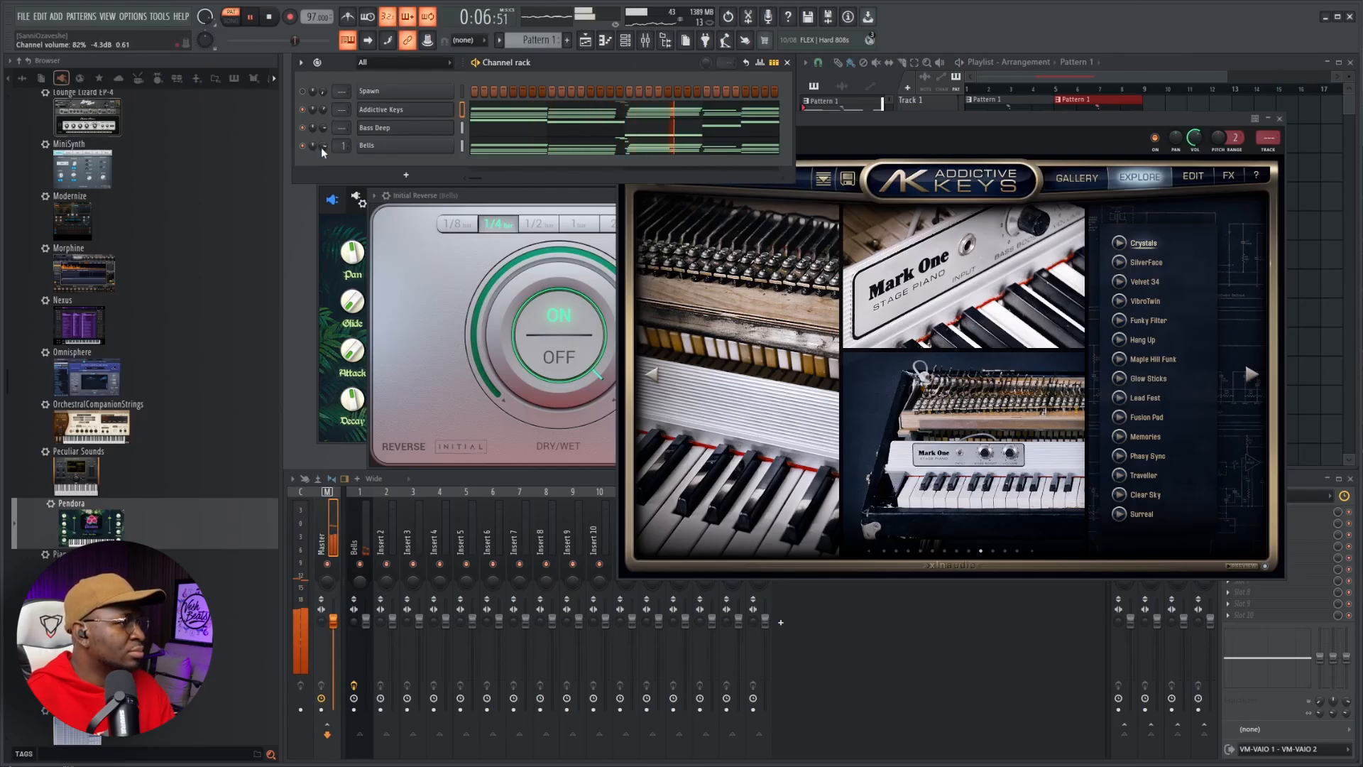
key("space")
- Add another Pendora channel and write three short high notes around the start of bar 3, following the ghost notes
left_click_drag(93, 533, 365, 162)
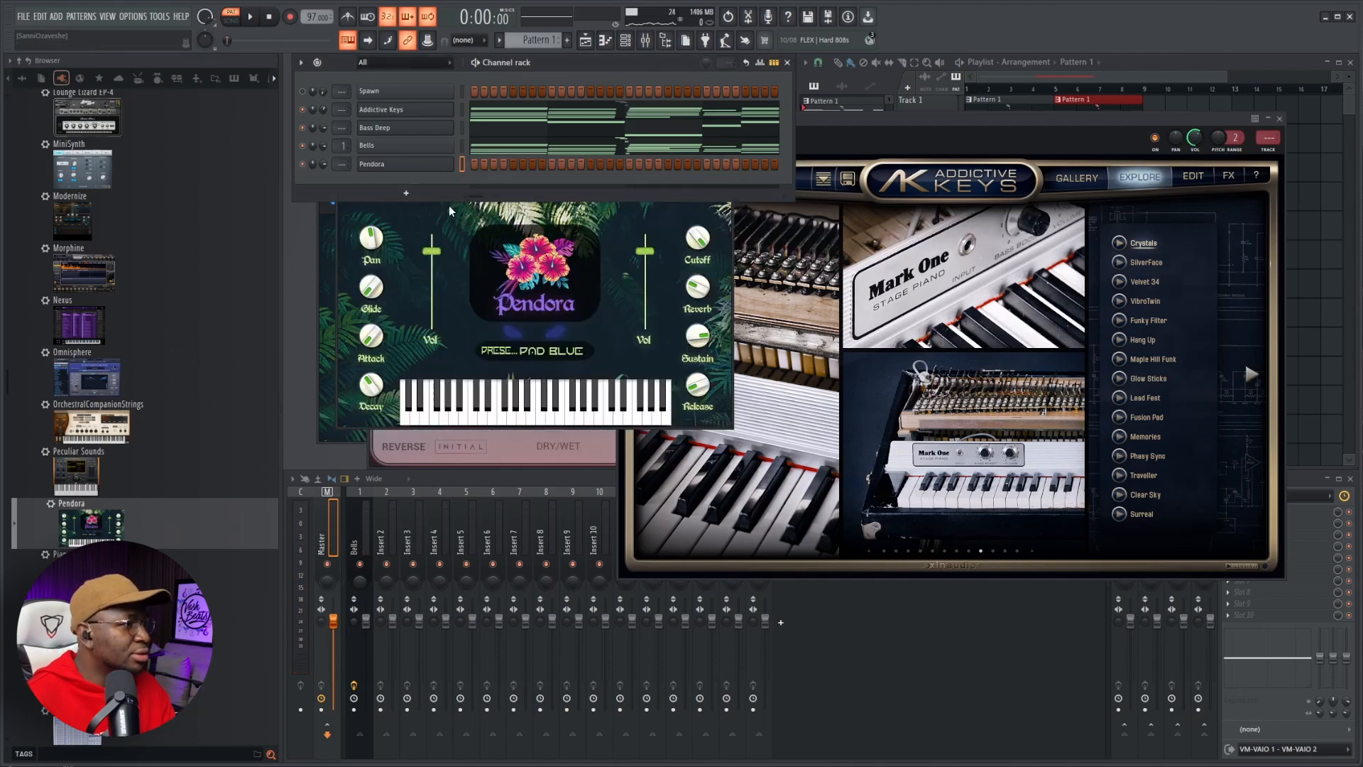
right_click(435, 166)
left_click(466, 167)
scroll(764, 226, "up", 3)
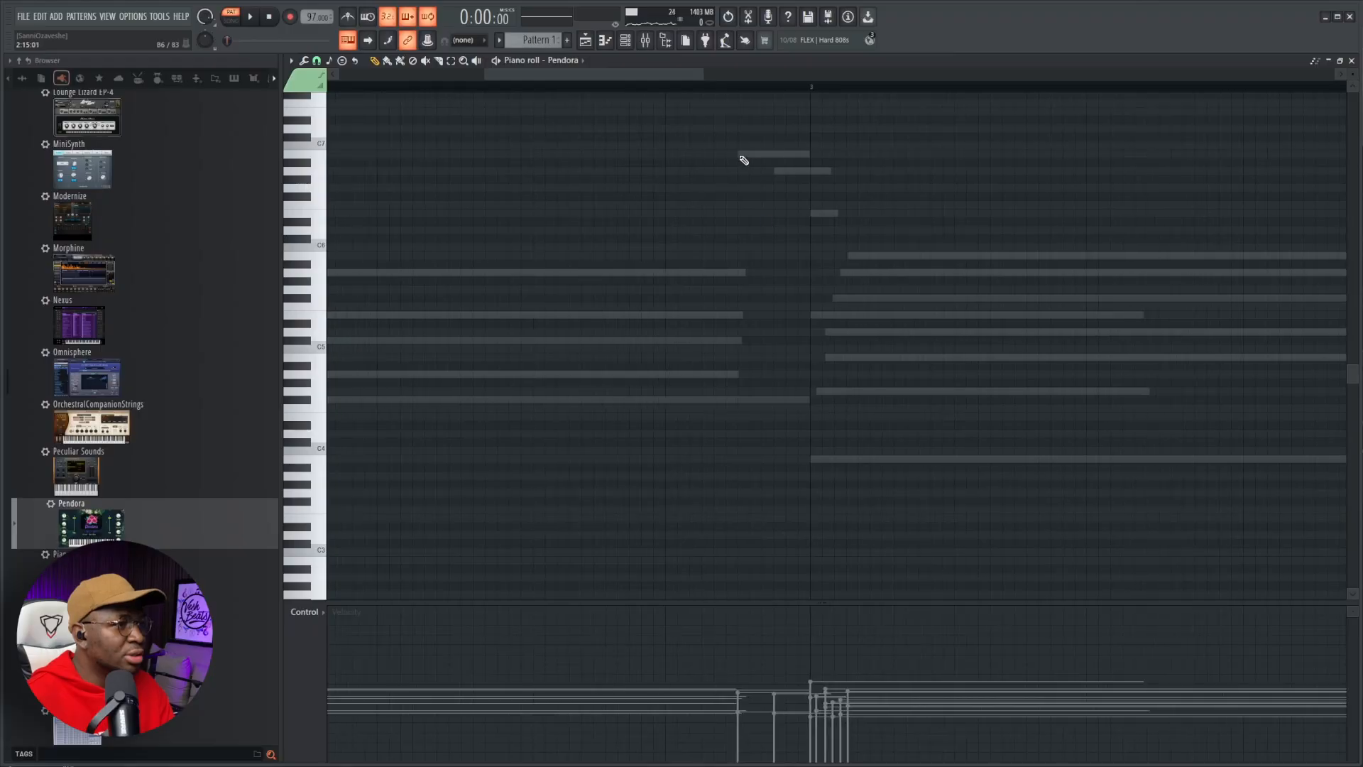
left_click(740, 155)
left_click(776, 172)
left_click(813, 213)
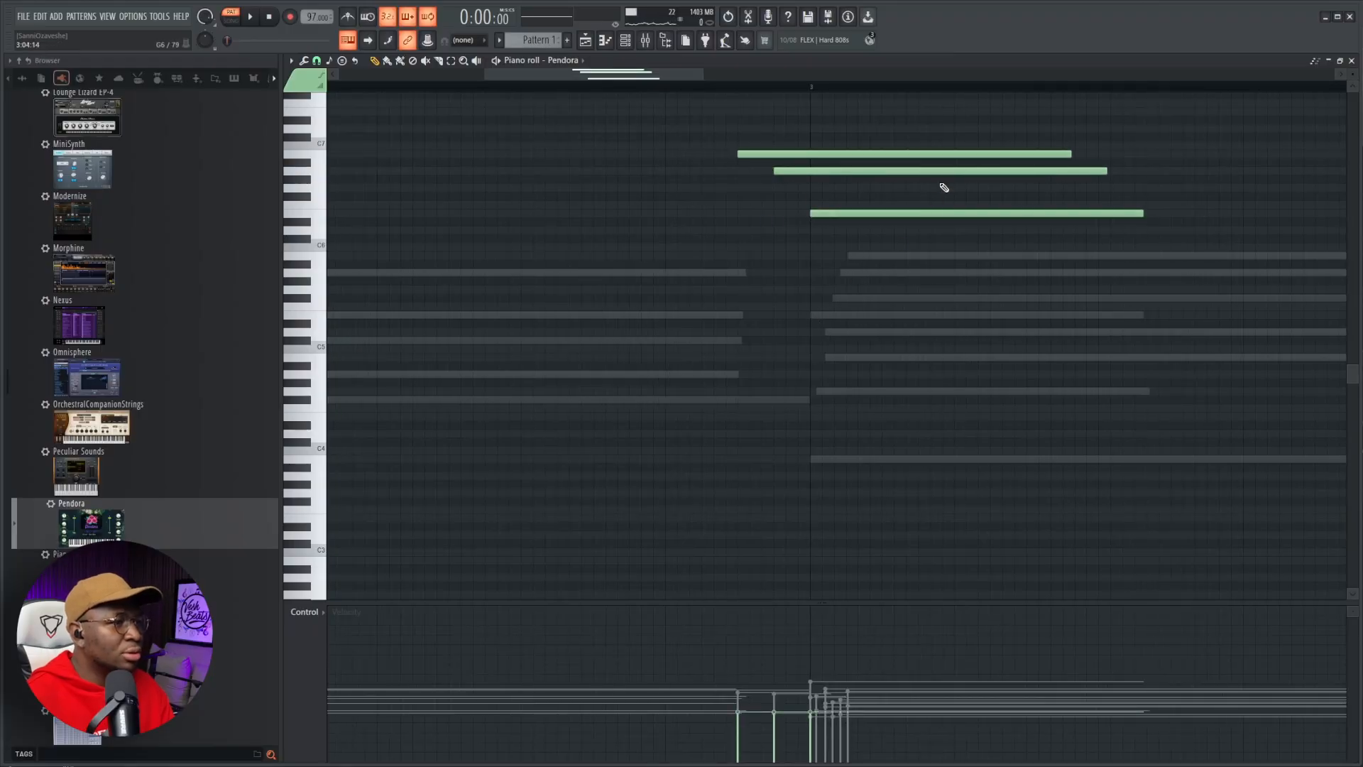
left_click_drag(1070, 154, 814, 213)
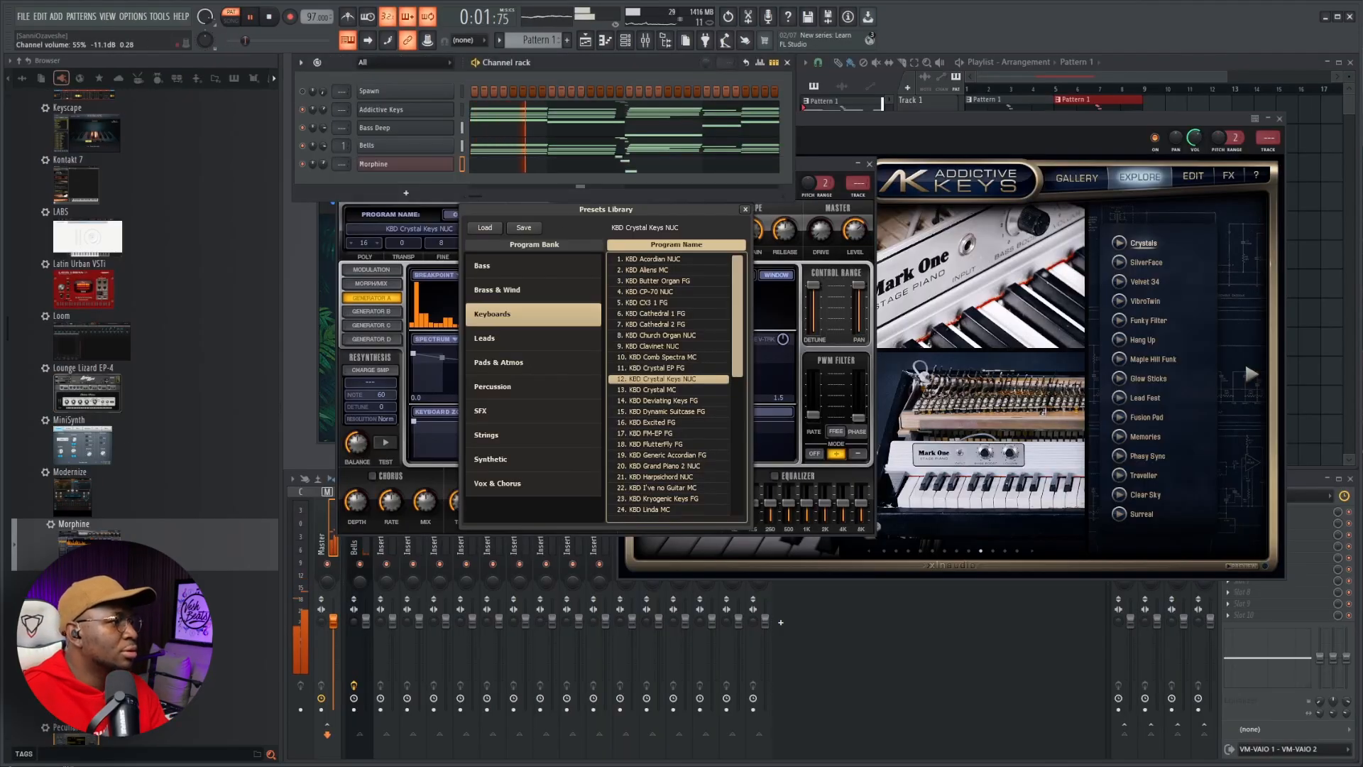
- Check the Morphine part in the piano roll and channel rack during playback, and bring the playlist to the front
left_click(534, 168)
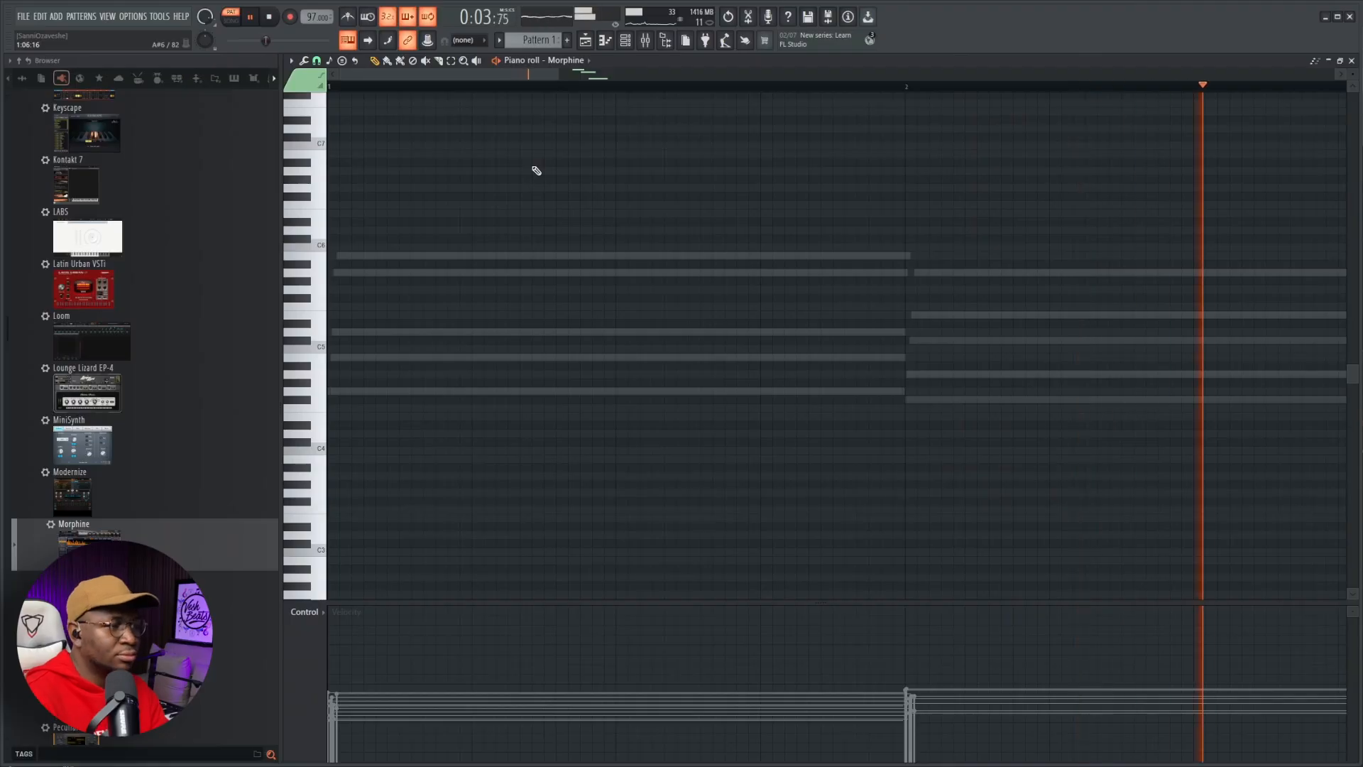
key("F7")
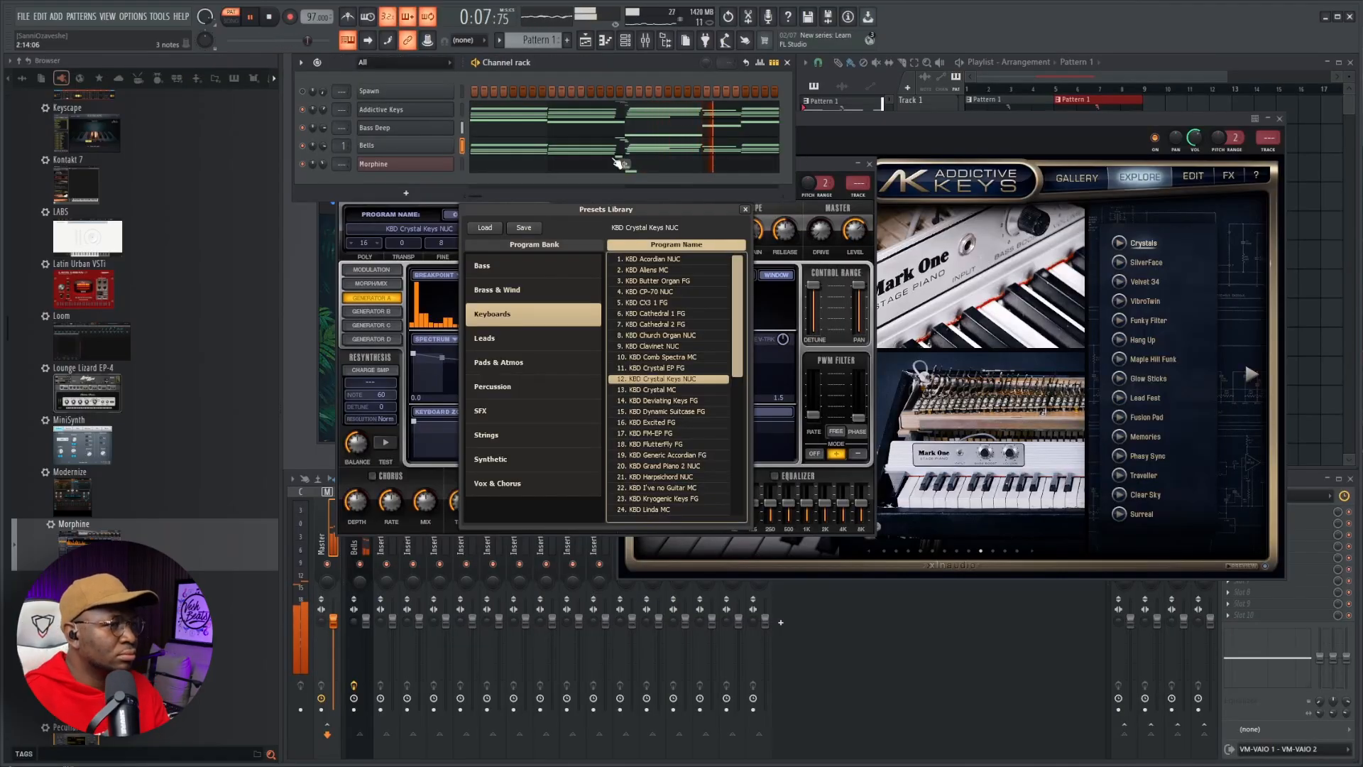
left_click(1054, 78)
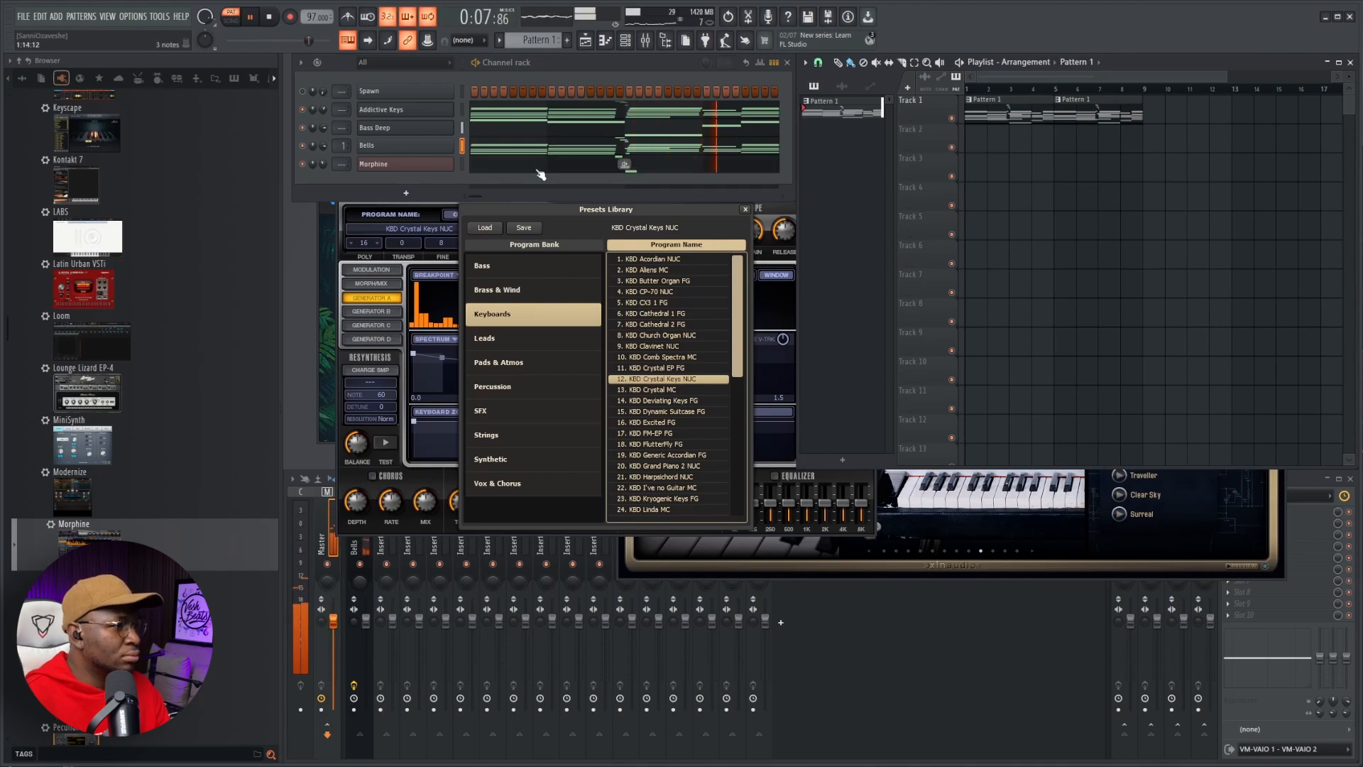
- In the Bells piano roll, lengthen the short B5 note at bar 3 to nearly a full bar, replacing the overlapping B5 note
key("space")
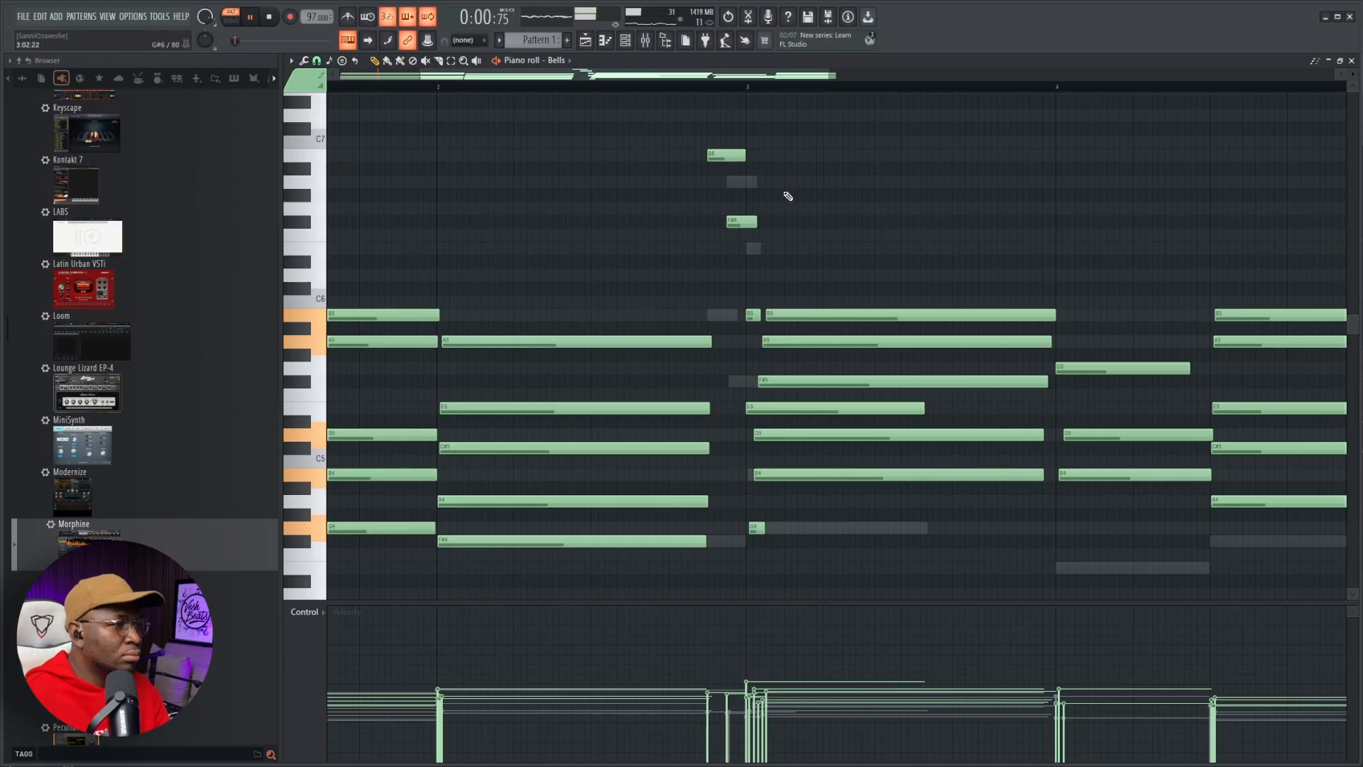
left_click(776, 318)
left_click_drag(760, 314, 1024, 317)
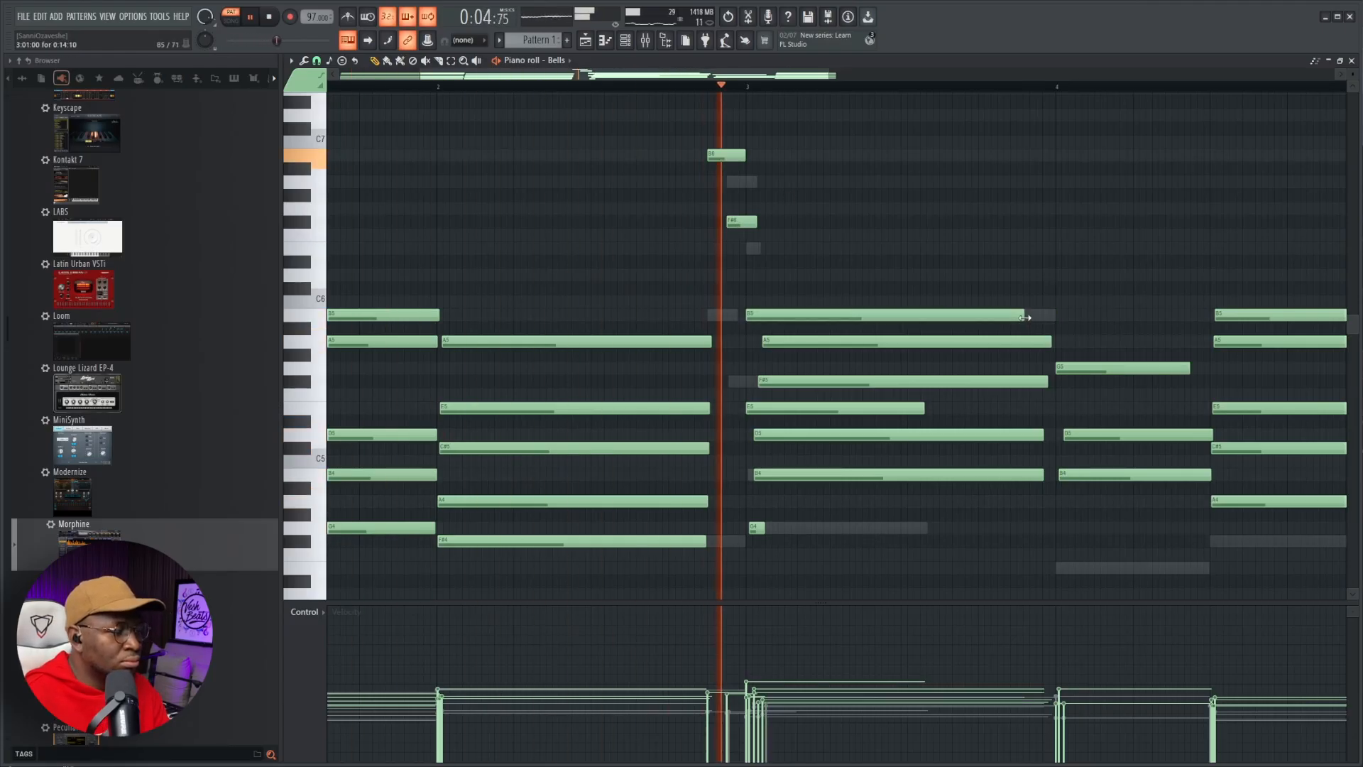
left_click(1023, 318)
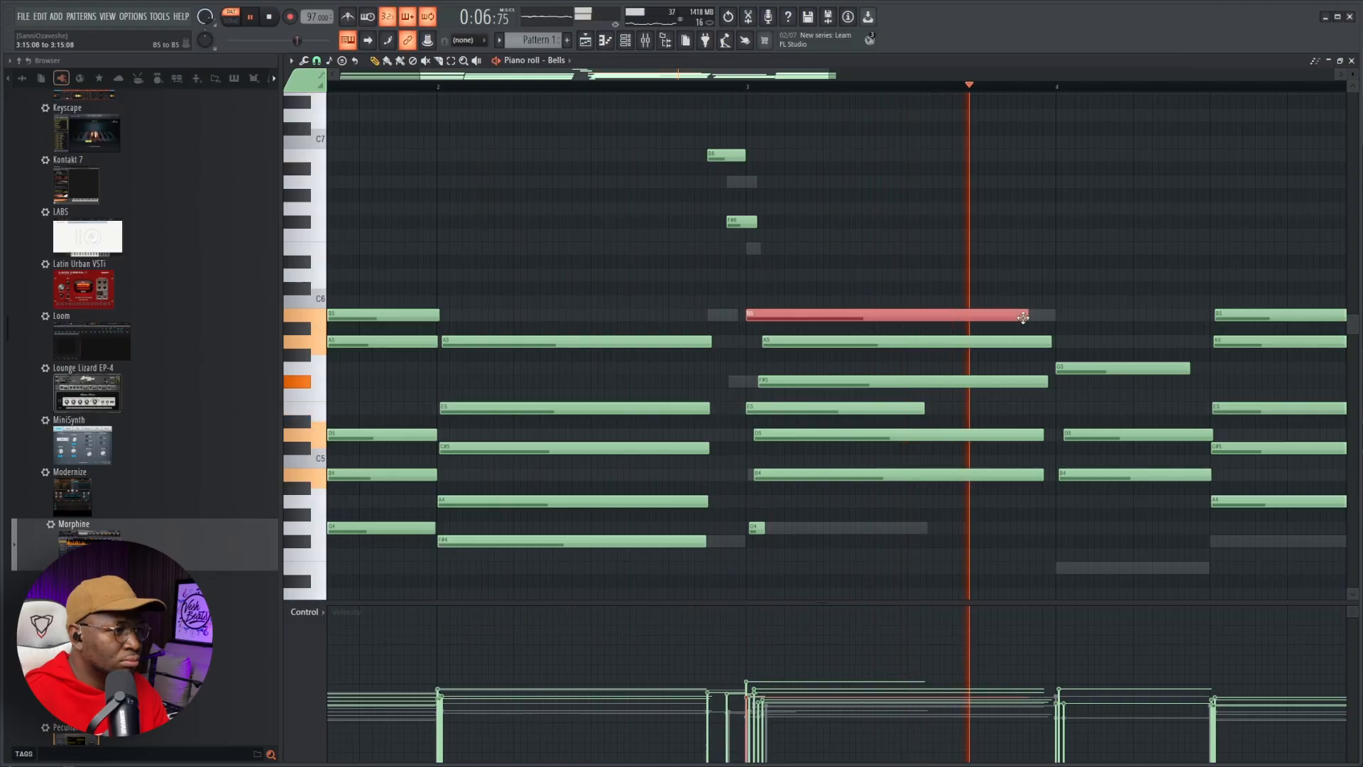
key("Escape")
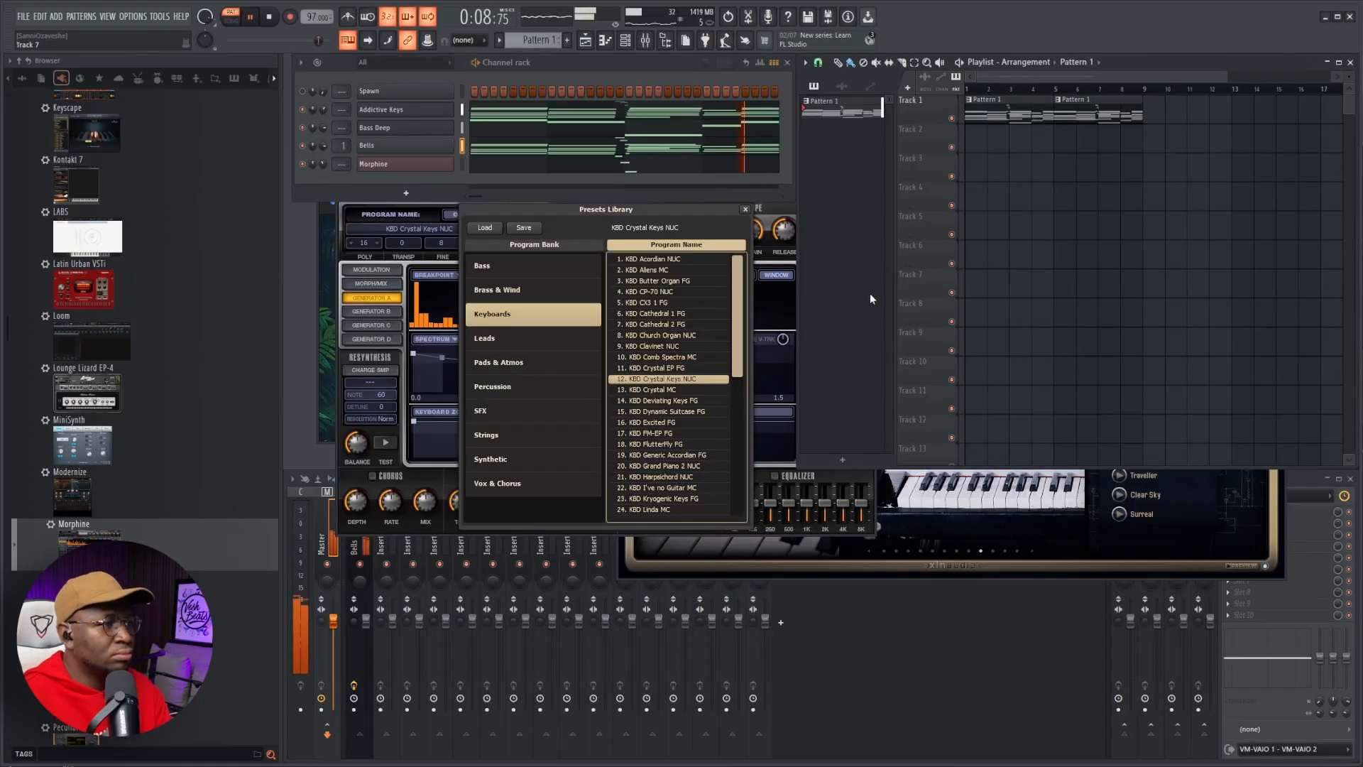
key("space")
- Add a second Morphine channel and copy the Addictive Keys notes onto it
left_click_drag(87, 536, 399, 178)
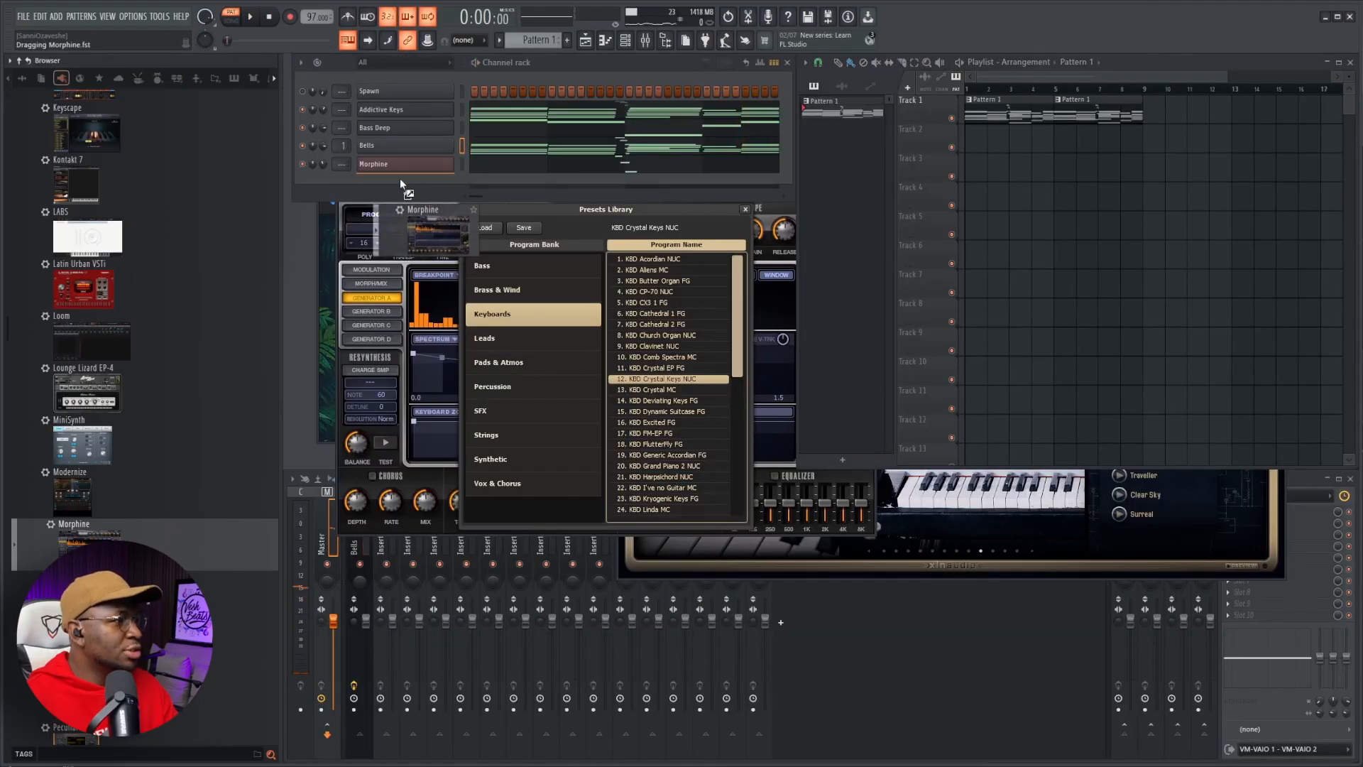
left_click(457, 129)
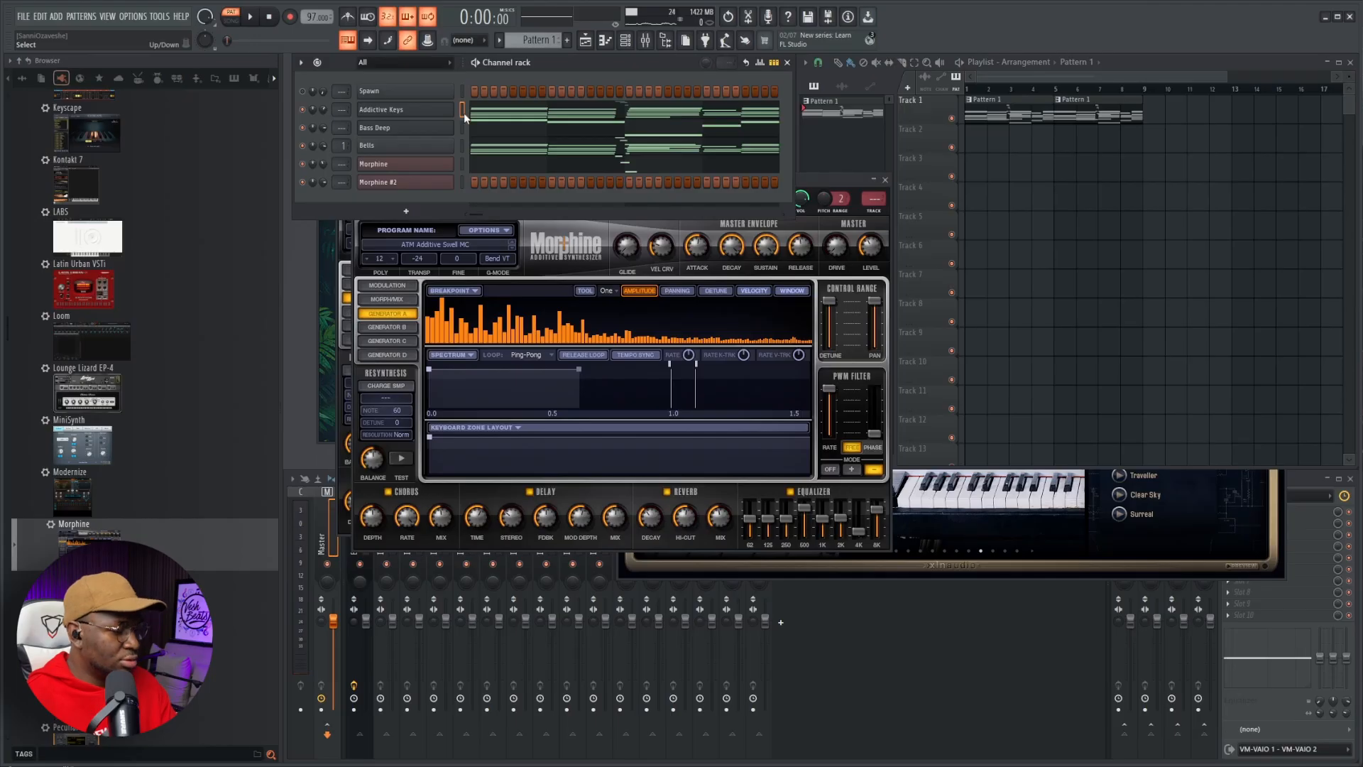
key("ctrl+v")
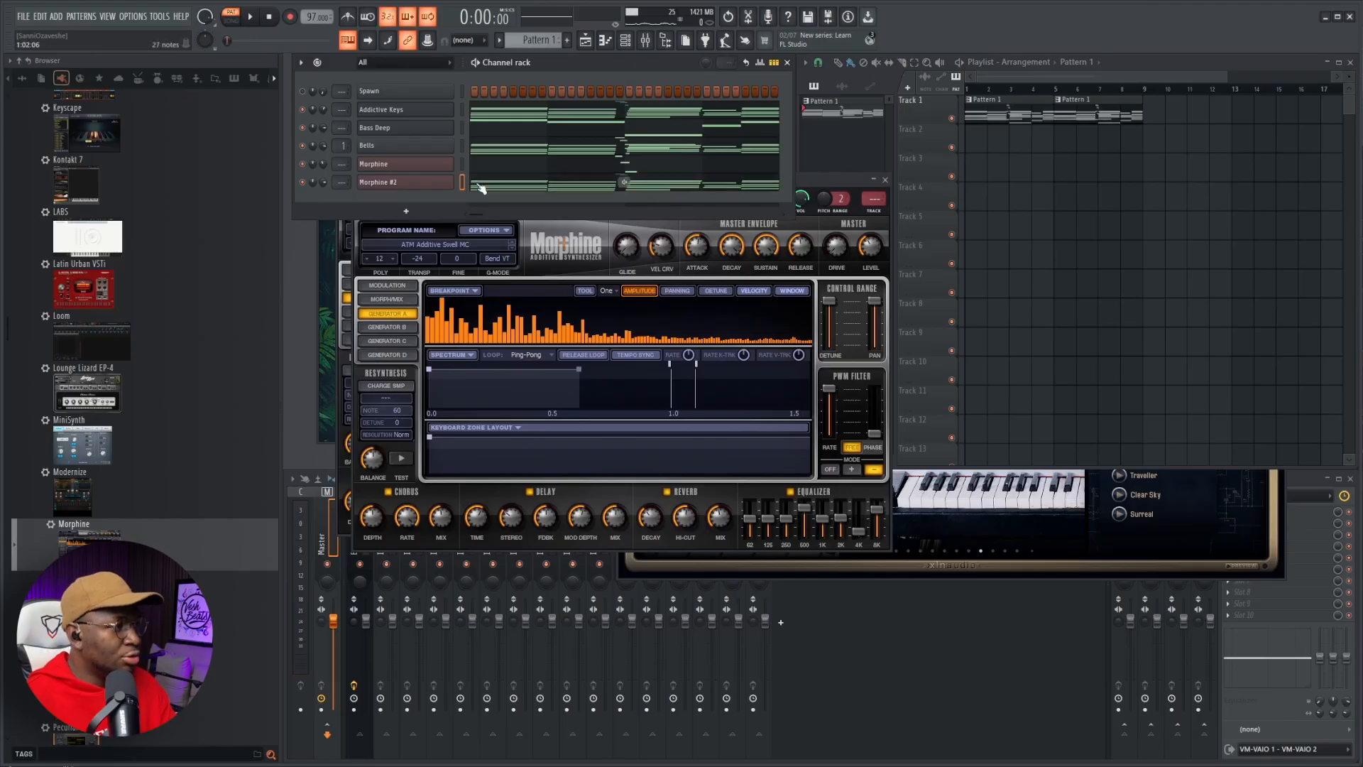
- Delete the three muted high notes around bar 3 of the Morphine #2 part and quantize the rest with the Default template, leaving durations
left_click(483, 184)
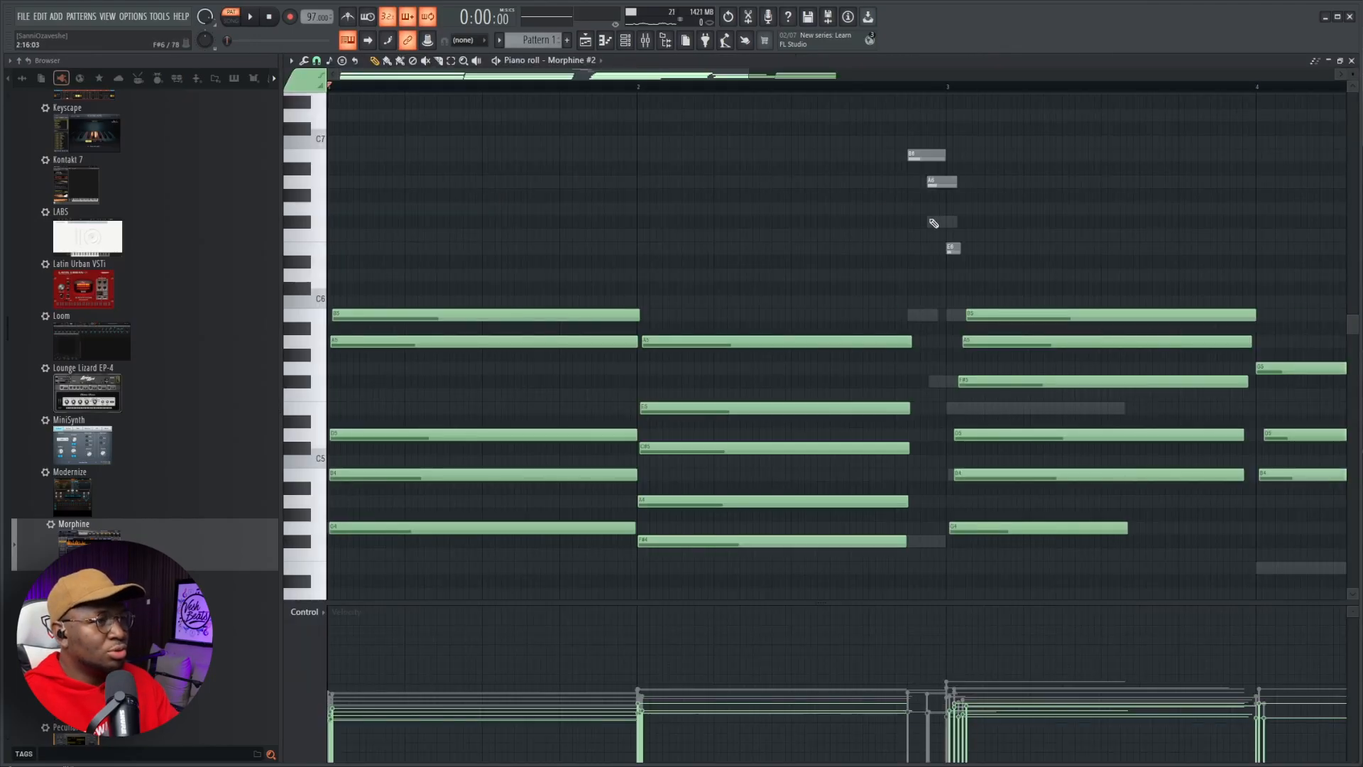
right_click(954, 250)
right_click(942, 182)
right_click(934, 155)
key("alt+q")
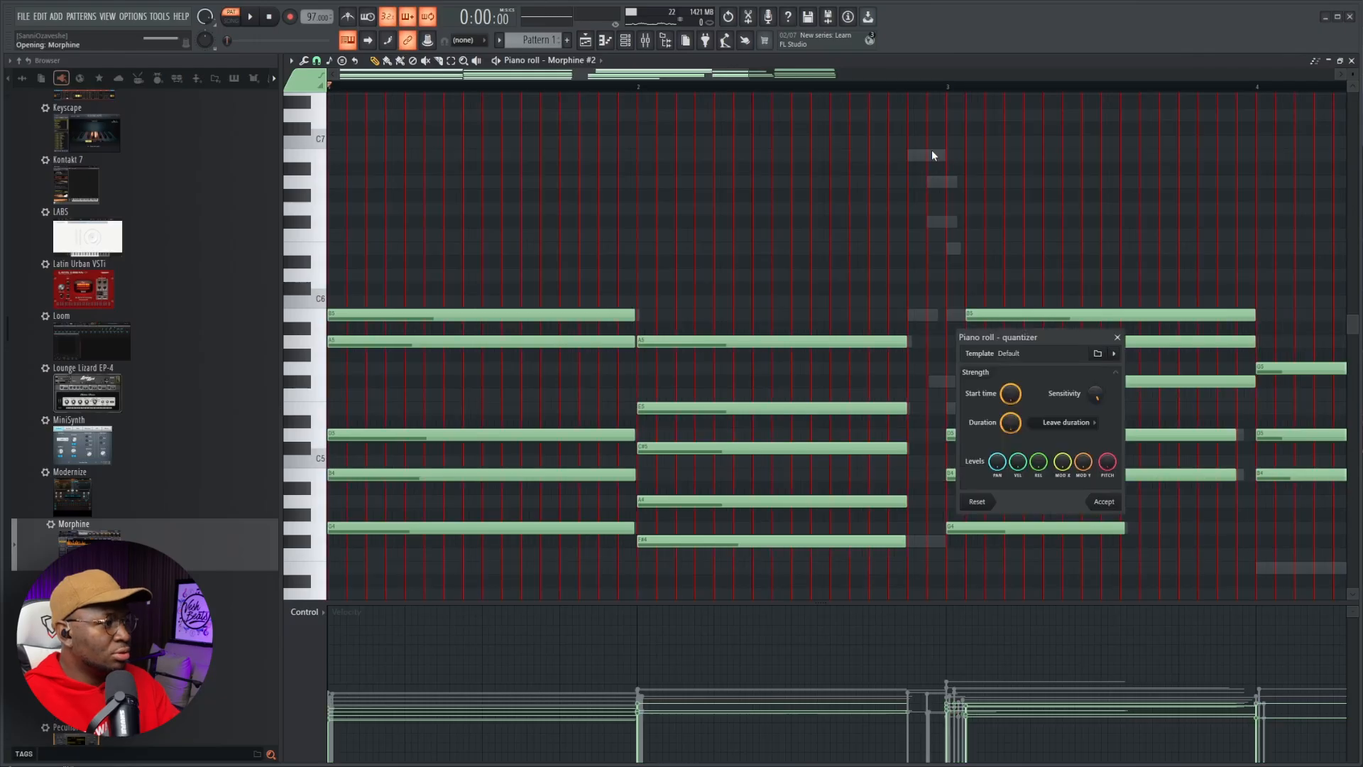
left_click(1109, 500)
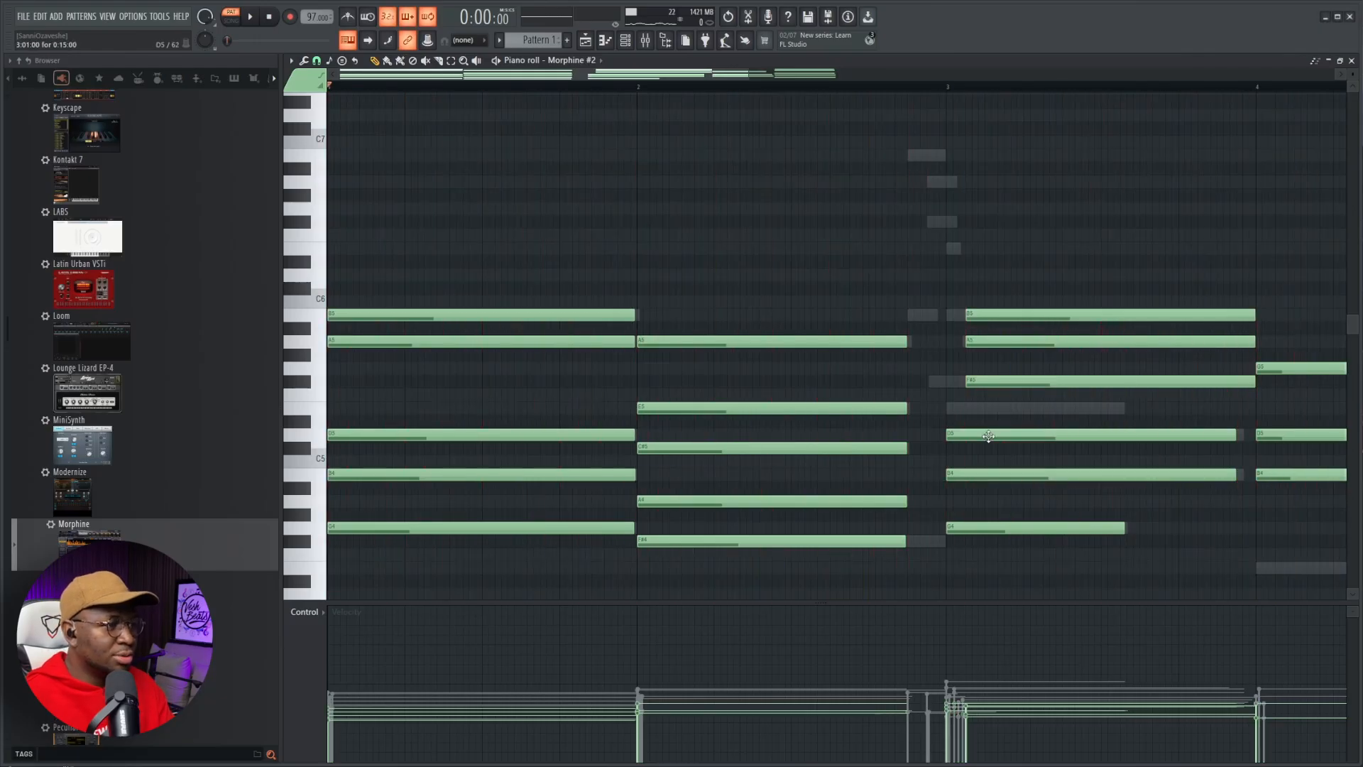
- Shift the three late upper notes of the Morphine #2 part to the start of bar 3 and apply quick legato to all notes
scroll(989, 436, "down", 1)
left_click_drag(956, 401, 921, 310)
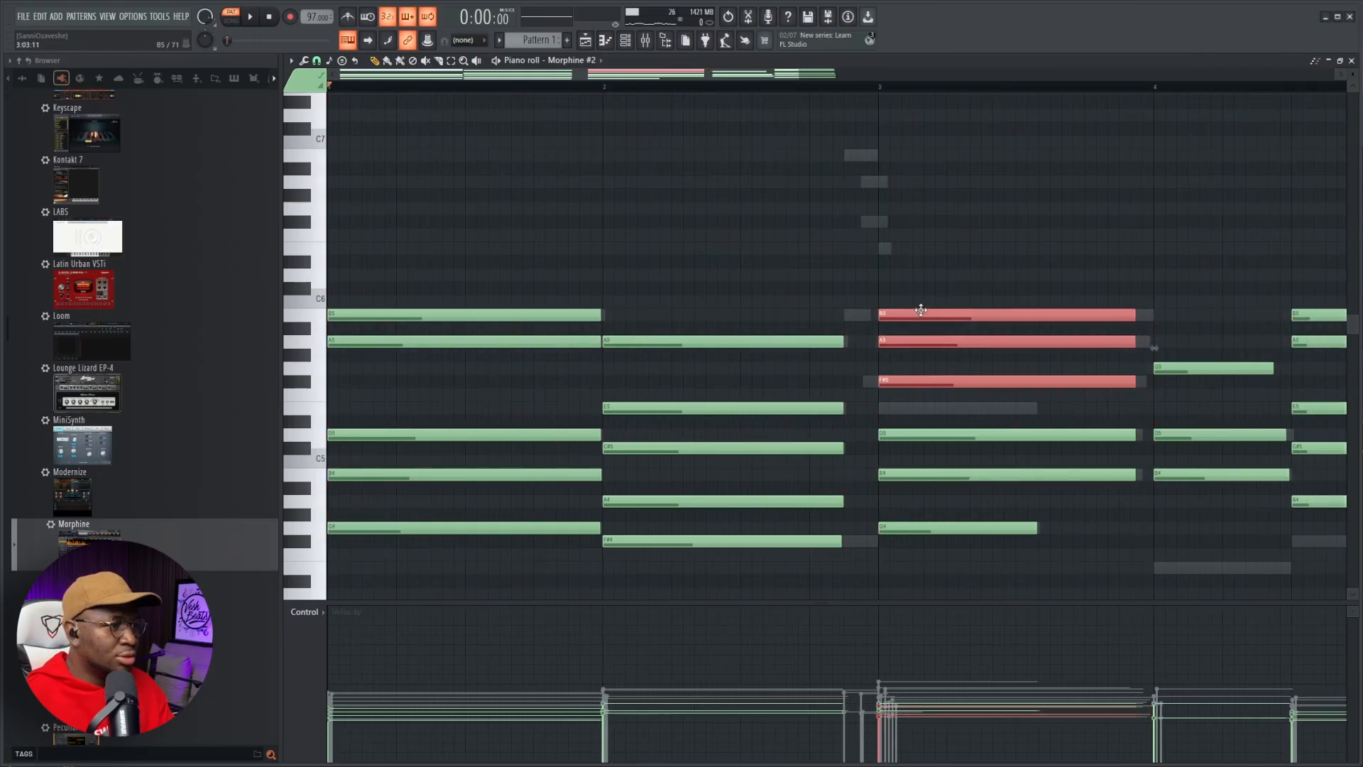
scroll(921, 310, "down", 1)
left_click(1020, 318)
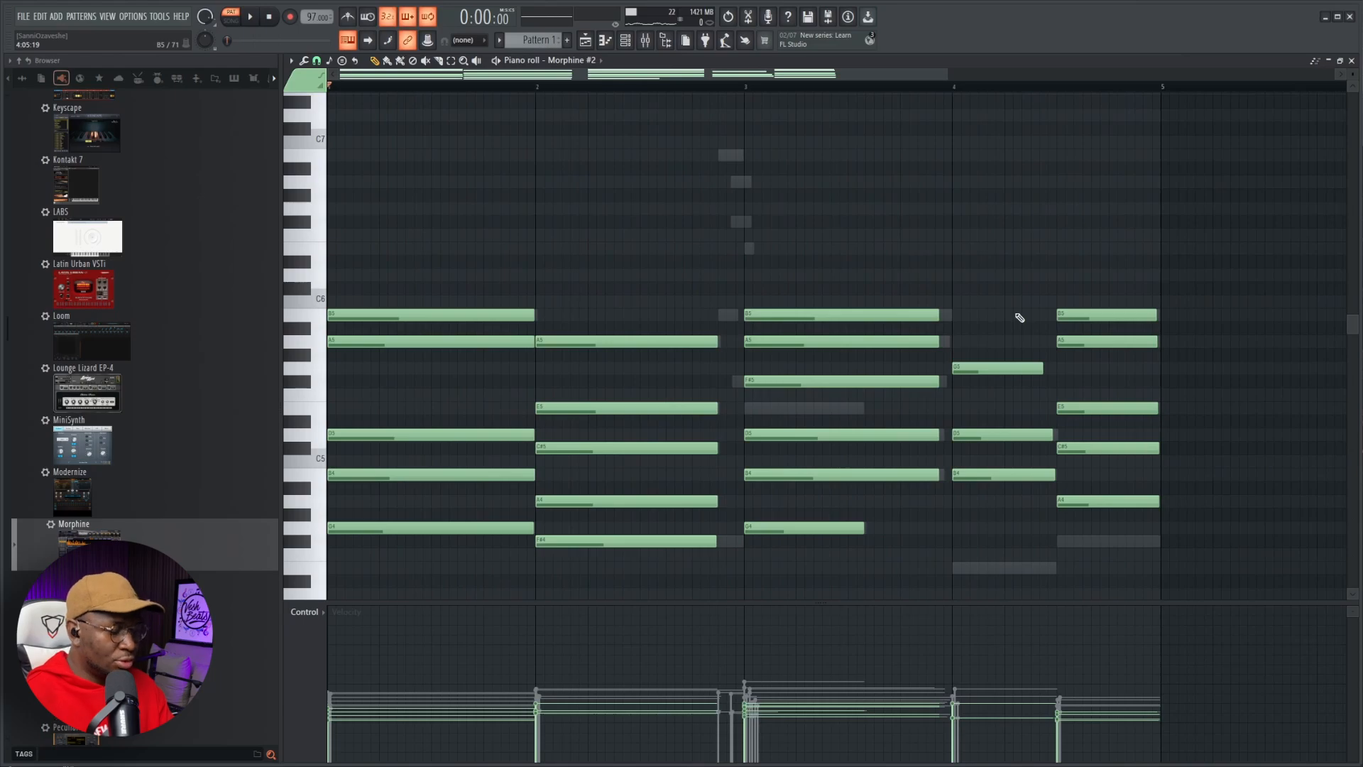
key("ctrl+l")
scroll(1020, 318, "down", 4)
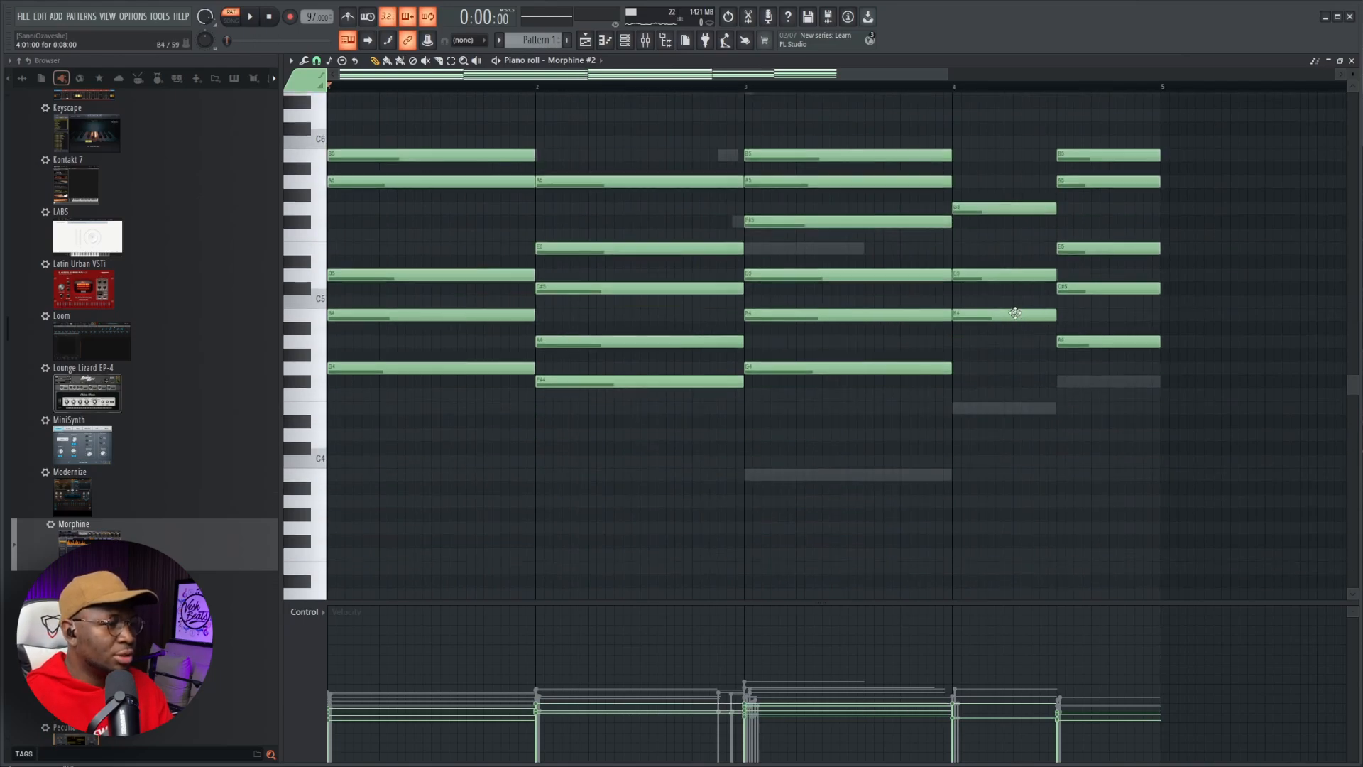
scroll(1020, 318, "up", 3)
- Lower the Morphine #2 channel's volume during playback and rename the channel Pads + Strings
key("space")
key("F7")
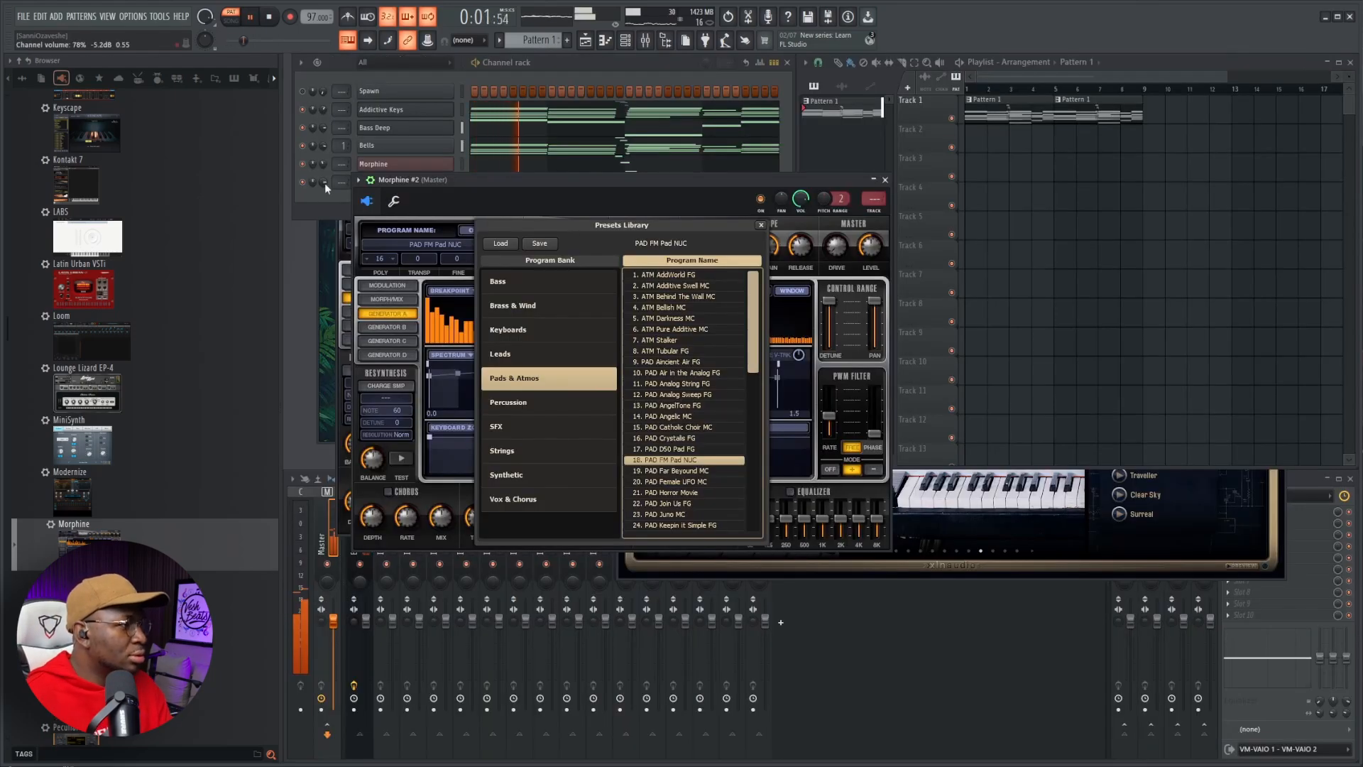
left_click_drag(323, 183, 323, 206)
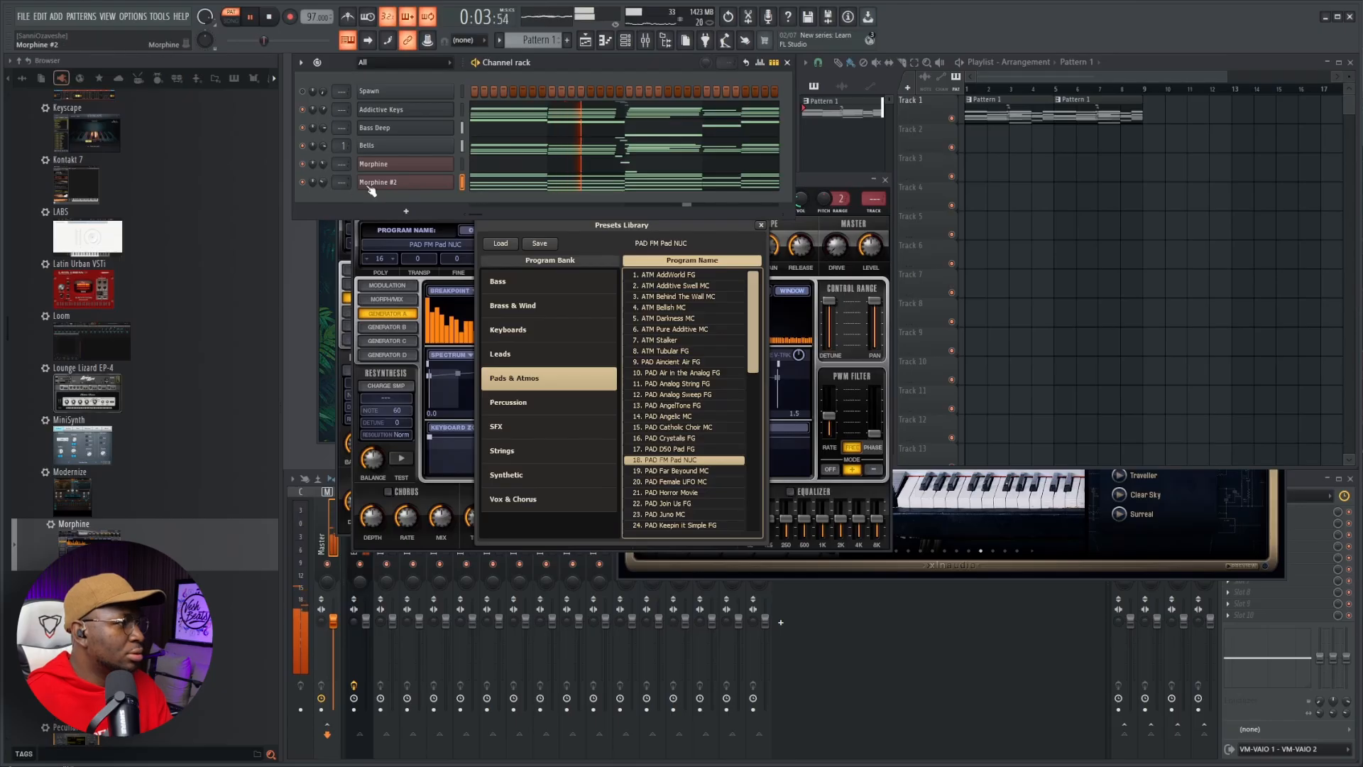
key("F2")
type("Pads")
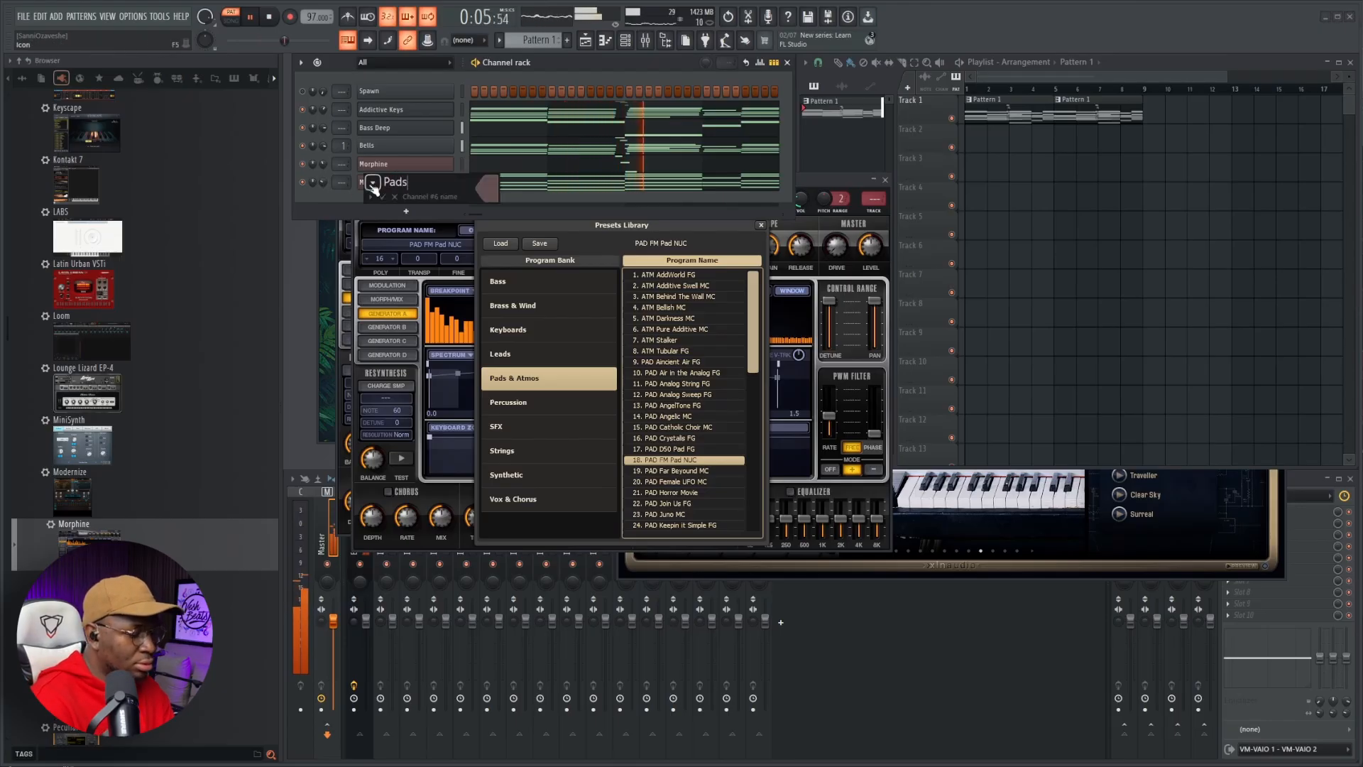
type(" + S")
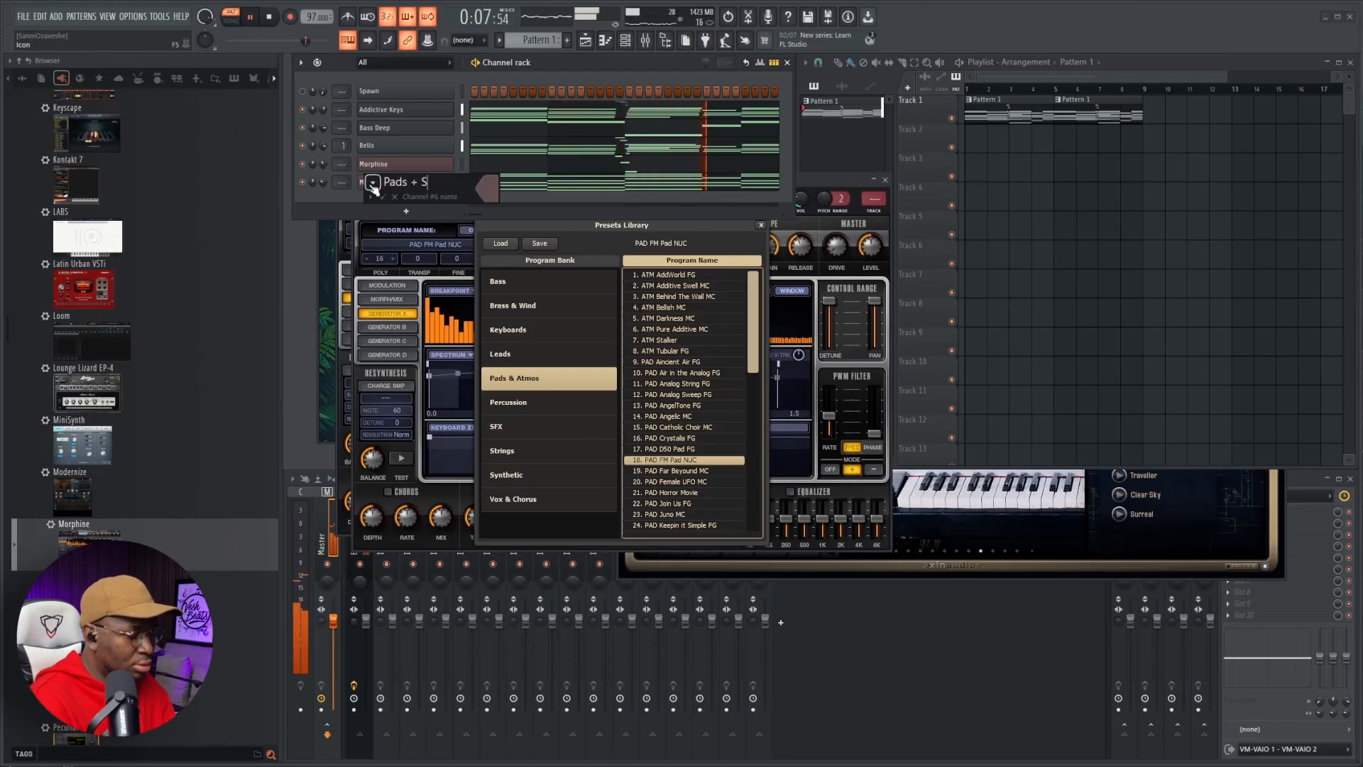
type("trings")
key("Return")
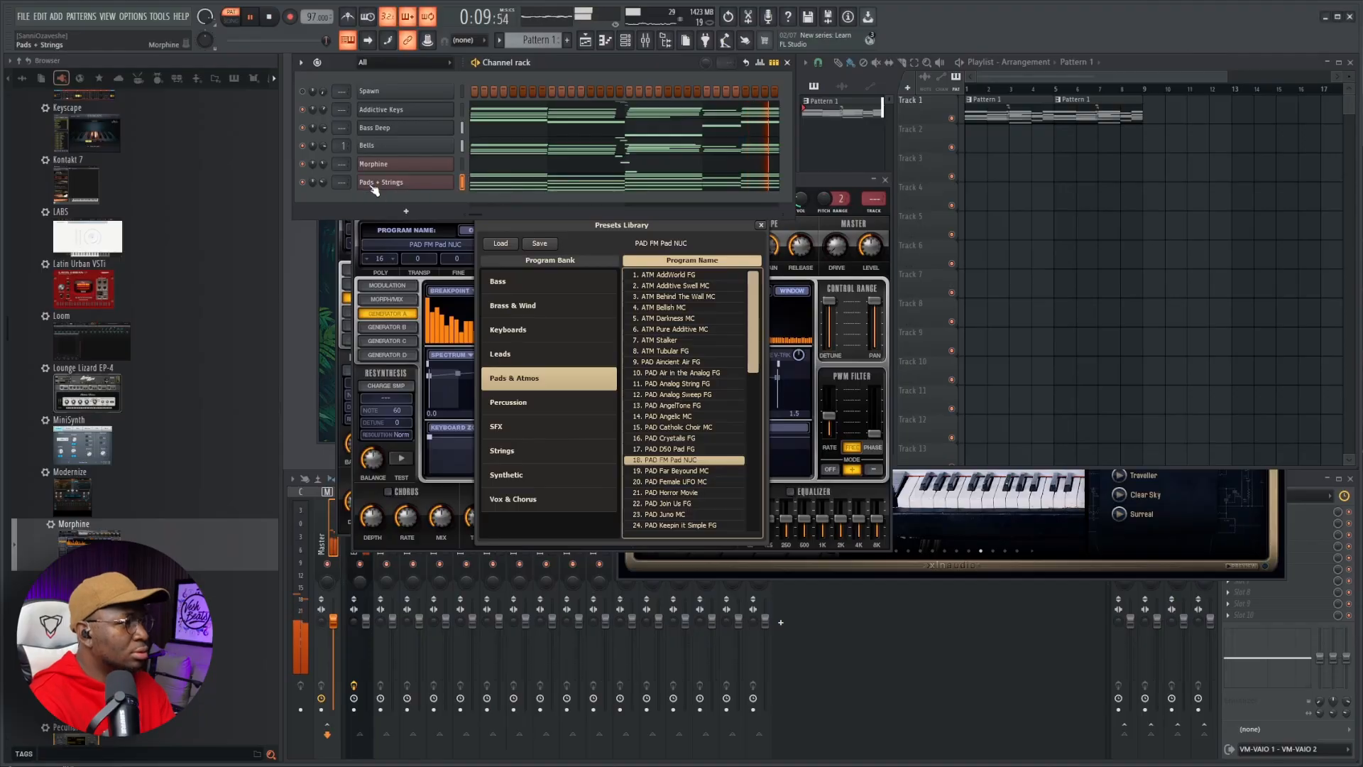
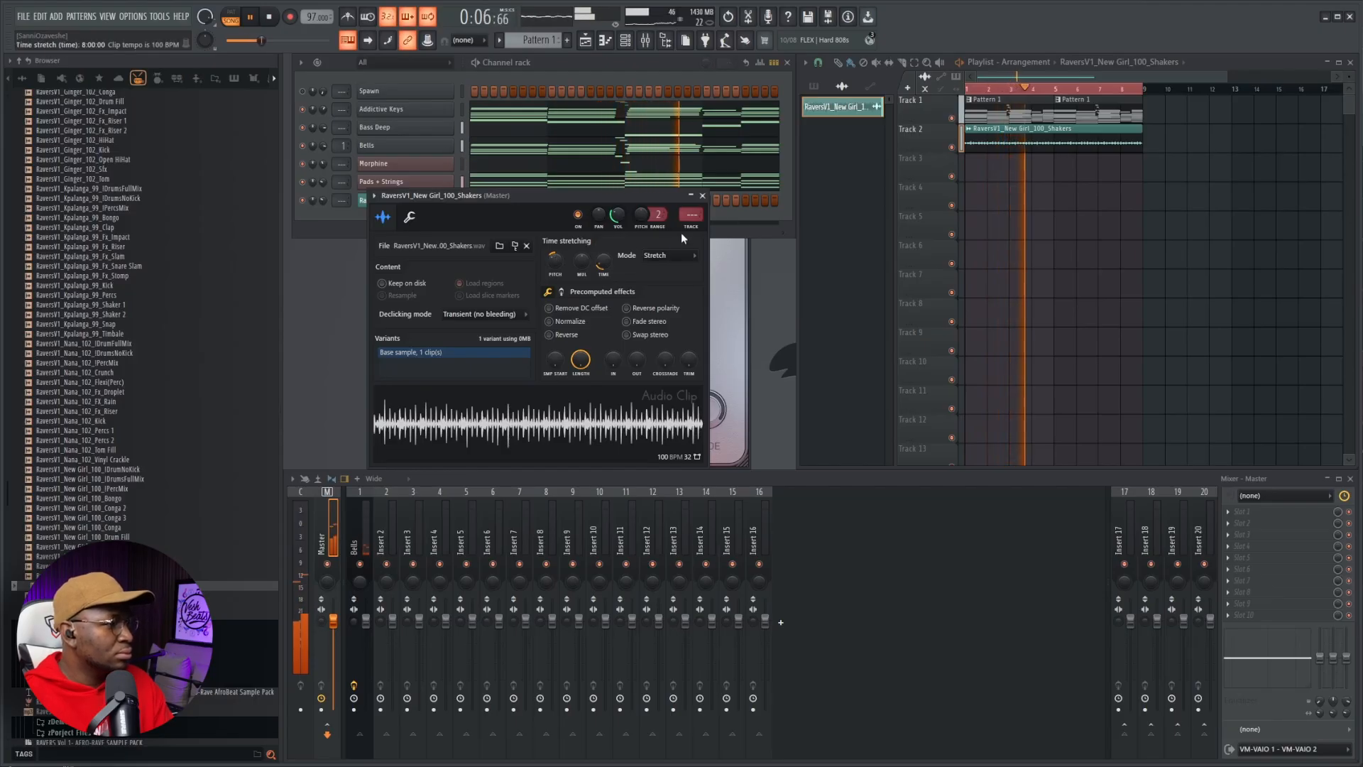
- Route the RaversV1_New Girl_100_Shakers channel to mixer track 2 and load FabFilter Pro-Q 3 in its first effect slot
key("ctrl+l")
left_click(1230, 512)
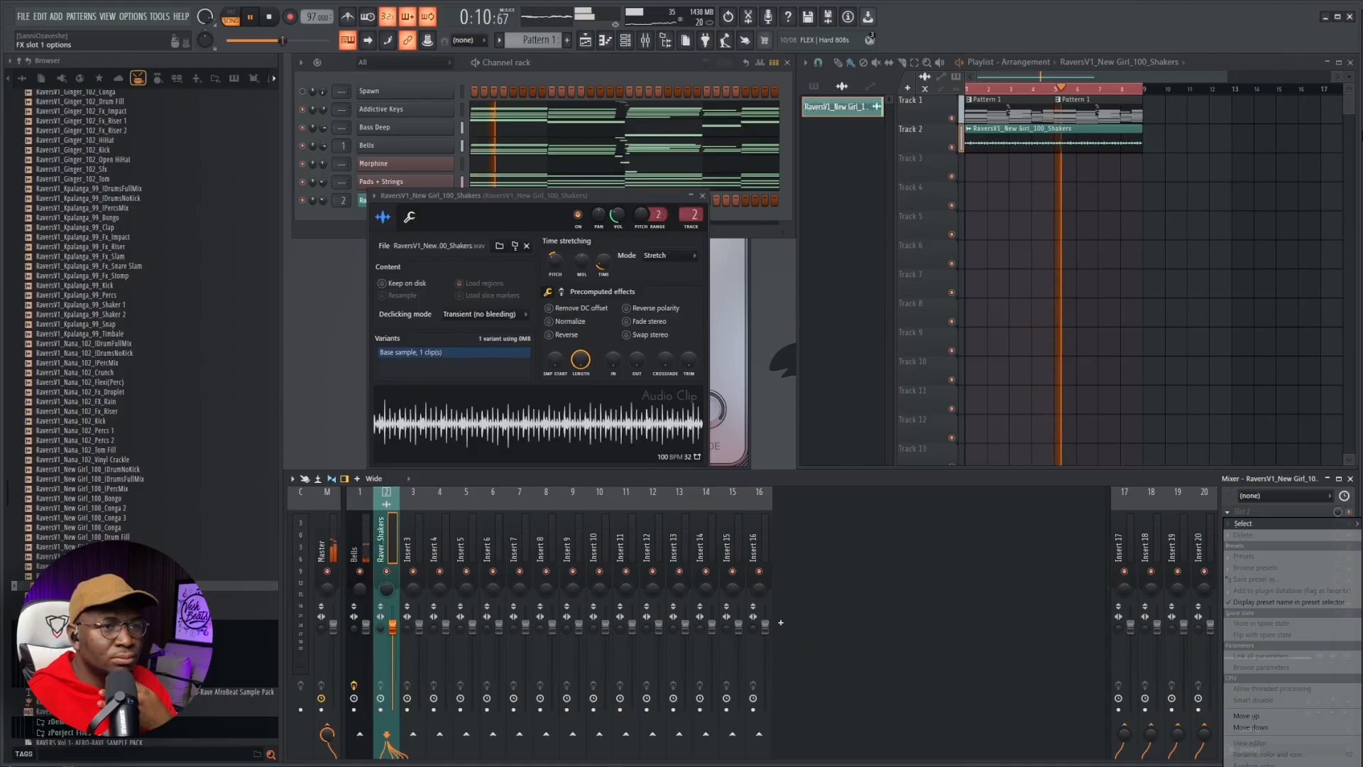
left_click(1243, 524)
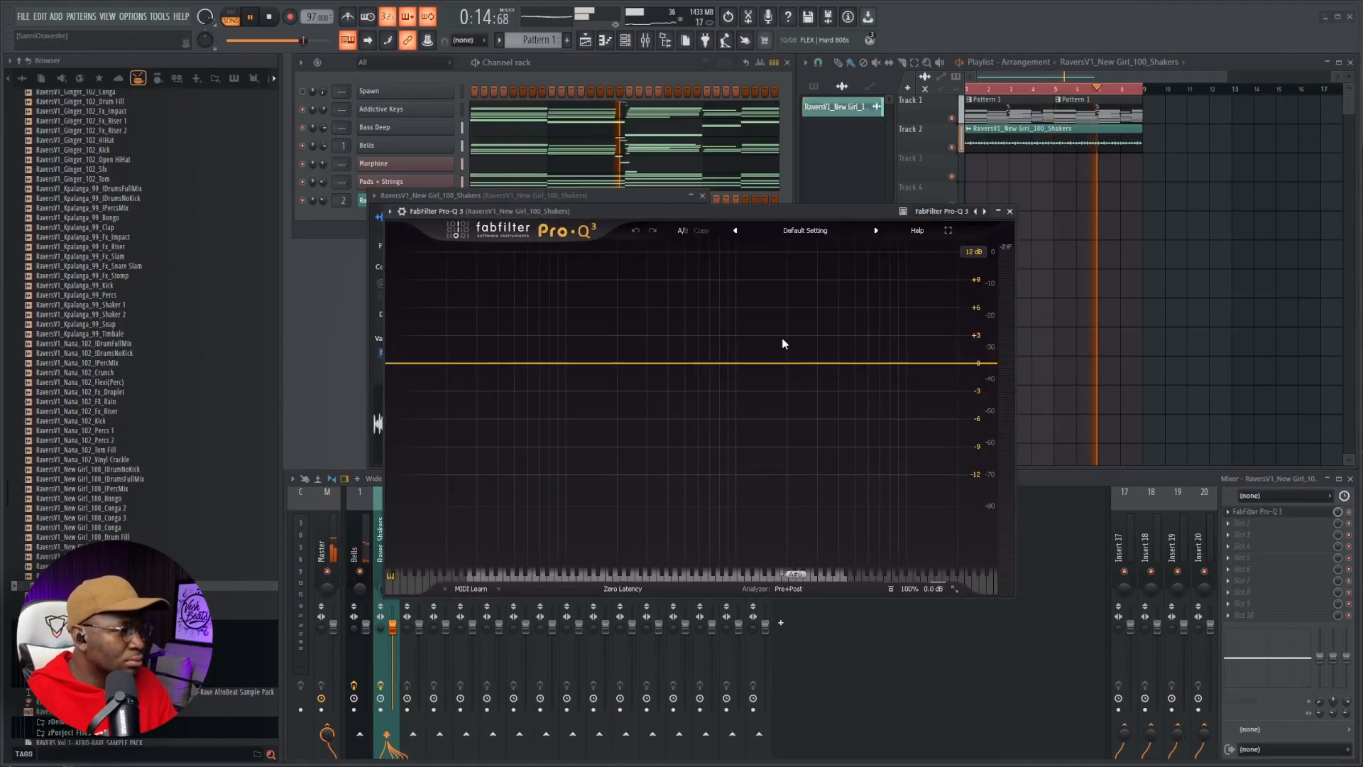
- Cut the shakers by 4.5 dB at about 4.2 kHz with a Q of 1.432, and close the EQ and sample settings
key("space")
key("space")
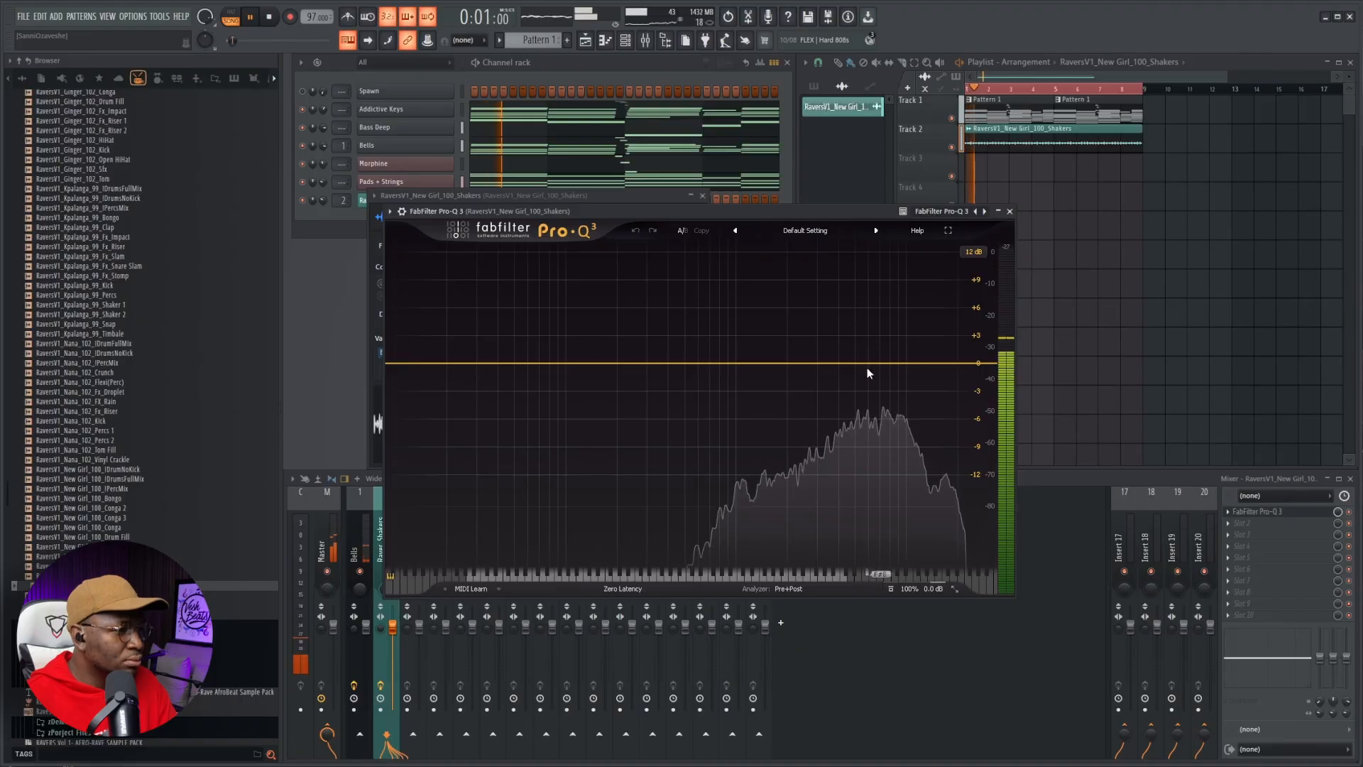
left_click_drag(875, 362, 842, 405)
scroll(843, 407, "up", 3)
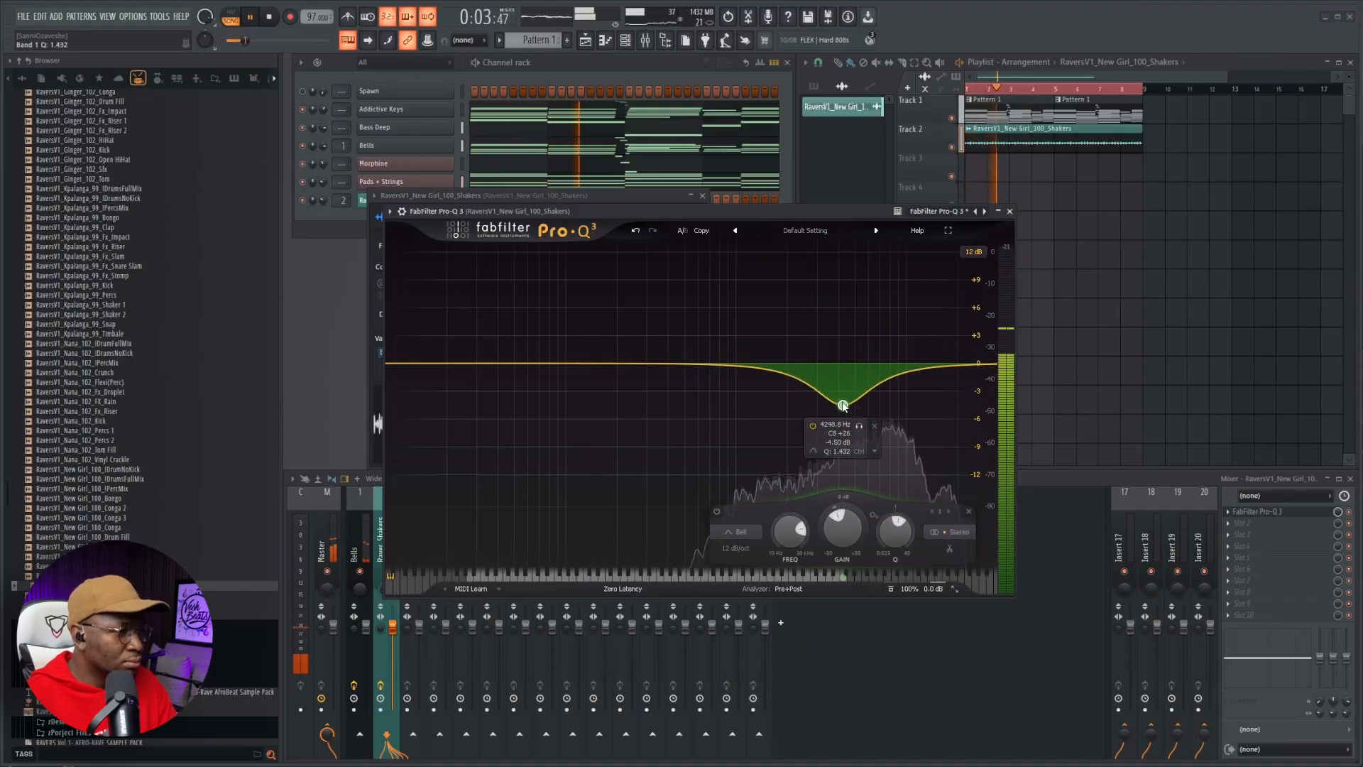
left_click(1010, 211)
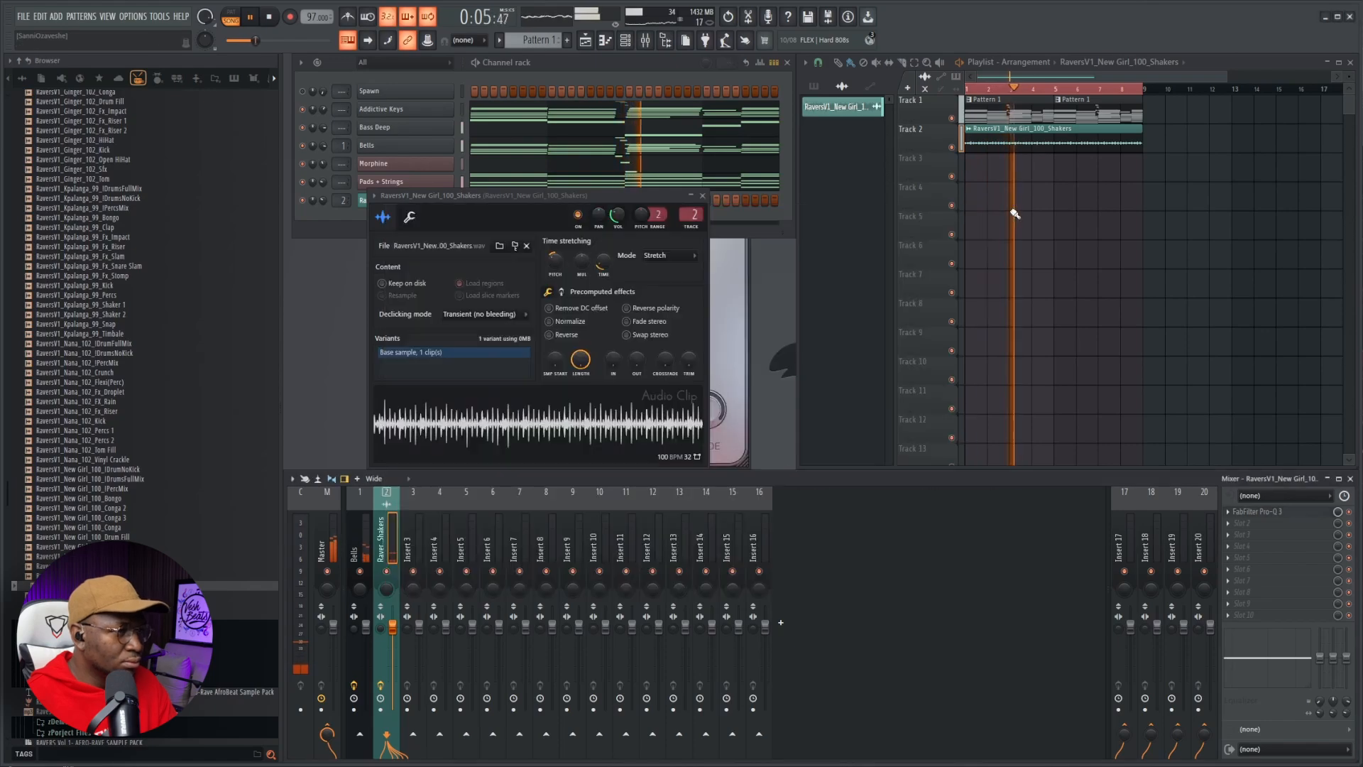
left_click(703, 196)
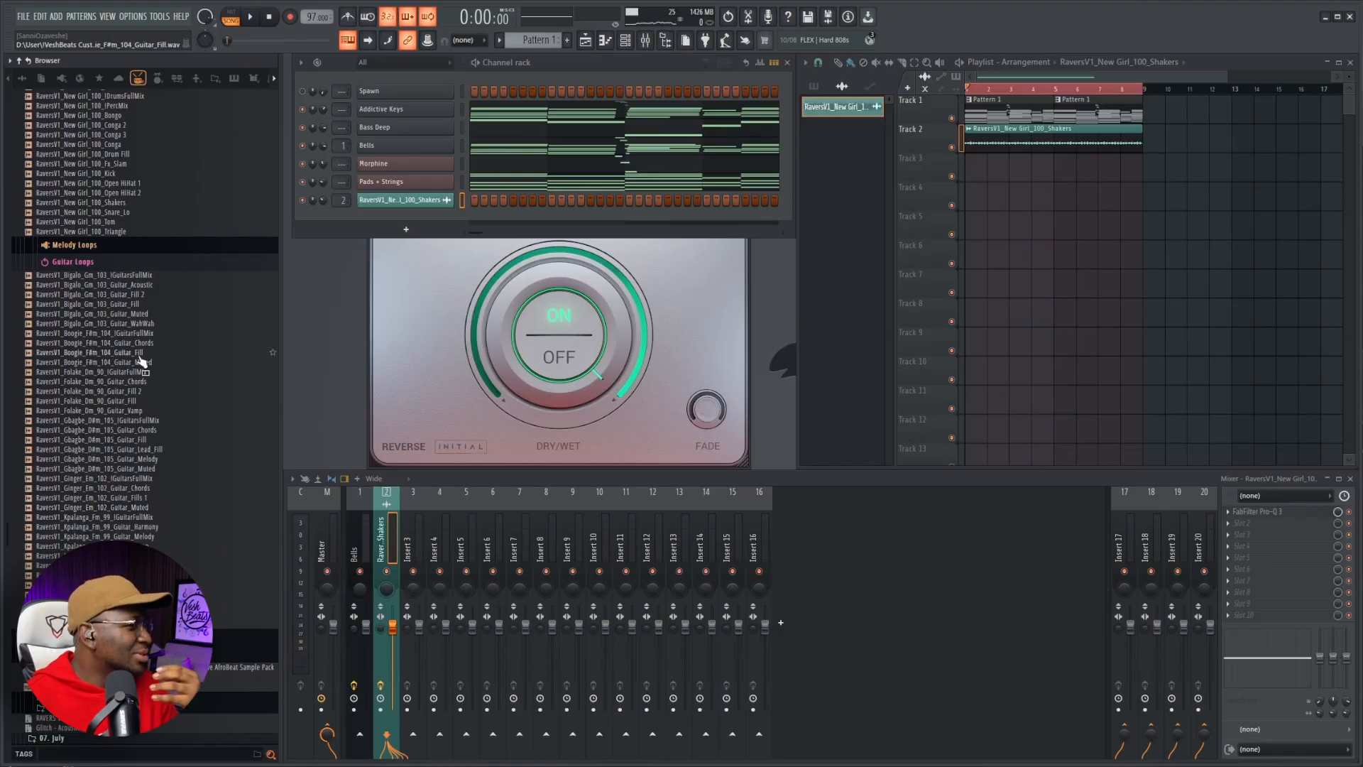
- Place the RaversV1_Bigalo_Gm_103_Guitar_Fill loop at bar 1 of playlist Track 3
left_click(147, 304)
left_click_drag(147, 304, 970, 177)
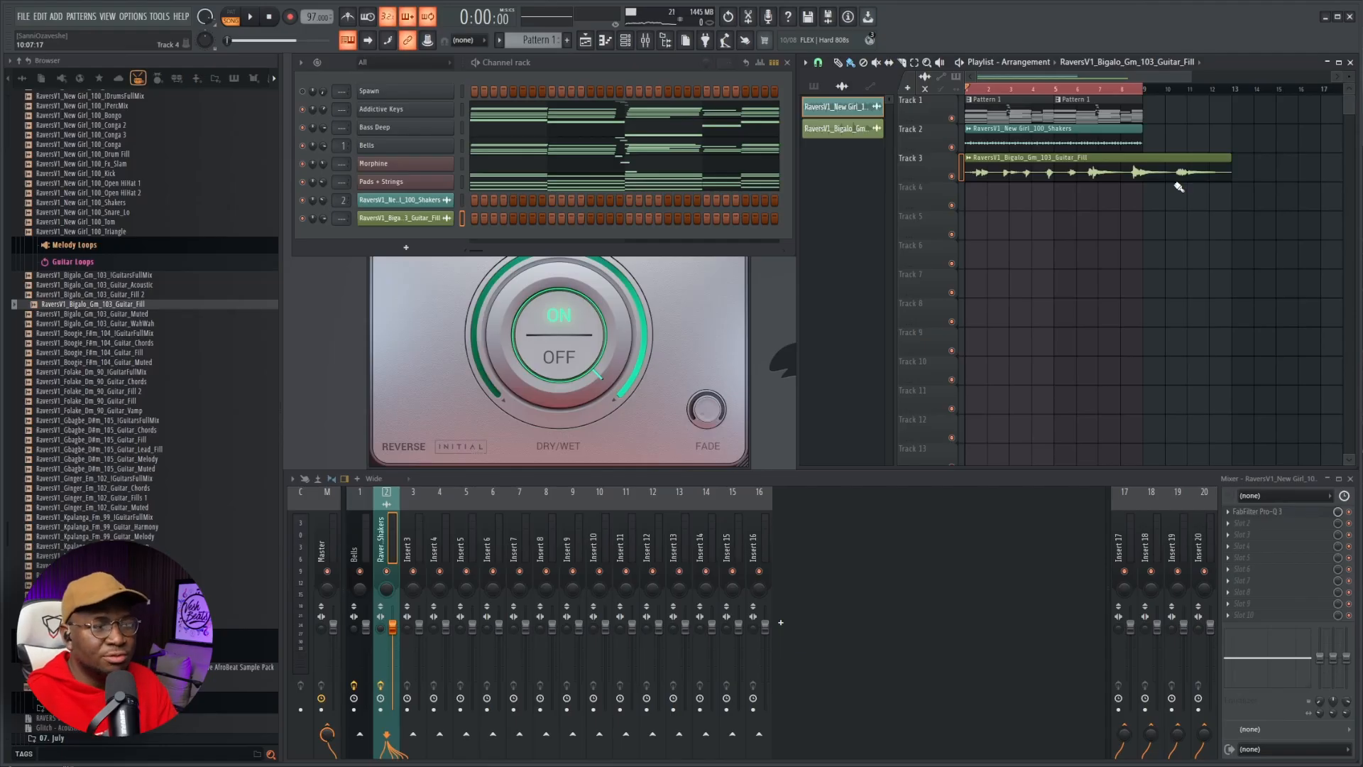
- Open the Addictive Keys channel's miscellaneous settings with the preview keyboard
left_click(461, 112)
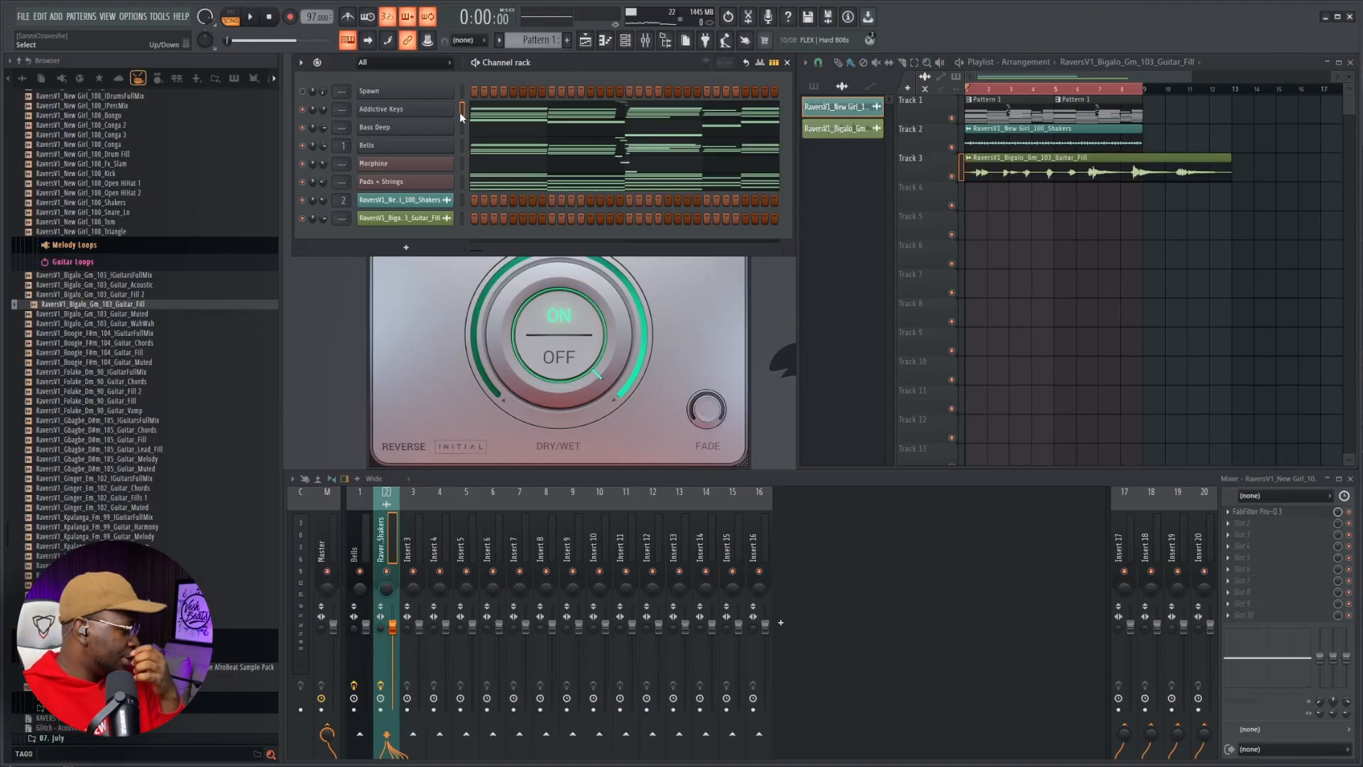
left_click(383, 109)
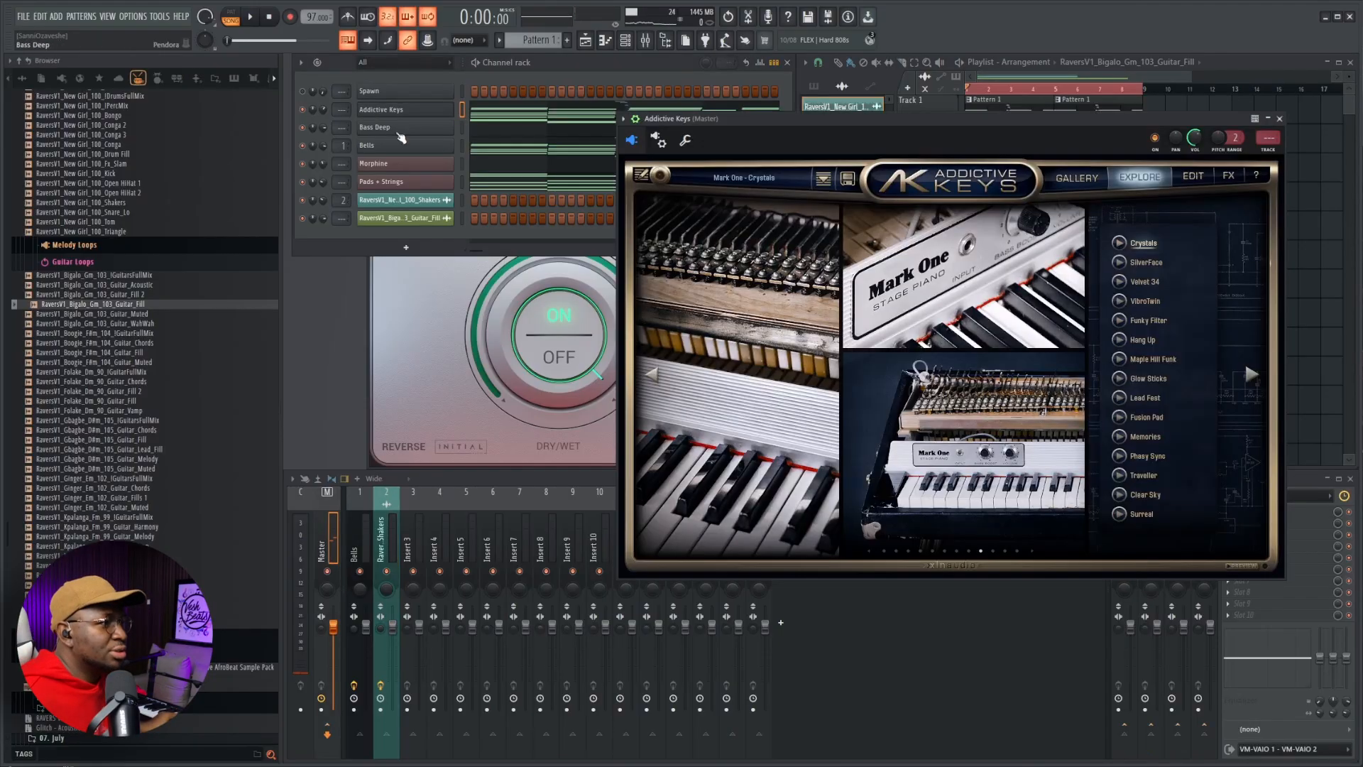
left_click(684, 141)
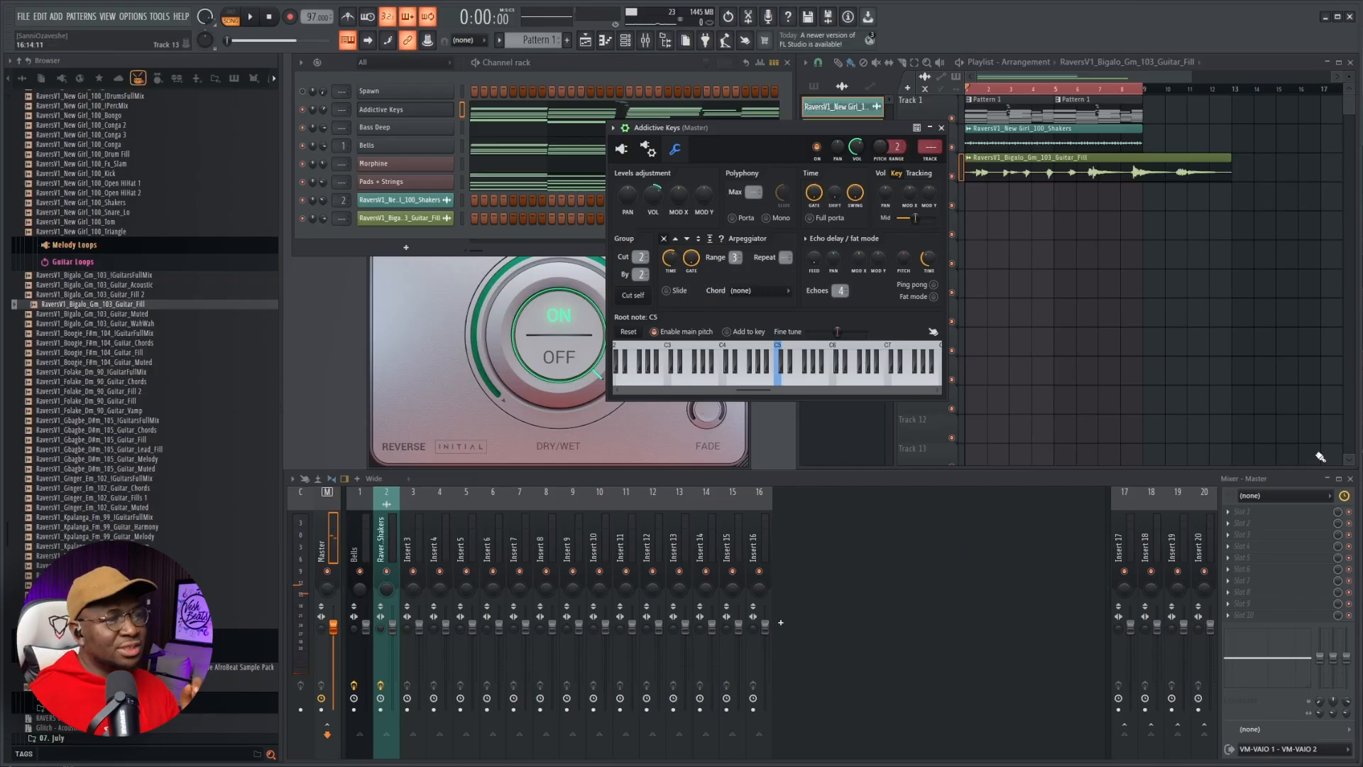
right_click(1209, 306)
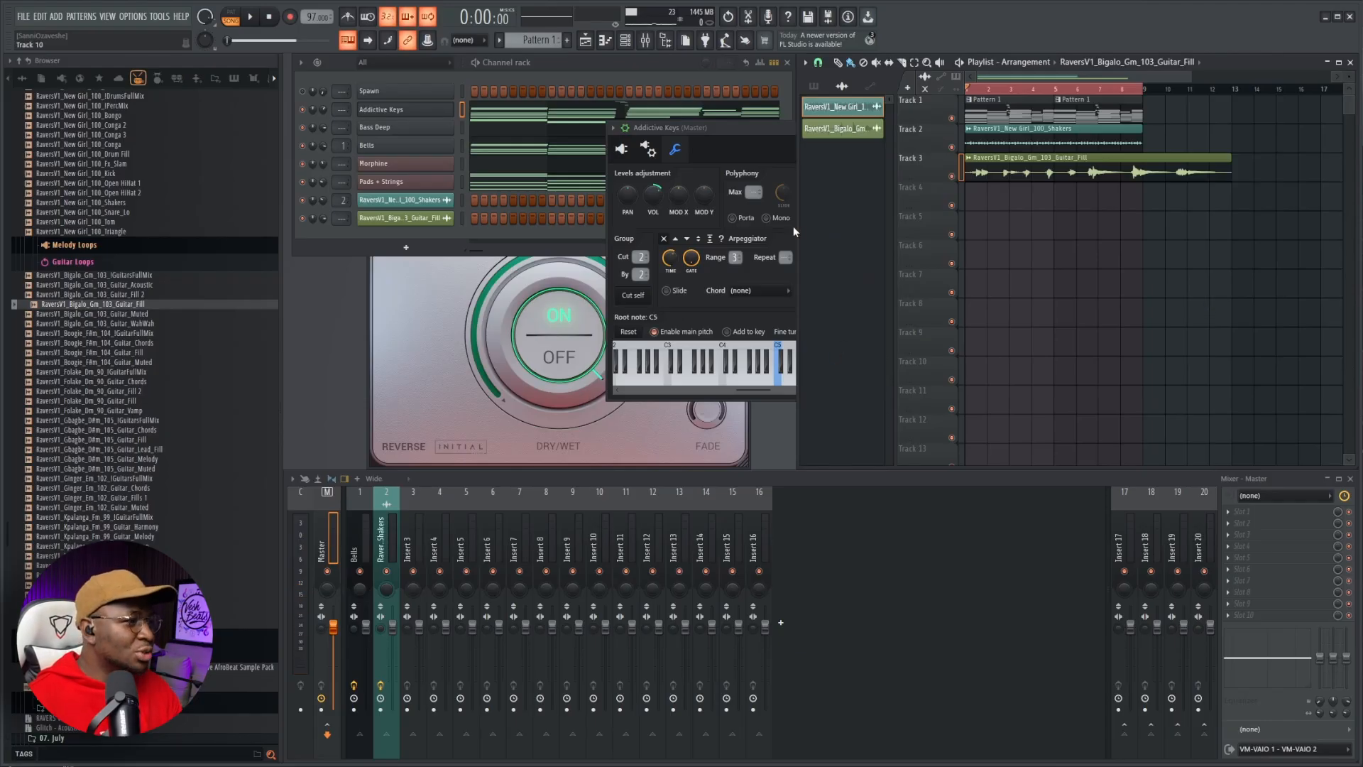
left_click_drag(755, 130, 741, 129)
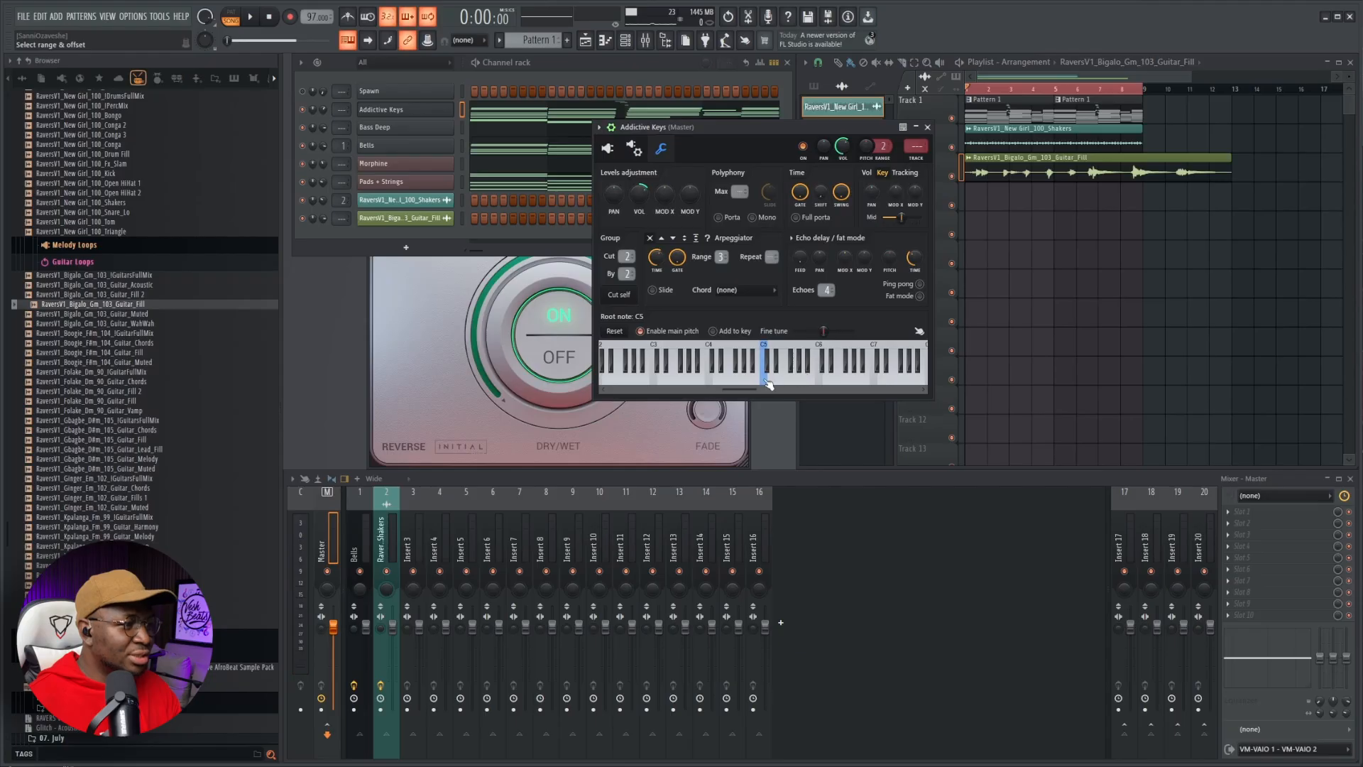
- Audition the key's scale notes on the Addictive Keys preview keyboard, including C#5, E5, F#5, G5, A5 and B5
left_click(776, 384)
left_click(783, 384)
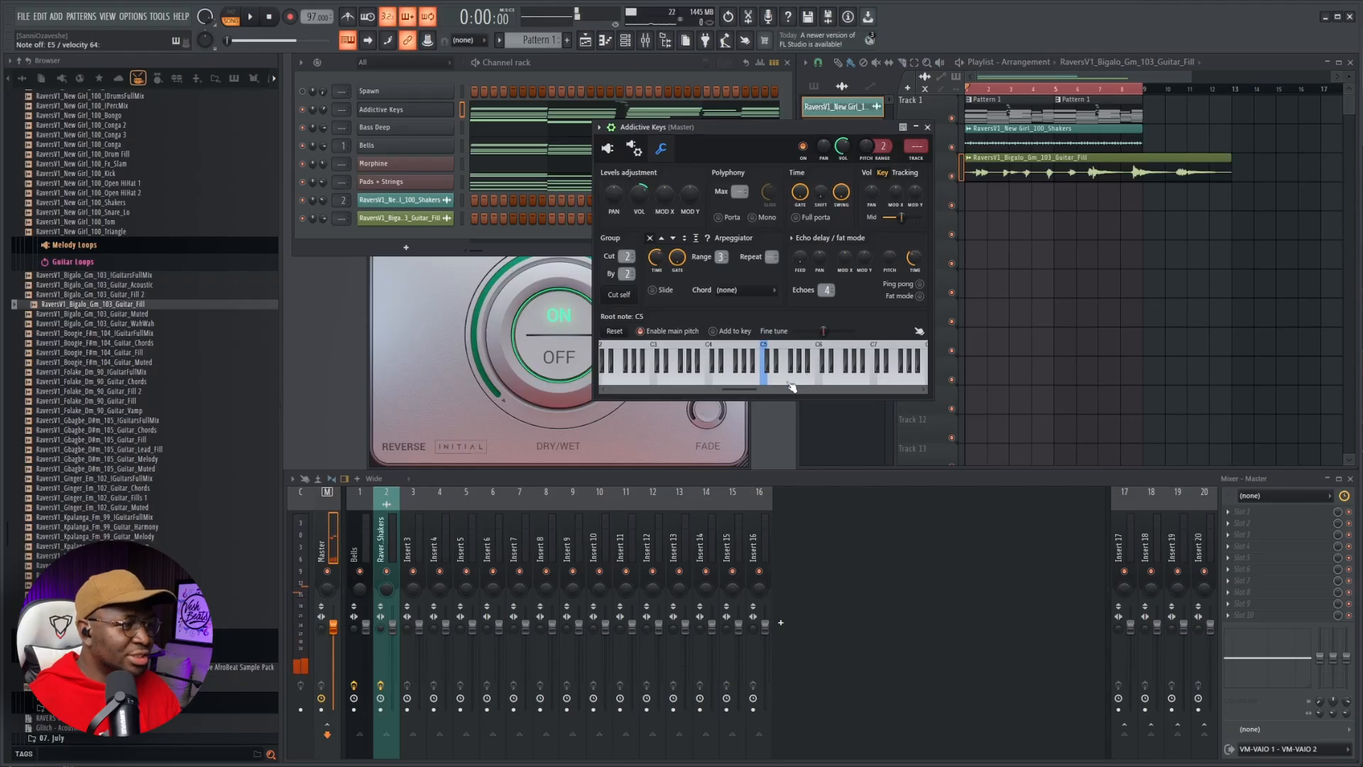
left_click(785, 383)
left_click(798, 386)
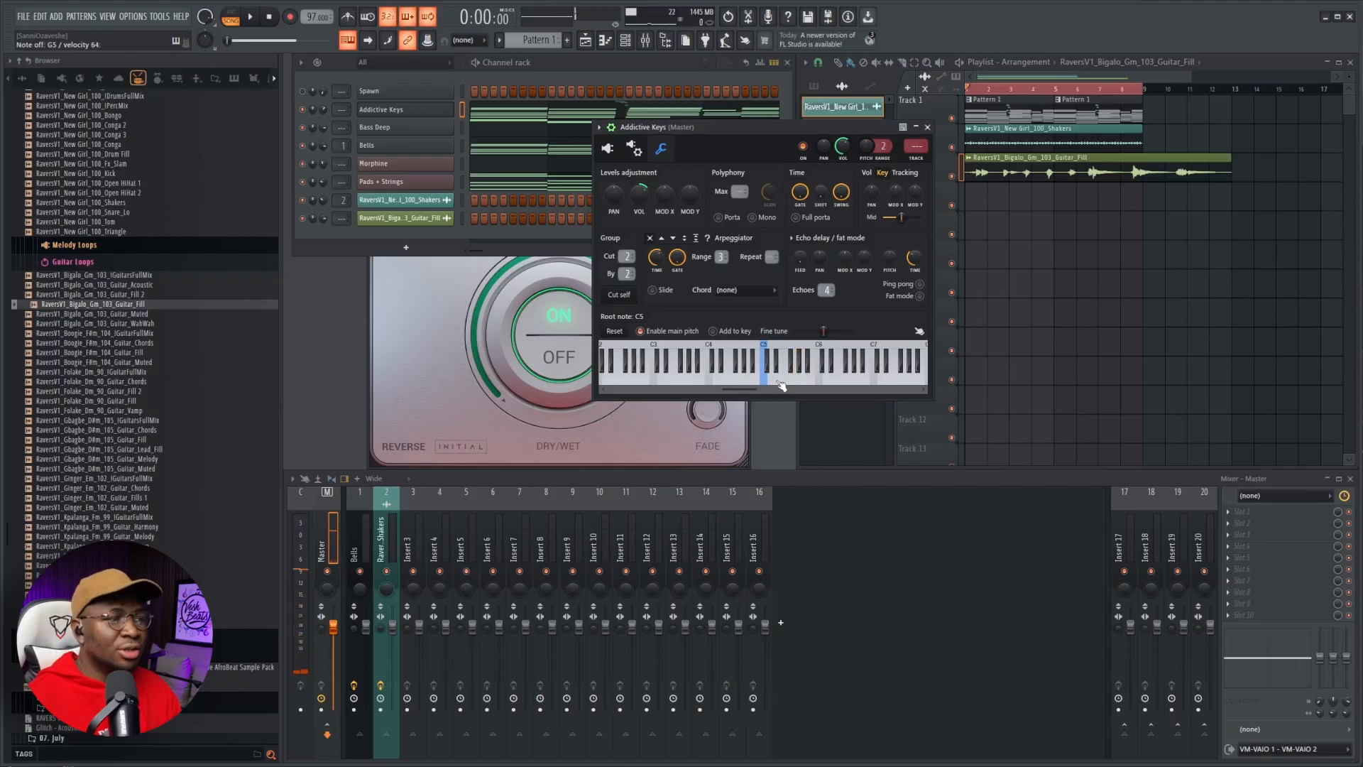
left_click(775, 375)
left_click(771, 370)
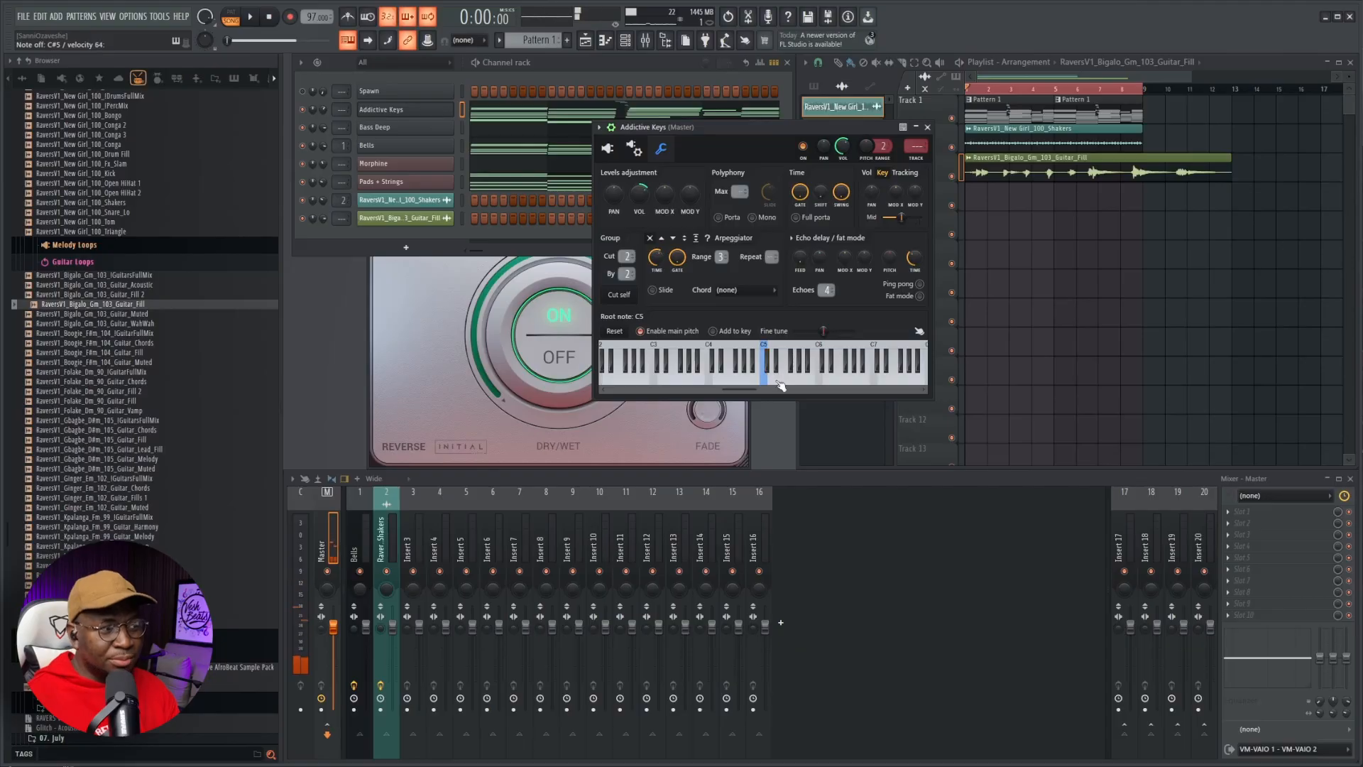
left_click(774, 371)
left_click(781, 373)
left_click(782, 372)
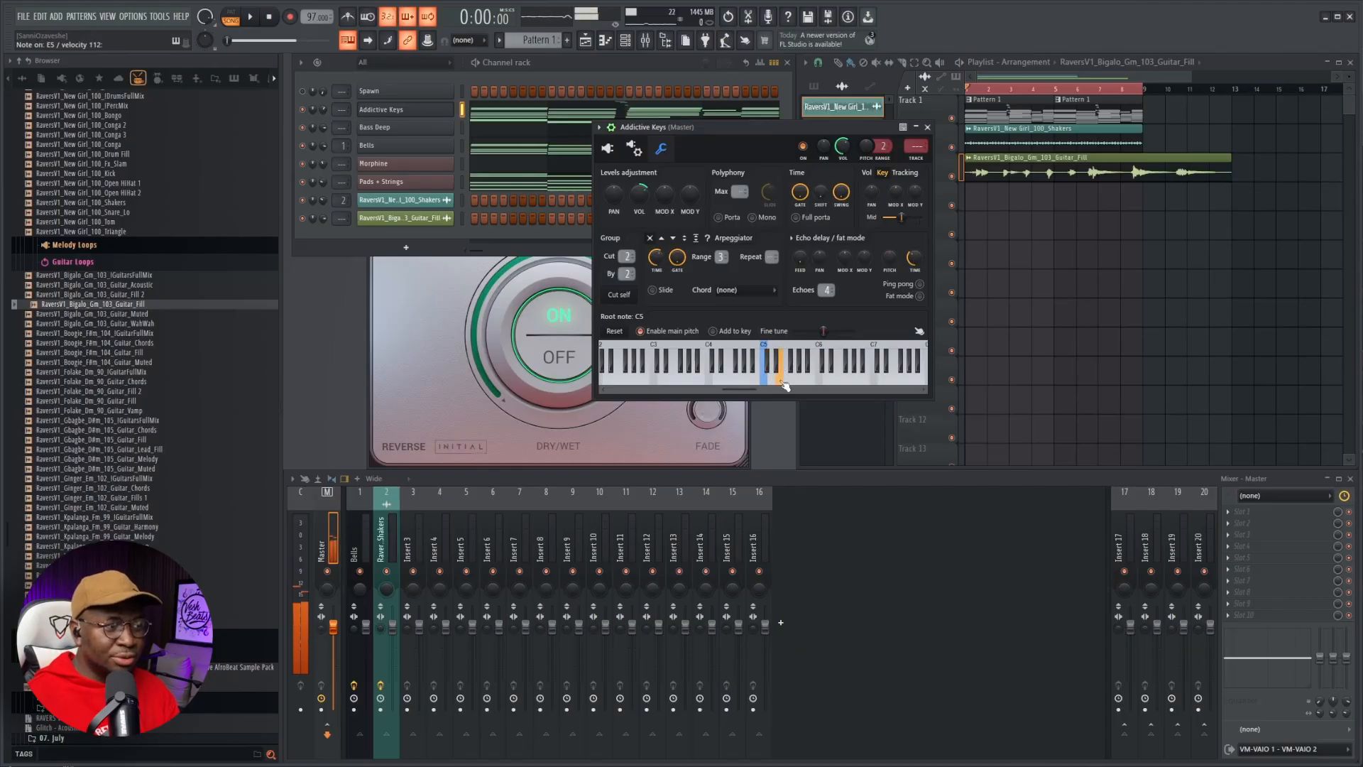
left_click(787, 374)
left_click(796, 374)
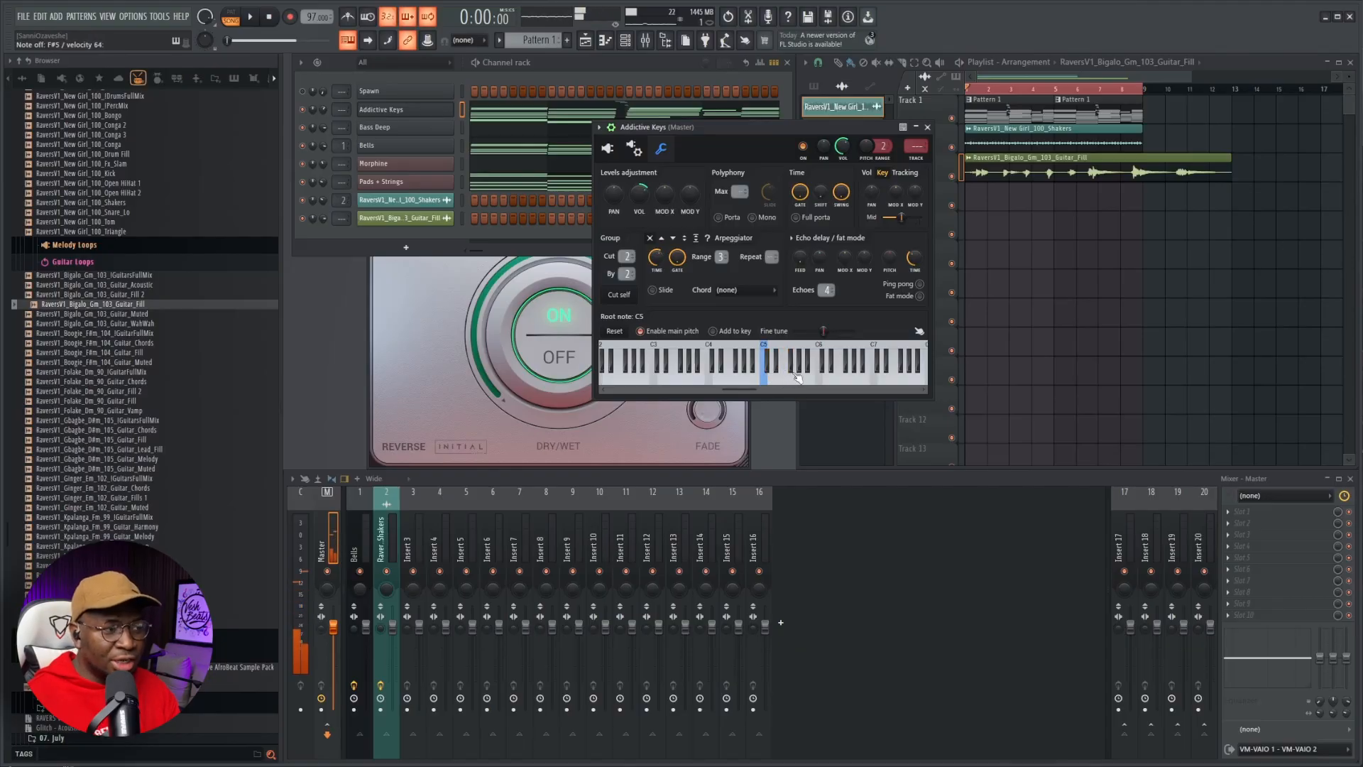
left_click(799, 375)
left_click(802, 376)
left_click(802, 377)
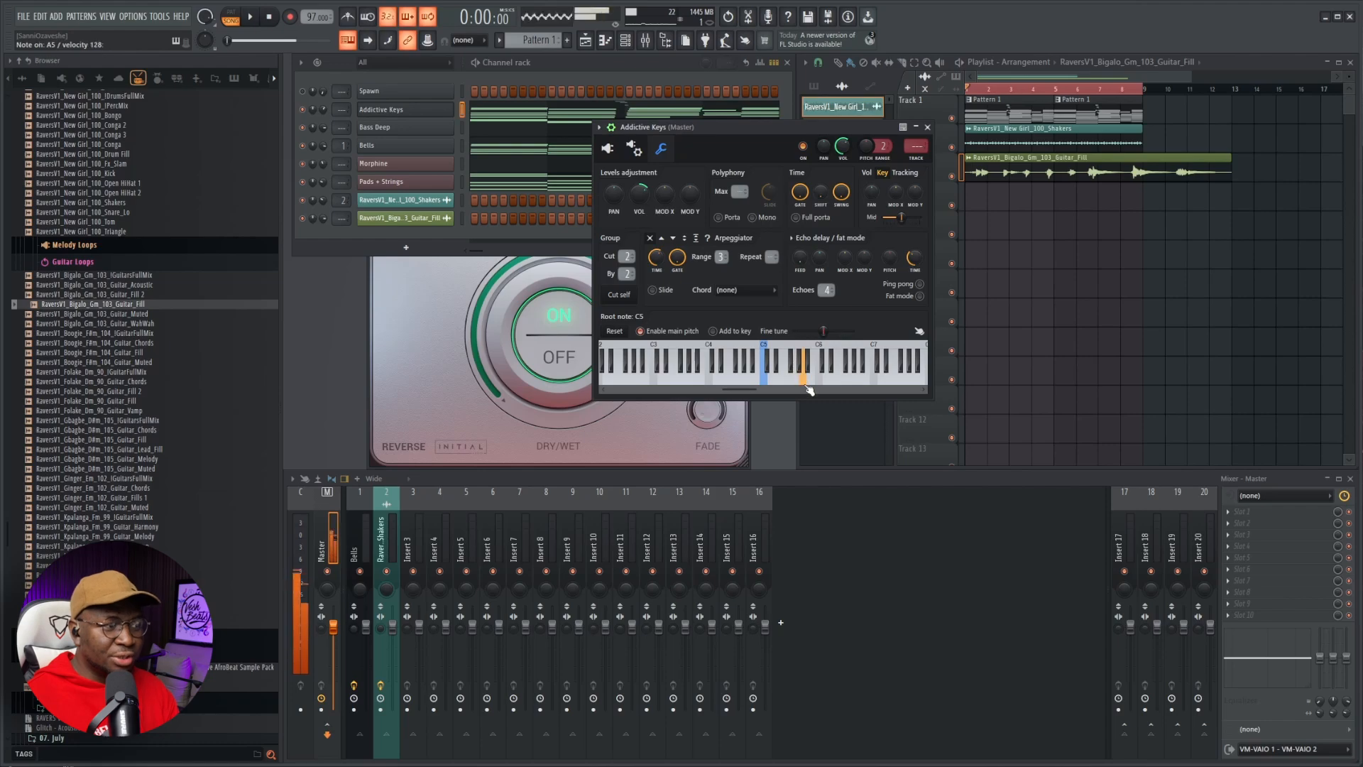
left_click(807, 378)
left_click(816, 383)
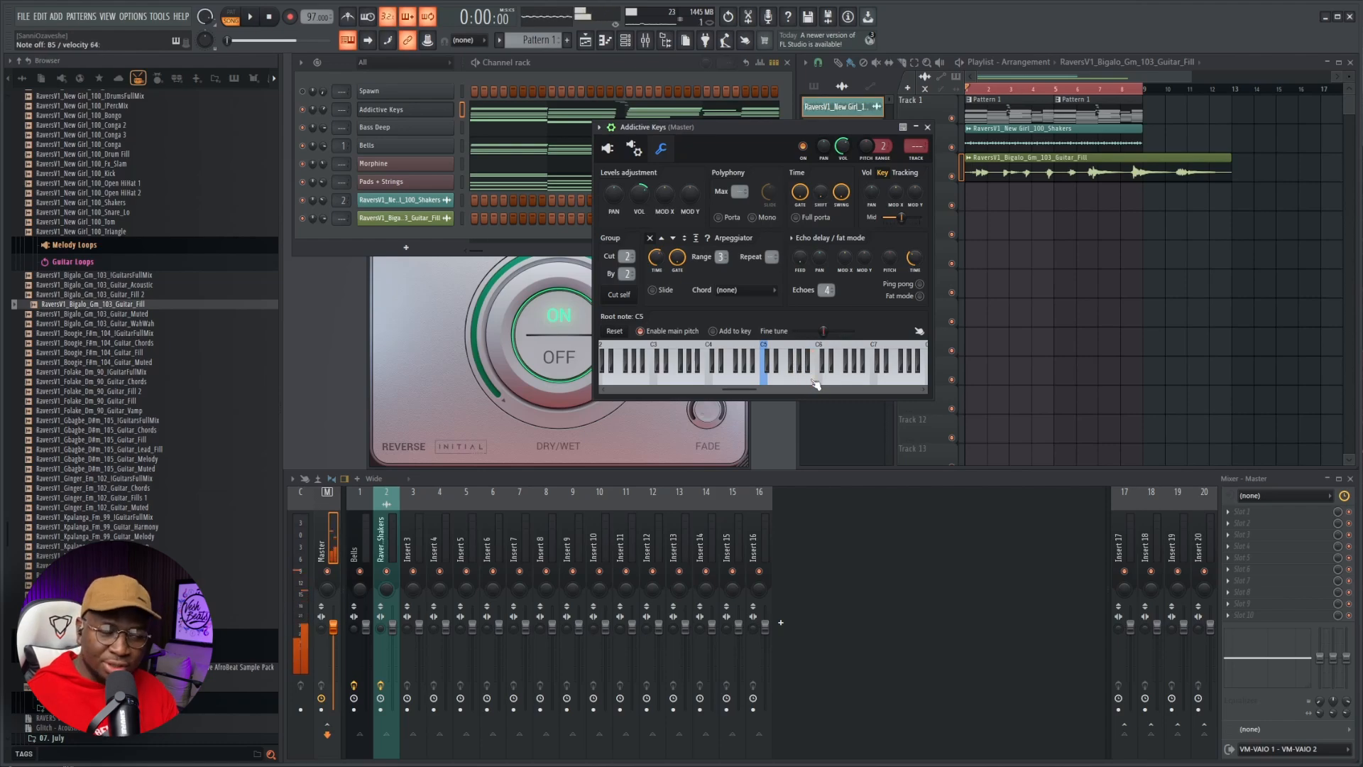
- Audition G5 against A5 and A#5 on the preview keyboard to compare the guitar loop's G minor key with the melody
left_click(799, 383)
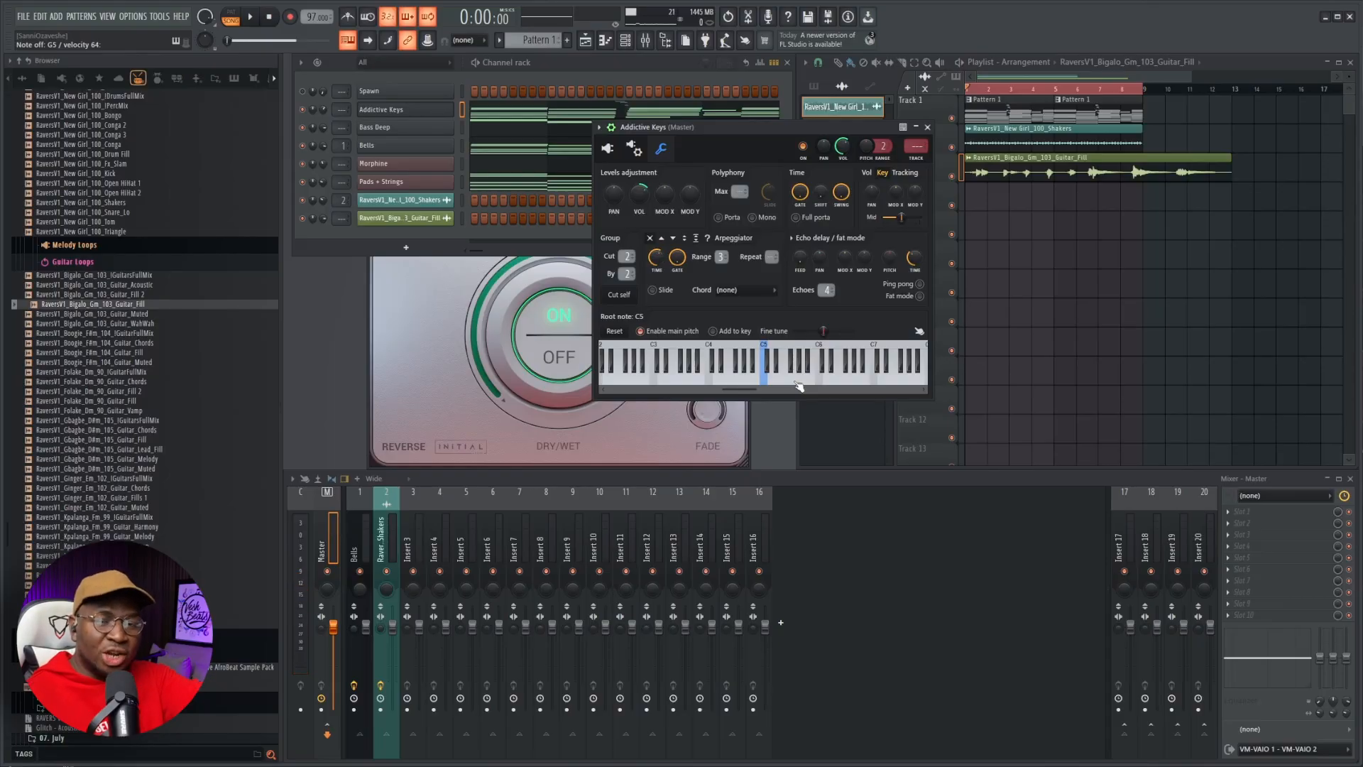
left_click(798, 385)
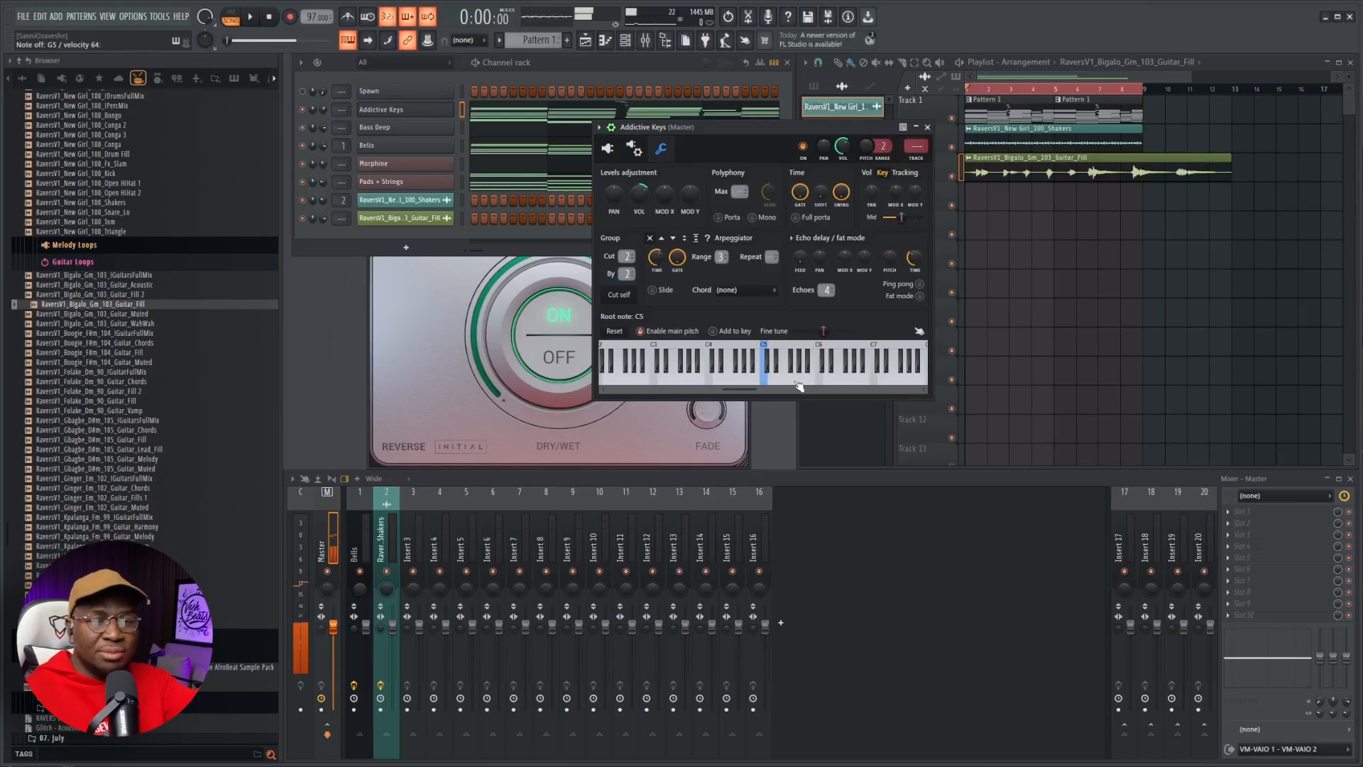
left_click(798, 384)
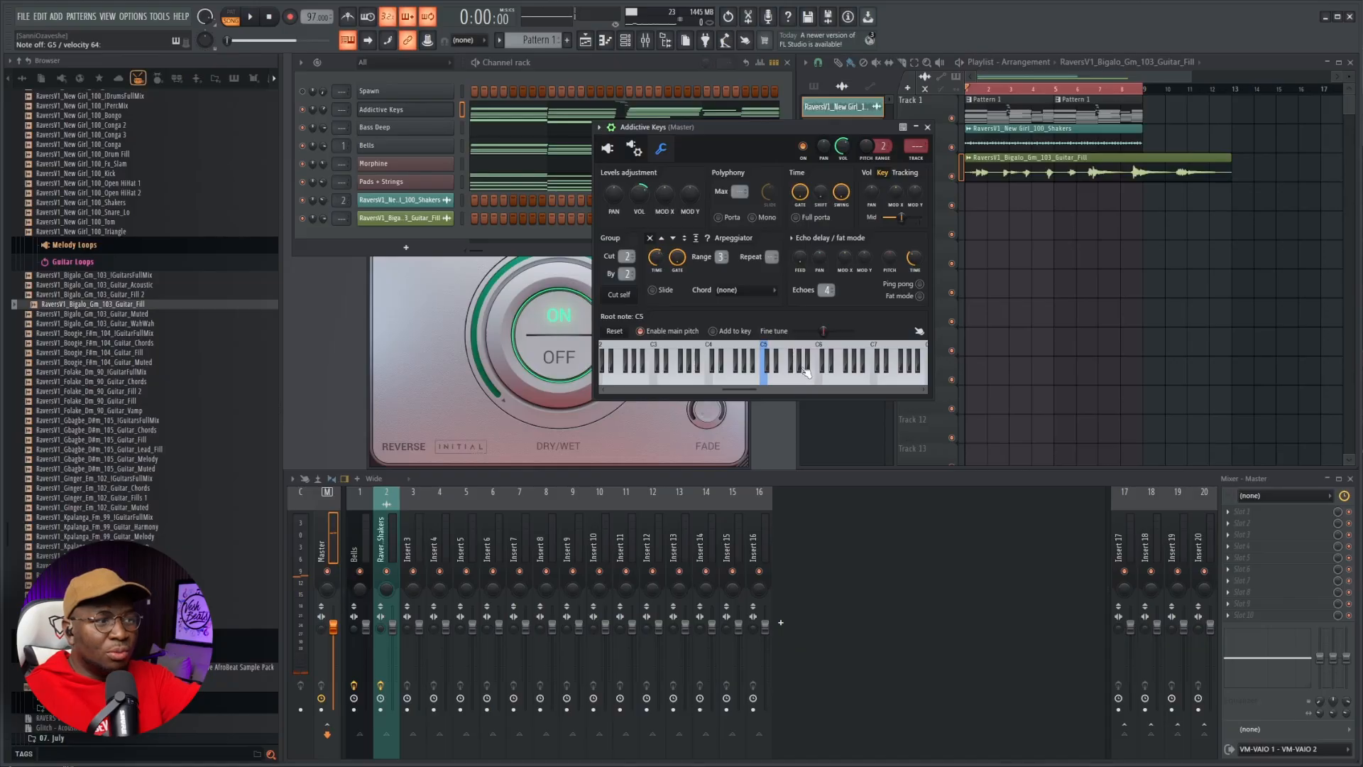
left_click(806, 372)
left_click(801, 371)
left_click(812, 369)
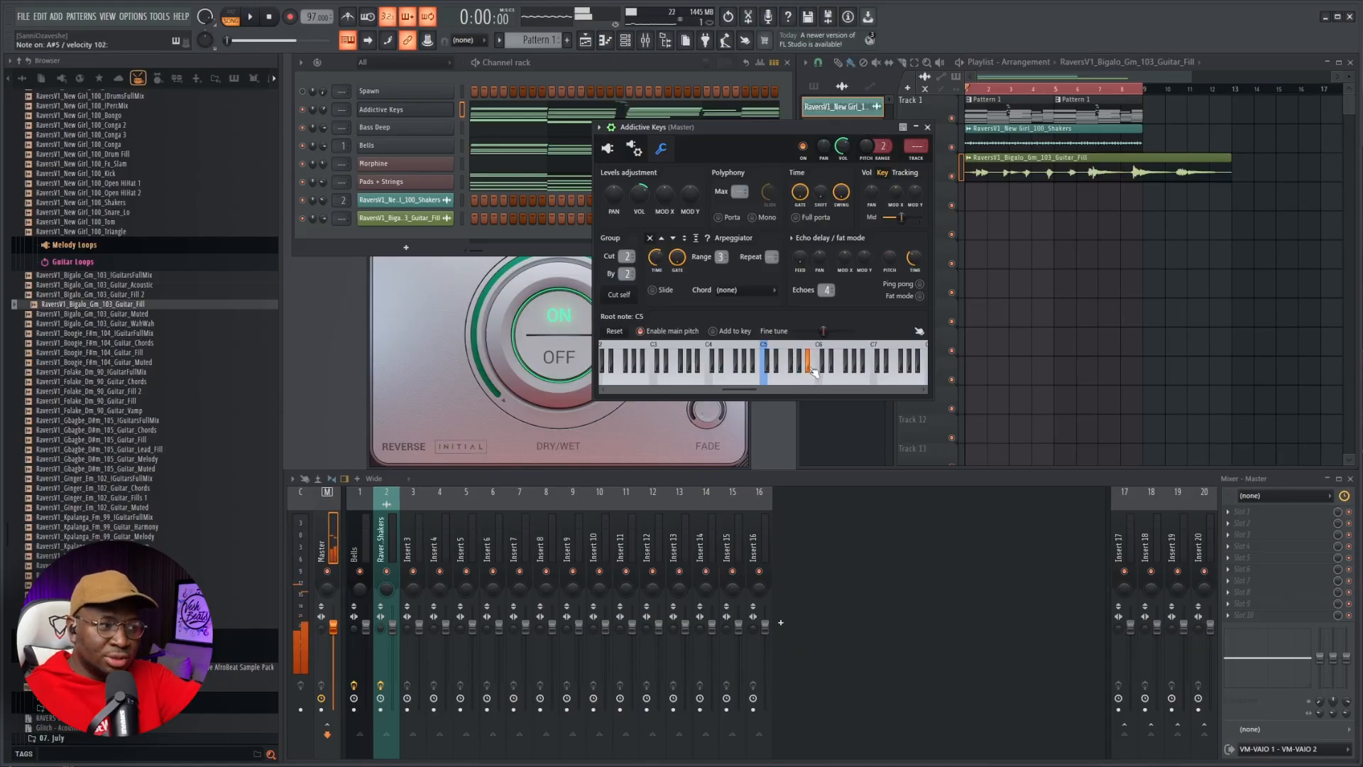
left_click(813, 371)
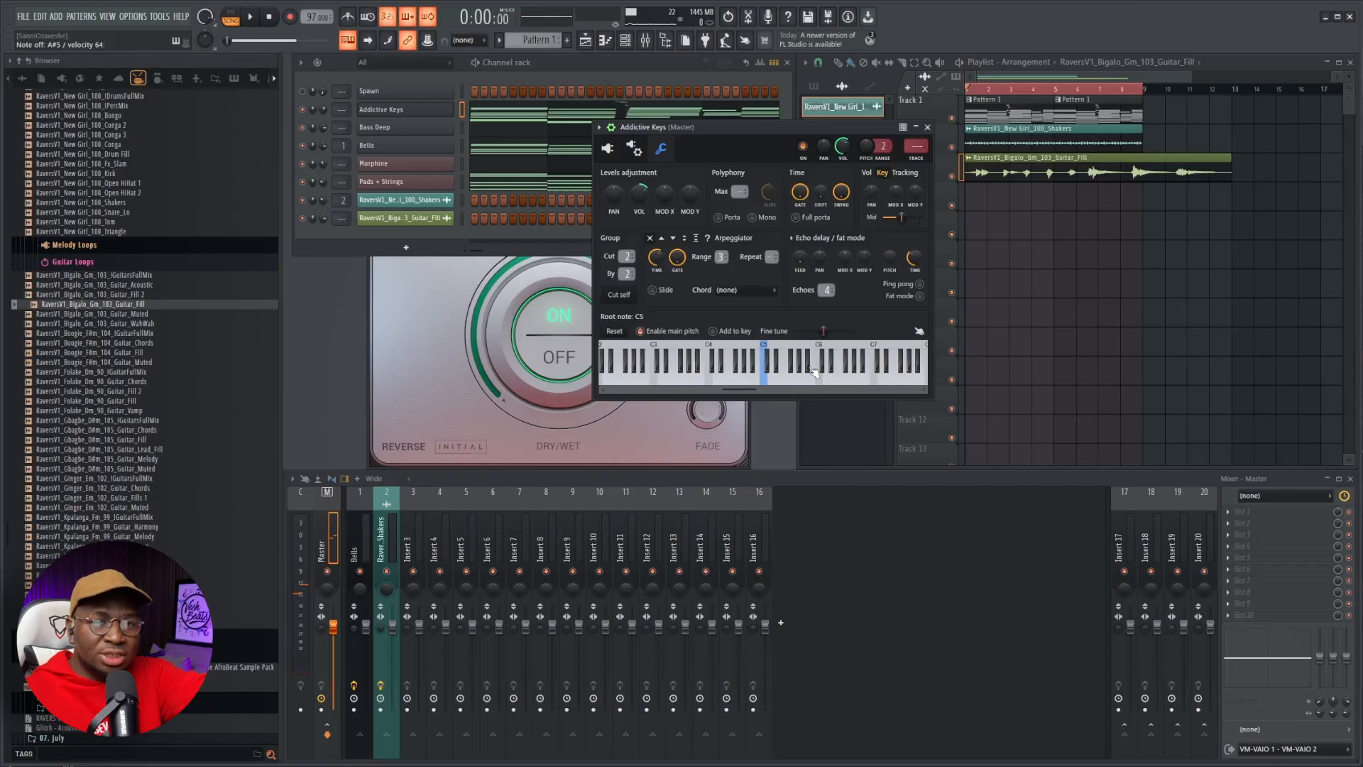
left_click(815, 372)
left_click(801, 383)
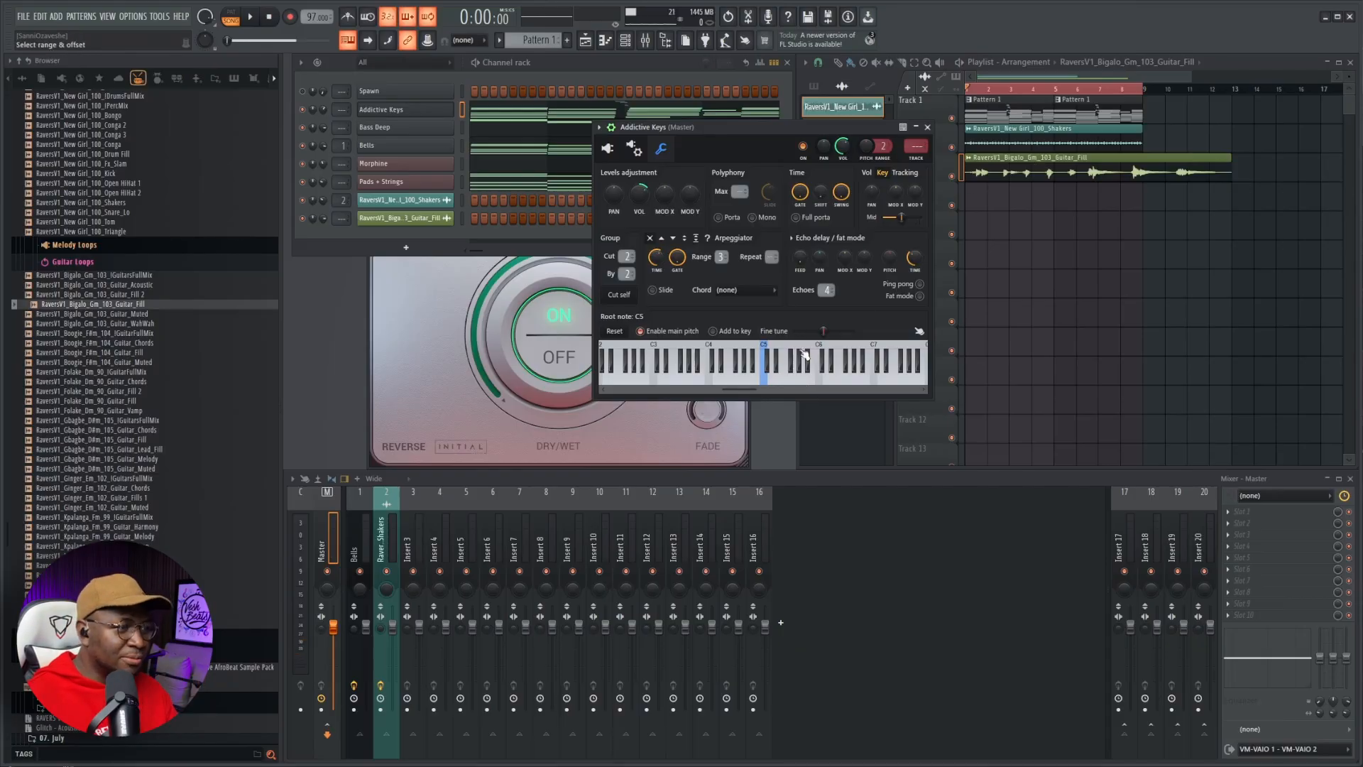
left_click(796, 381)
left_click(813, 371)
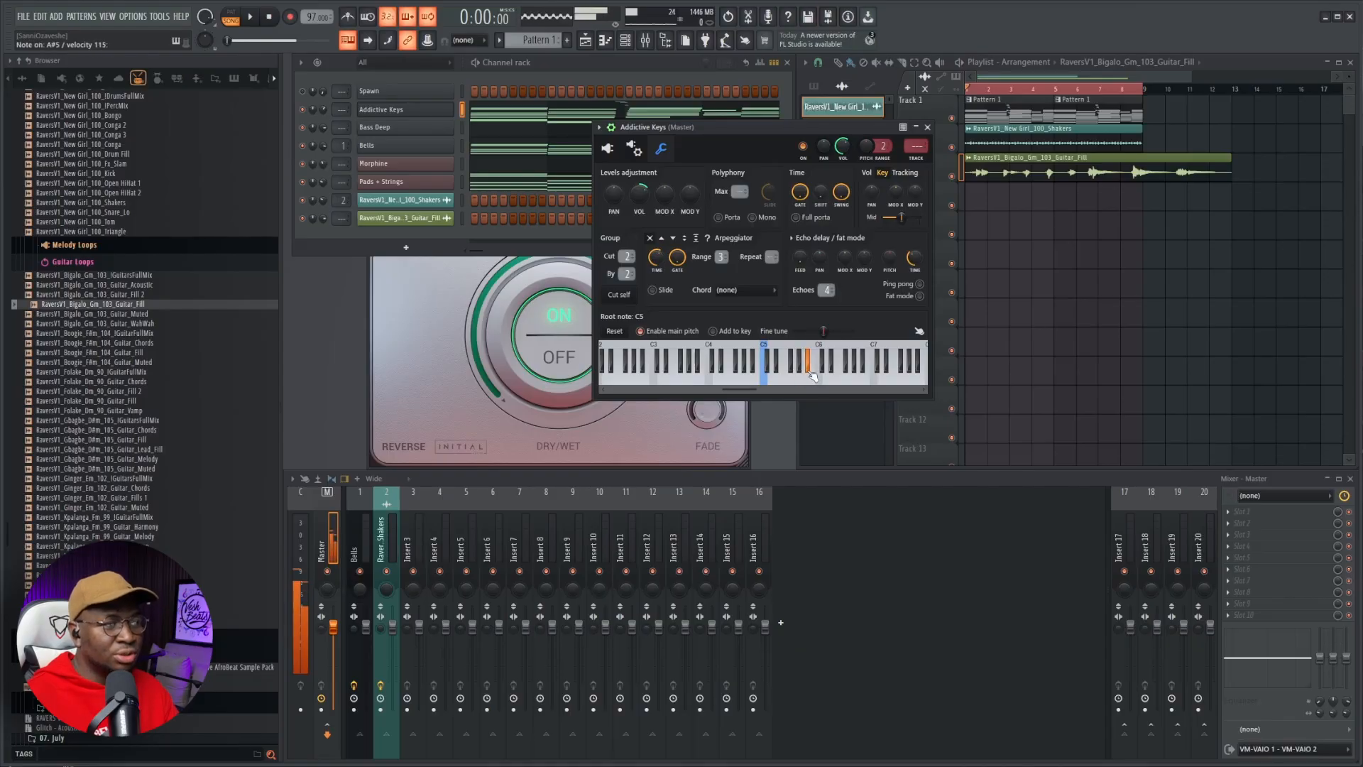
- Set the RaversV1_Bigalo_Gm_103_Guitar_Fill clip's time stretching mode to Stretch, raise its pitch, and play the arrangement
double_click(1060, 177)
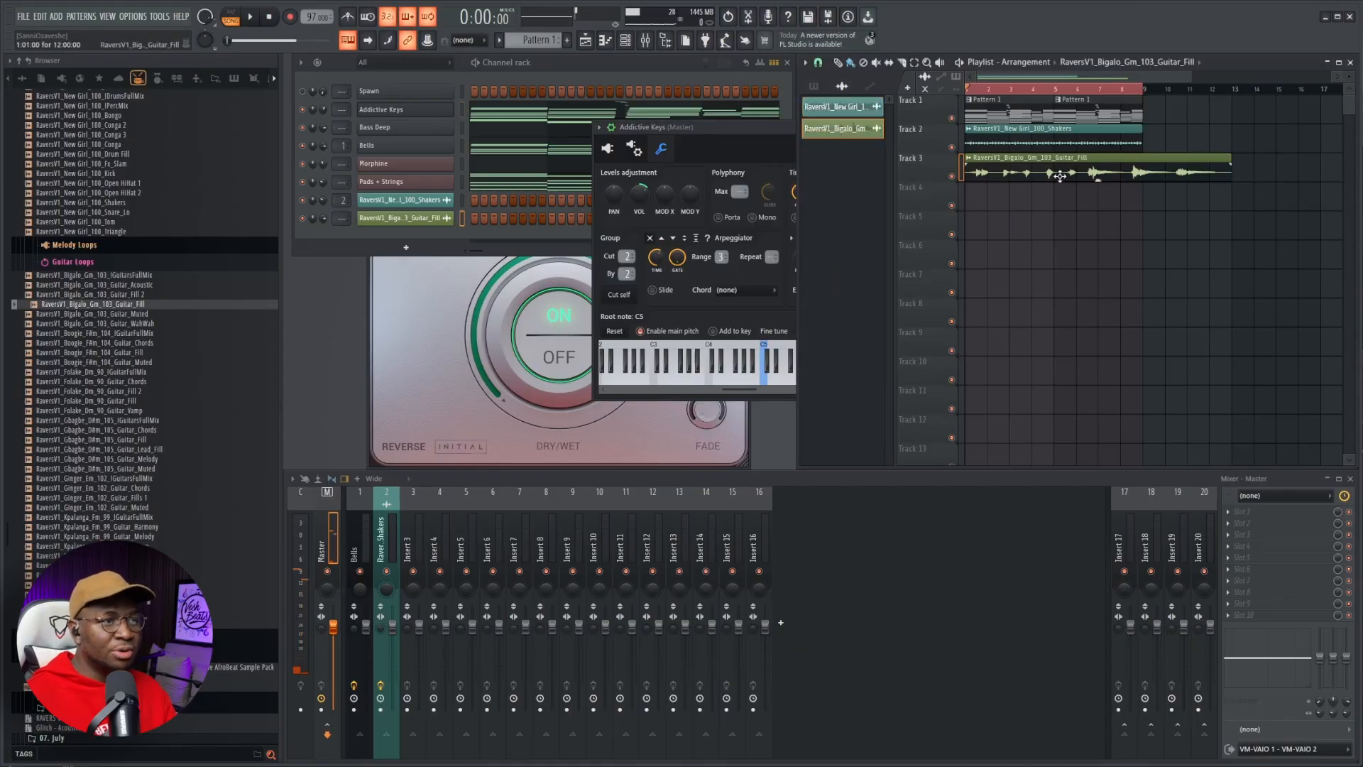
left_click(695, 273)
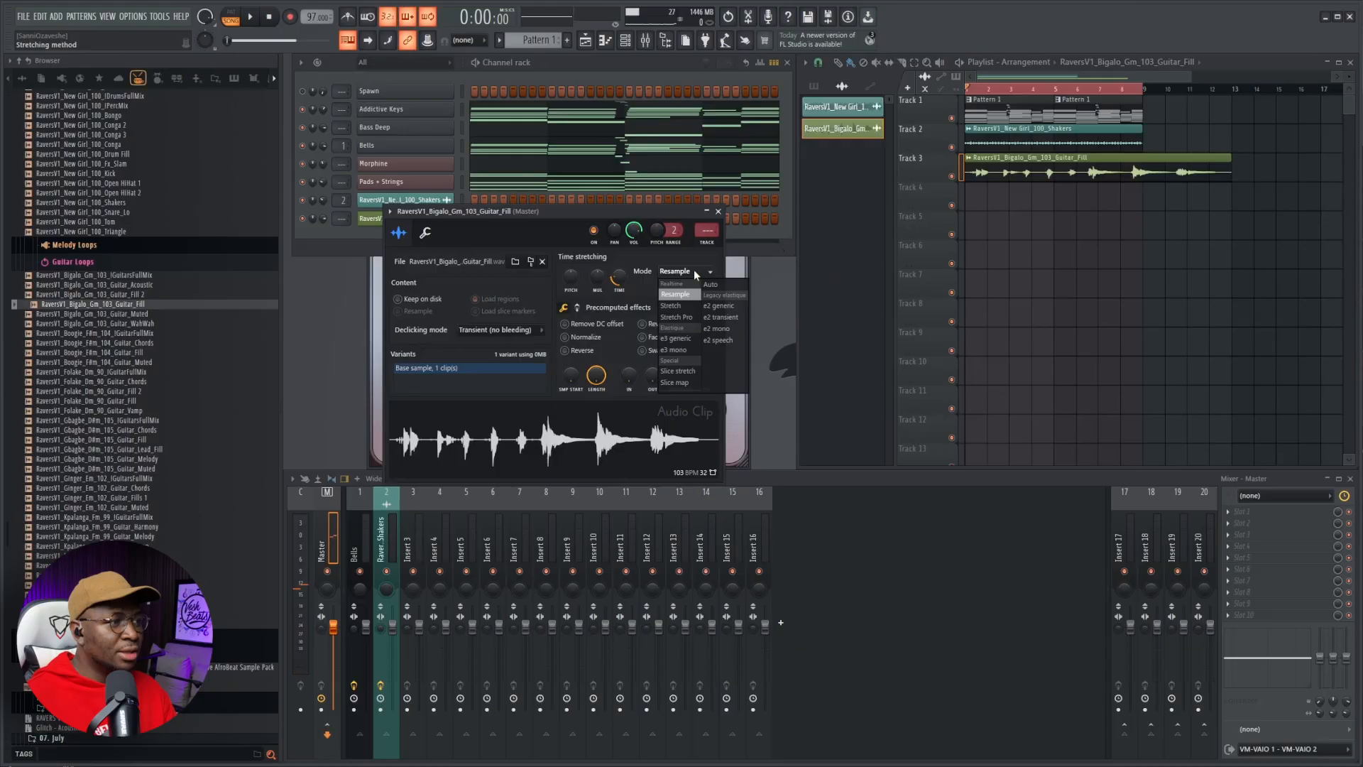
left_click(694, 306)
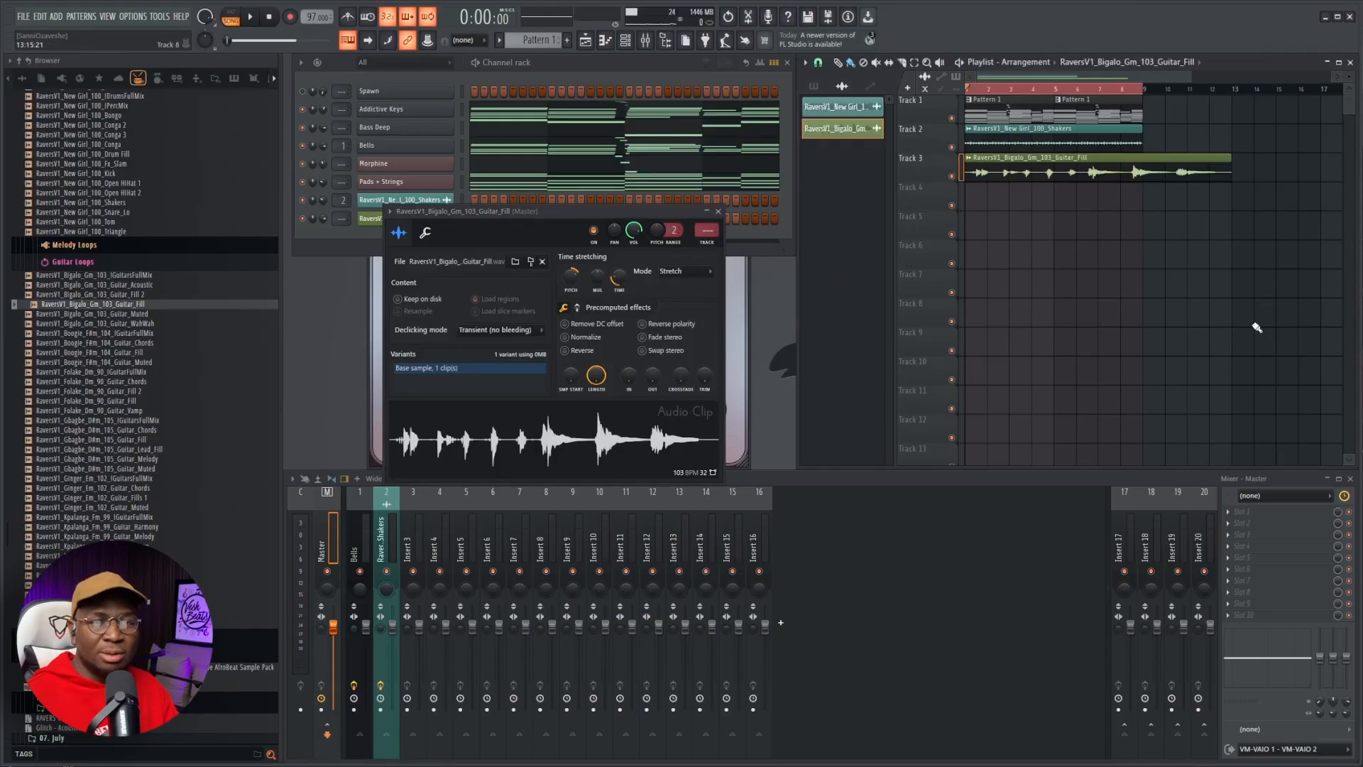
key("space")
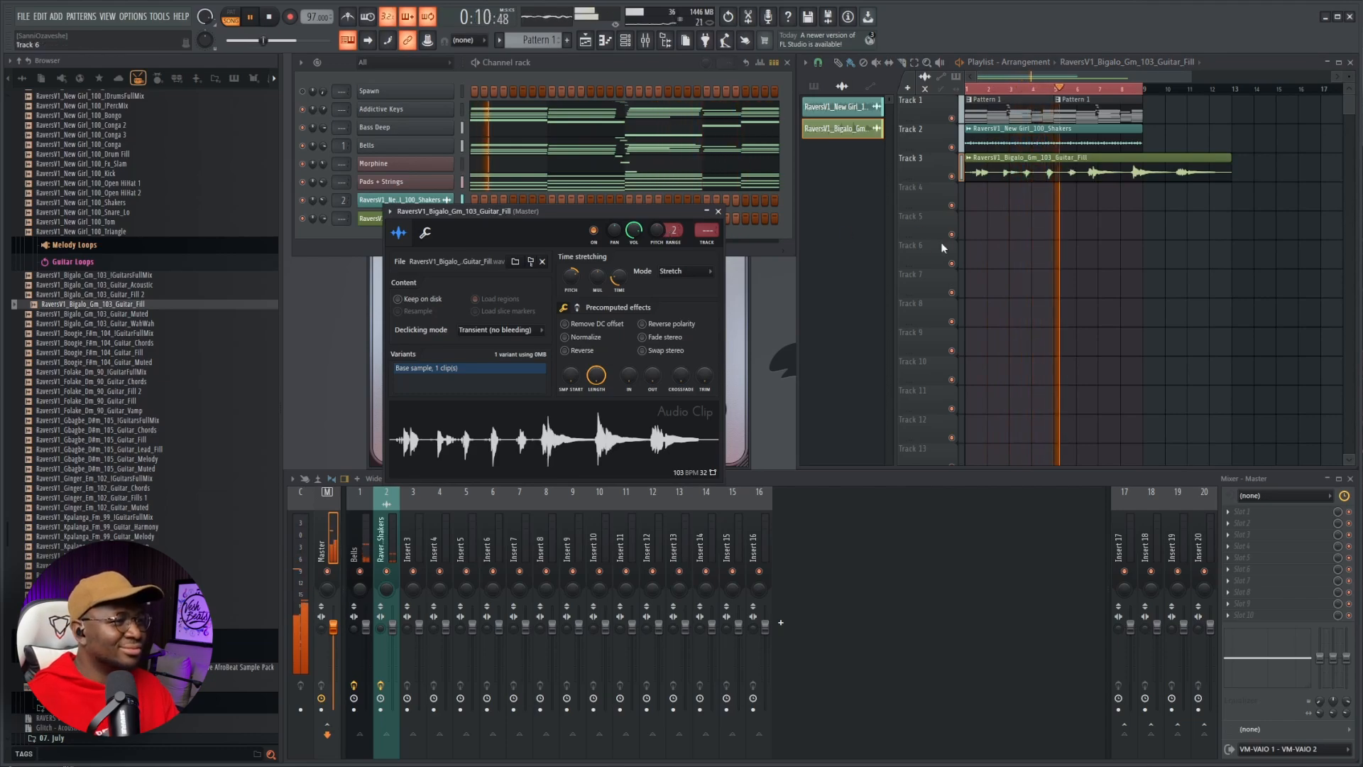
- Route the guitar fill clip to mixer track 3 and load the saved !!Reverb track state on Insert 17
left_click(712, 243)
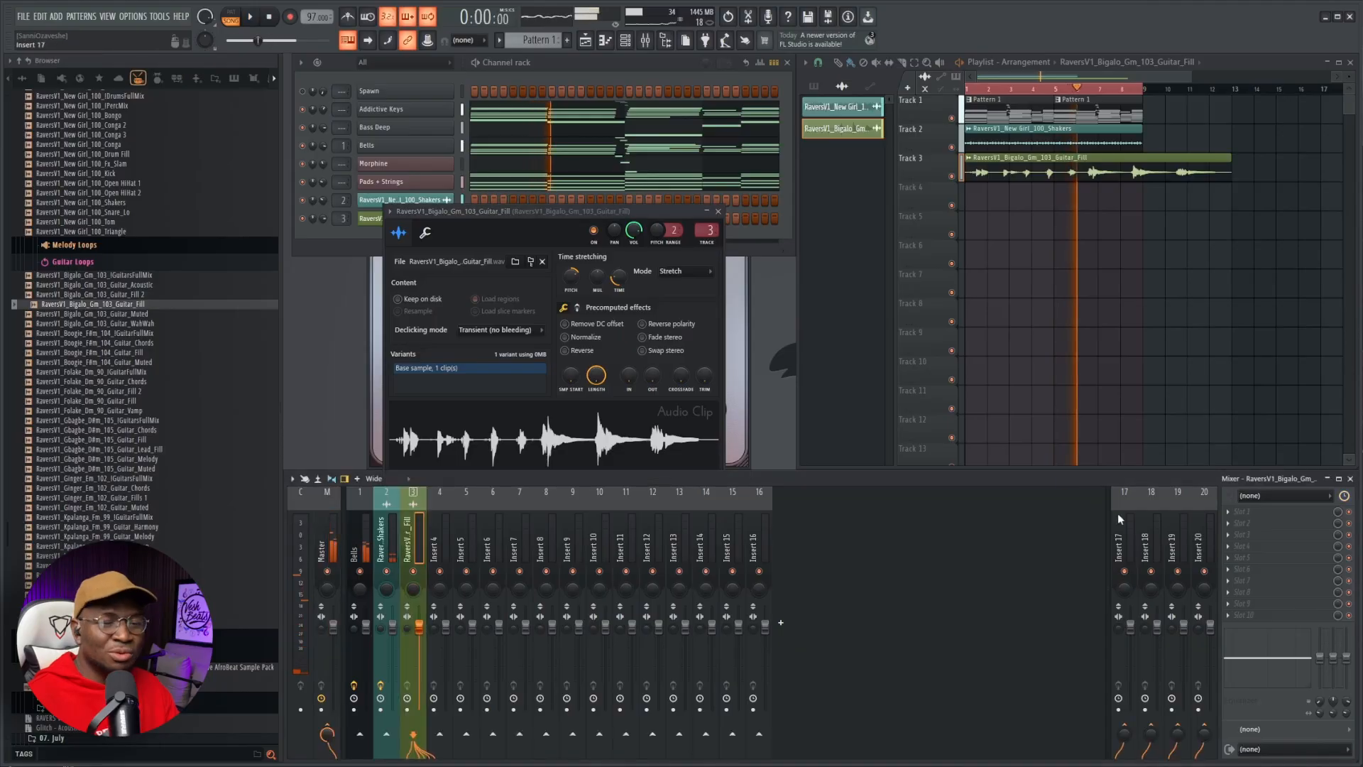
key("space")
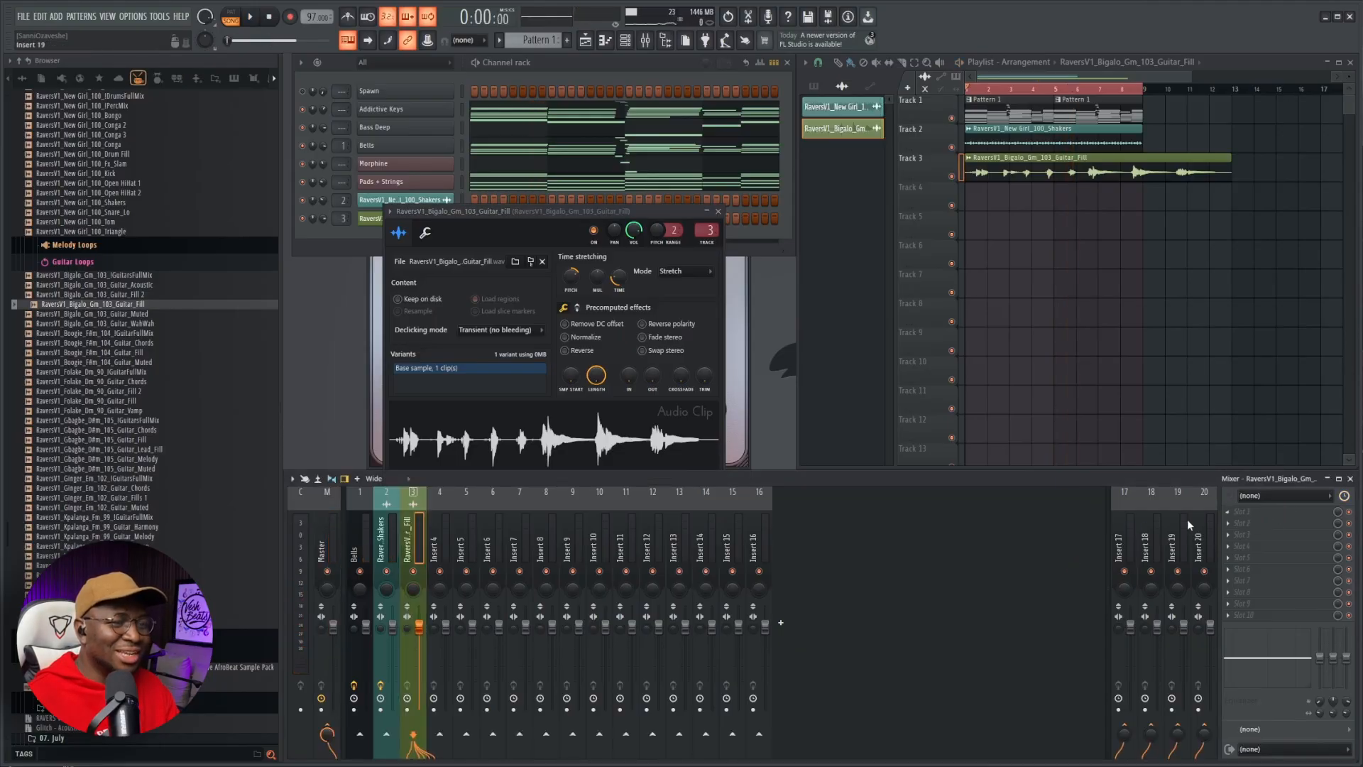
right_click(1126, 537)
mouse_move(1165, 491)
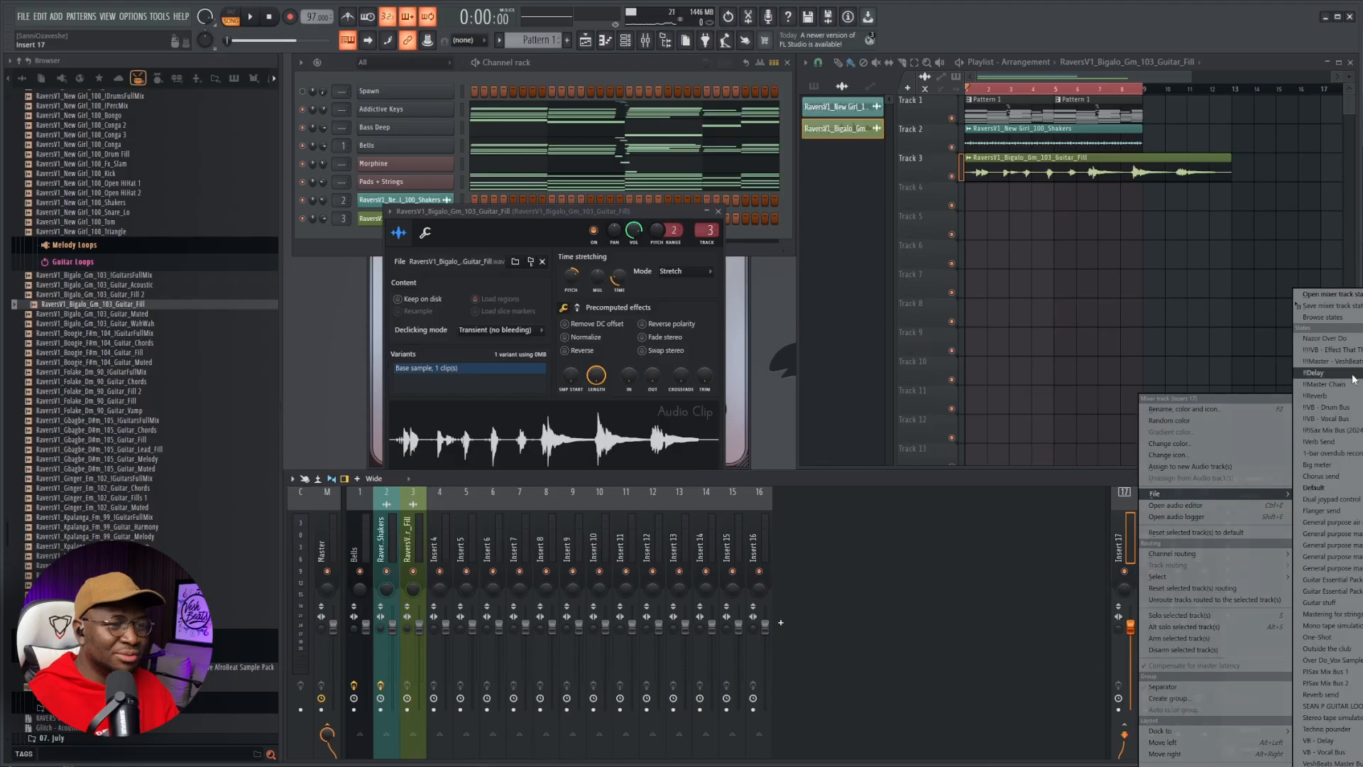
left_click(1343, 402)
- Send the guitar fill's mixer track to the Vintage Verb track and lower the guitar's fader while listening to the arrangement
left_click(412, 546)
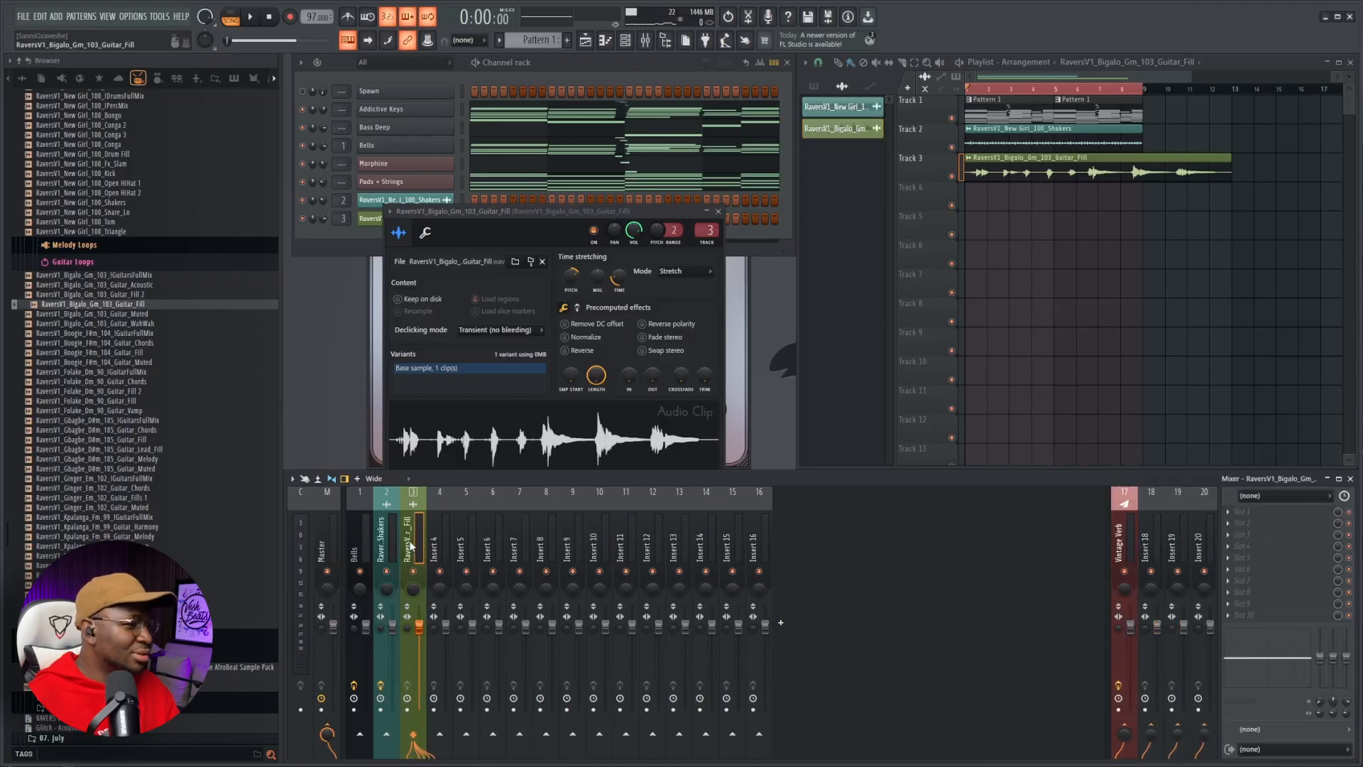
key("space")
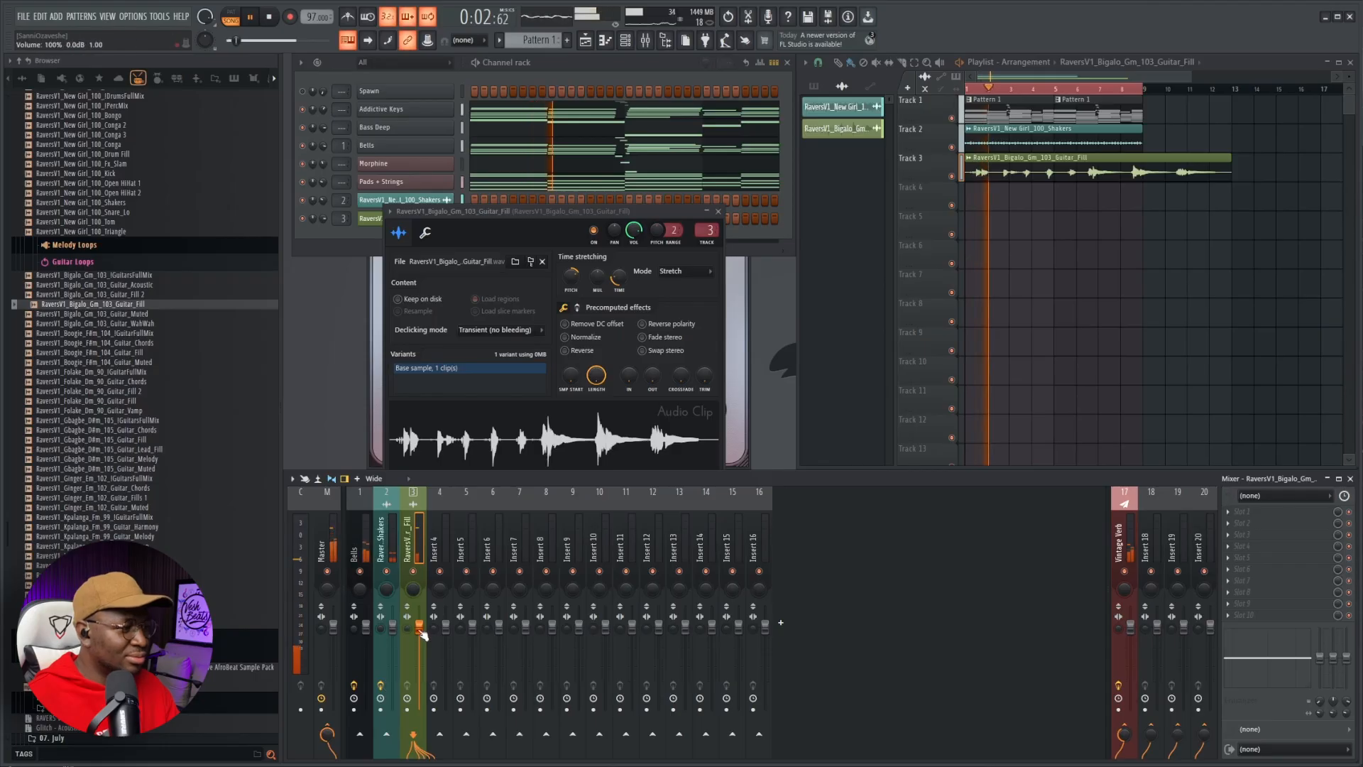
left_click_drag(419, 650, 420, 654)
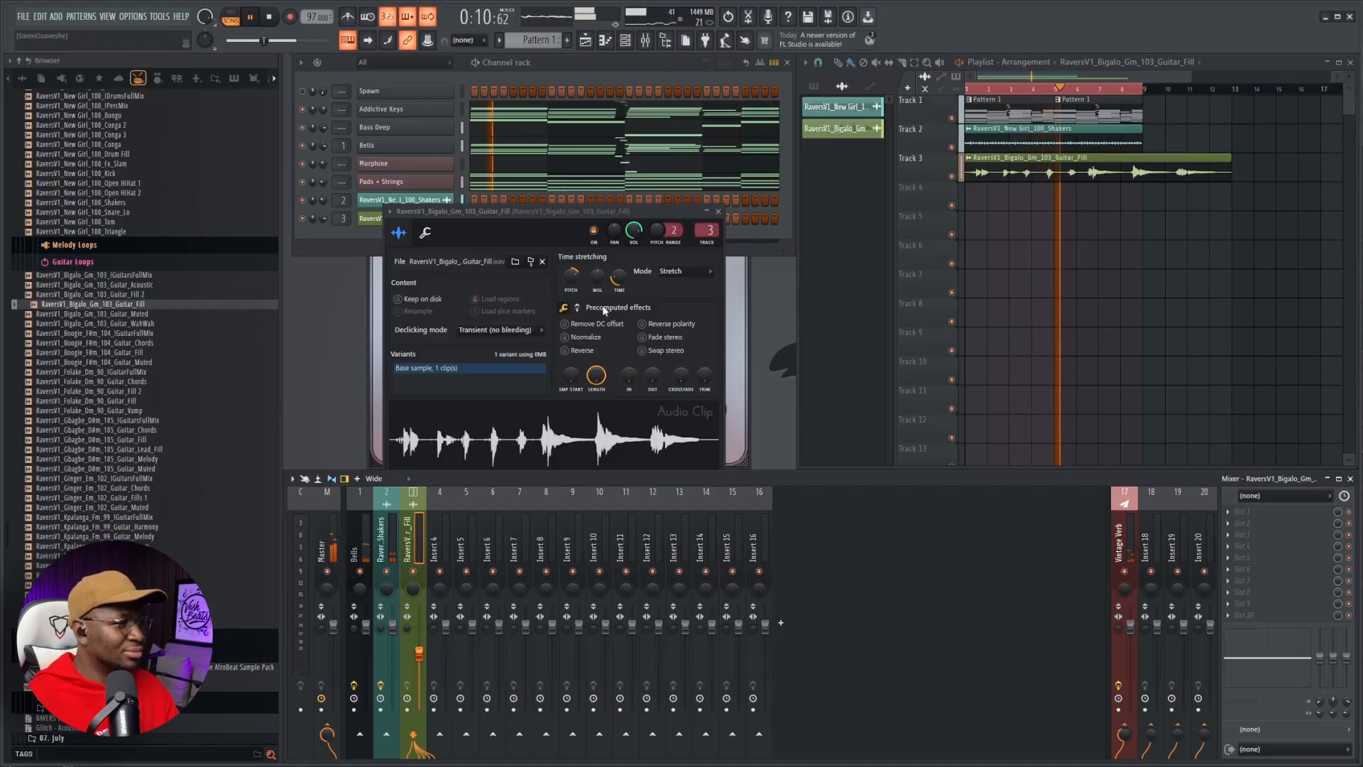
left_click_drag(604, 216, 612, 211)
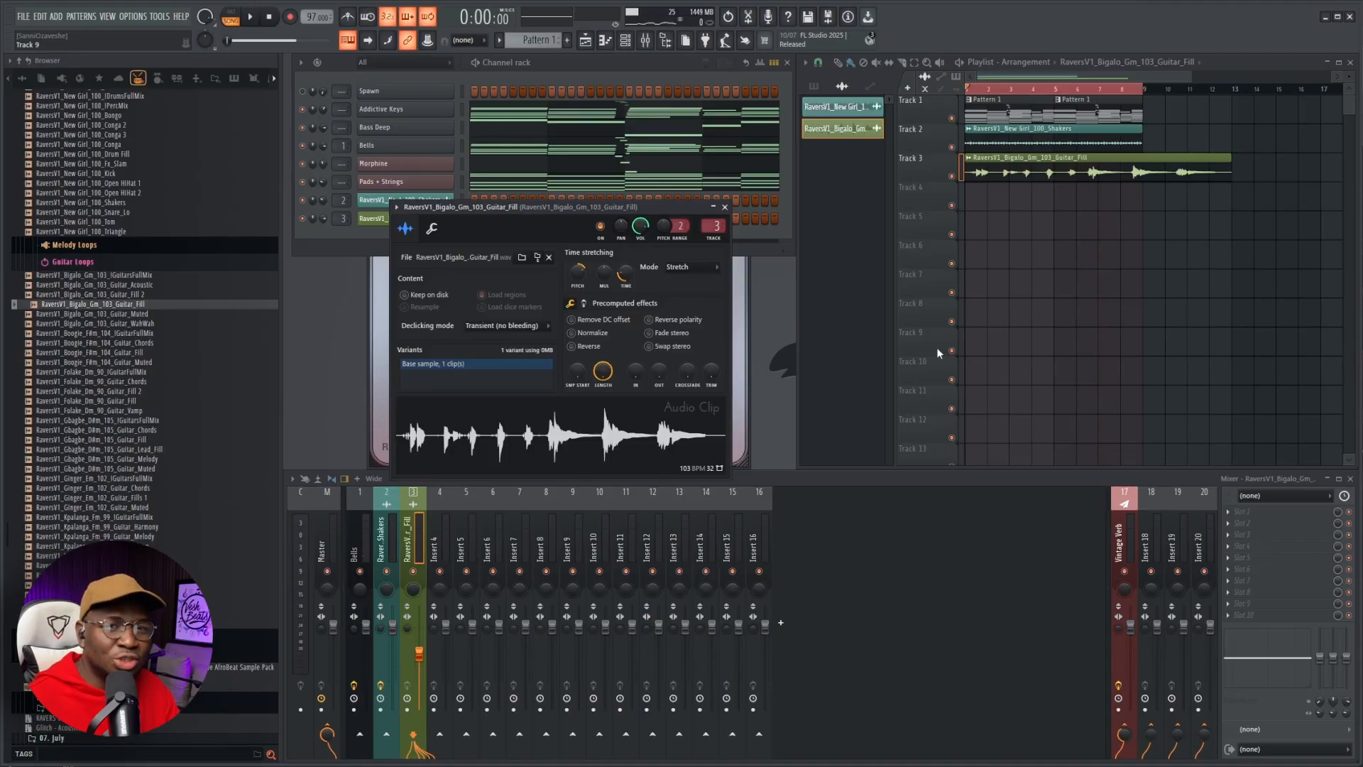
key("space")
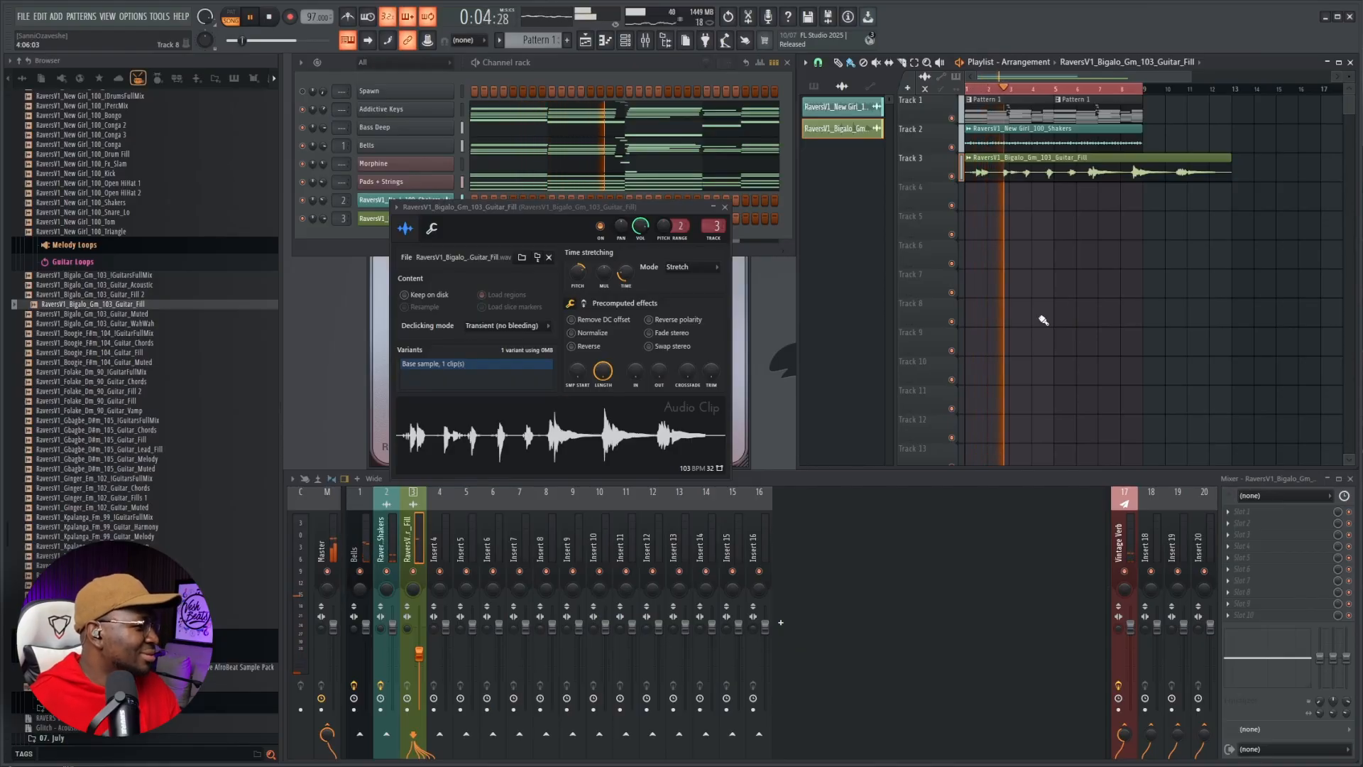
key("space")
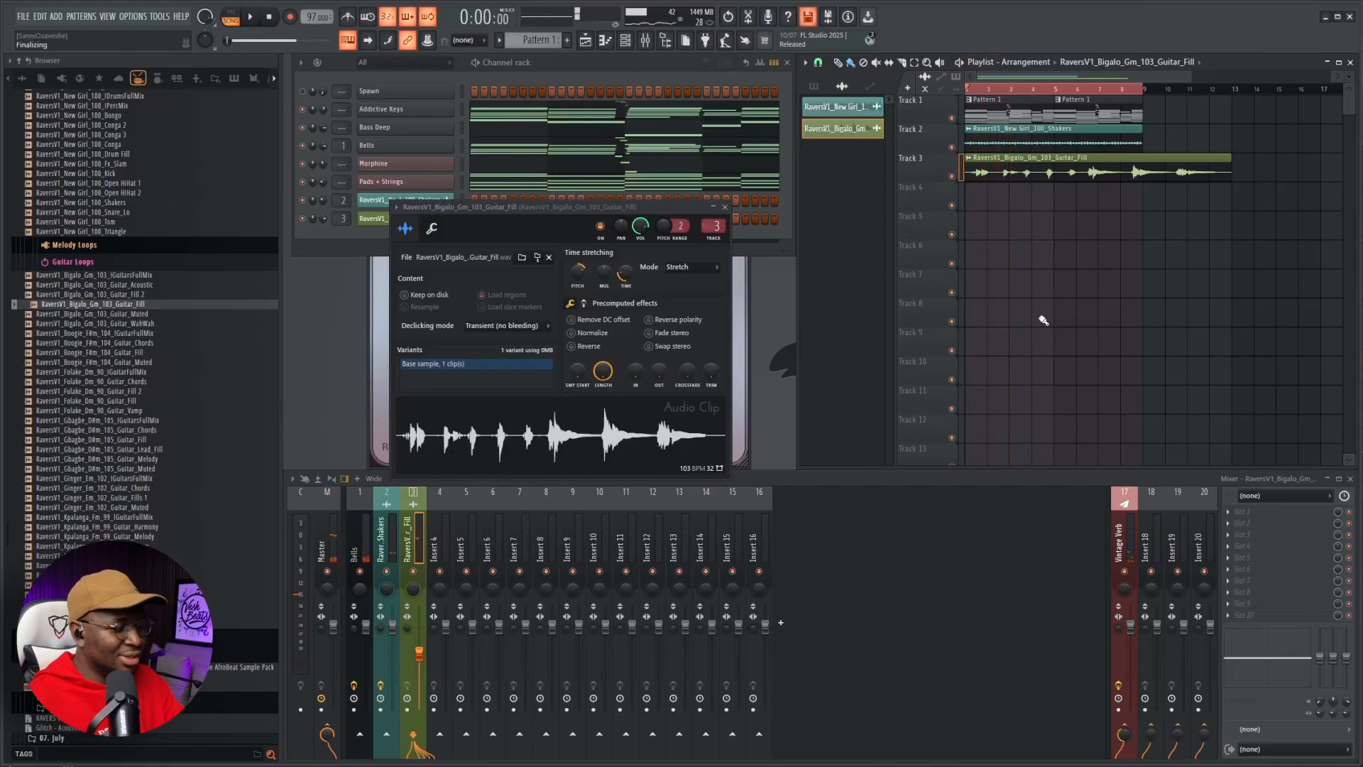
- Create Pattern 2 and place it at bar 1 of playlist Track 4
key("F4")
left_click(975, 208)
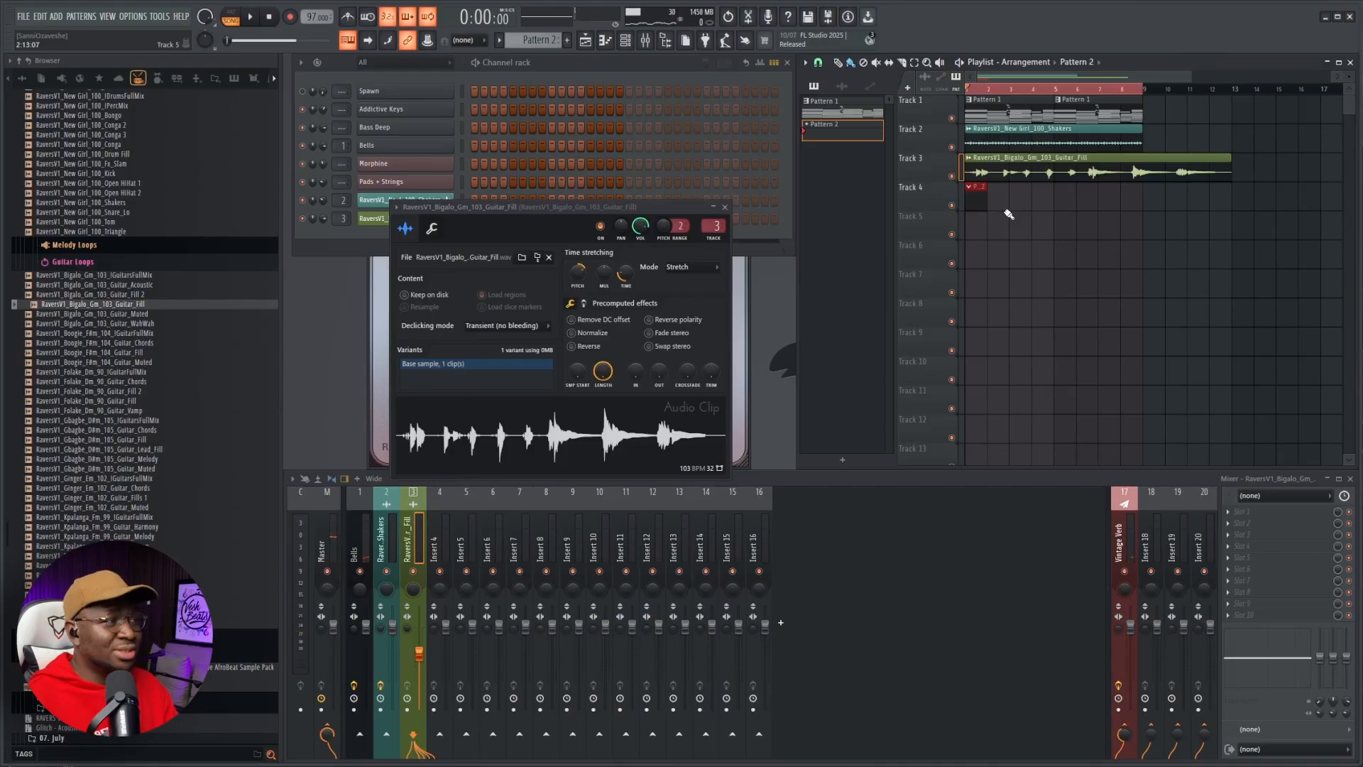
- Audition the Kick one-shots and add RaversV1_Kick (Kpalanga) as a new channel in the channel rack
left_click(73, 262)
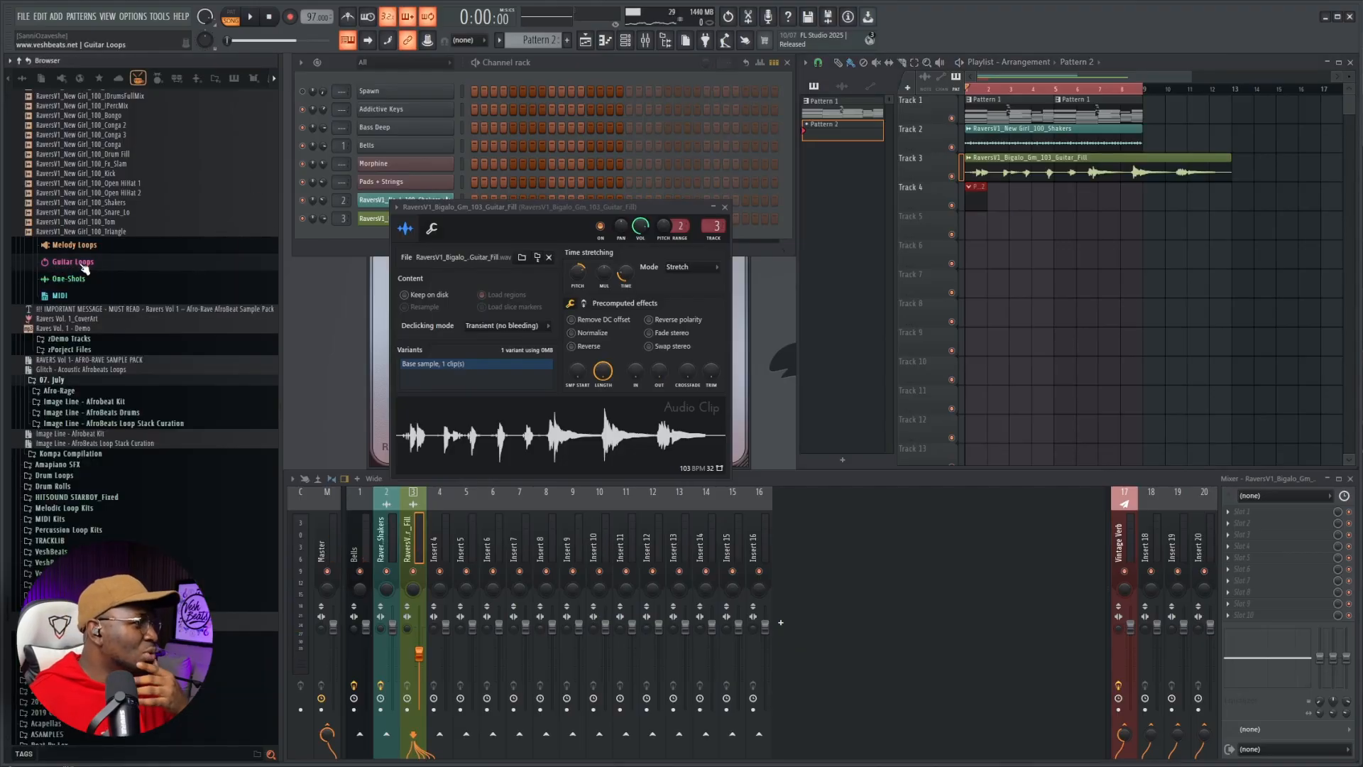
scroll(85, 341, "down", 4)
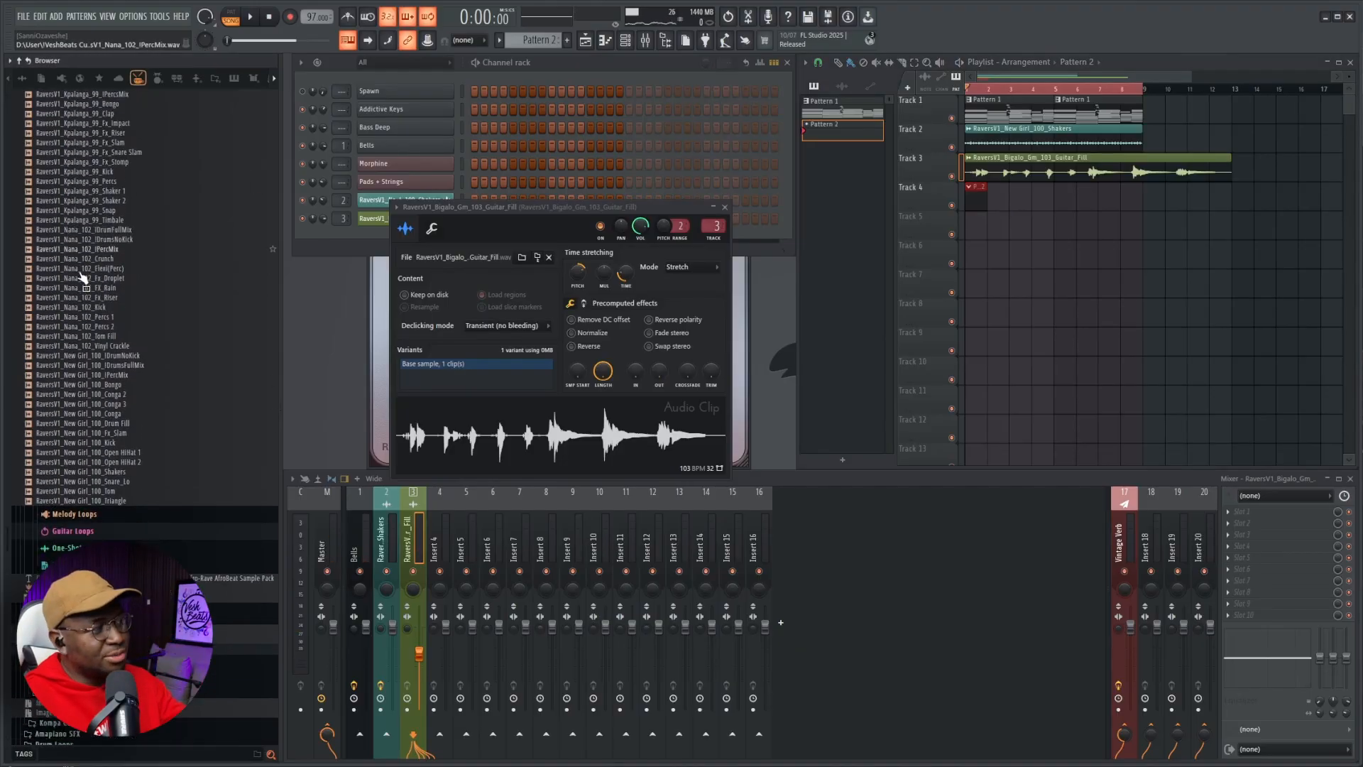
left_click(87, 455)
scroll(88, 459, "down", 1)
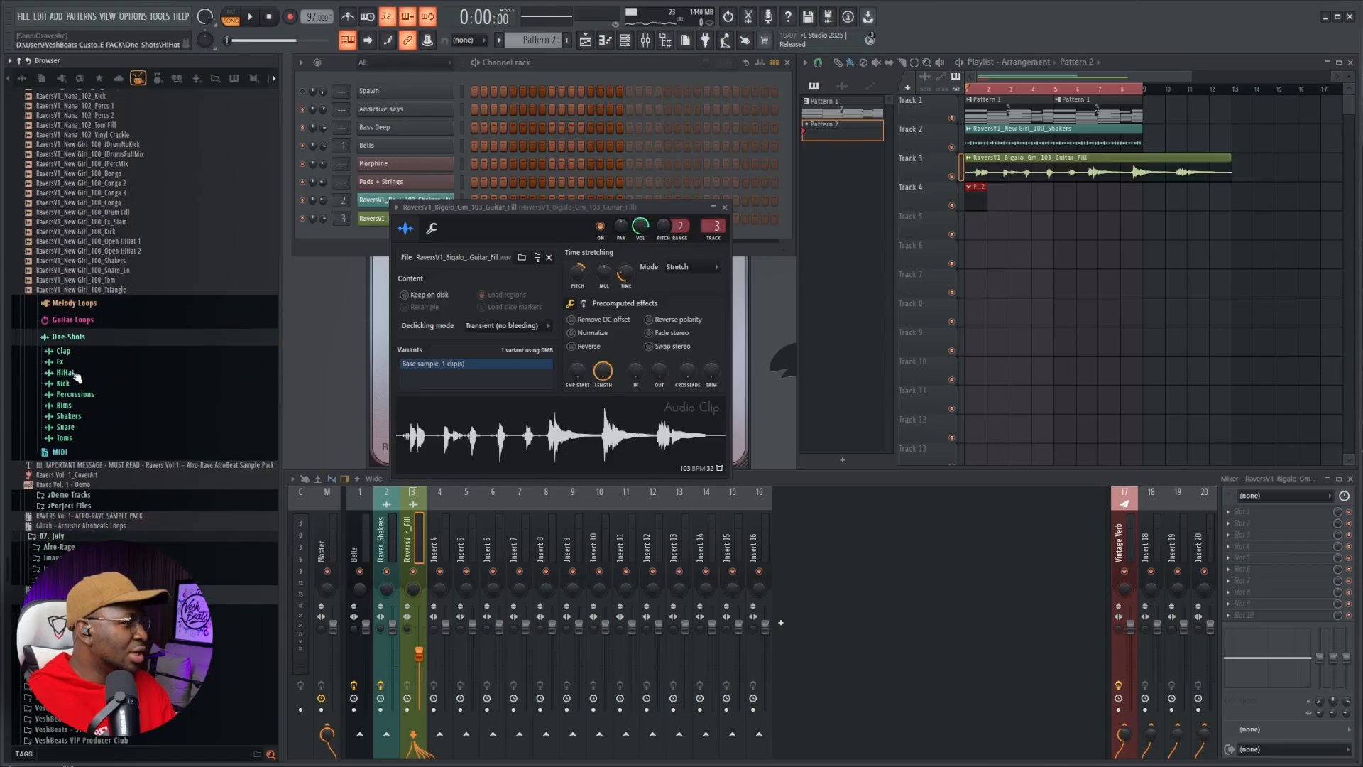
left_click(77, 385)
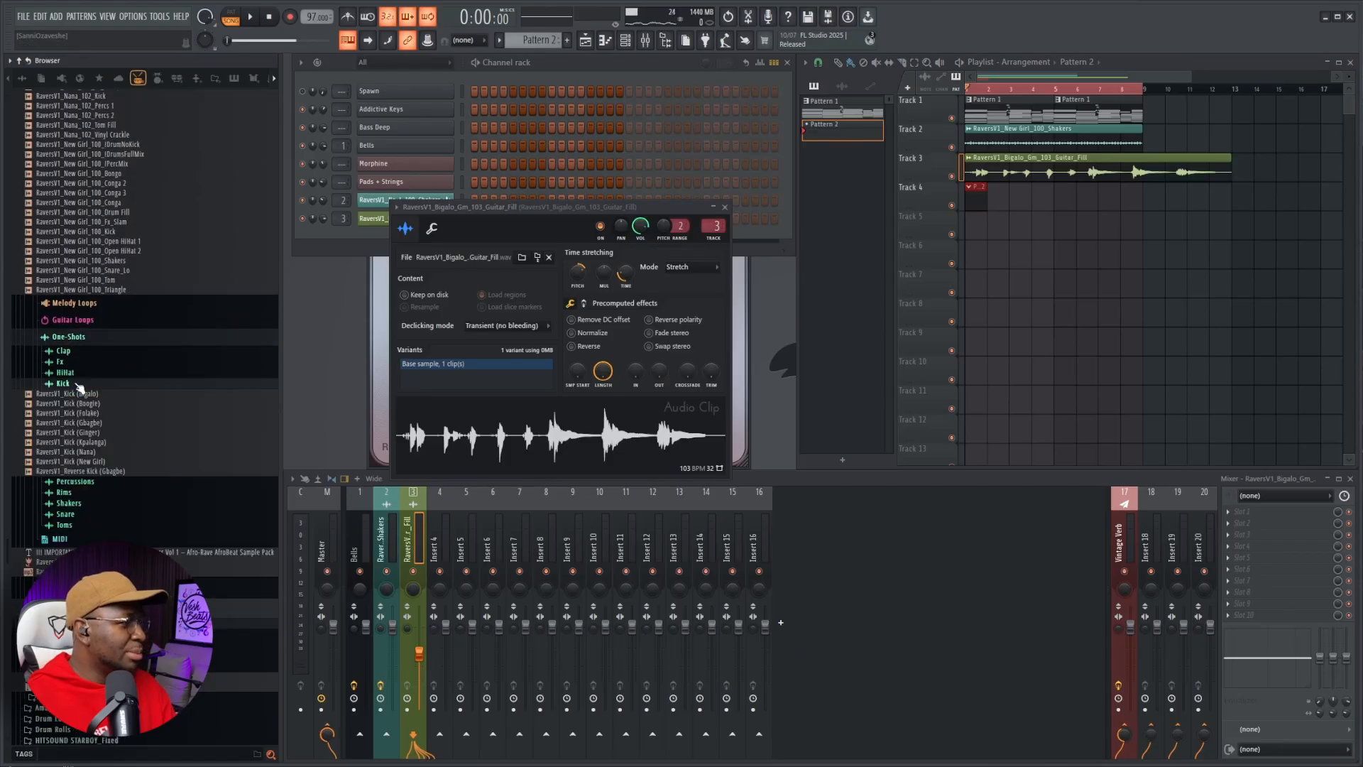
left_click(110, 433)
left_click(108, 443)
left_click(107, 452)
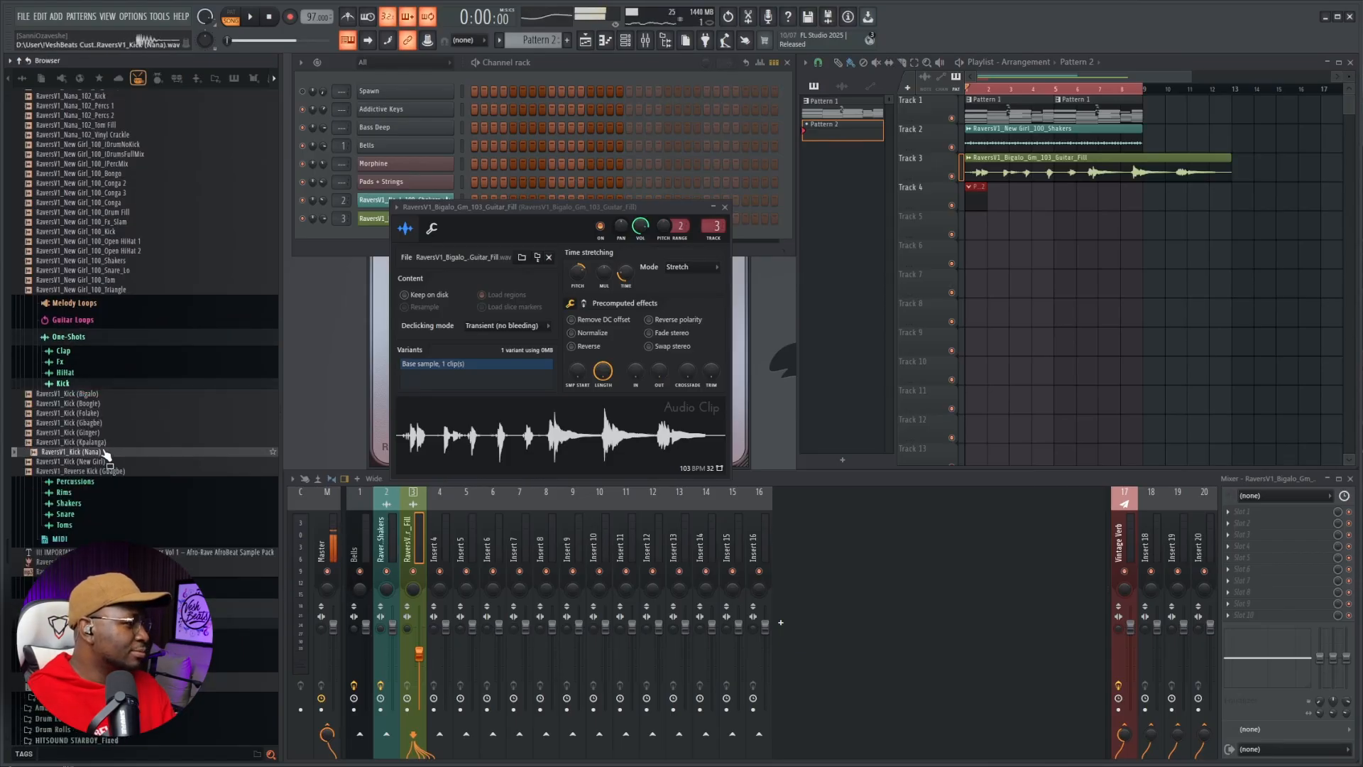
left_click(107, 442)
key("space")
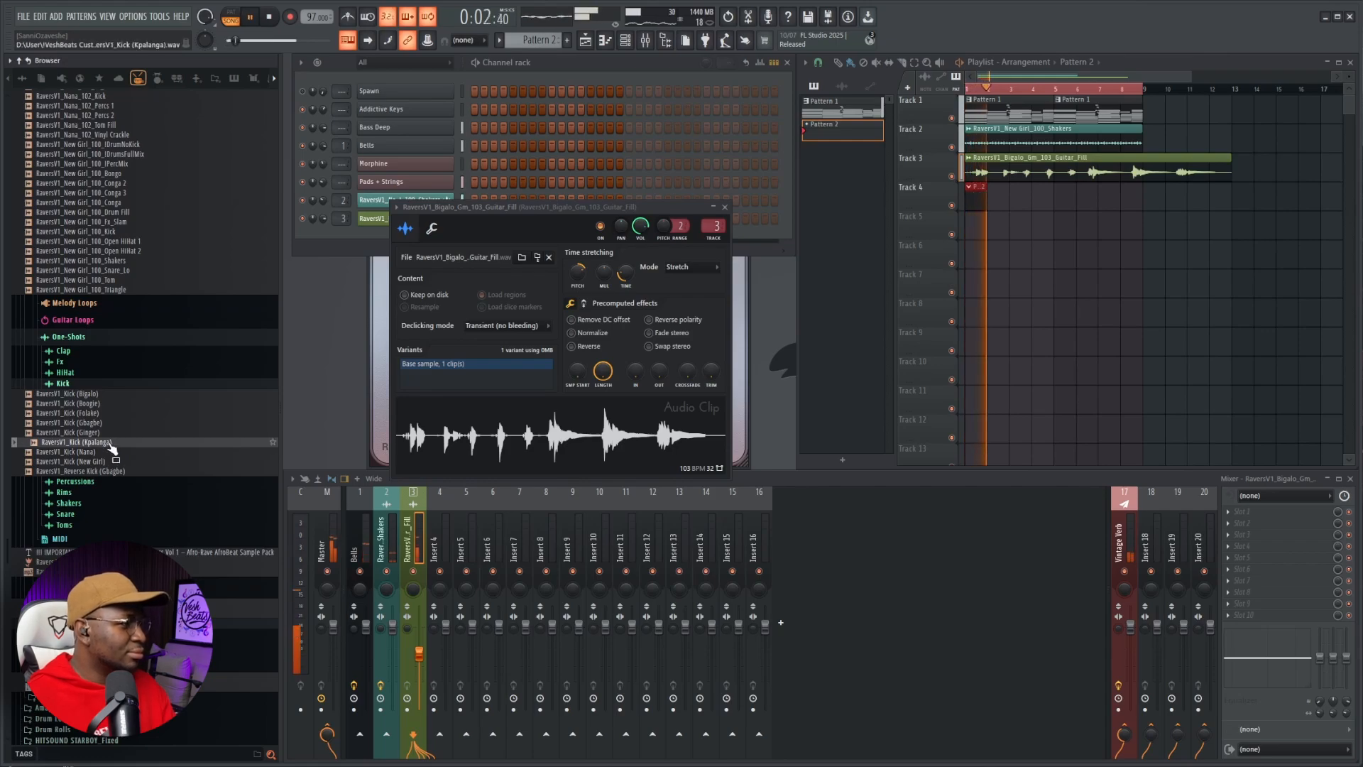
left_click_drag(108, 445, 340, 245)
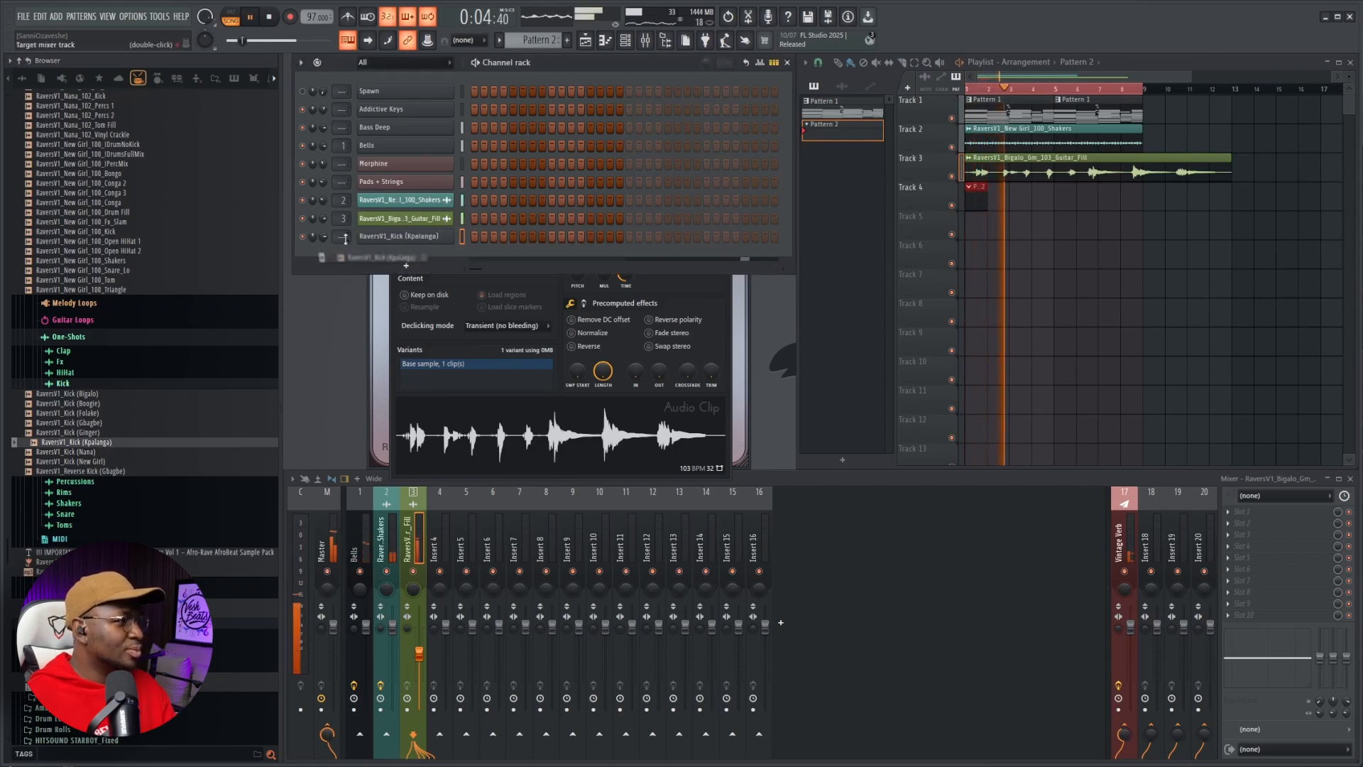
key("space")
- Extend Pattern 2 to 32 steps and fill the RaversV1_Kick (Kpalanga) channel on every 4th step
right_click(447, 236)
left_click(586, 284)
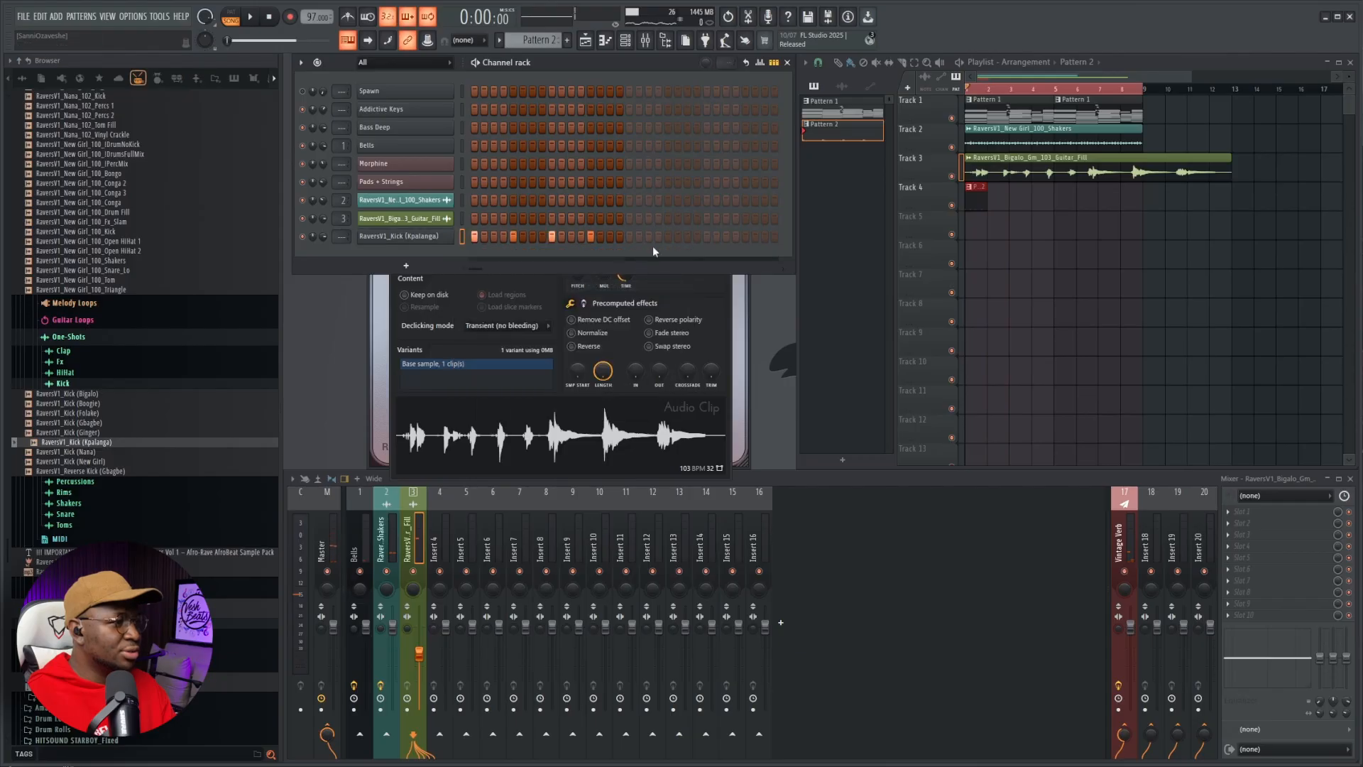
right_click(449, 236)
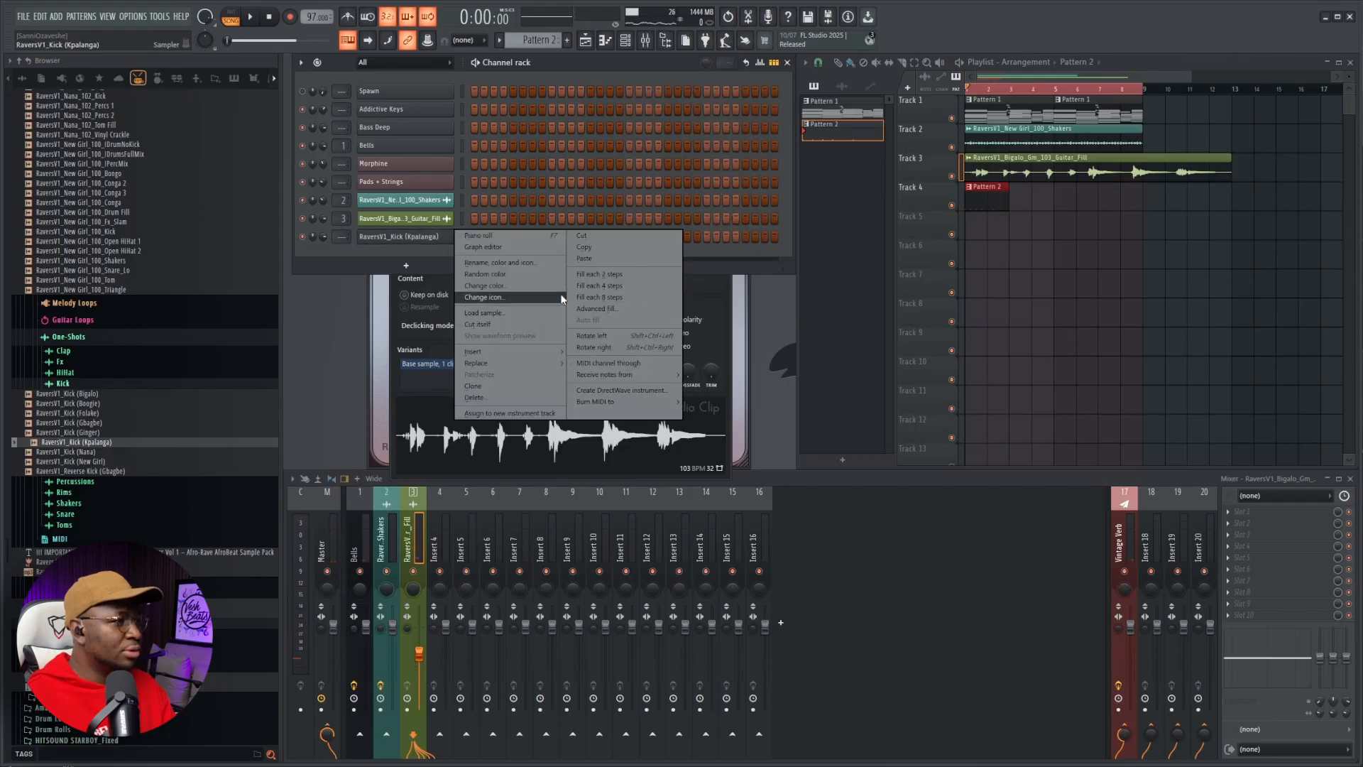
left_click(606, 287)
- Repeat the two-bar Pattern 2 clip along playlist Track 4 through bar 8 and play the arrangement
key("space")
left_click_drag(1013, 206, 1120, 206)
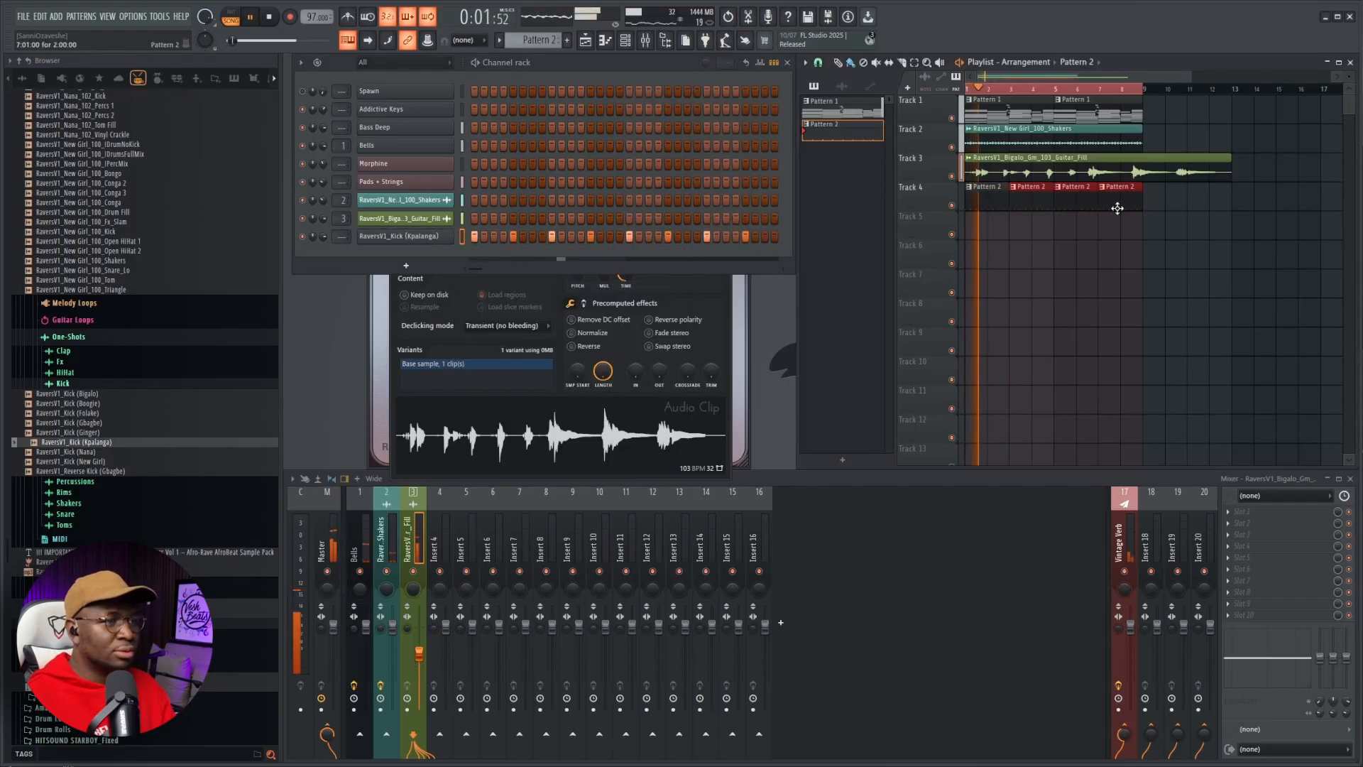
key("space")
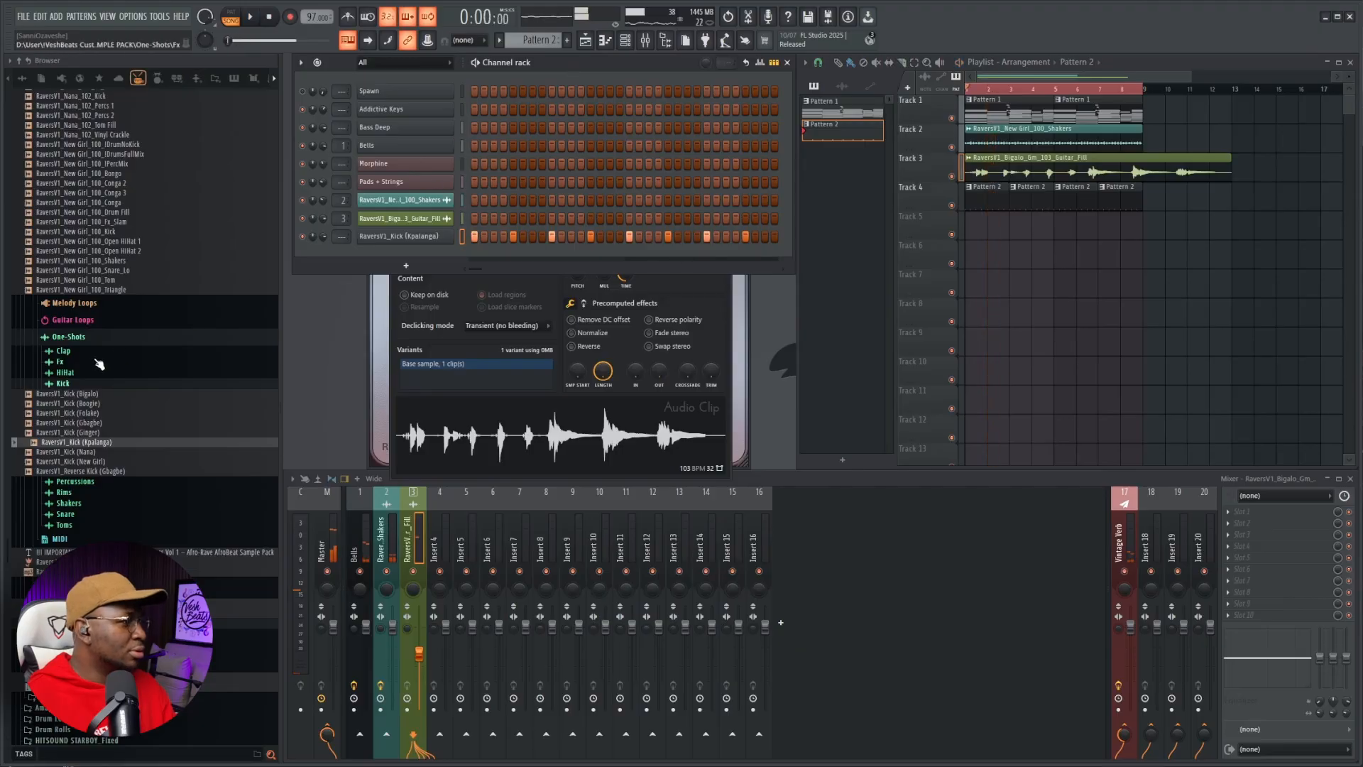
- Audition the Clap one-shots and add RaversV1_Clap (Ginger) as a new channel below the kick
left_click(71, 352)
left_click_drag(80, 370, 91, 365)
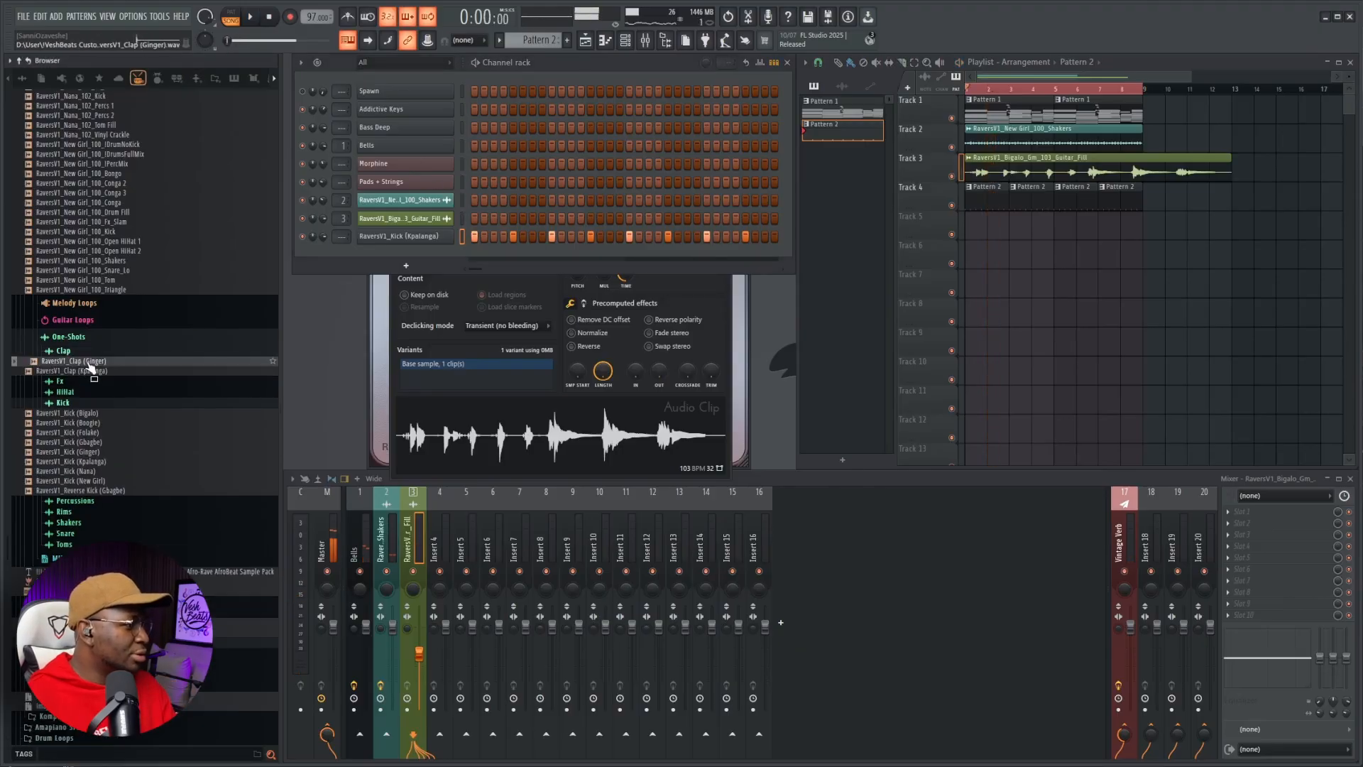
left_click_drag(400, 257, 376, 259)
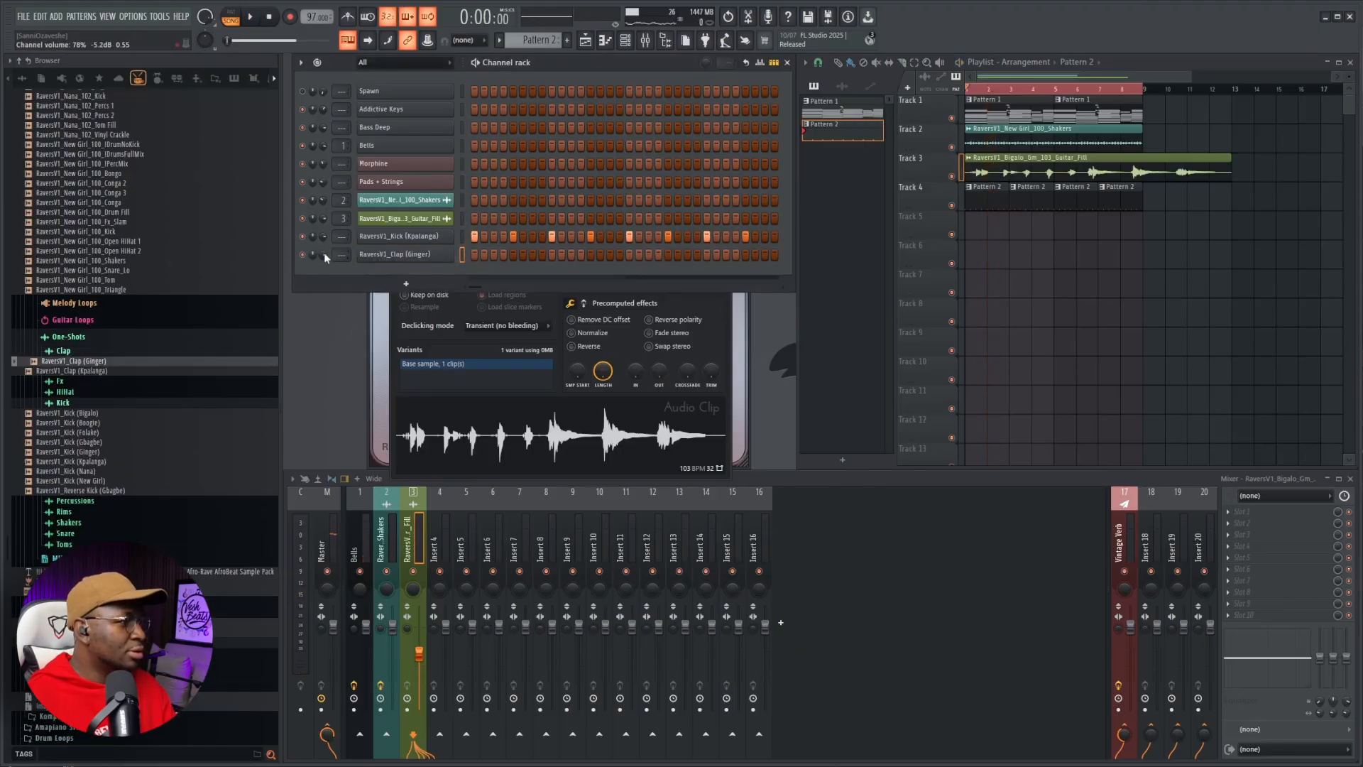
- Place claps on steps 5, 13, 21 and 29 of Pattern 2 and add main swing while playing the arrangement
left_click(513, 254)
key("space")
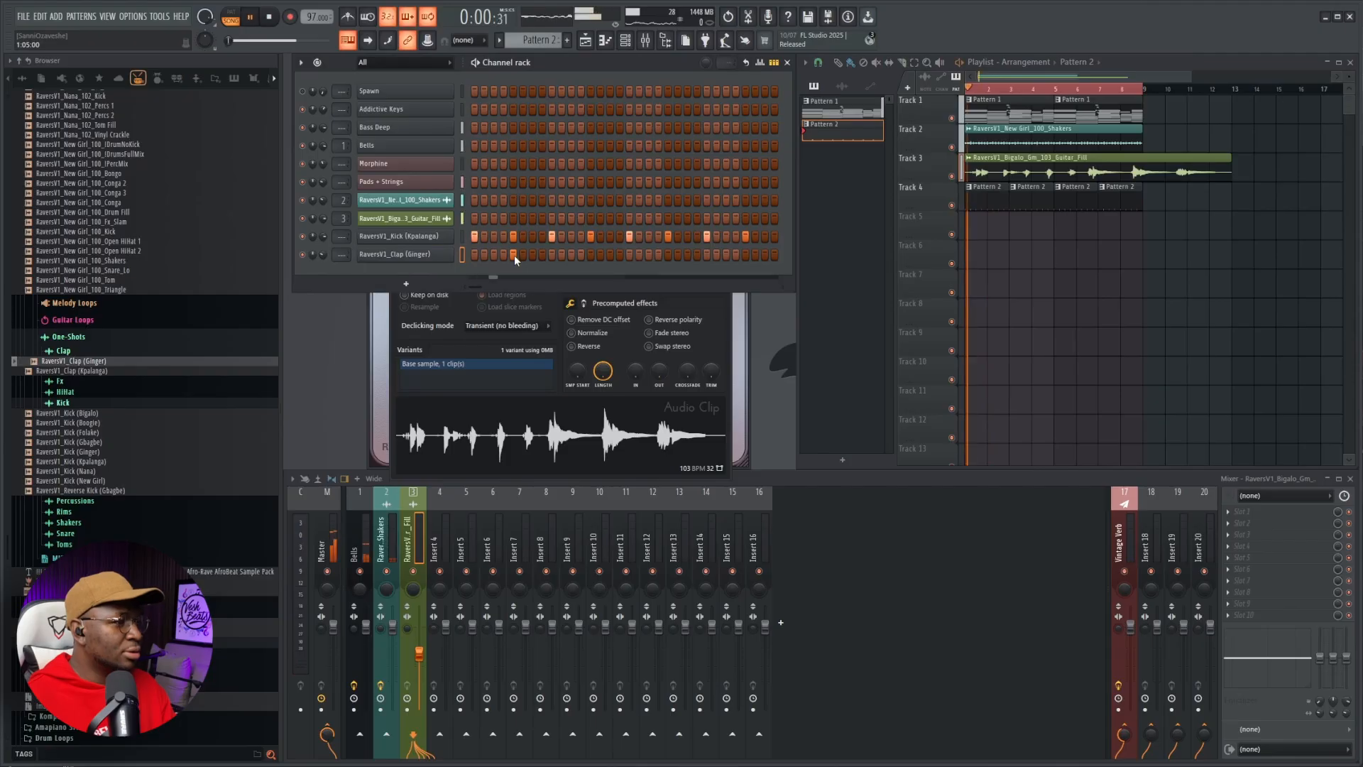
left_click(593, 254)
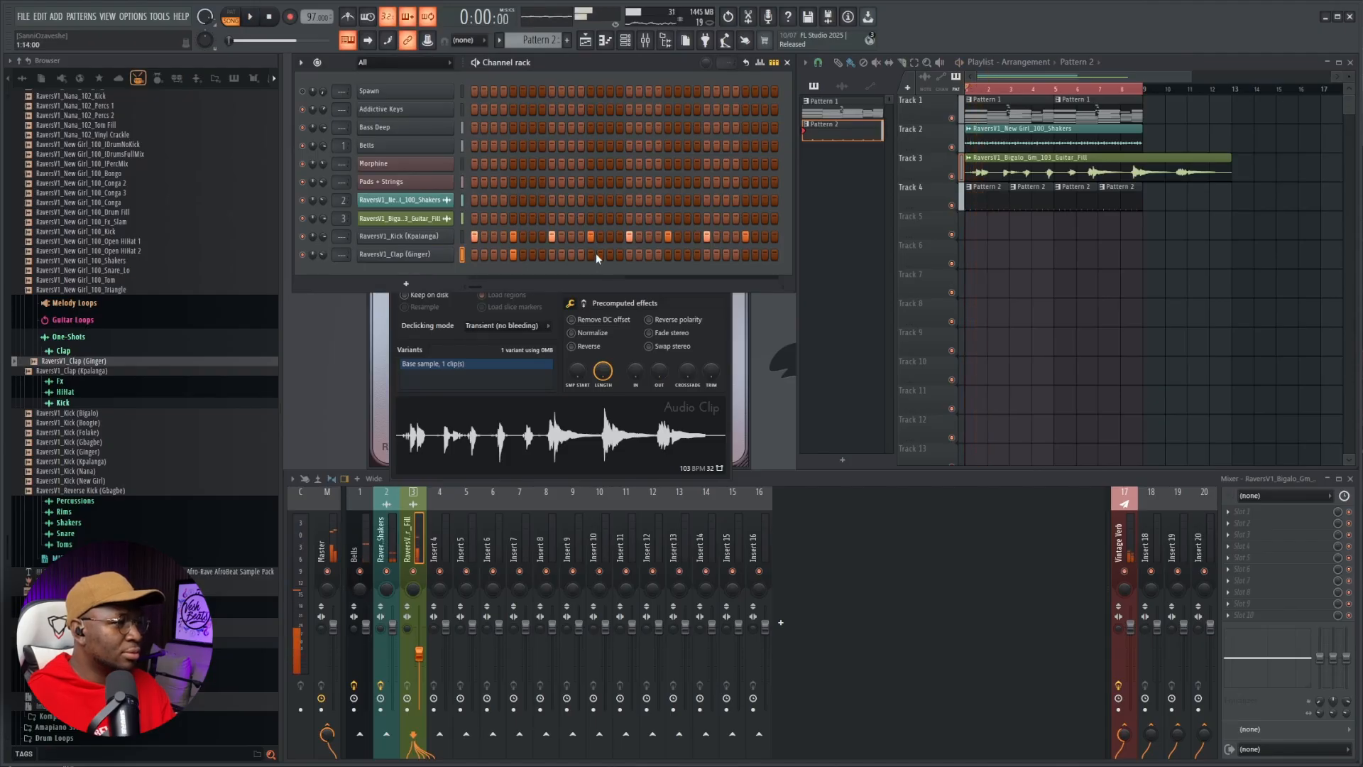
left_click(667, 254)
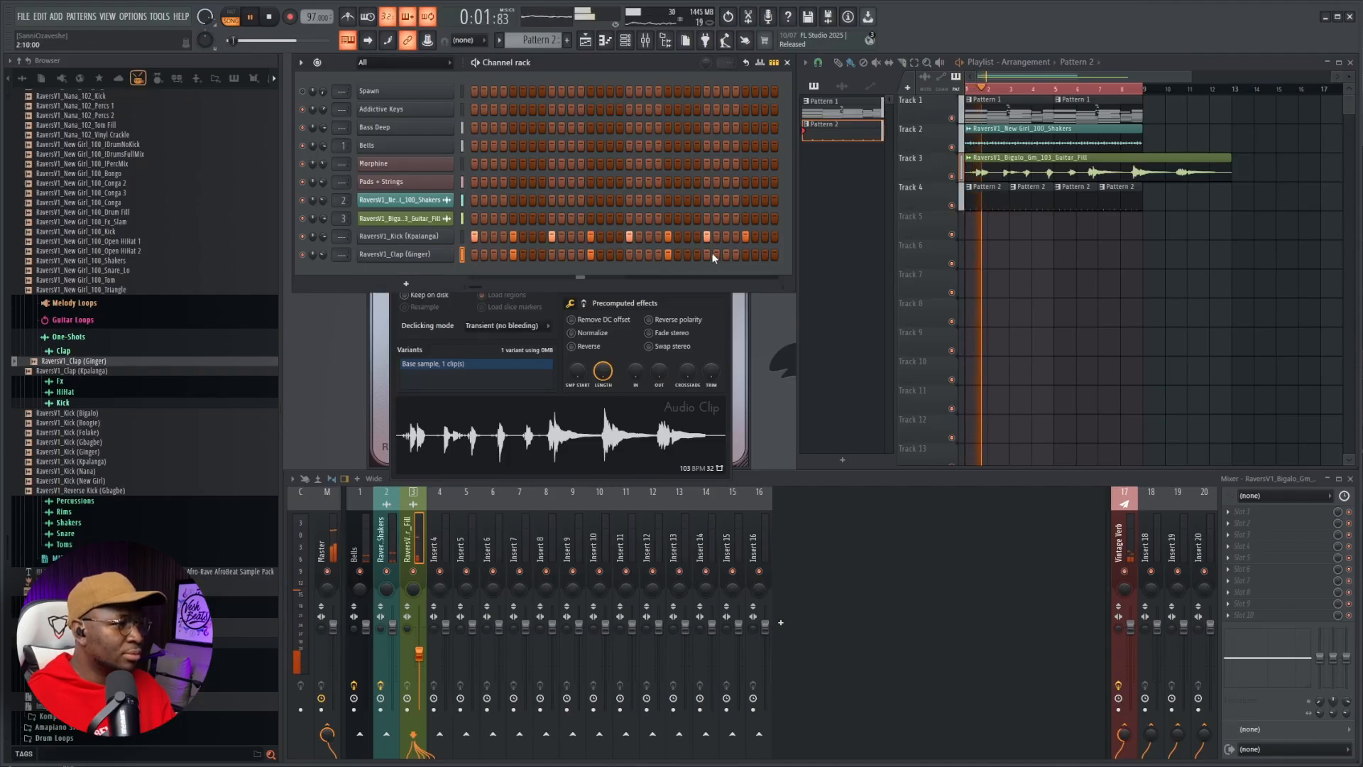
left_click(745, 255)
key("space")
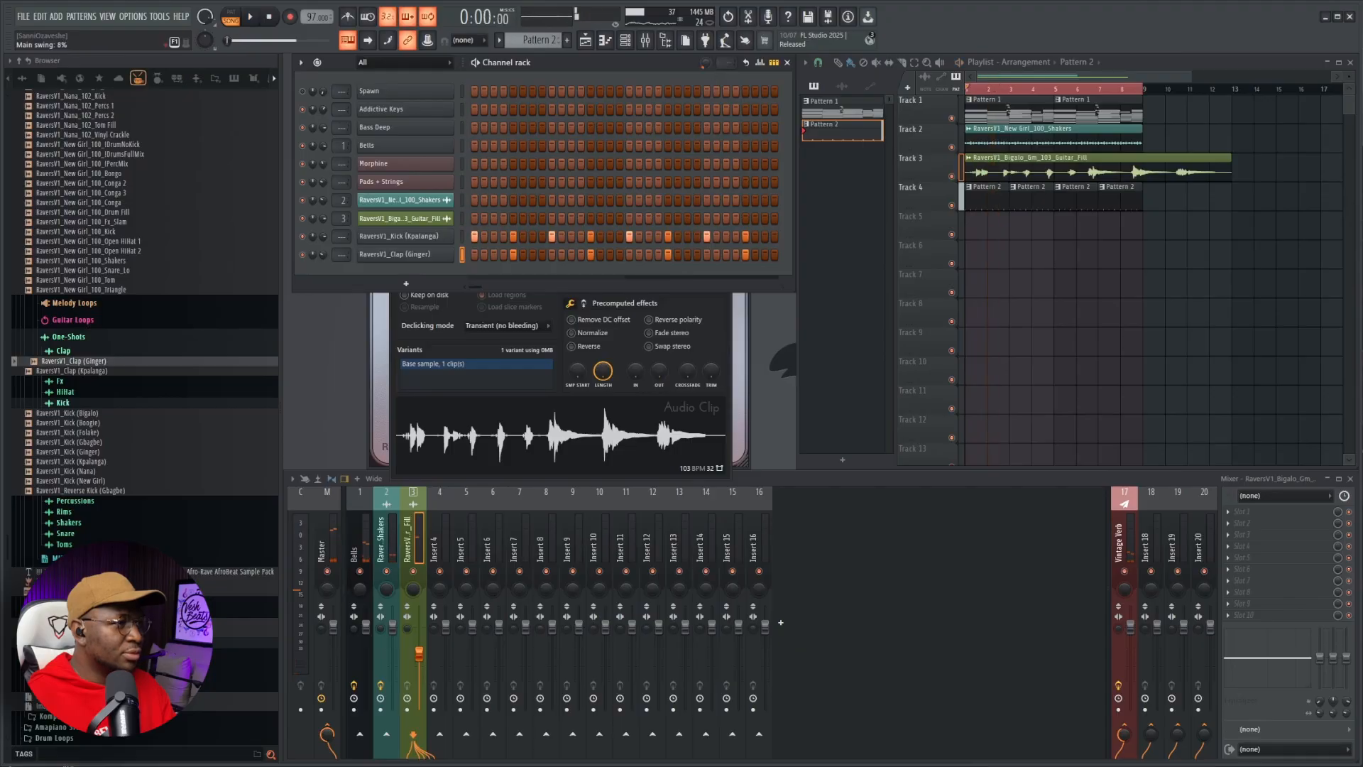
key("space")
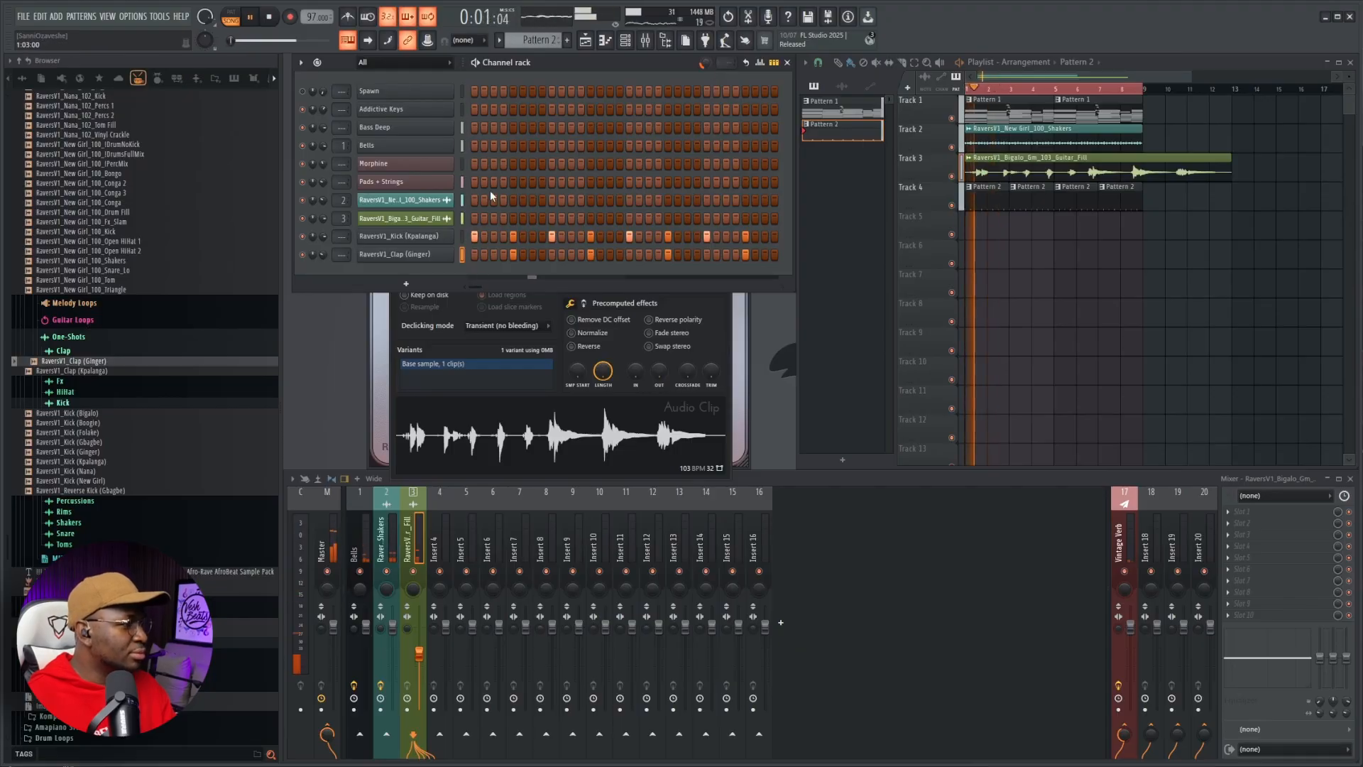
- Audition the HiHat one-shots and add RaversV1_Open HiHat 2 (New Girl) as a new channel below the clap
left_click(69, 404)
left_click(69, 393)
key("space")
left_click(75, 422)
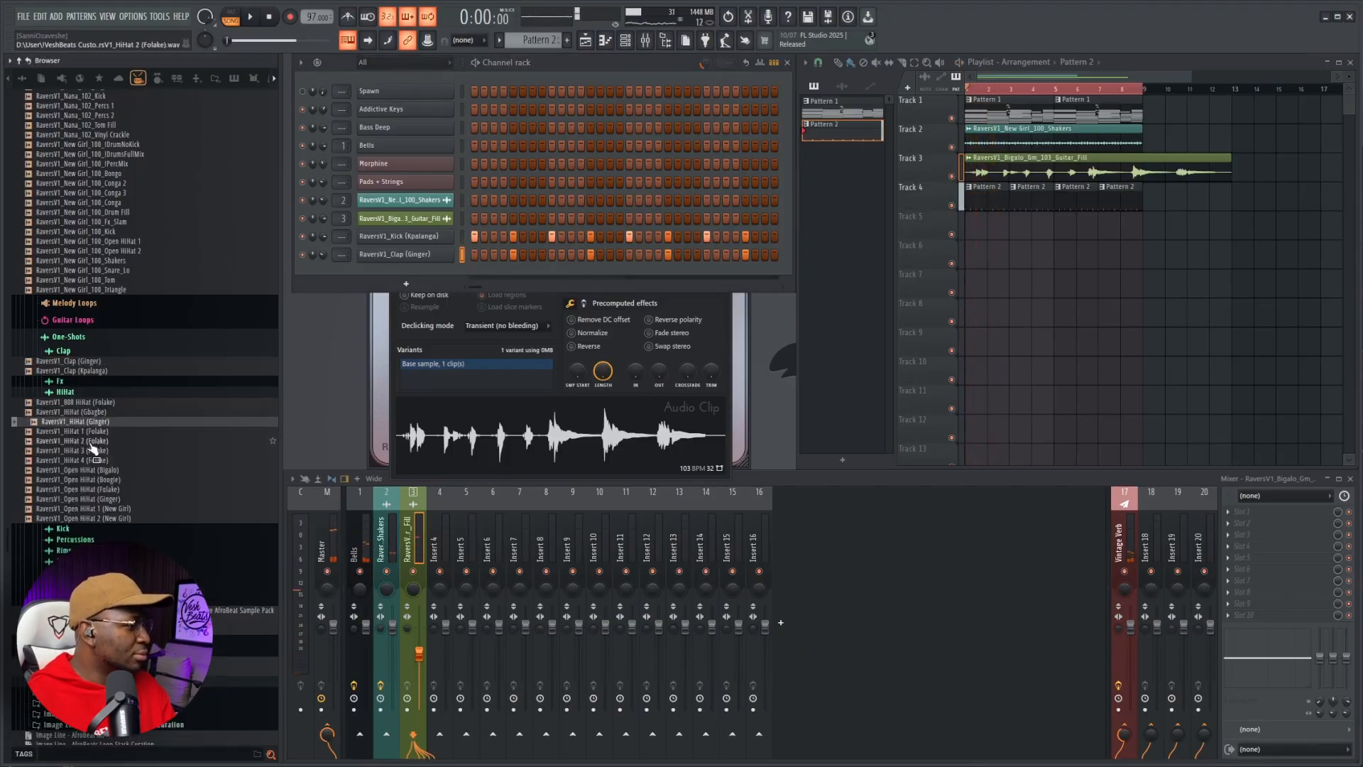
left_click(89, 443)
left_click(111, 490)
left_click(110, 499)
left_click(111, 509)
left_click(111, 518)
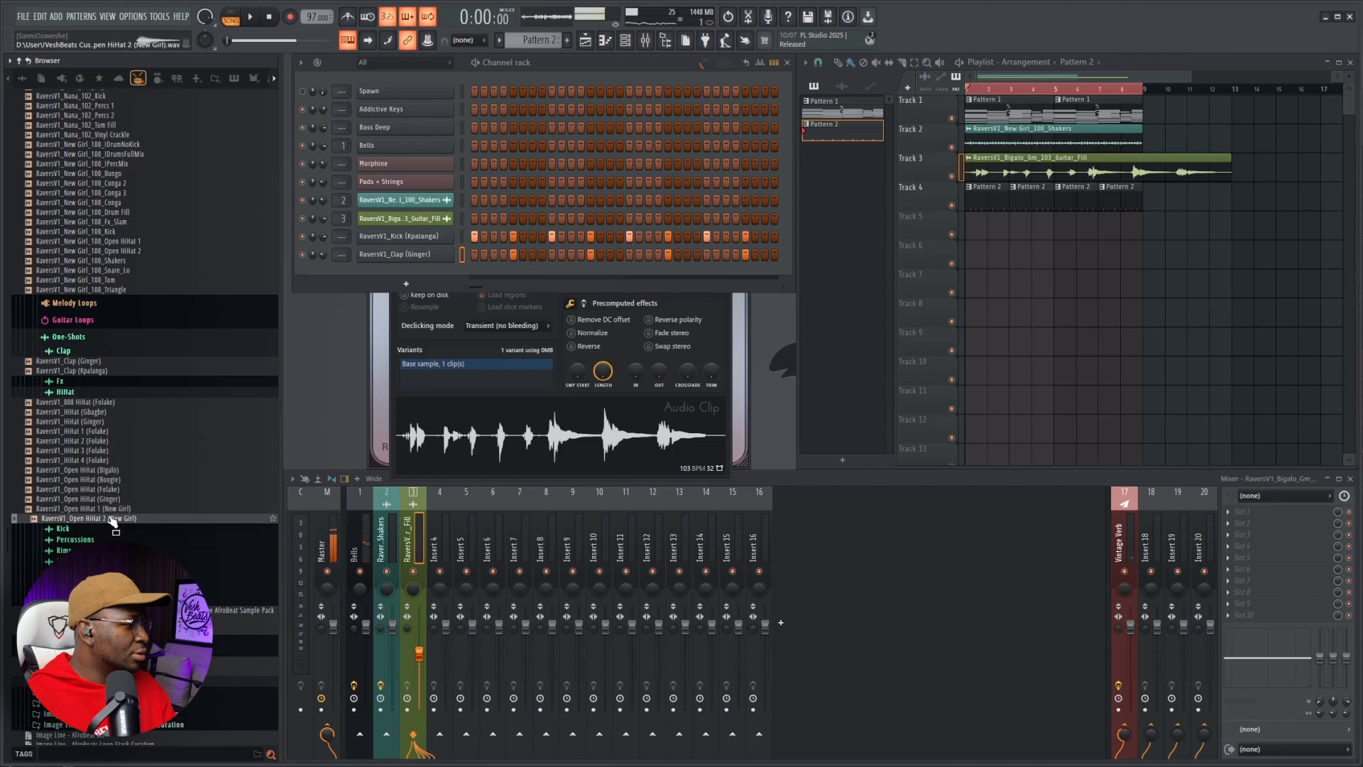
left_click_drag(338, 381, 383, 270)
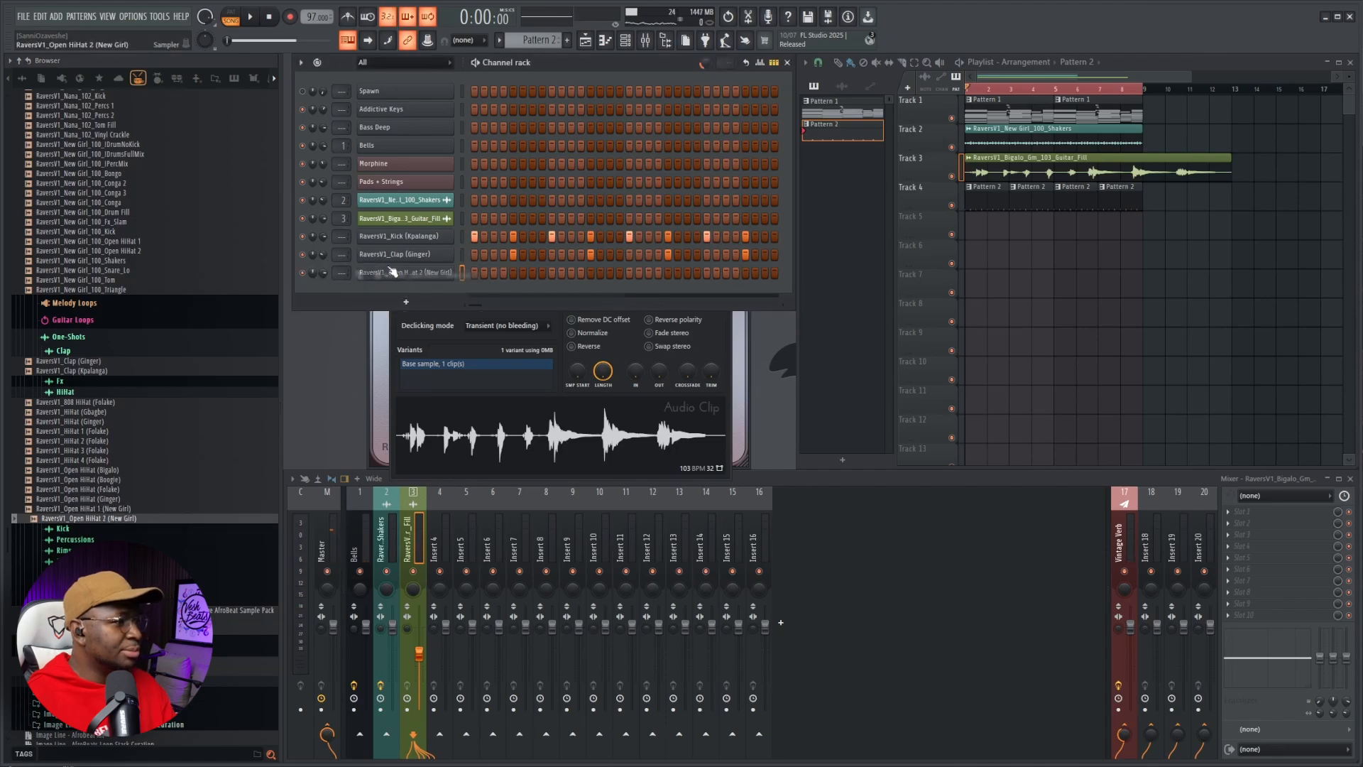
- Set up the open hi-hat's sampler with a quick fade-out, the Stretch stretching method, an adjusted pitch and 45% channel volume
left_click(390, 269)
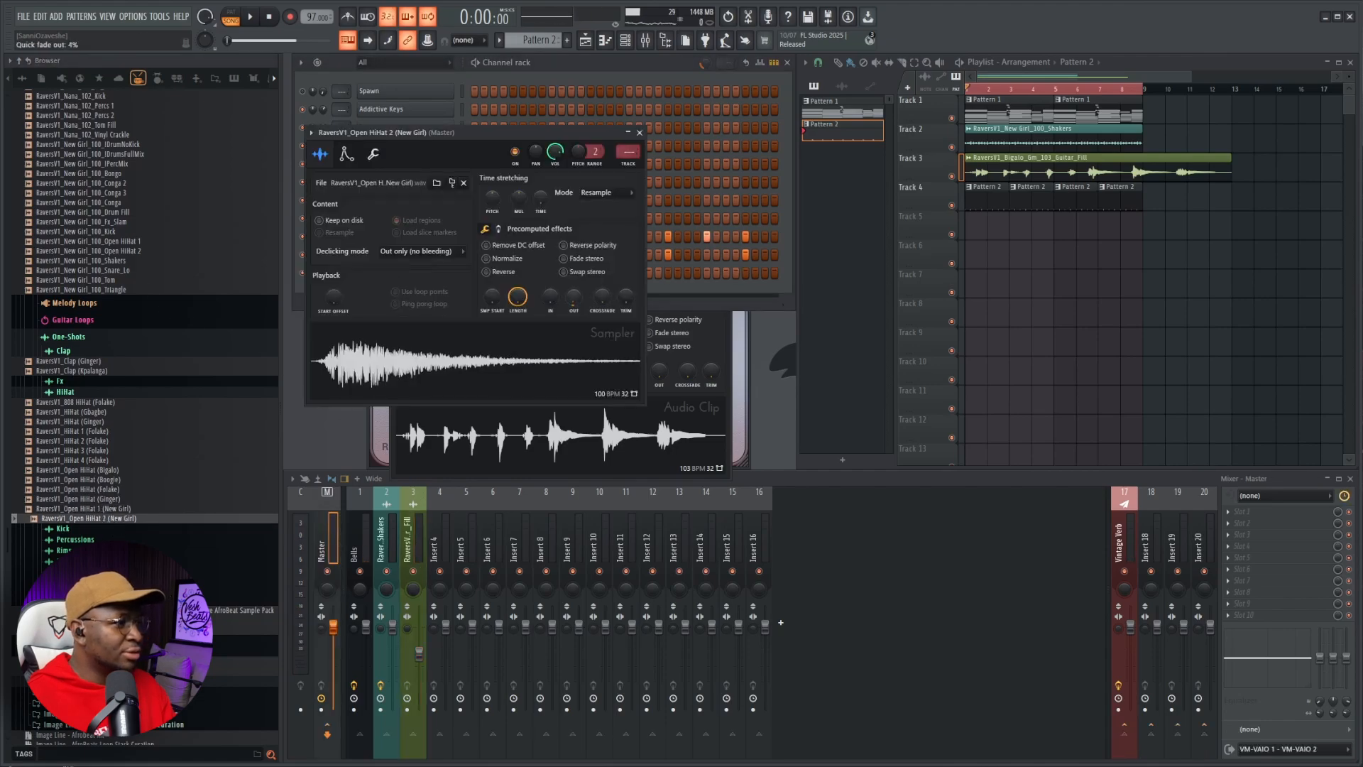
left_click_drag(574, 297, 580, 302)
left_click(595, 192)
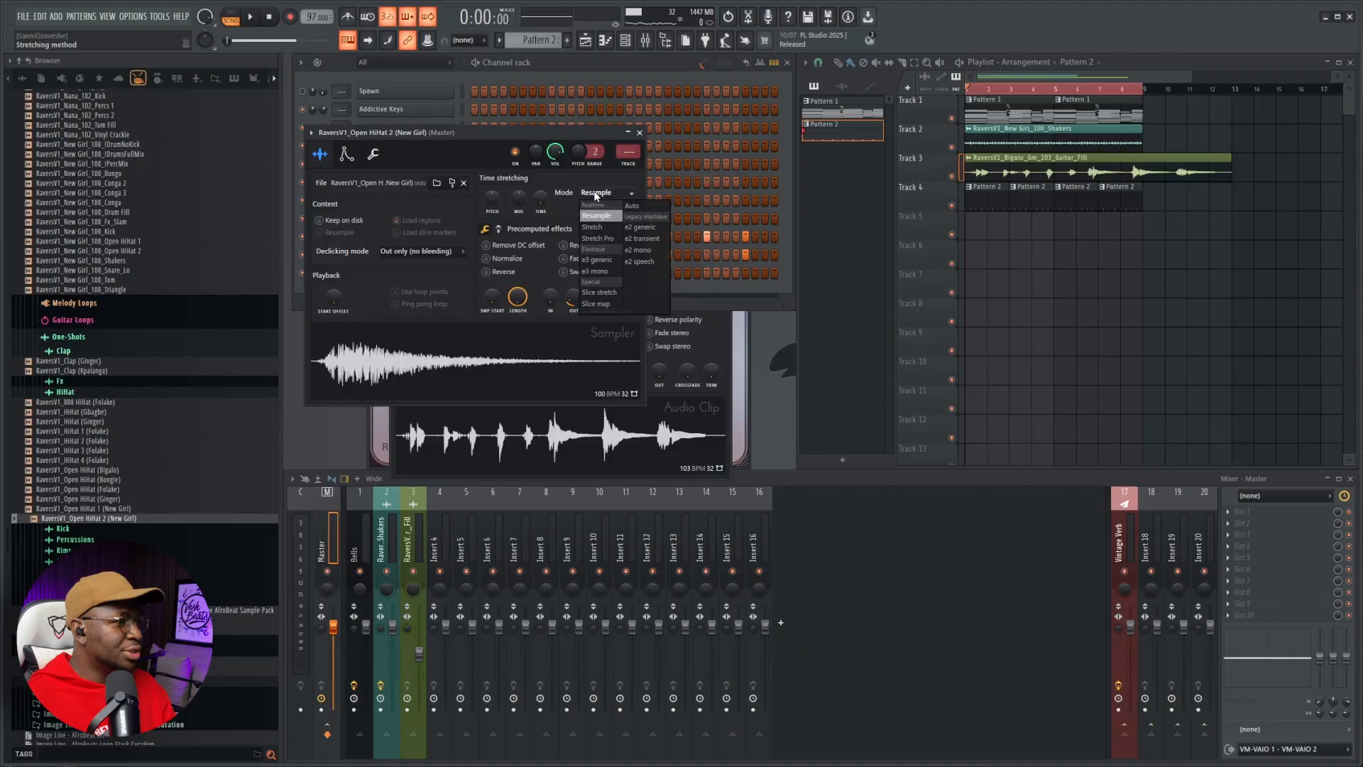
left_click(593, 227)
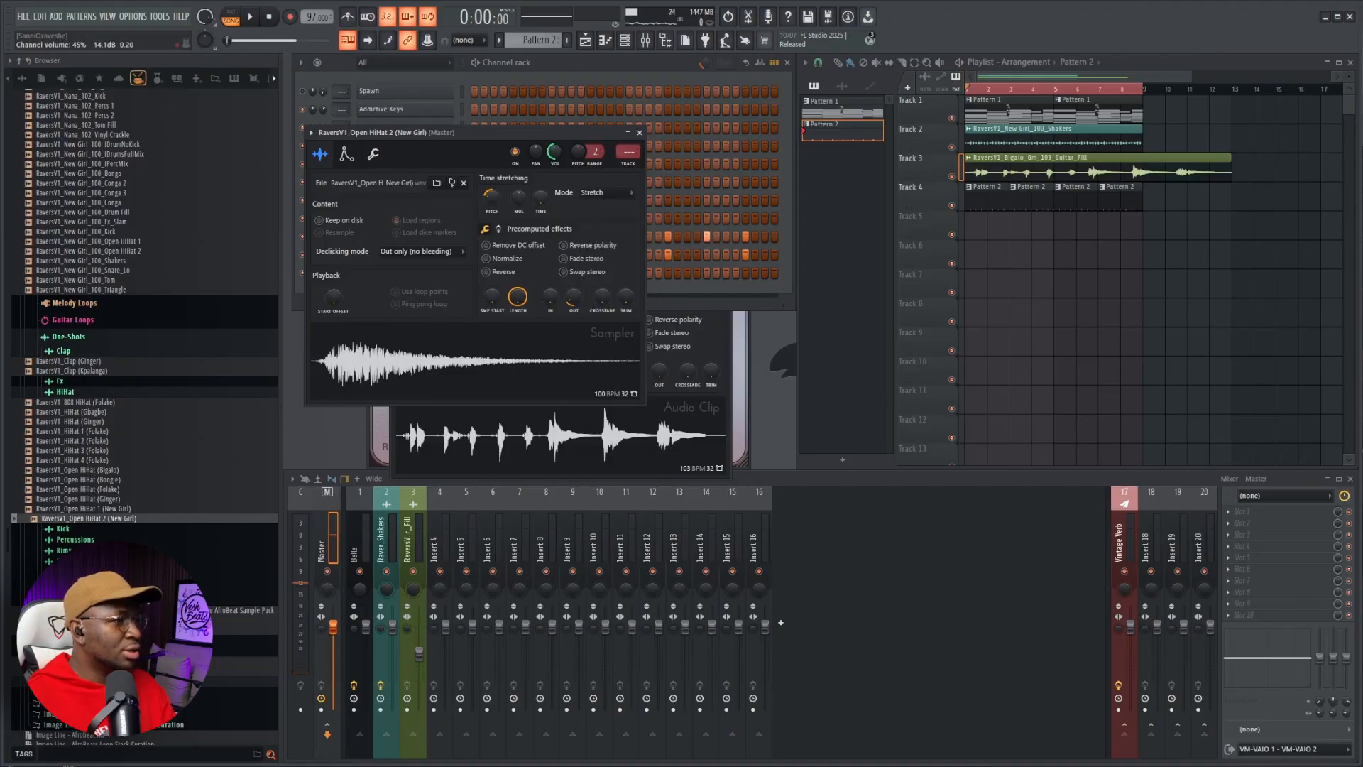
left_click(573, 67)
- Place open hi-hat hits on steps 3 and 19 of Pattern 2 while playing the arrangement
key("space")
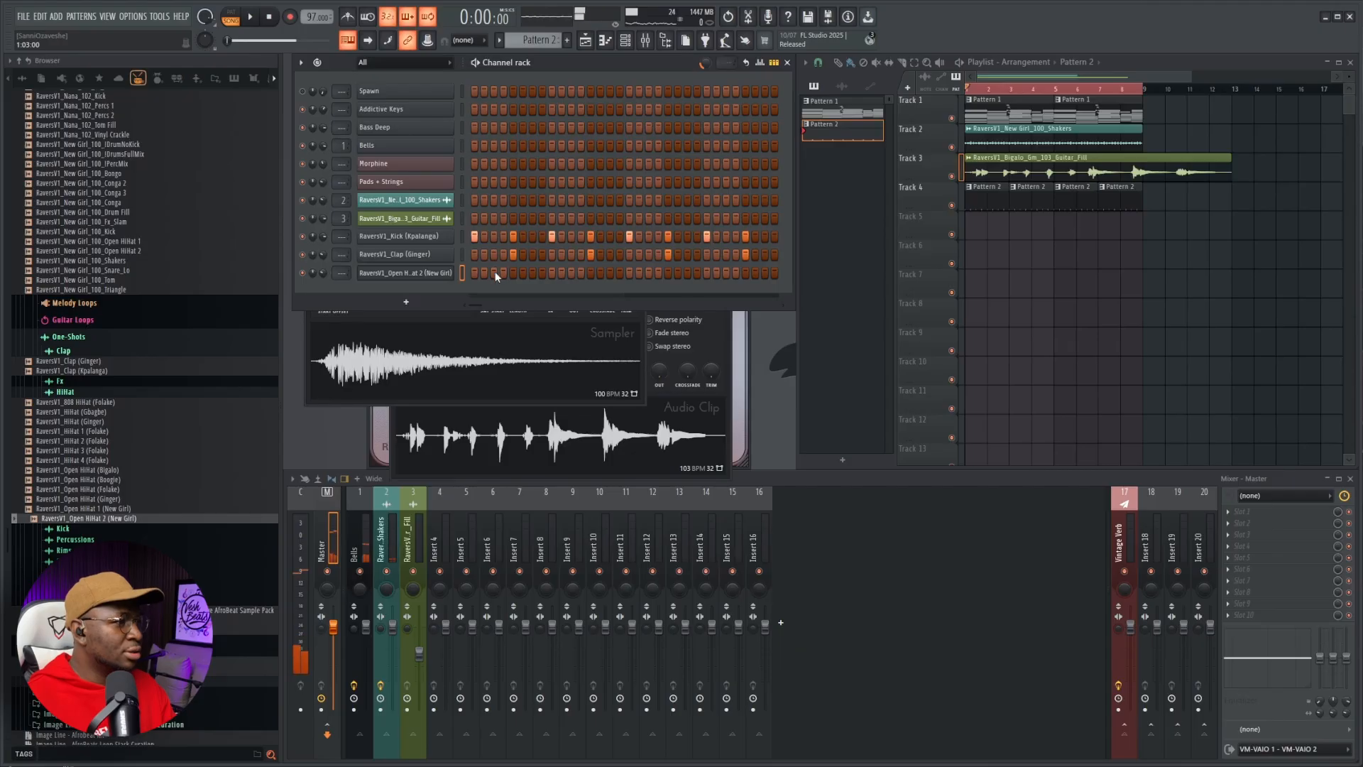
left_click(494, 272)
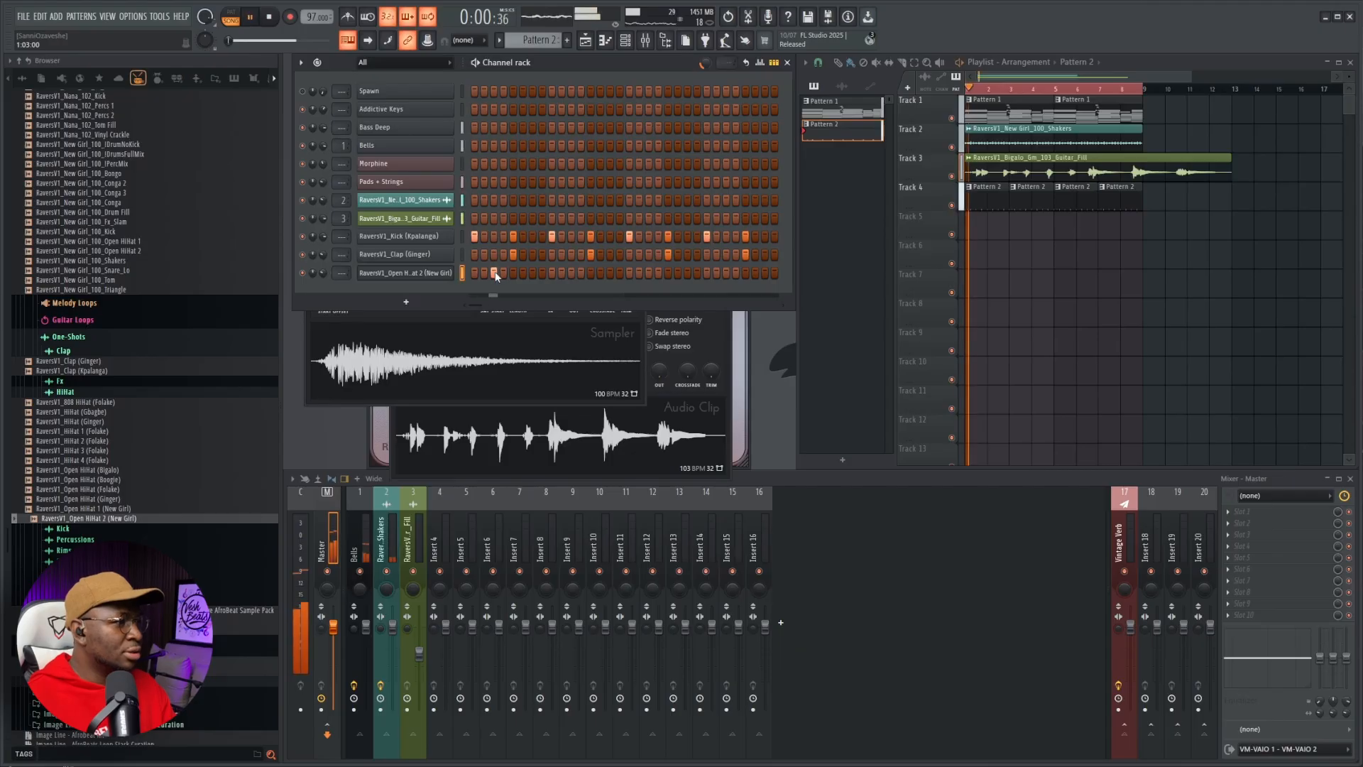
left_click(648, 273)
key("space")
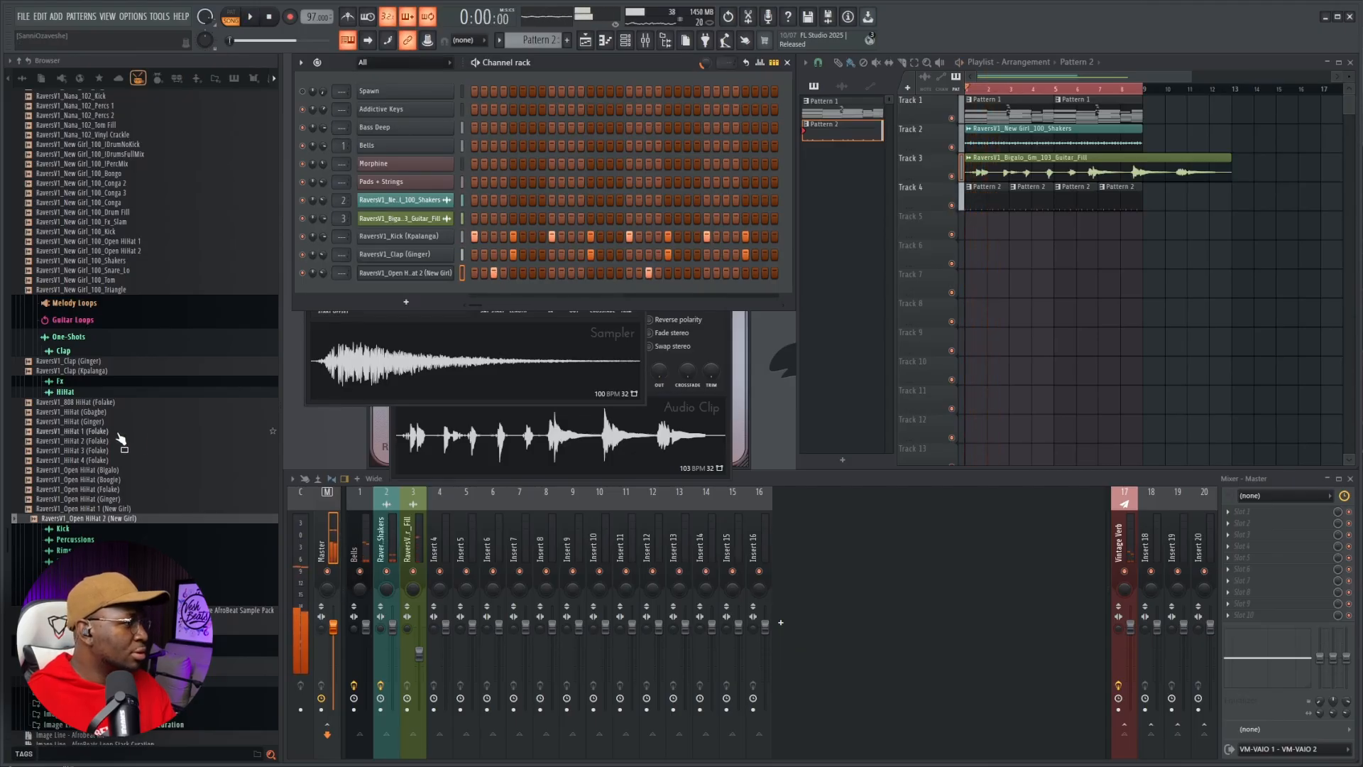
- Add RaversV1_HiHat 3 (Folake) as a new channel below the open hi-hat and place hits on steps 11 and 27
left_click_drag(112, 451, 315, 284)
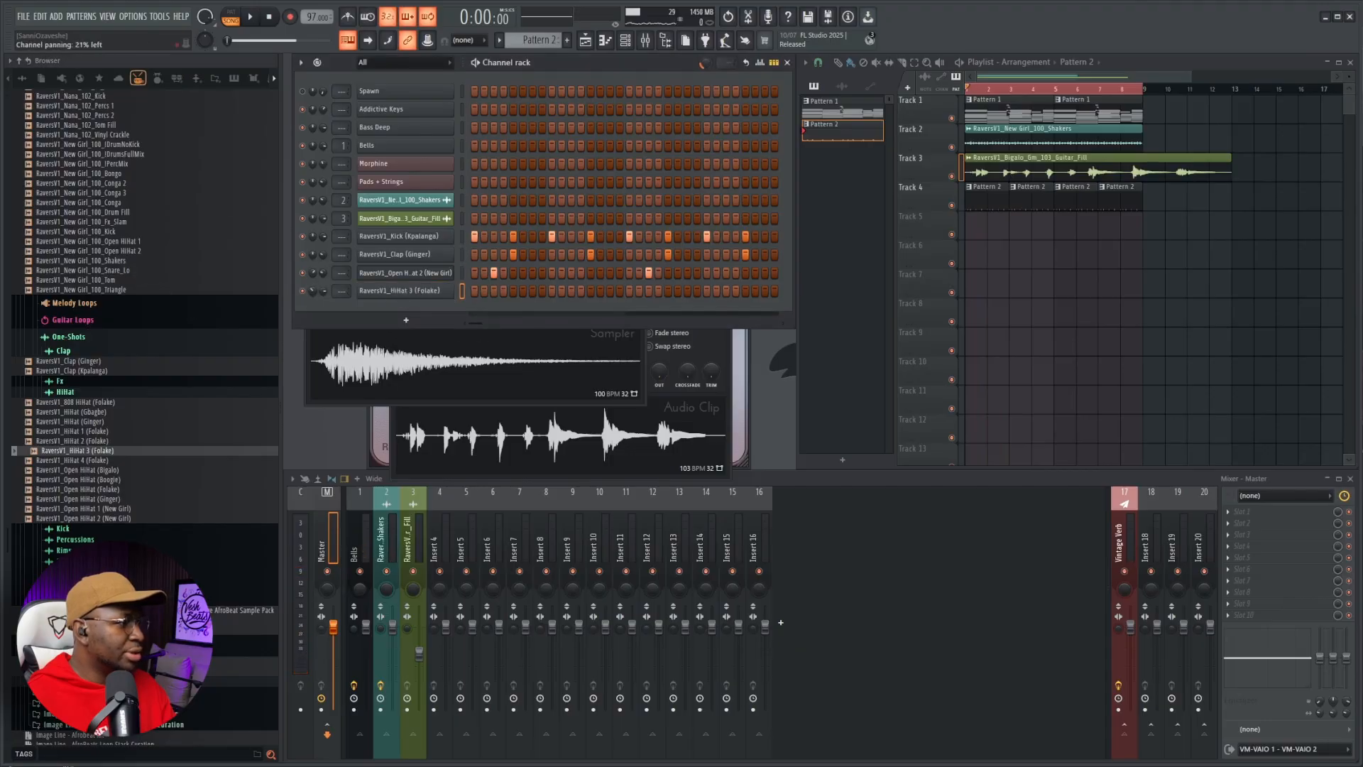
key("space")
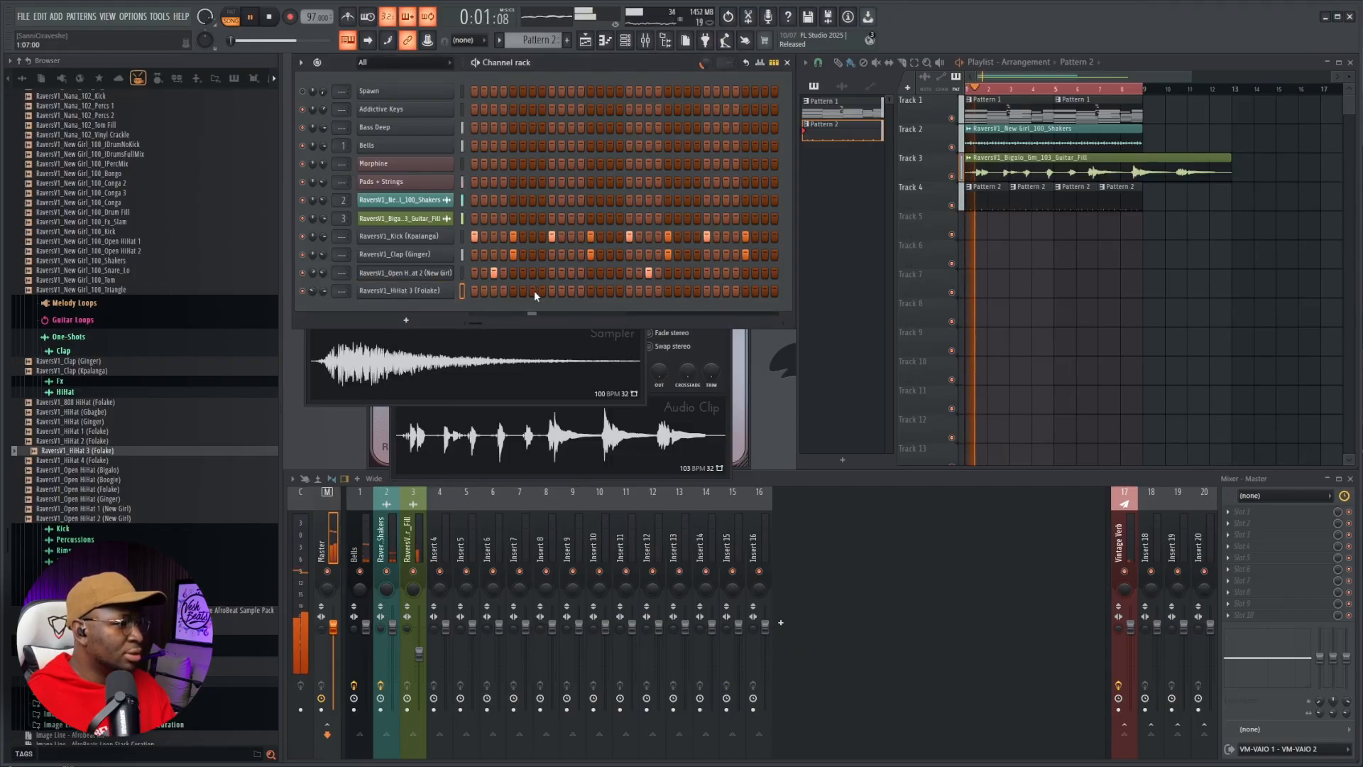
left_click(572, 291)
left_click(726, 291)
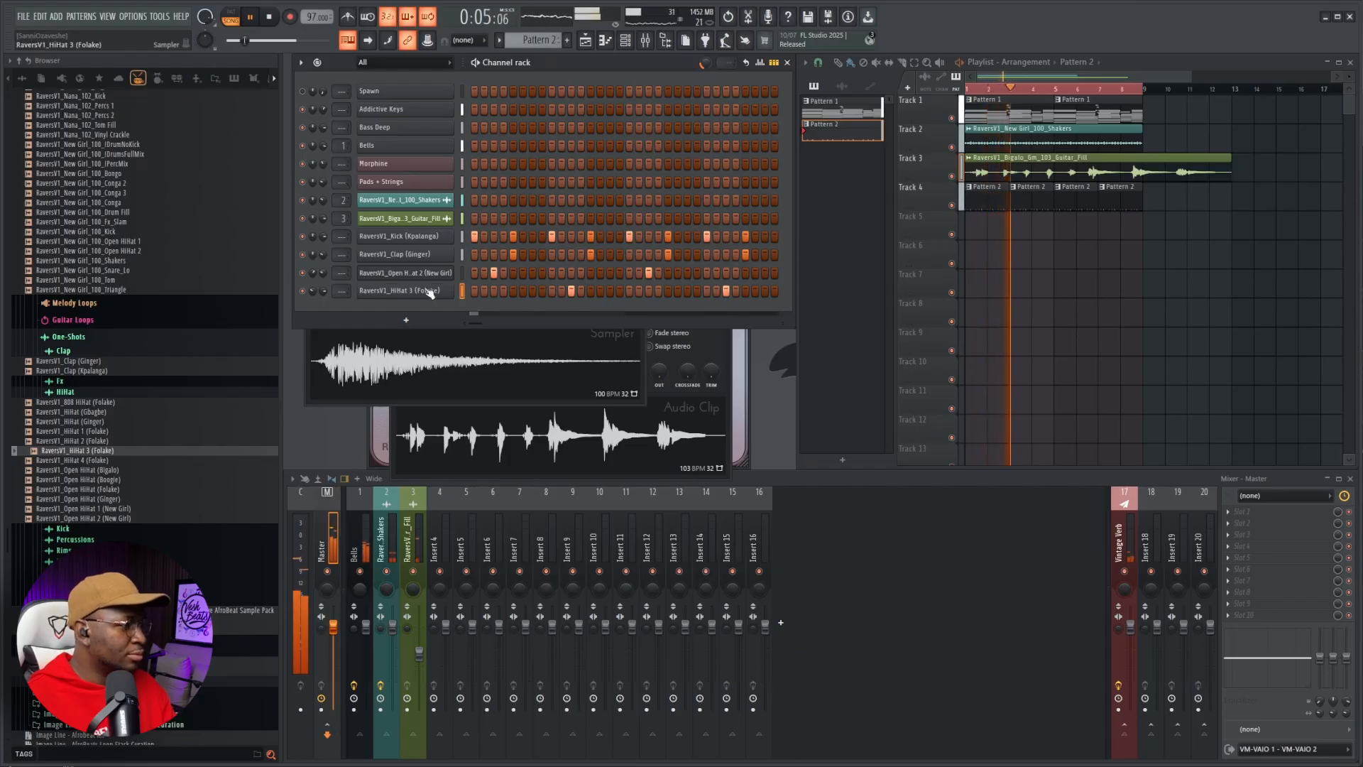
- Turn the first HiHat 3 hit into a three-note roll with falling velocities in the piano roll
right_click(460, 289)
left_click(461, 288)
key("space")
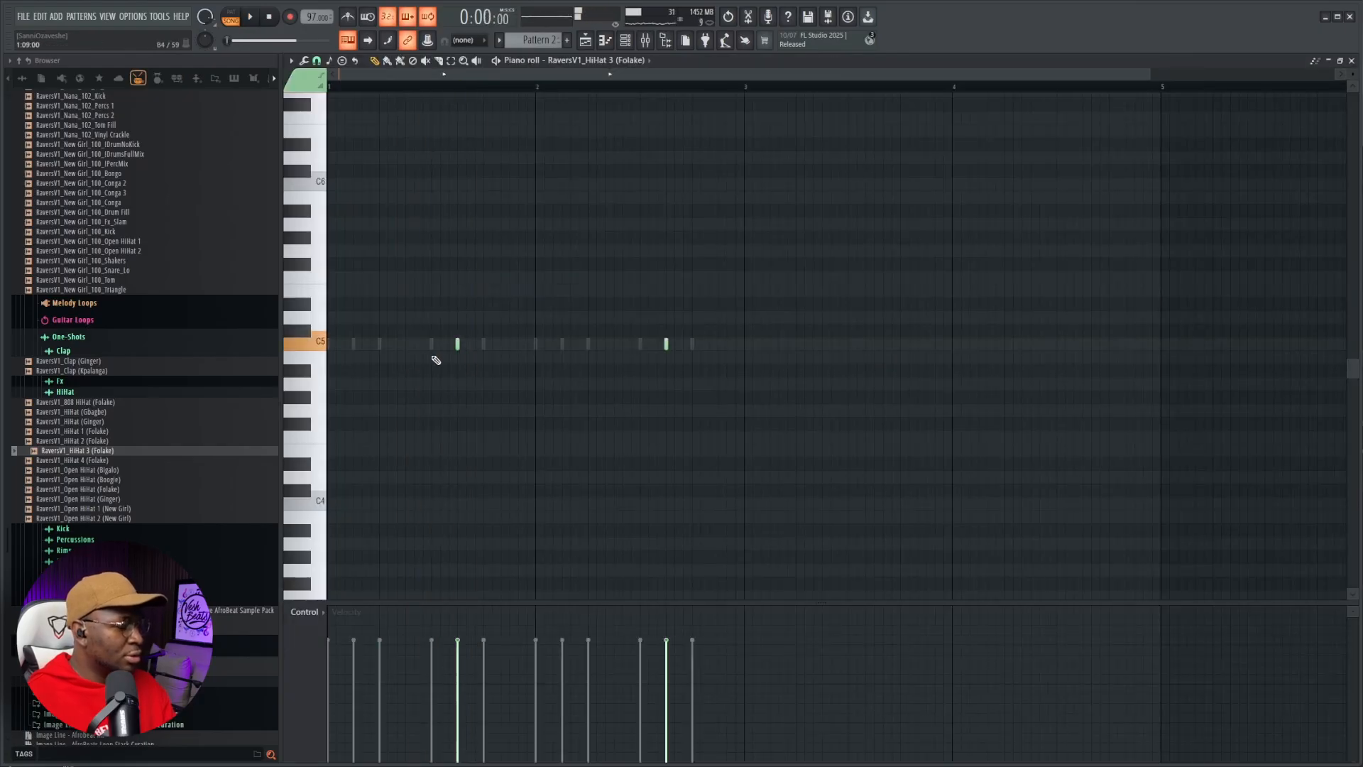
scroll(436, 358, "up", 1)
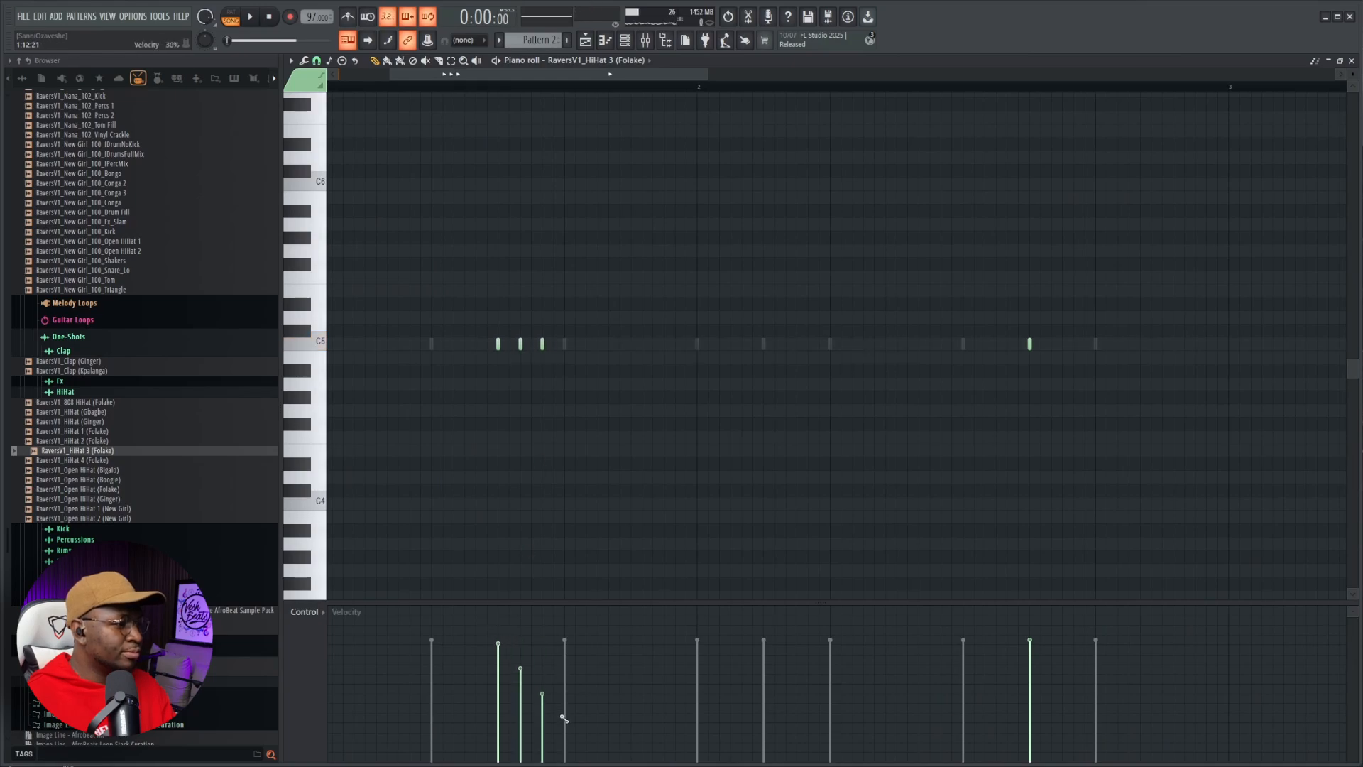
- Delete the single HiHat 3 hit in bar 2 and duplicate bar 1's three-note roll there
right_click(1031, 343)
key("space")
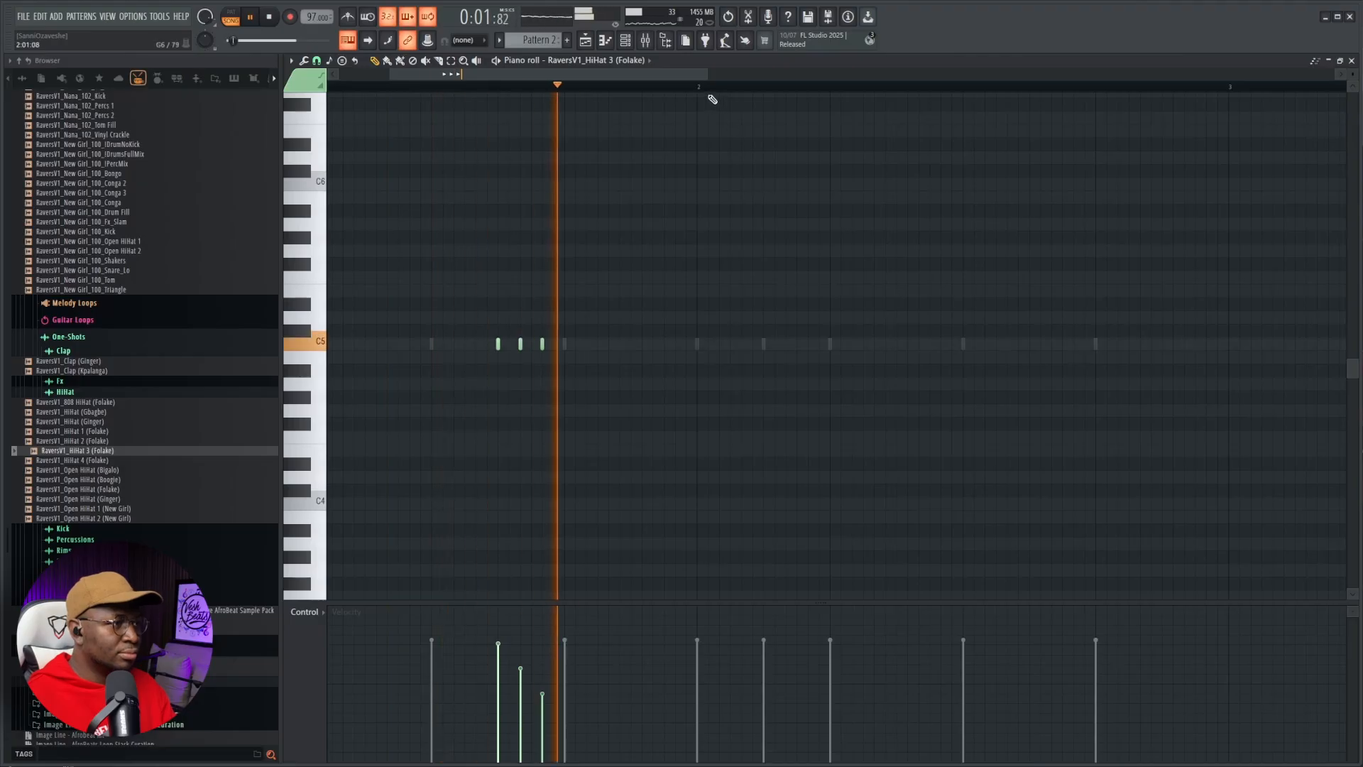
left_click_drag(700, 89, 313, 96)
key("ctrl+b")
key("ctrl+d")
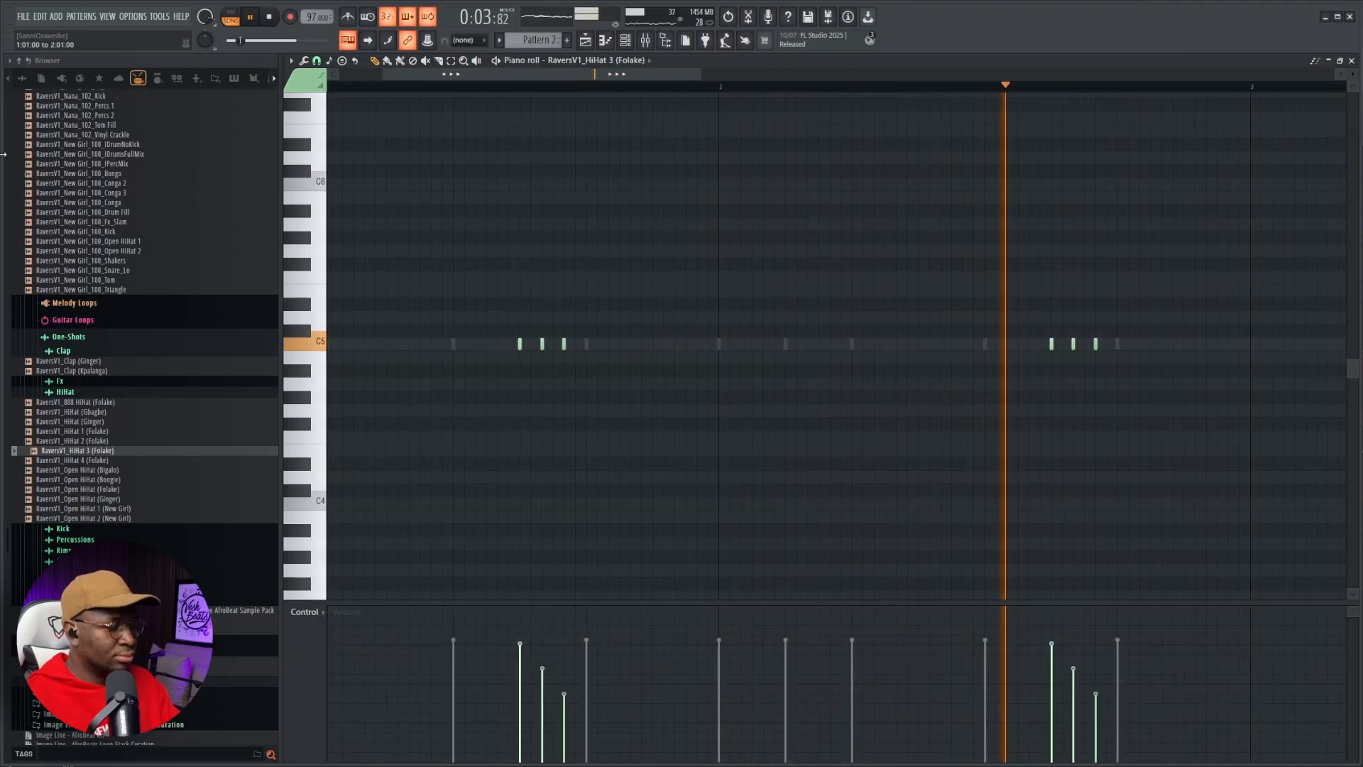
key("F7")
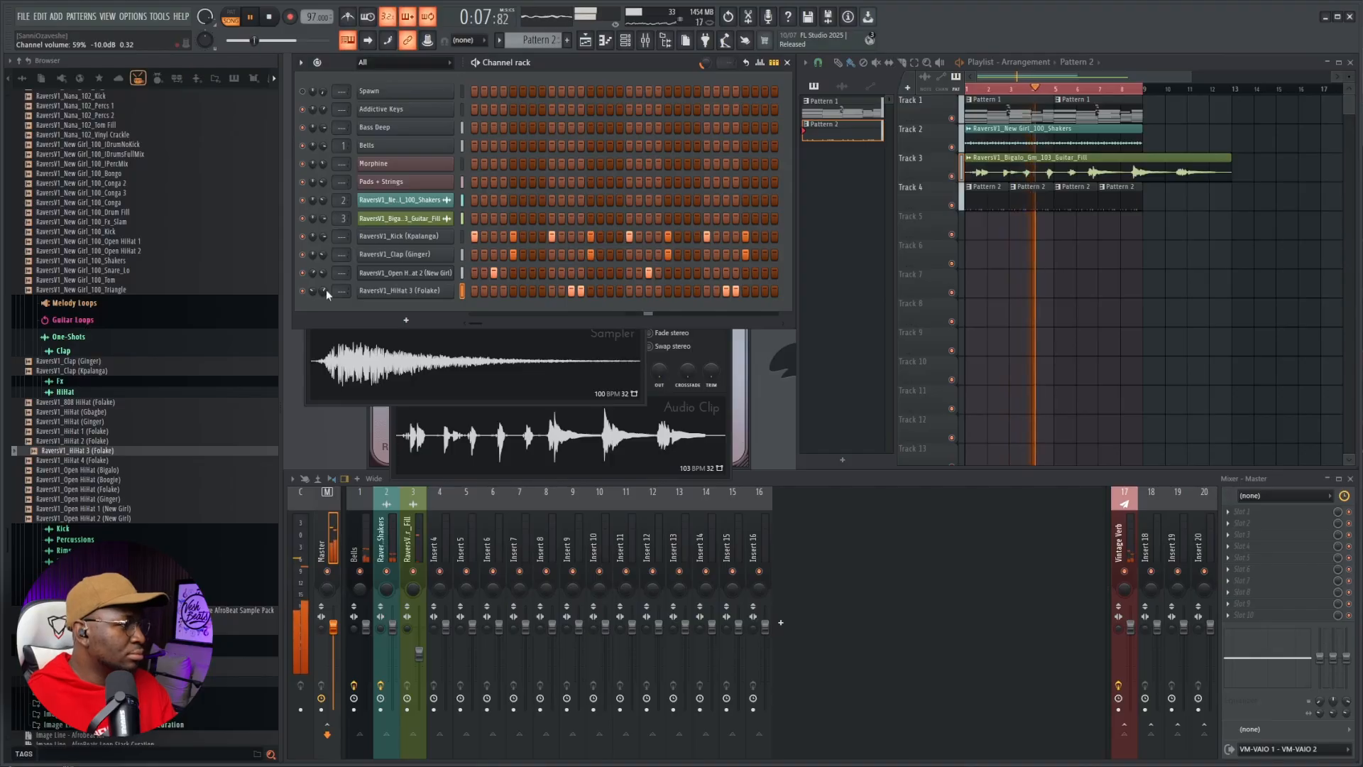
- Audition the Percussions one-shots and add RaversV1_Percs 1 (Nana) as a new channel below HiHat 3
left_click(65, 392)
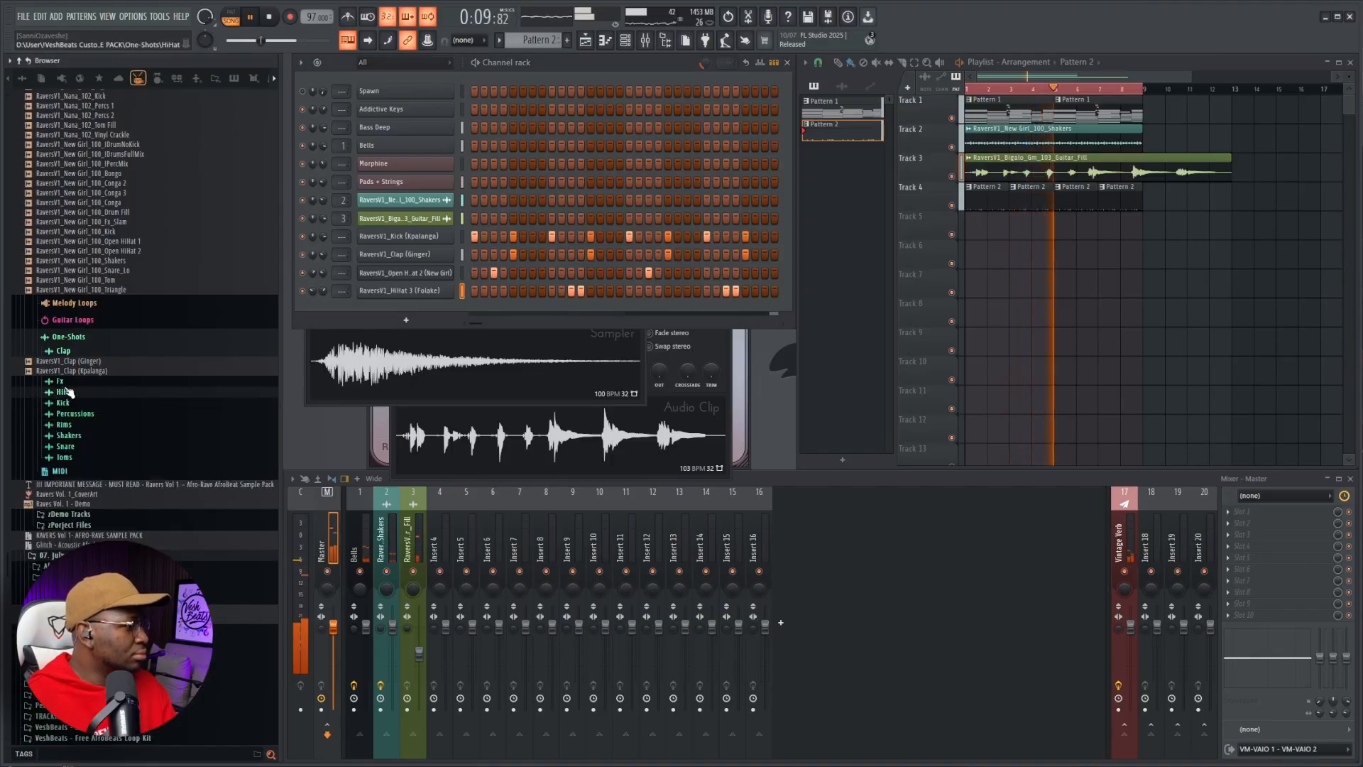
left_click(84, 416)
key("space")
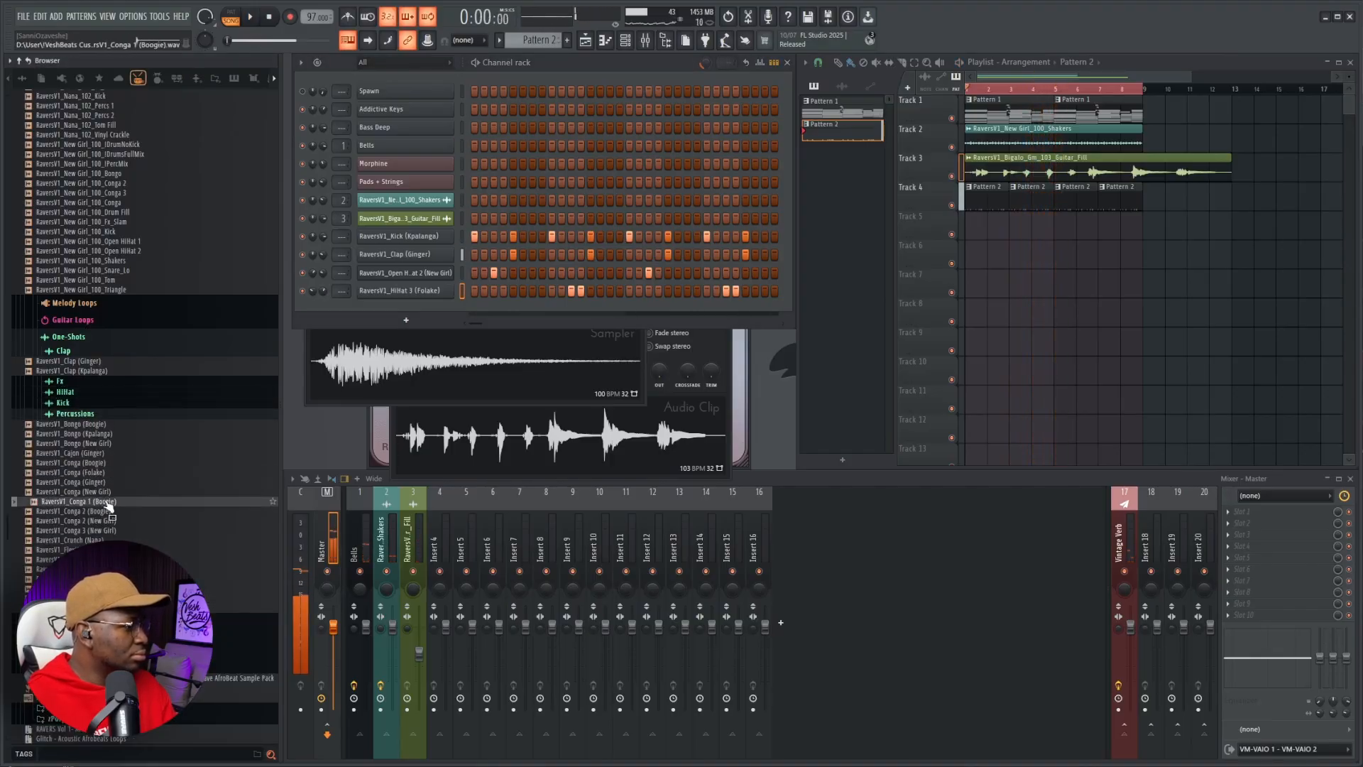
key("Down")
key("Down")
key("Down")
key("Down")
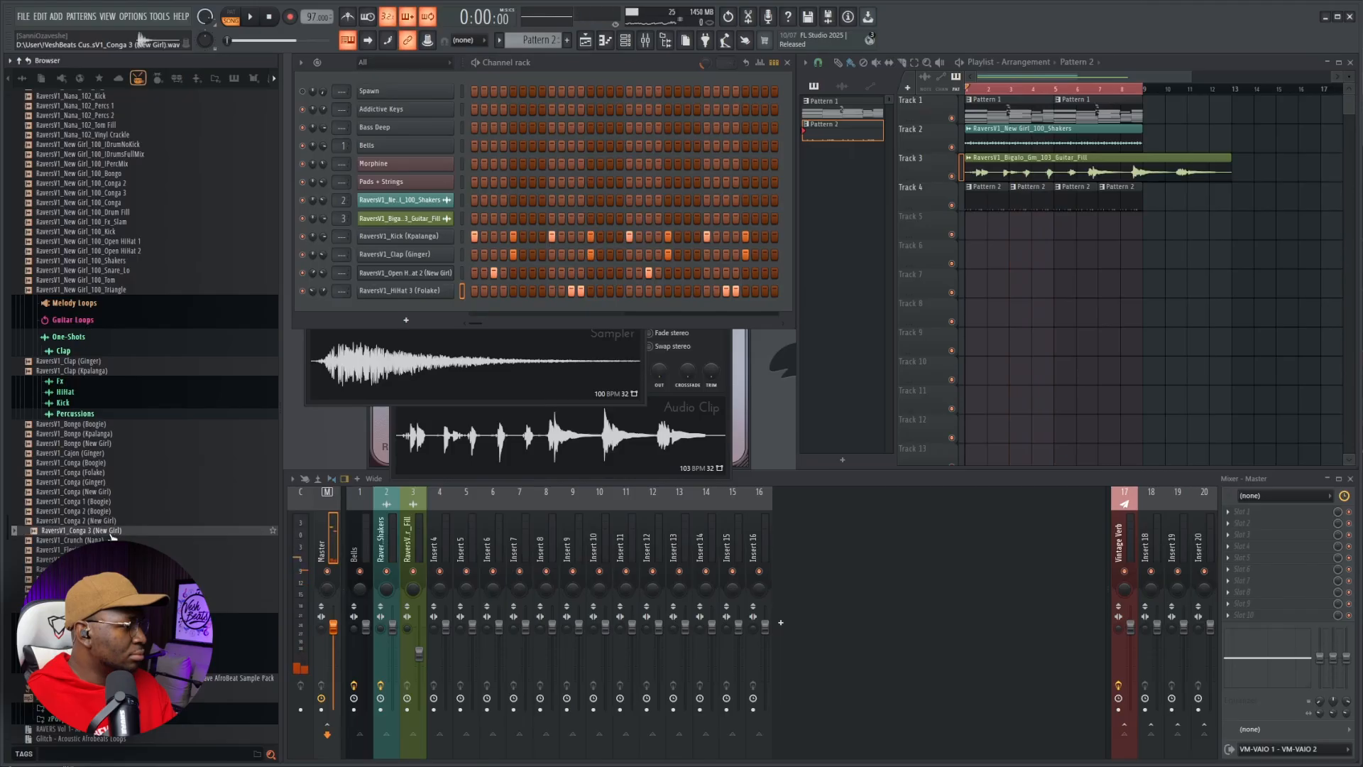
key("Down")
key("Down")
left_click_drag(46, 559, 363, 308)
- Place percussion hits on steps 8 and 24 of Pattern 2 and adjust the channel's volume during playback
key("space")
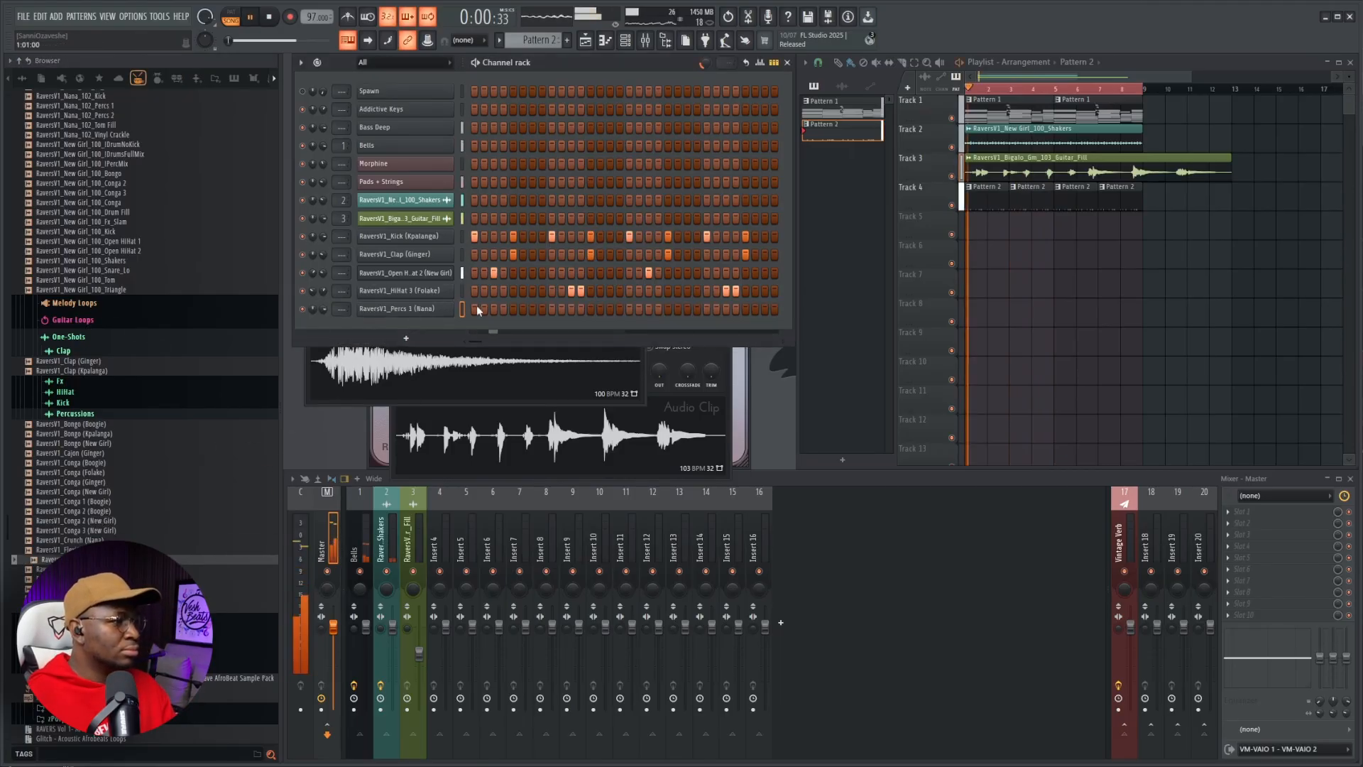
left_click(539, 311)
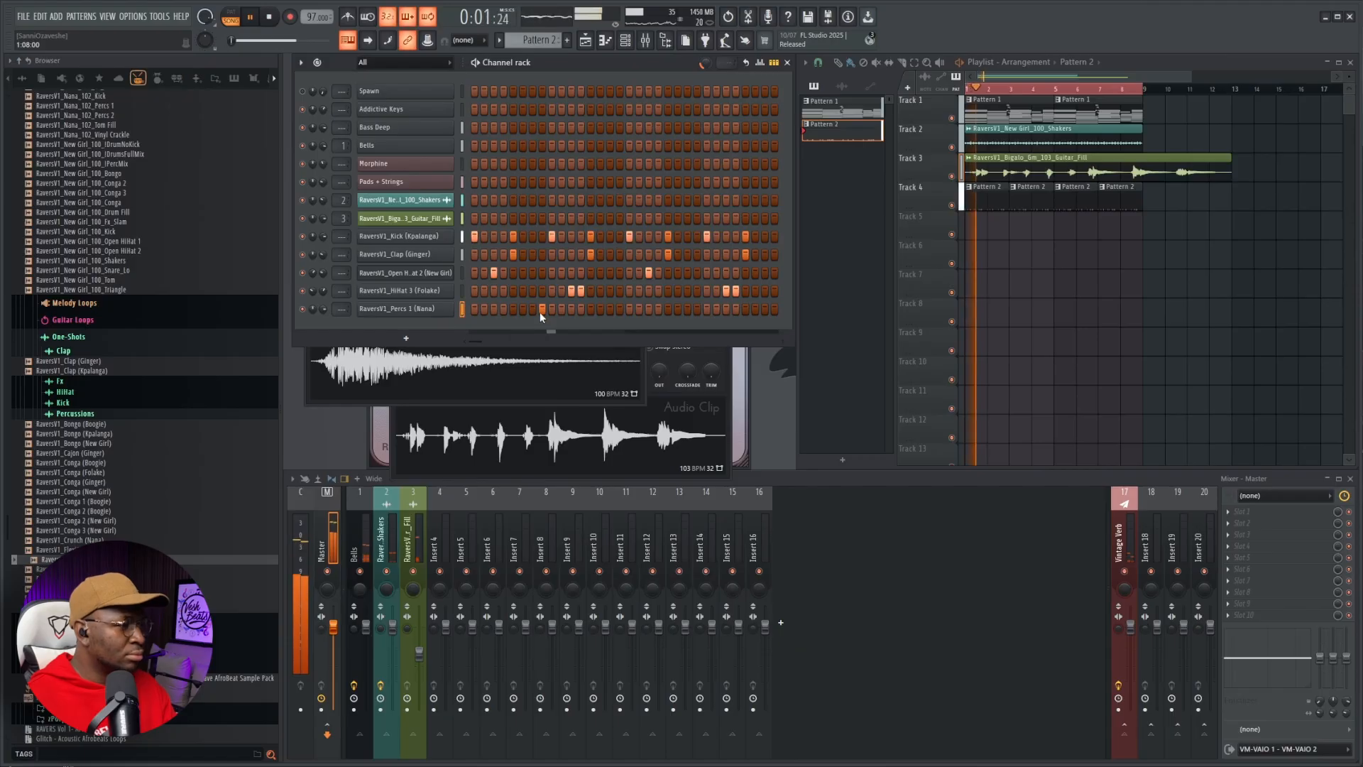
left_click(698, 310)
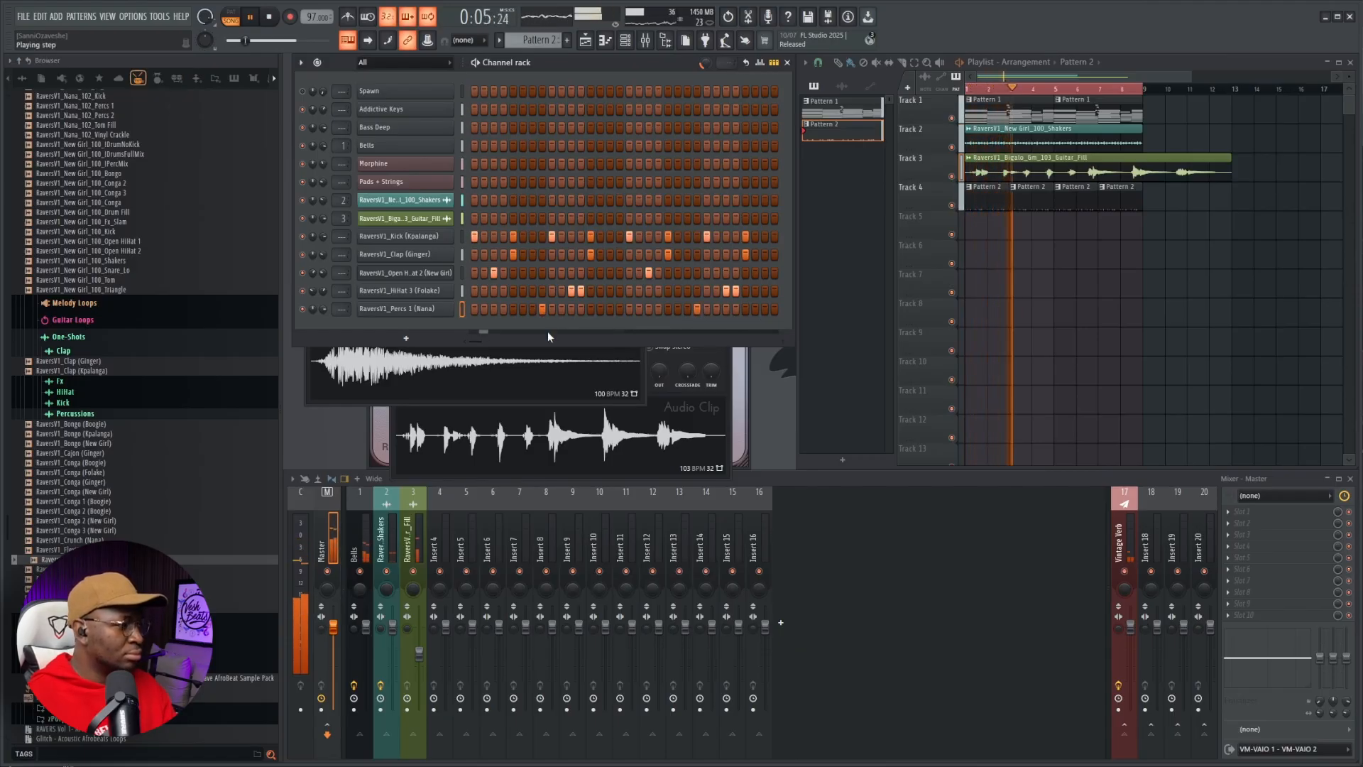
left_click_drag(323, 309, 323, 312)
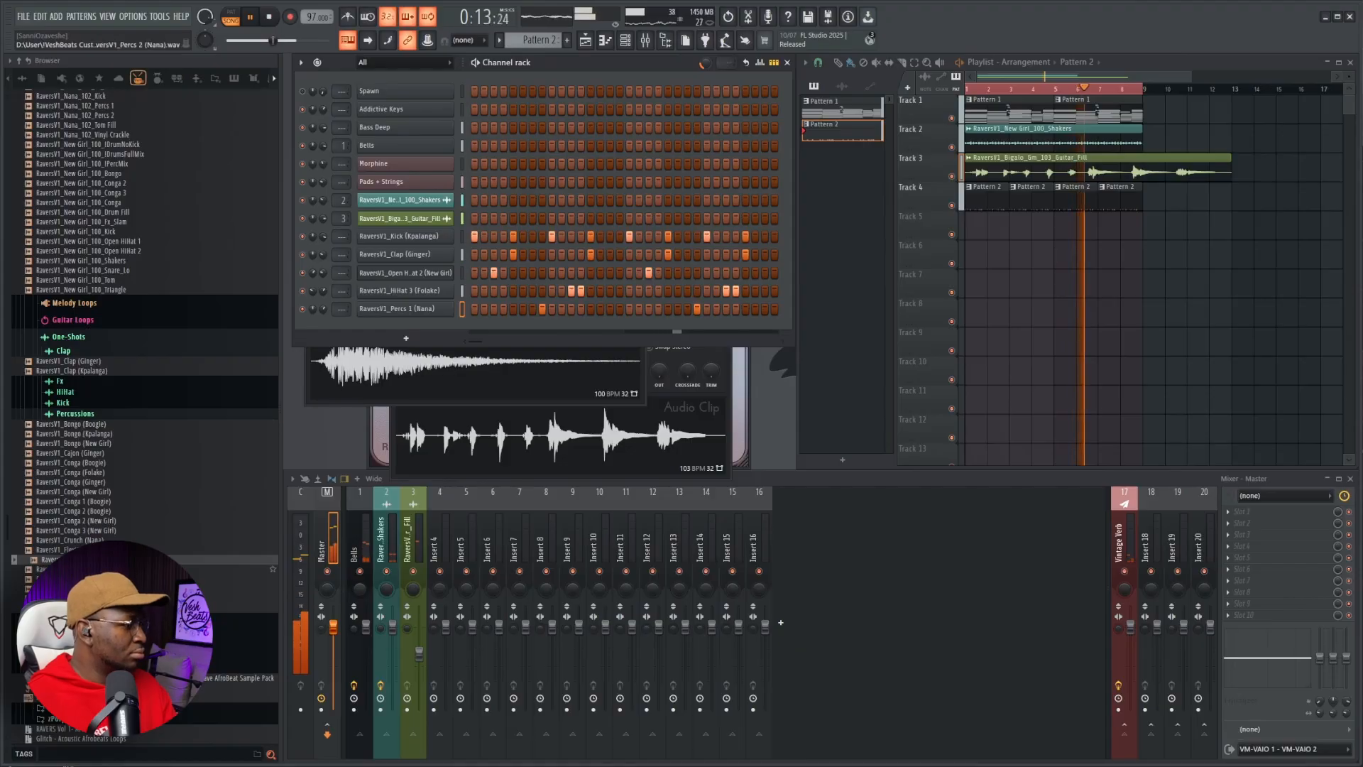
- Stop playback and add RaversV1_Rim (Folake) as a new channel below the percussion channel
key("space")
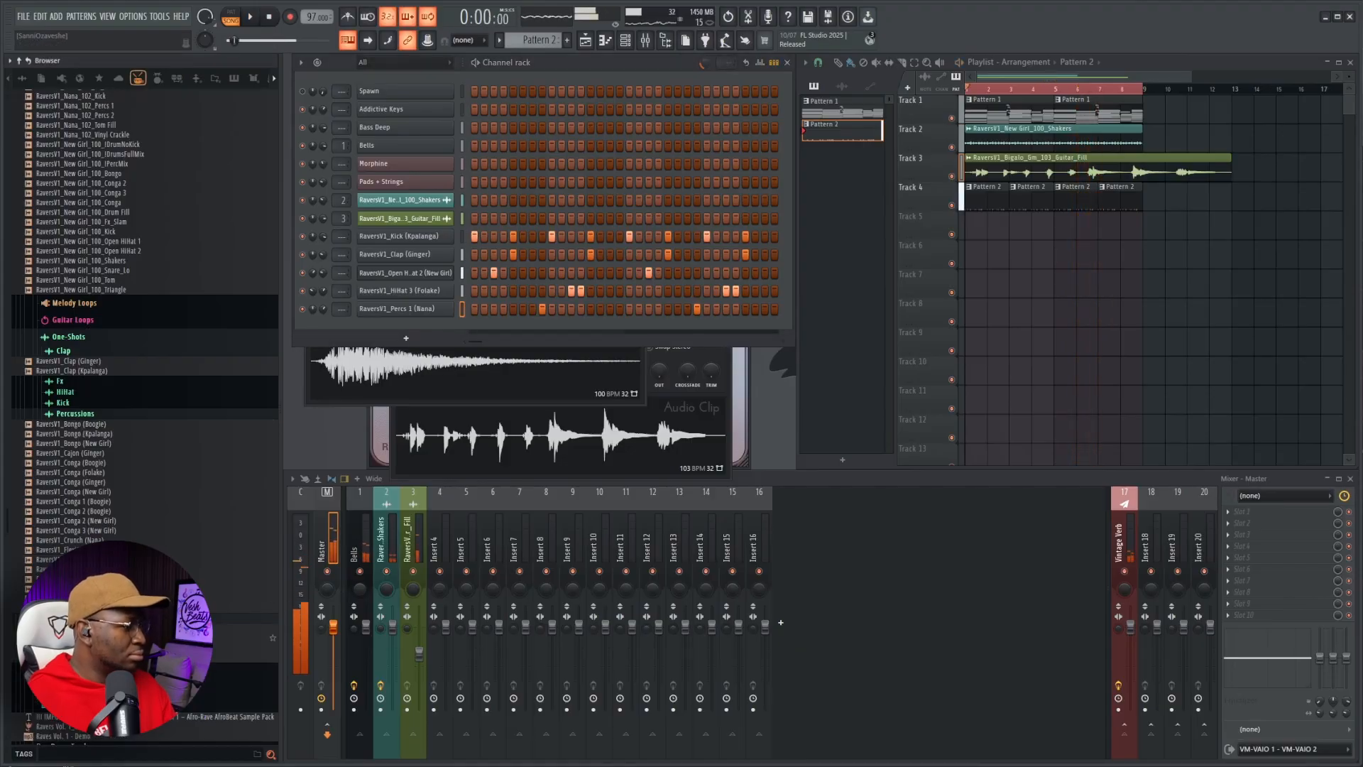
left_click_drag(107, 638, 396, 324)
- Try Rim (Folake) hits on steps 4, 7, 20 and 23 of Pattern 2 while replaying the arrangement
left_click(502, 327)
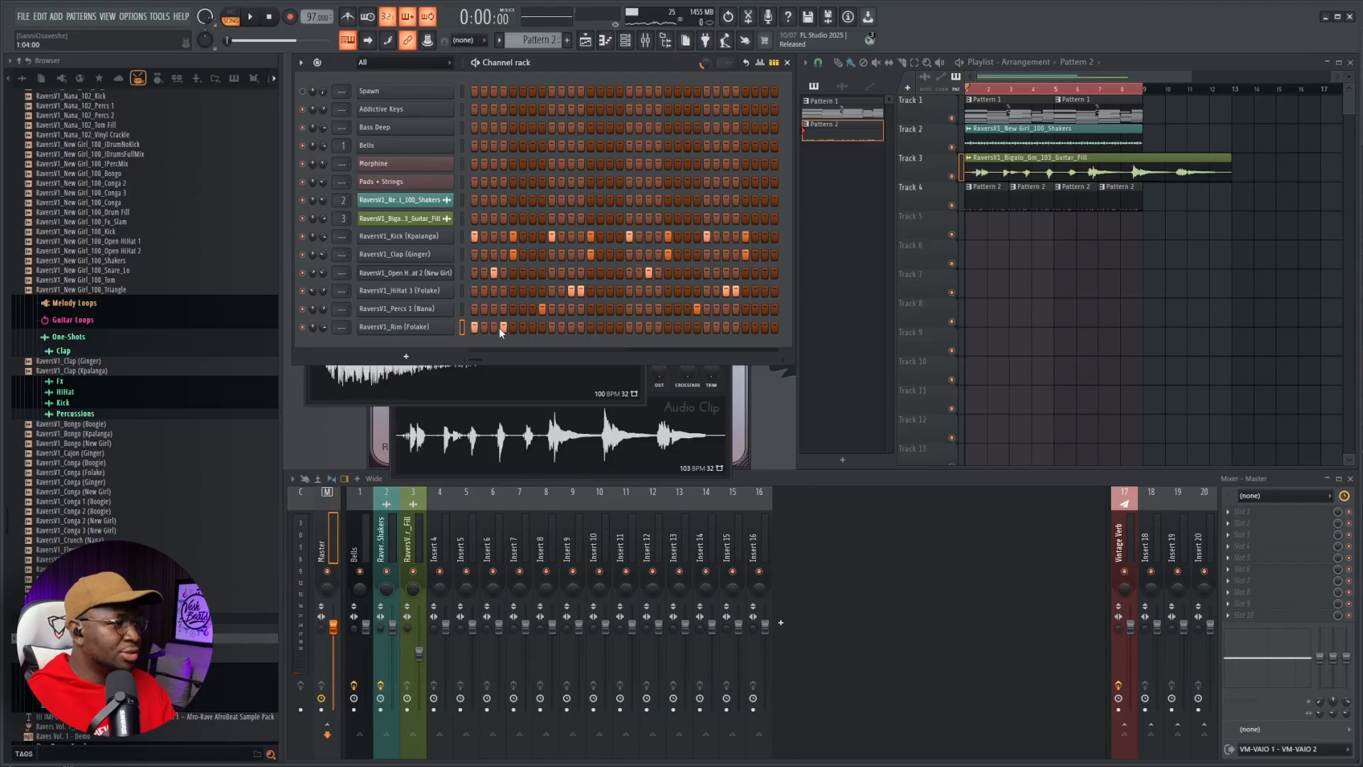
key("space")
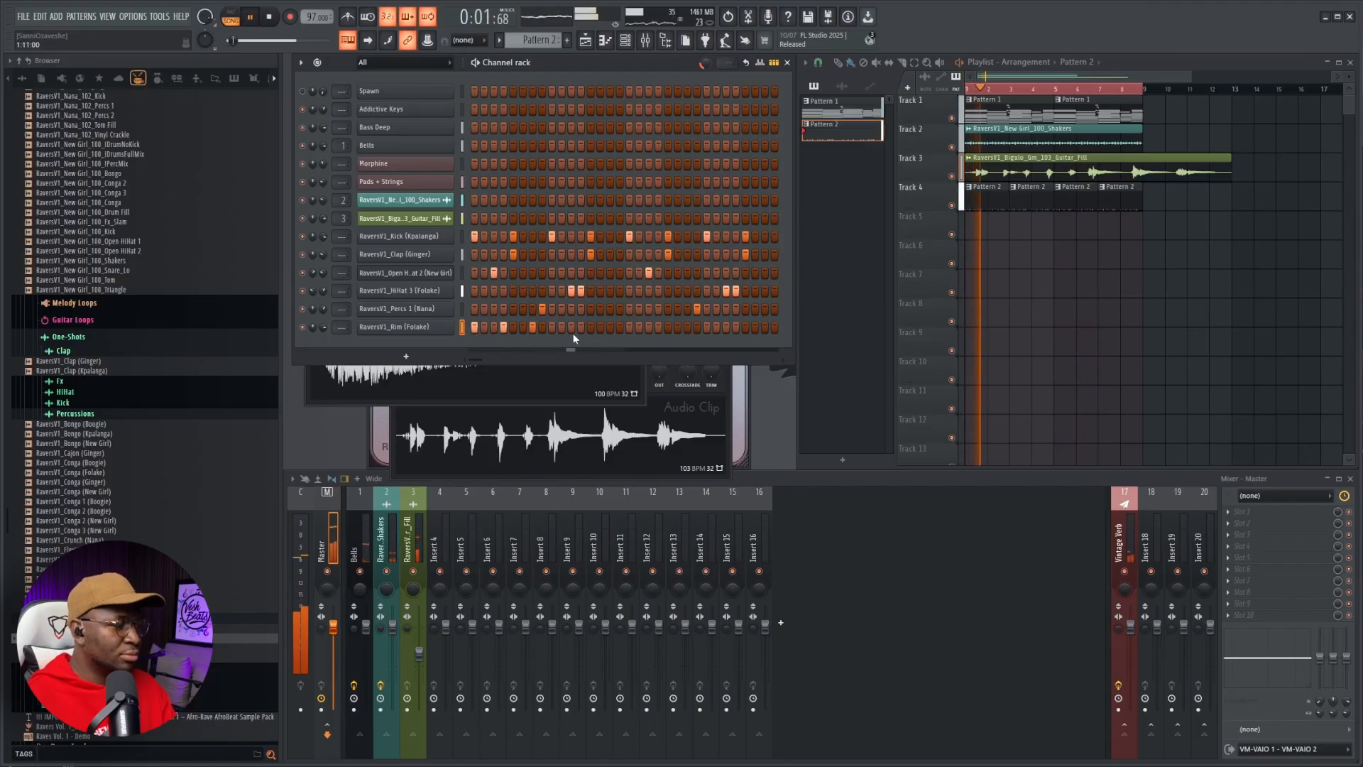
key("space")
key("space")
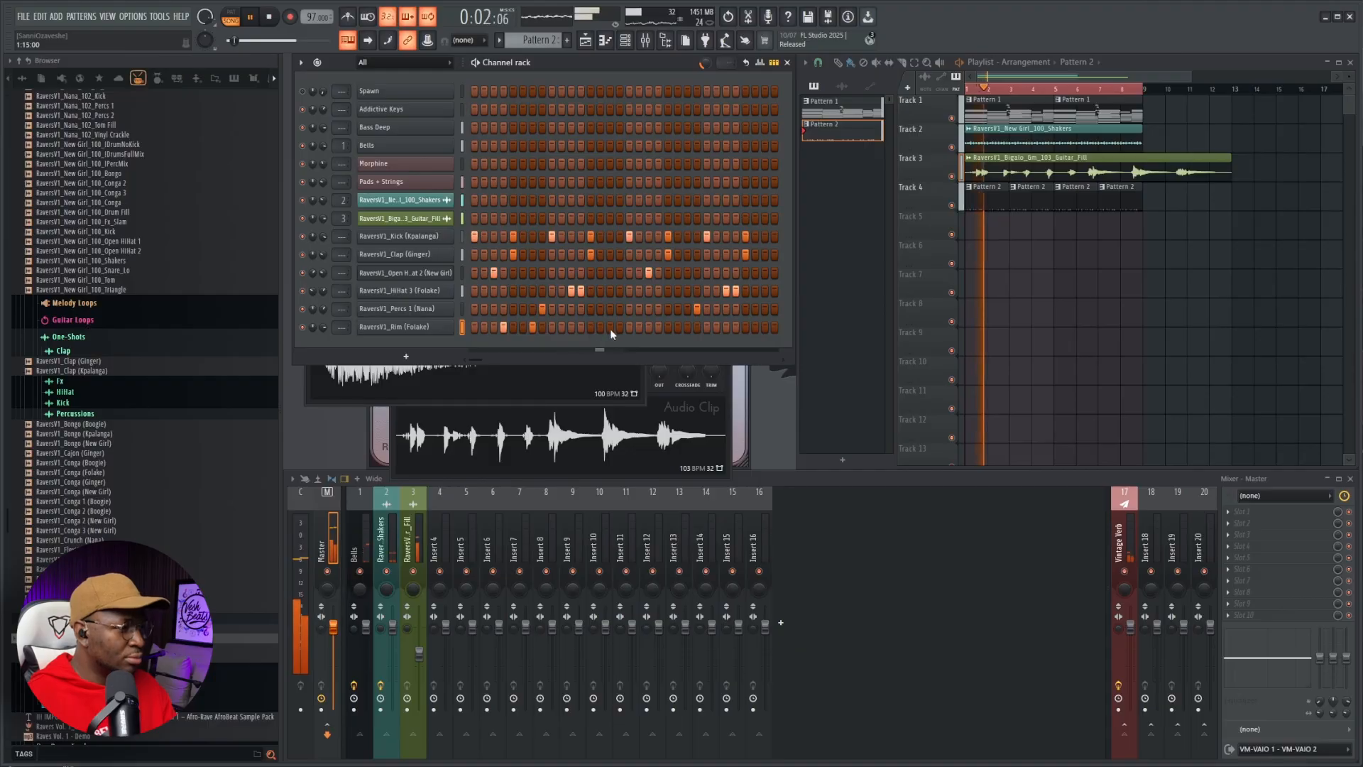
key("space")
key("space")
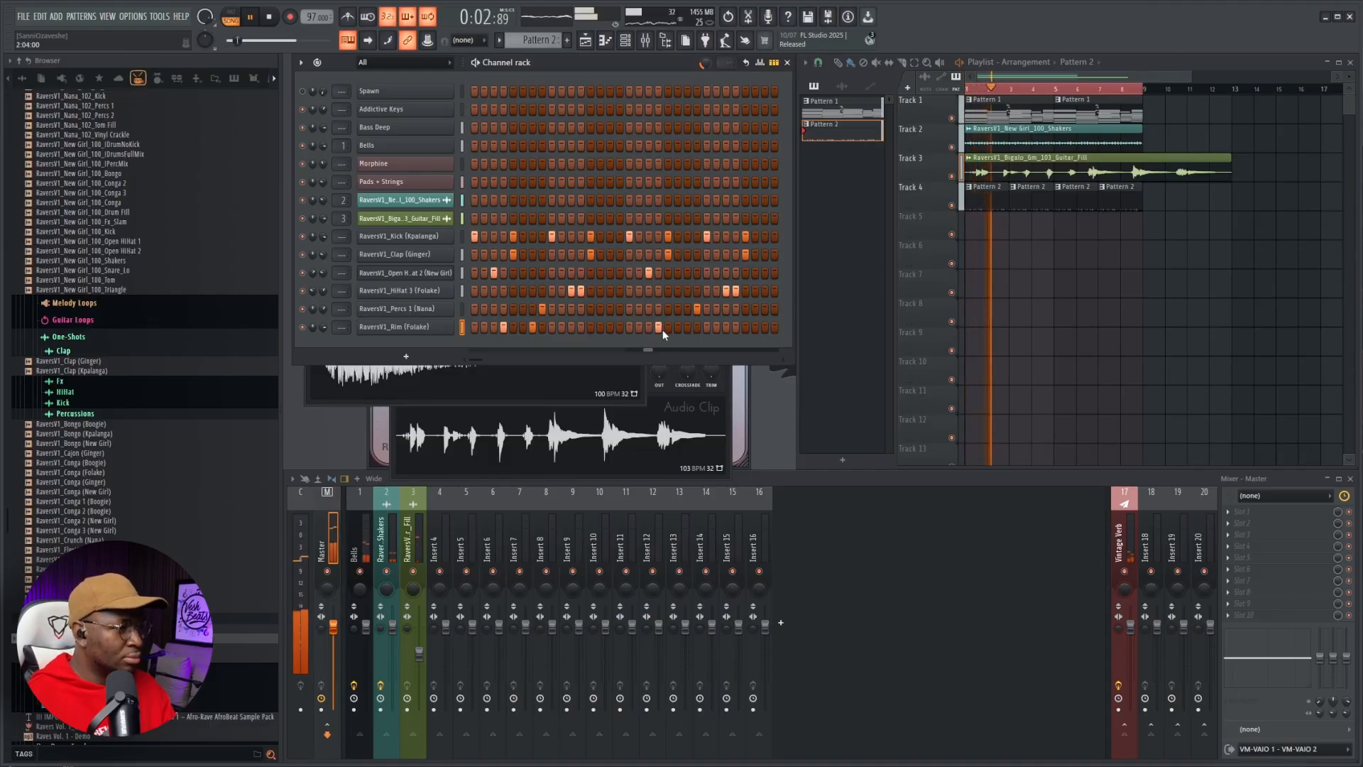
left_click(686, 327)
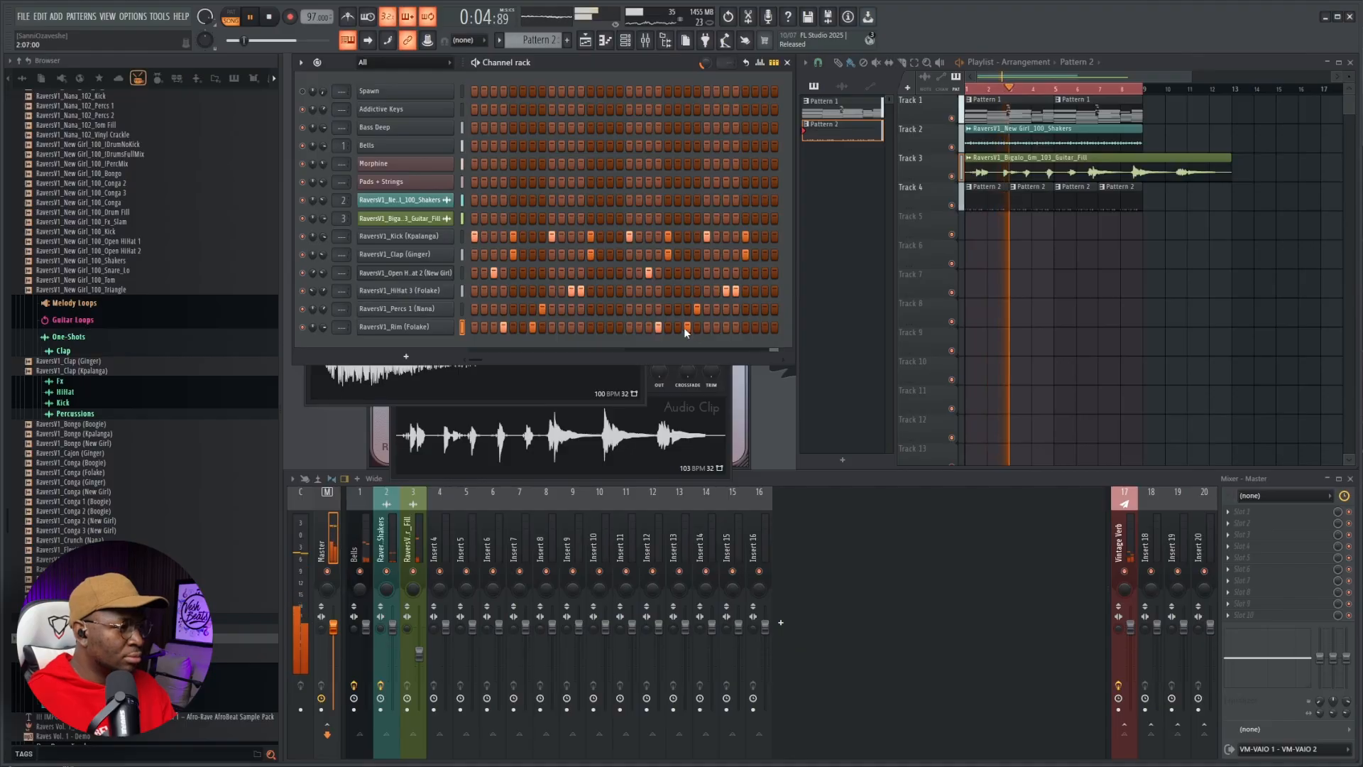
key("space")
key("space")
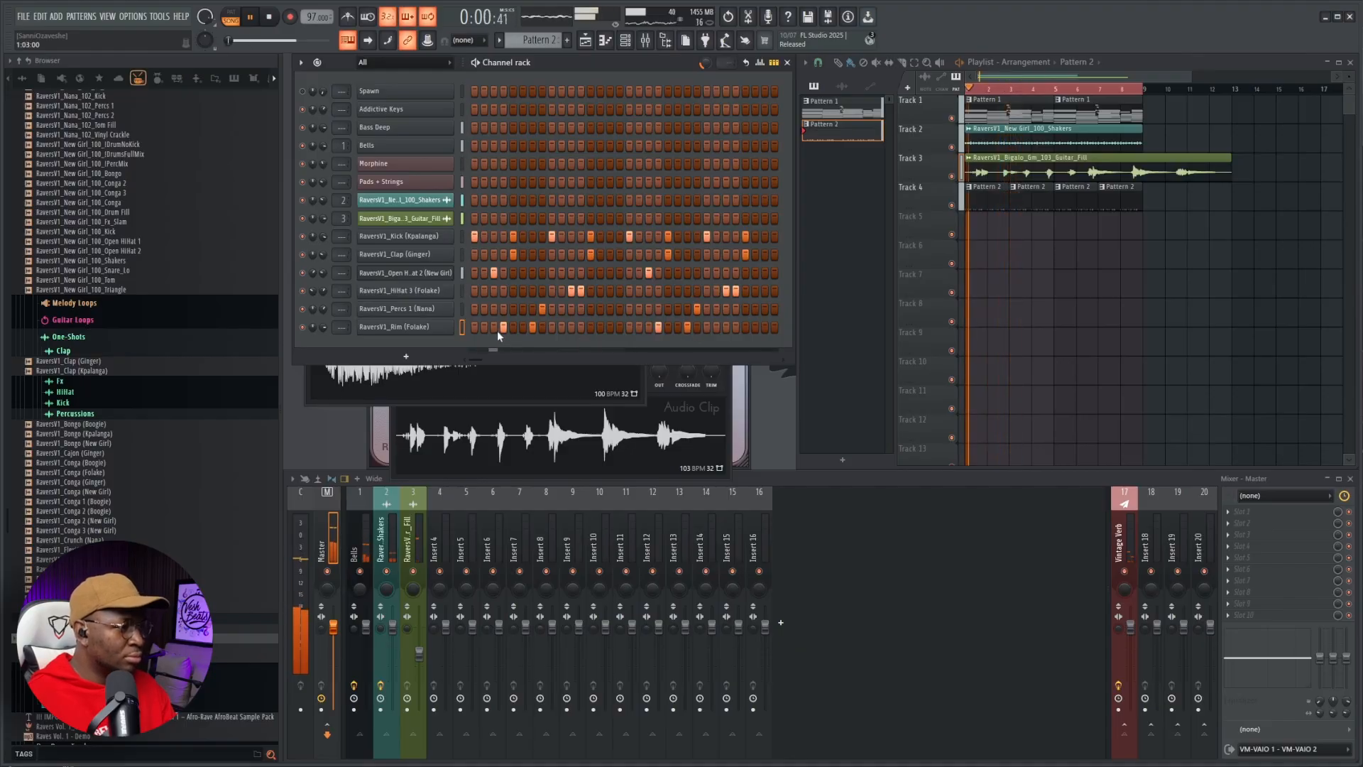
- Rework the Rim (Folake) pattern to hit on steps 5, 8, 11, 13, 21, 24, 27, 29 and 32 of Pattern 2
right_click(504, 330)
left_click(512, 331)
left_click(570, 328)
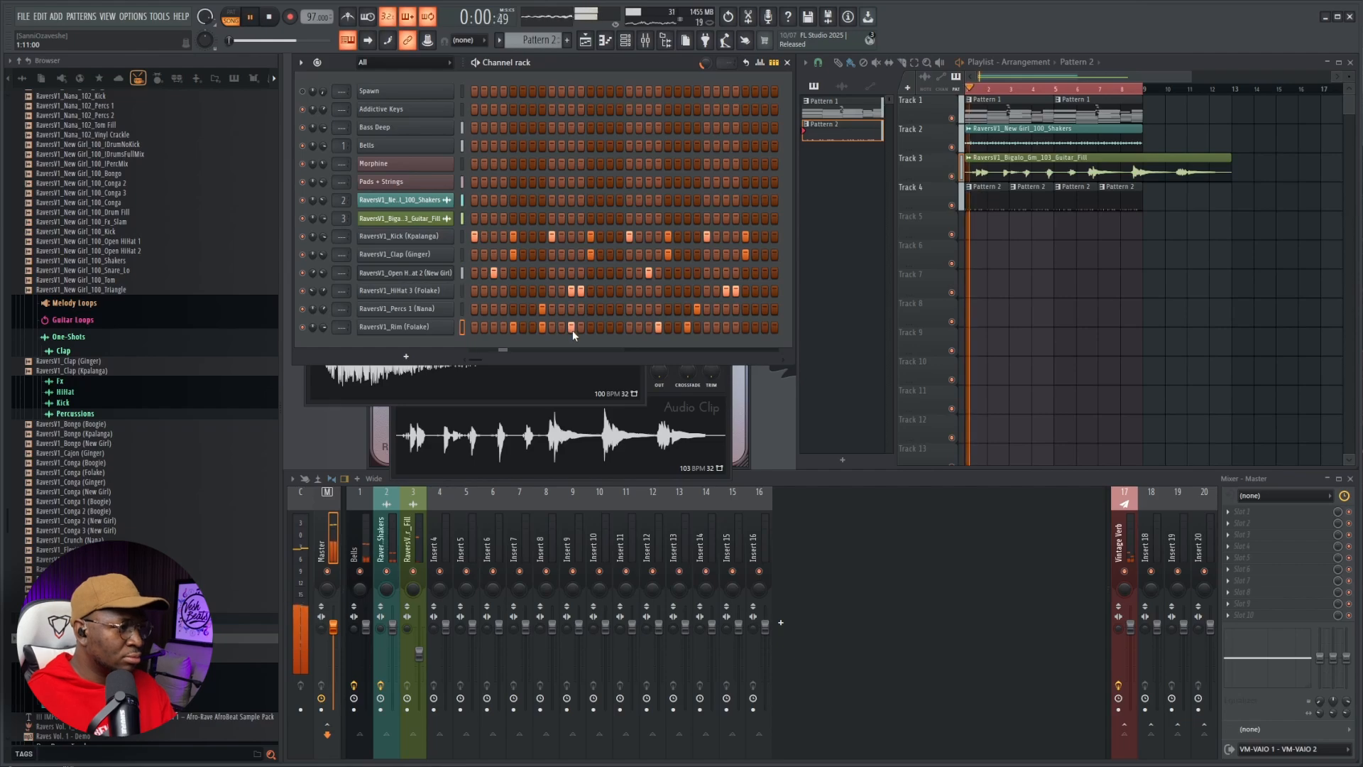
right_click(689, 329)
right_click(660, 328)
key("space")
key("space")
left_click(668, 328)
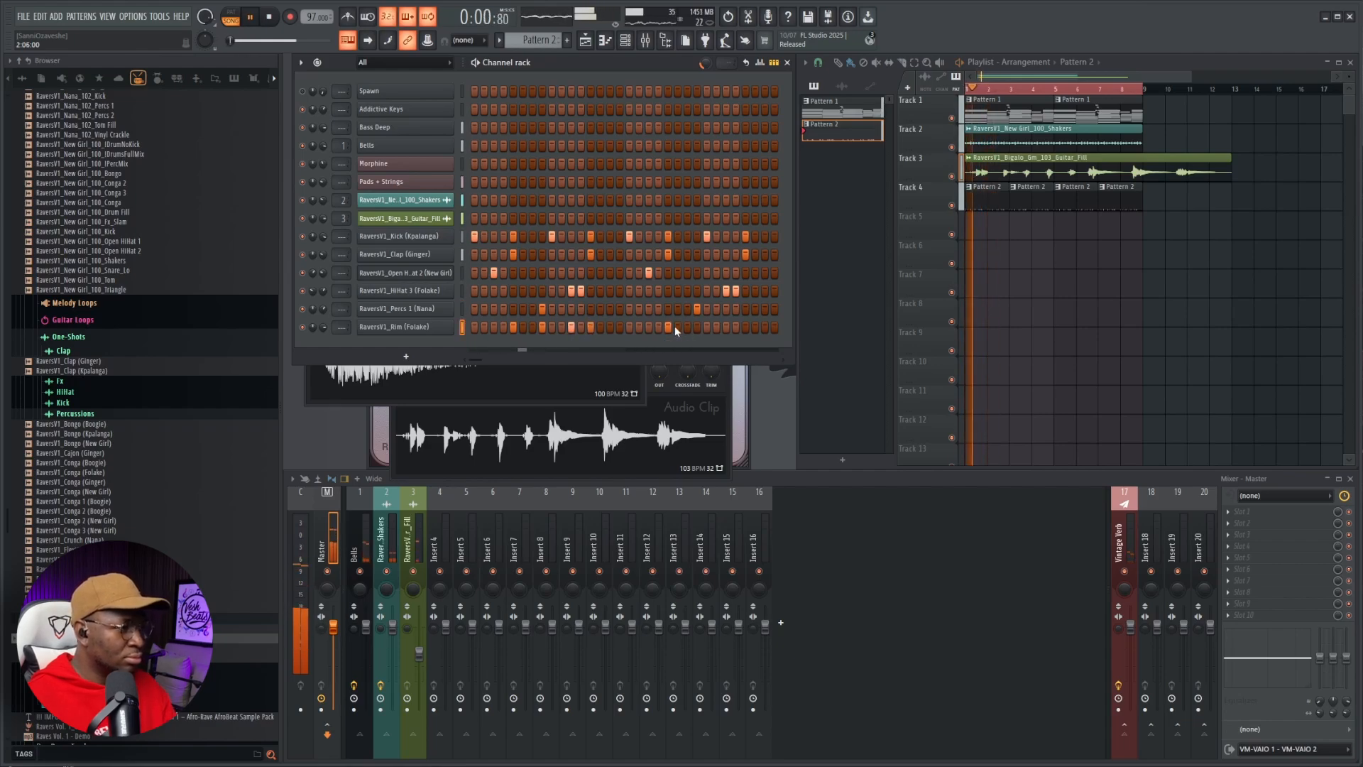
left_click(698, 328)
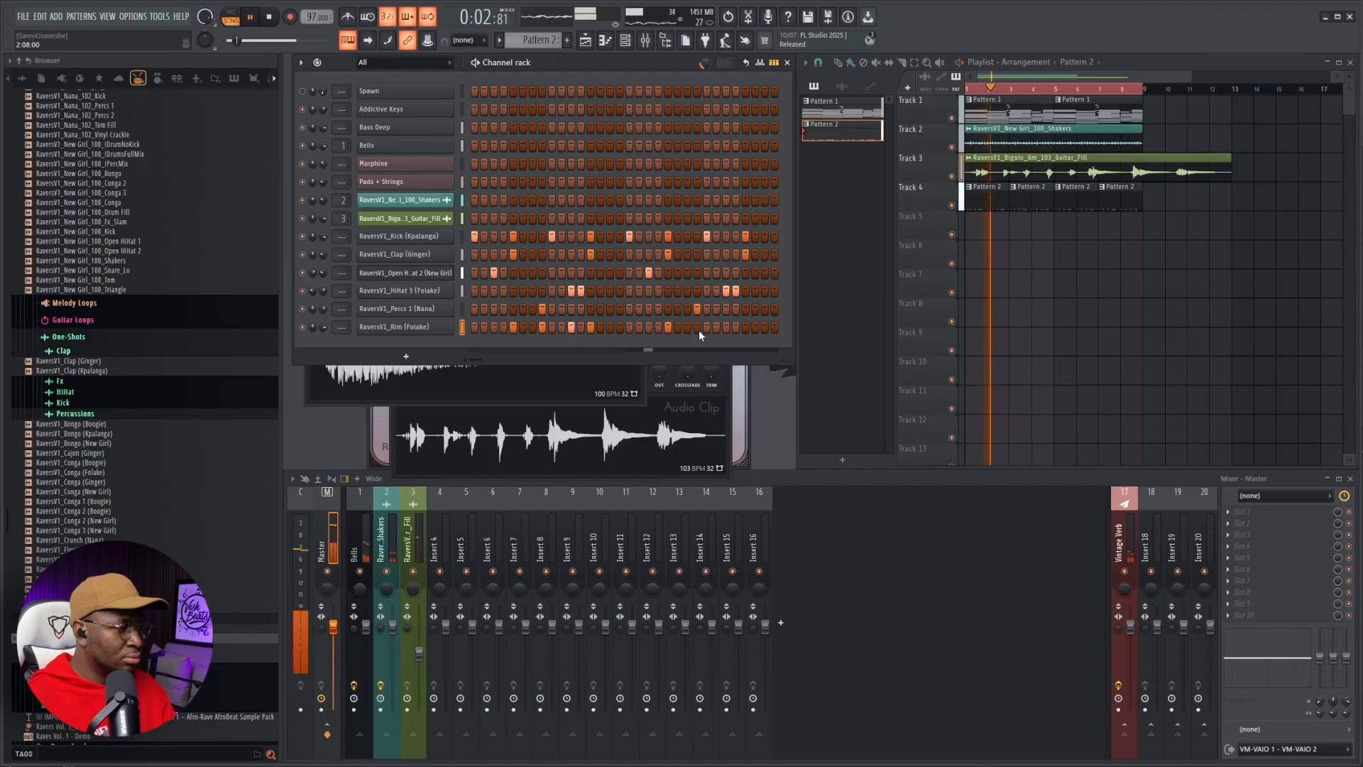
left_click(774, 327)
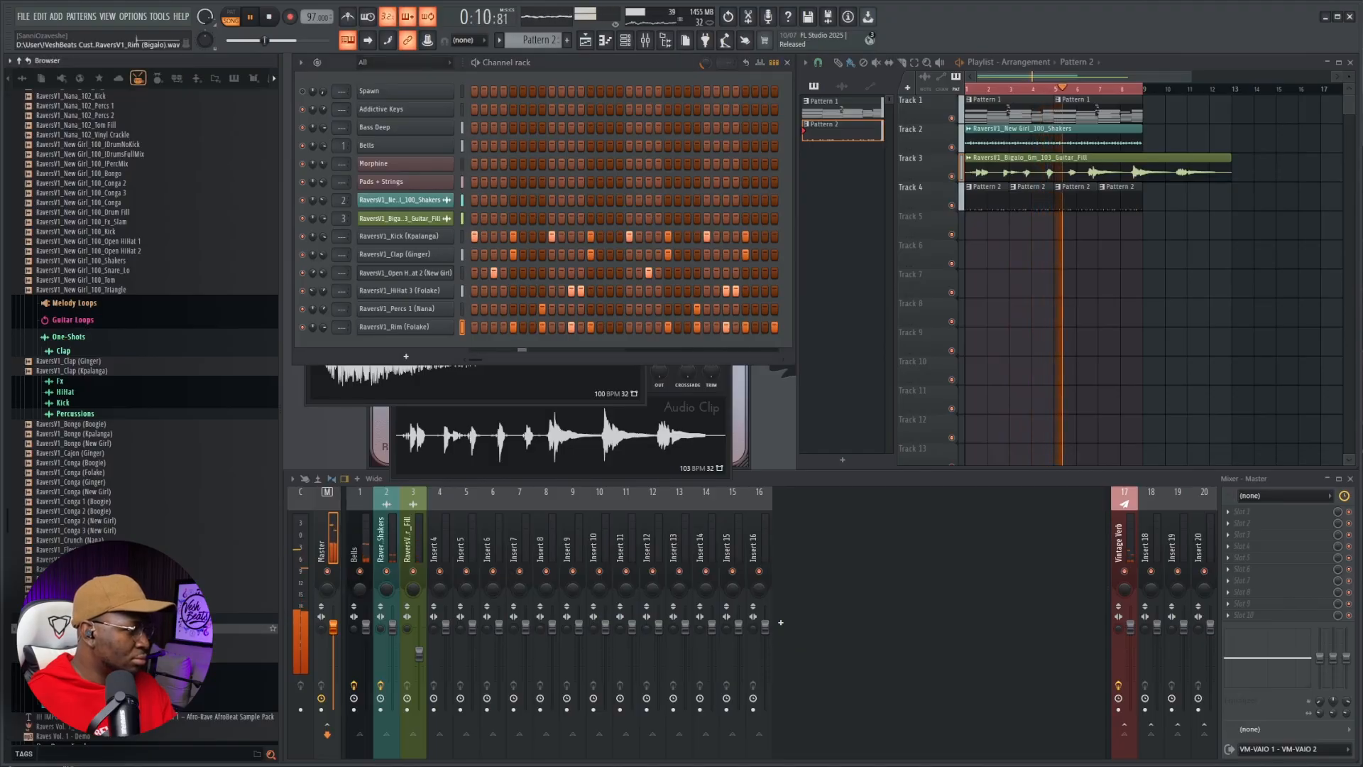
- Add RaversV1_Rim (Bigalo) as a new channel below the first rim and place hits on steps 3 and 19
left_click_drag(78, 629, 417, 346)
left_click(494, 346)
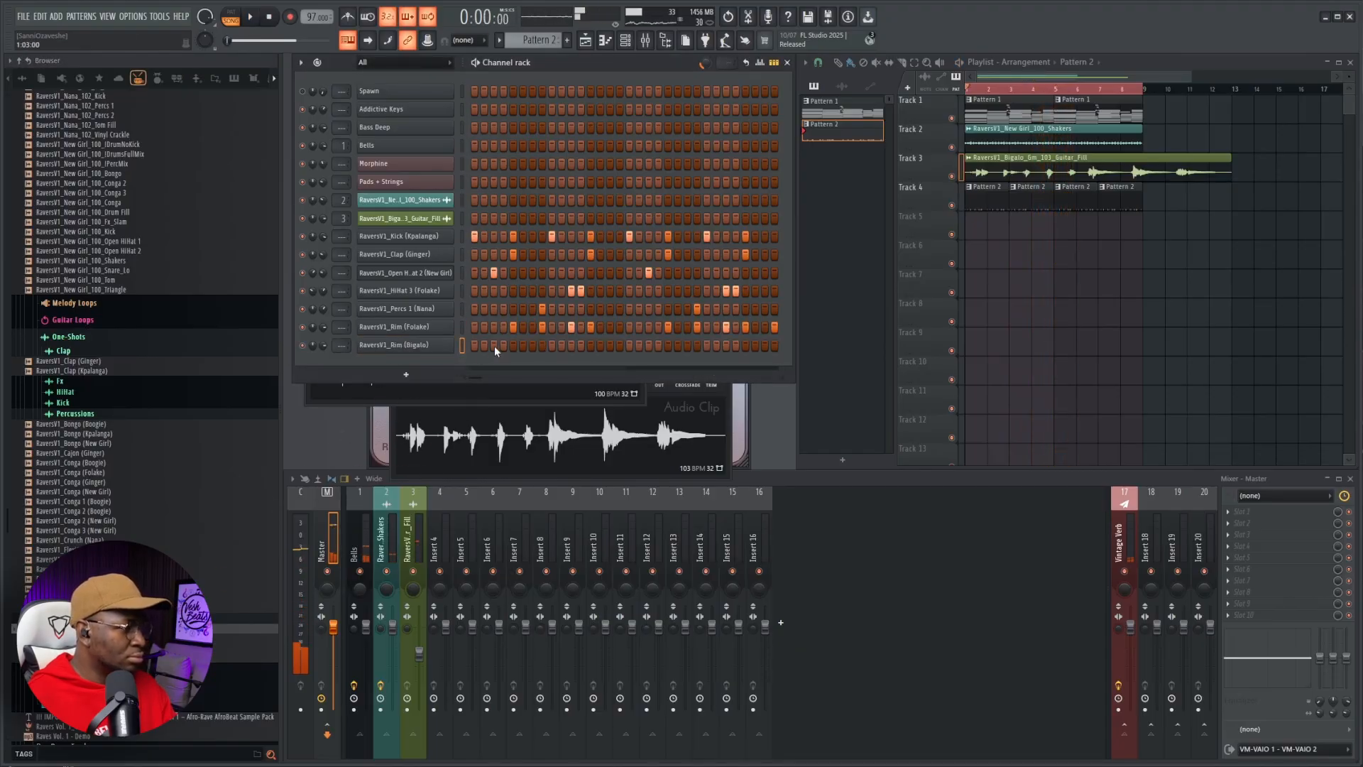
left_click(648, 346)
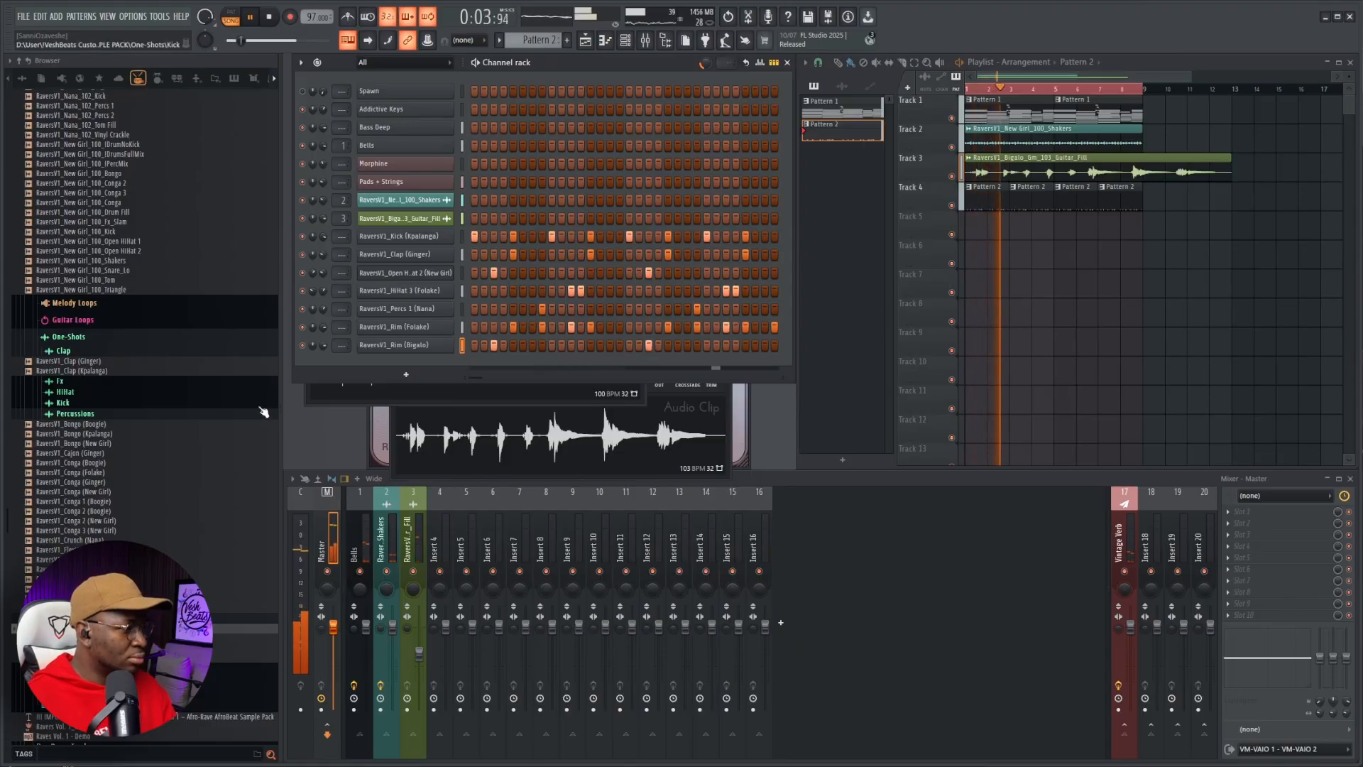
left_click(111, 415)
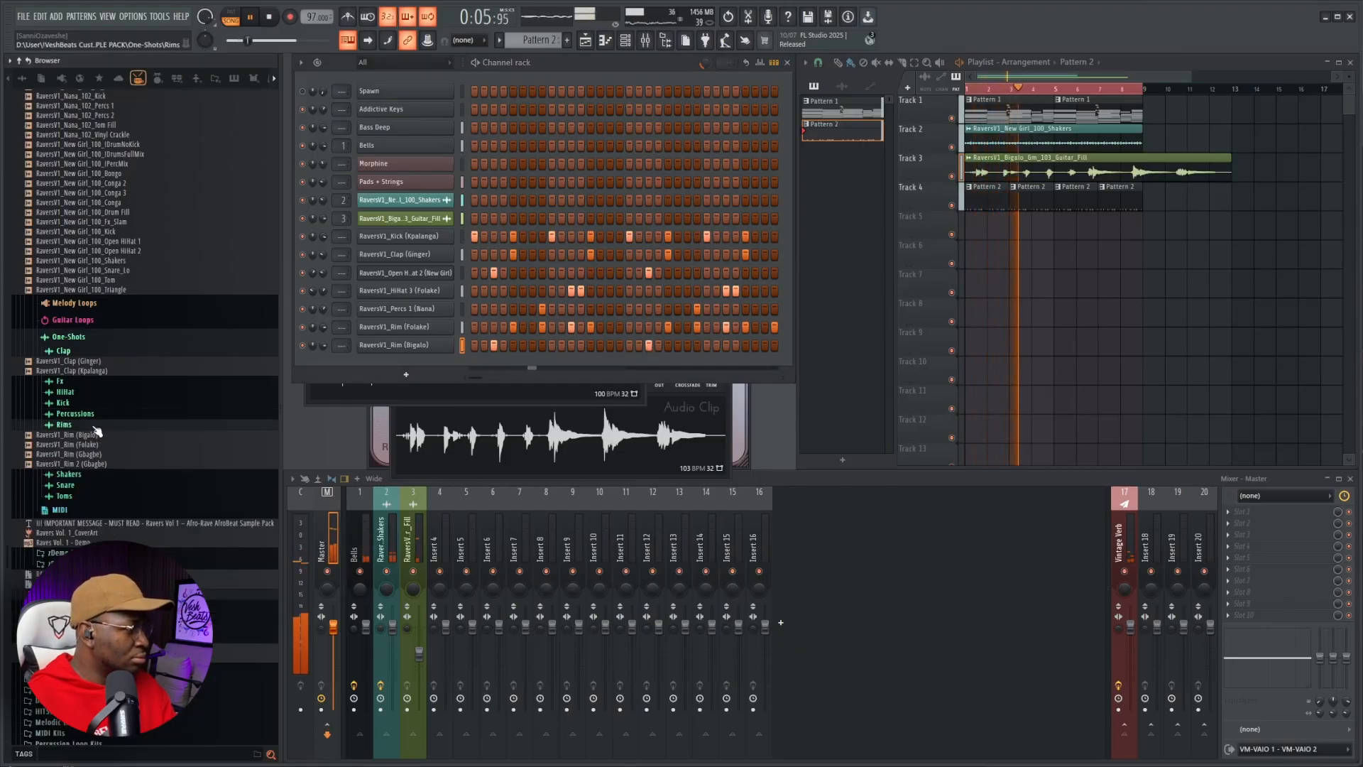
- Add RaversV1_Shaker 2 (Kpalanga) from the Shakers one-shots as a new channel below Rim (Bigalo) and restart playback
left_click(99, 425)
left_click(78, 437)
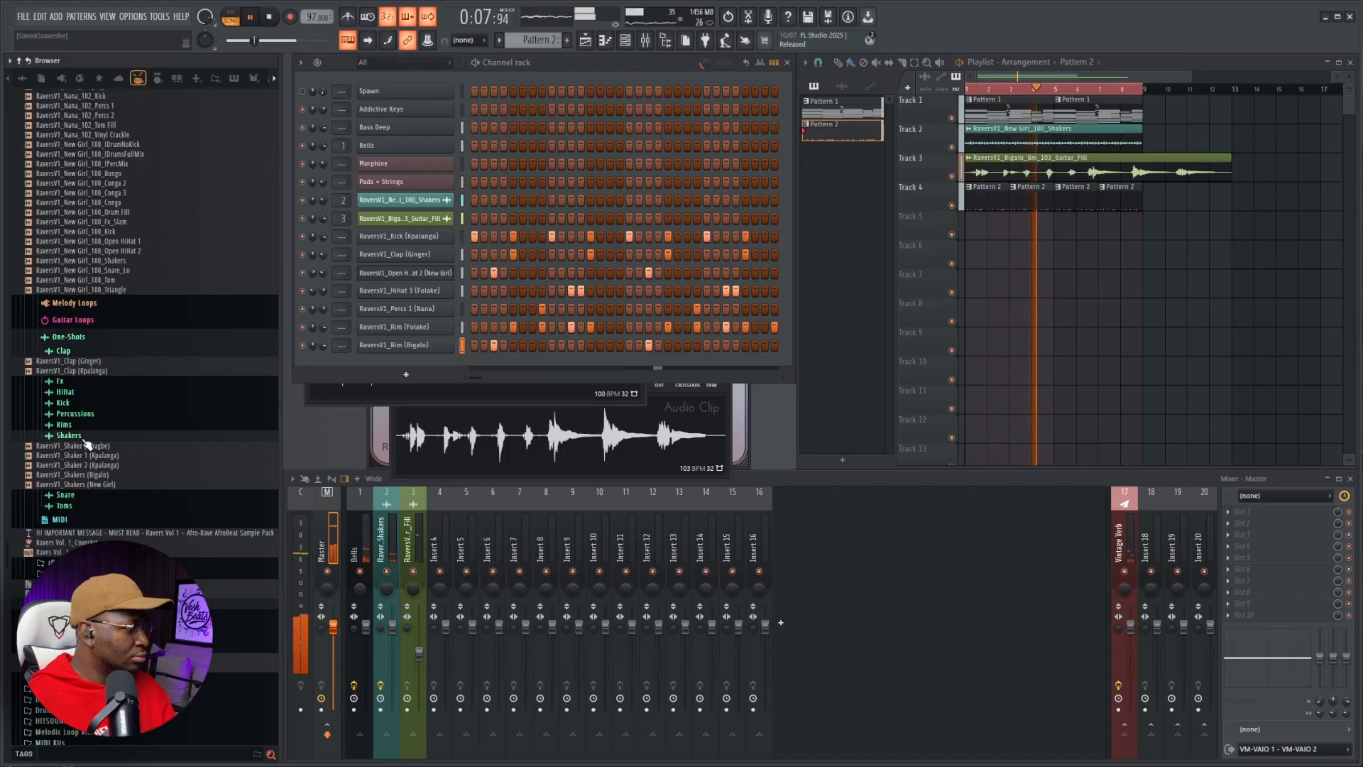
left_click_drag(79, 465, 369, 357)
key("space")
key("space")
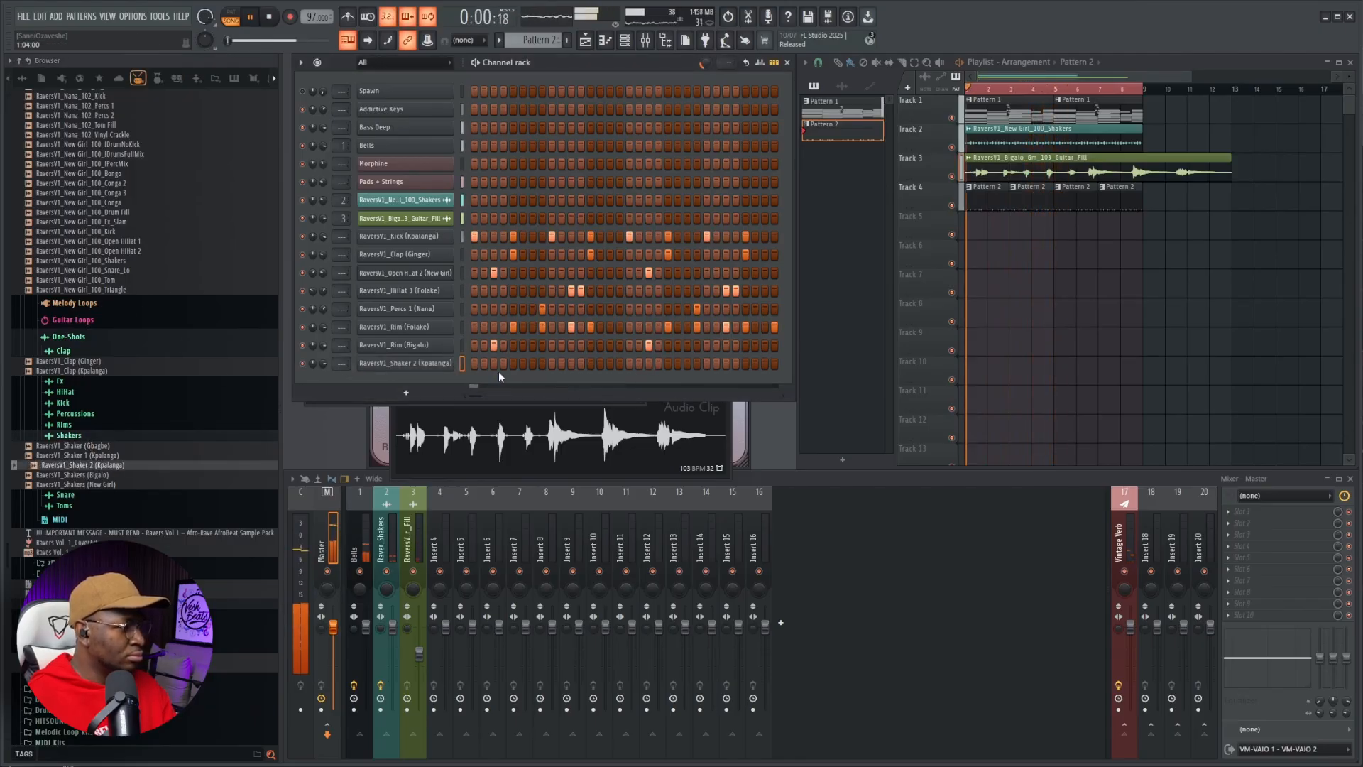
- Place Shaker 2 (Kpalanga) hits on every fourth step of Pattern 2, continuing from step 3 through steps 7, 11, 15, 19, 23, 27 and 31
left_click(533, 366)
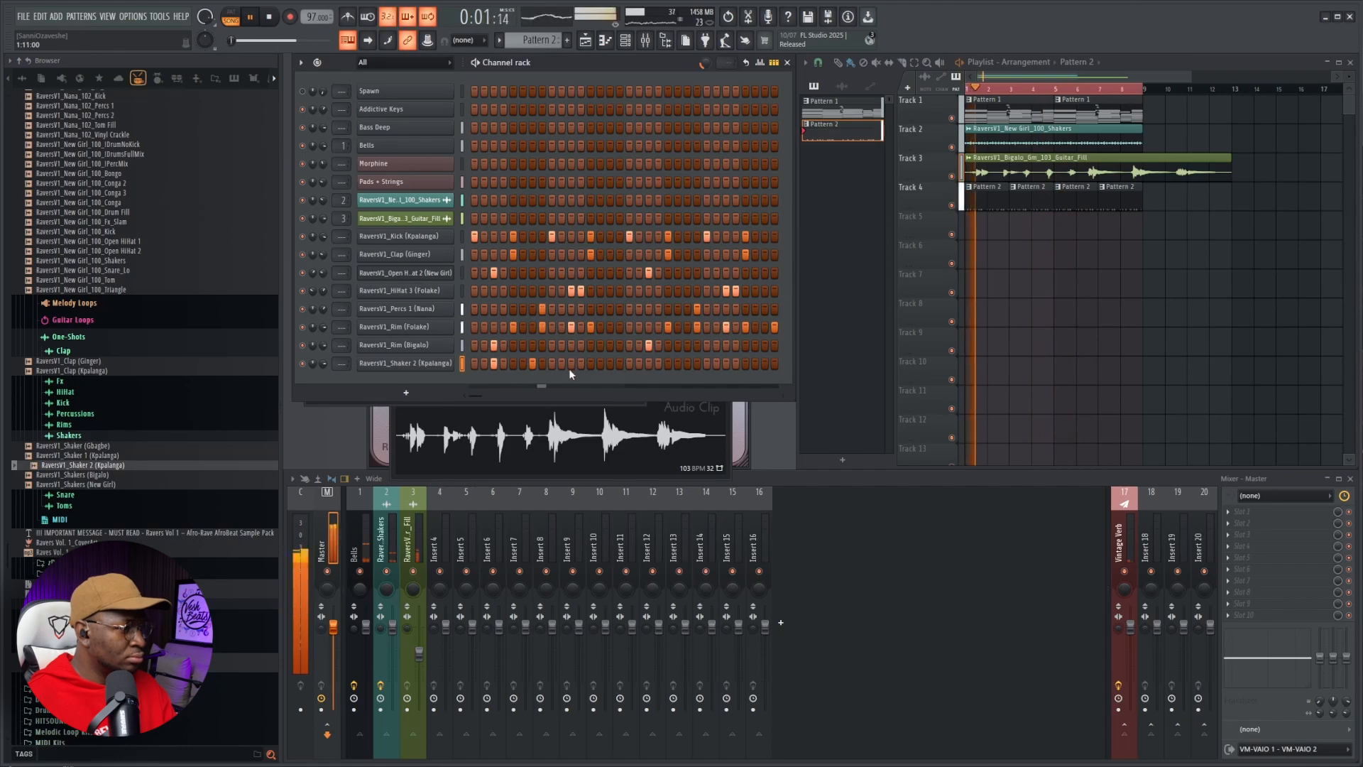
left_click(570, 366)
left_click(610, 363)
left_click(649, 363)
left_click(688, 363)
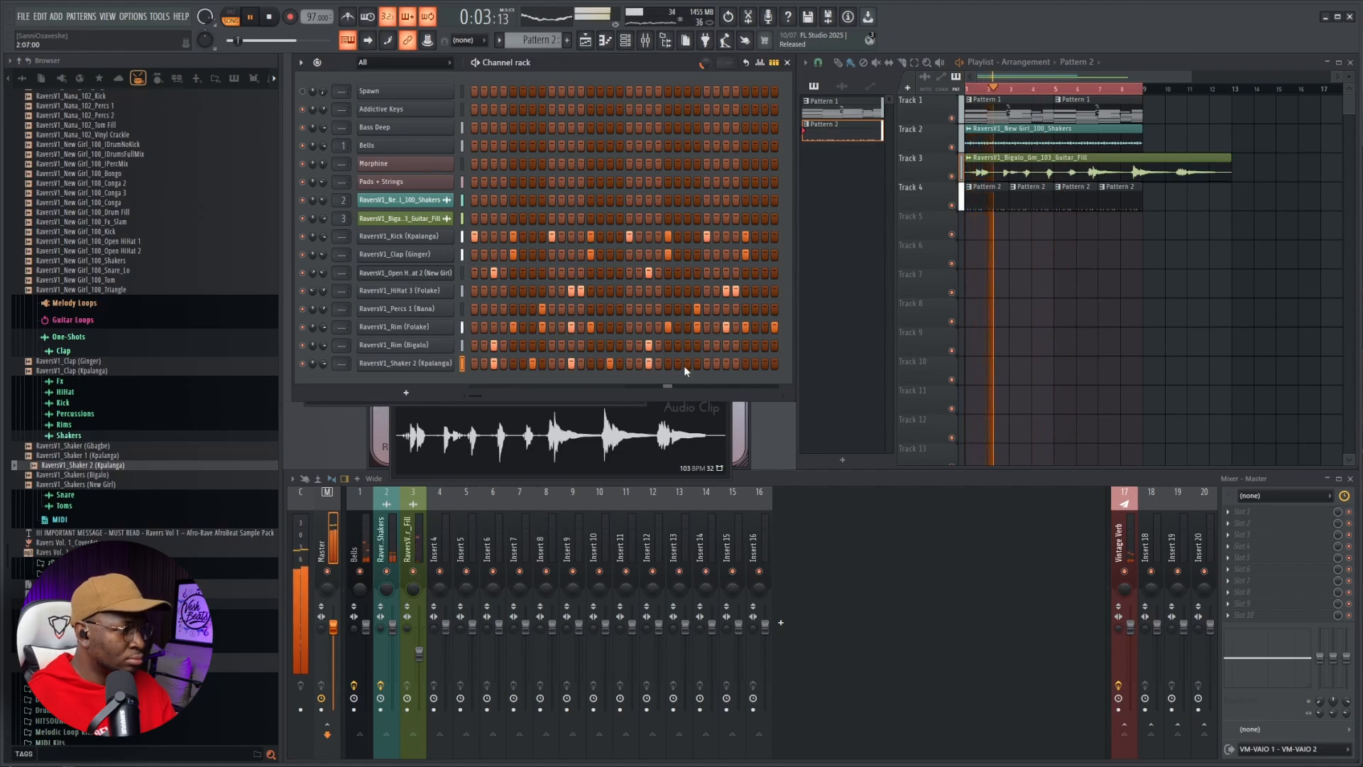
left_click(727, 363)
left_click(764, 364)
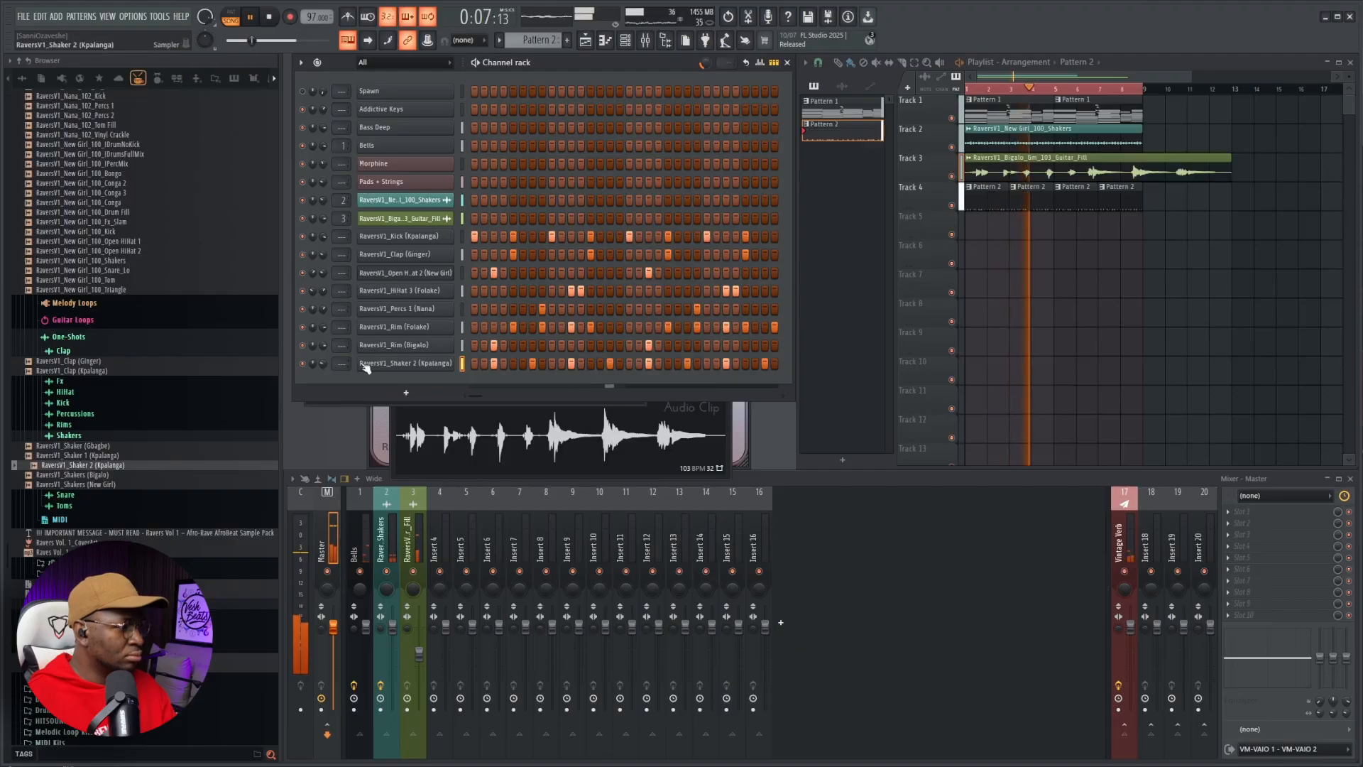
- Set Shaker 2 (Kpalanga) to the Stretch Pro time-stretching mode, lower its pitch, stop playback and return to the channel rack
left_click(401, 363)
left_click(675, 271)
left_click(683, 283)
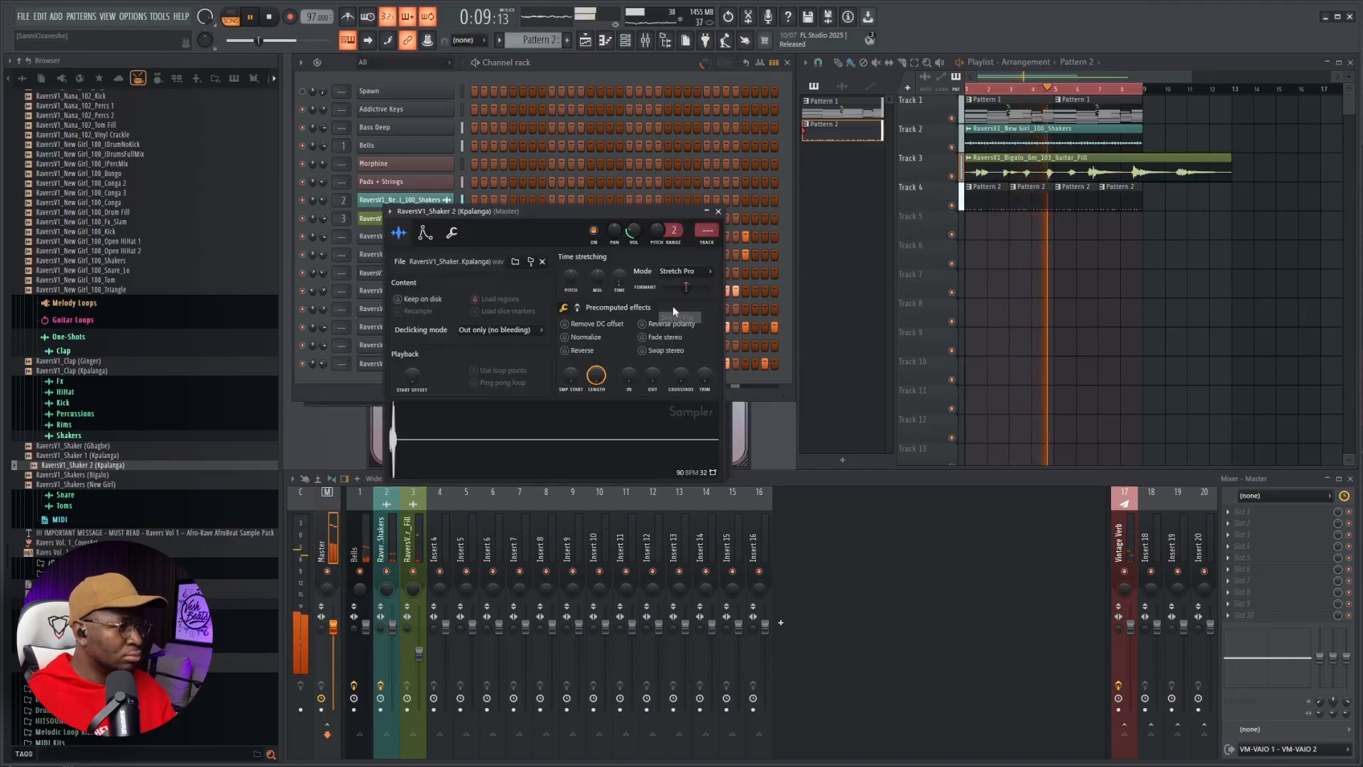
left_click_drag(571, 277, 571, 298)
key("space")
left_click(595, 66)
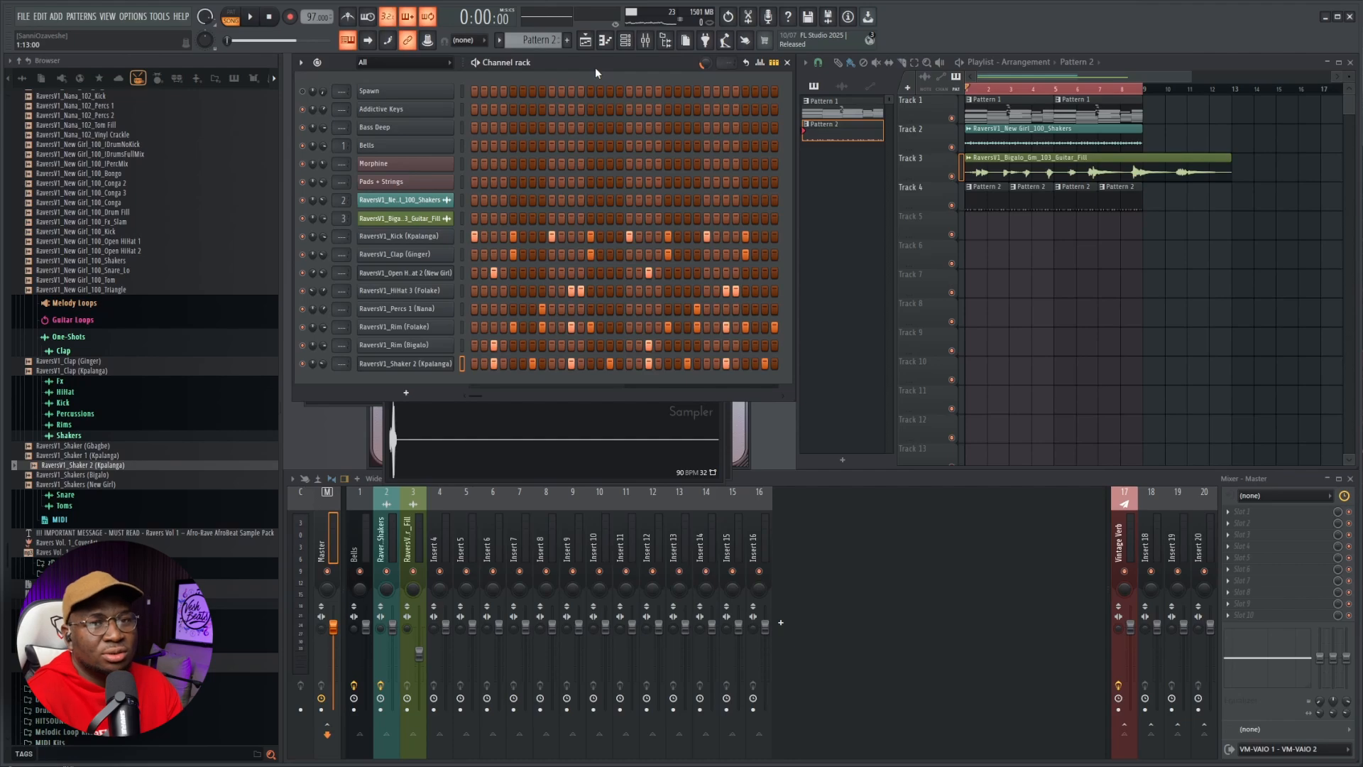
- Play the arrangement and duplicate the Pattern 1, shakers and Pattern 2 clips on Tracks 1, 2 and 4 up to bar 17
key("space")
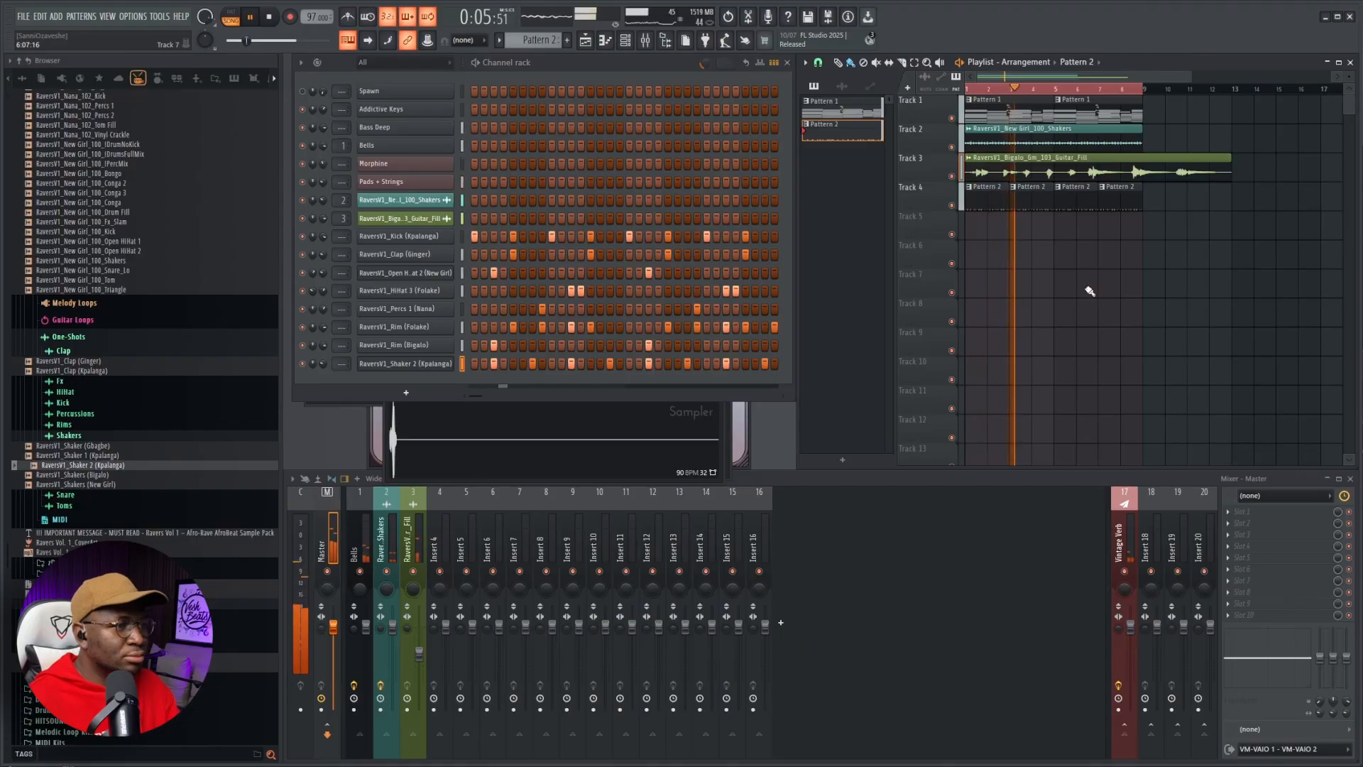
scroll(1080, 282, "down", 2)
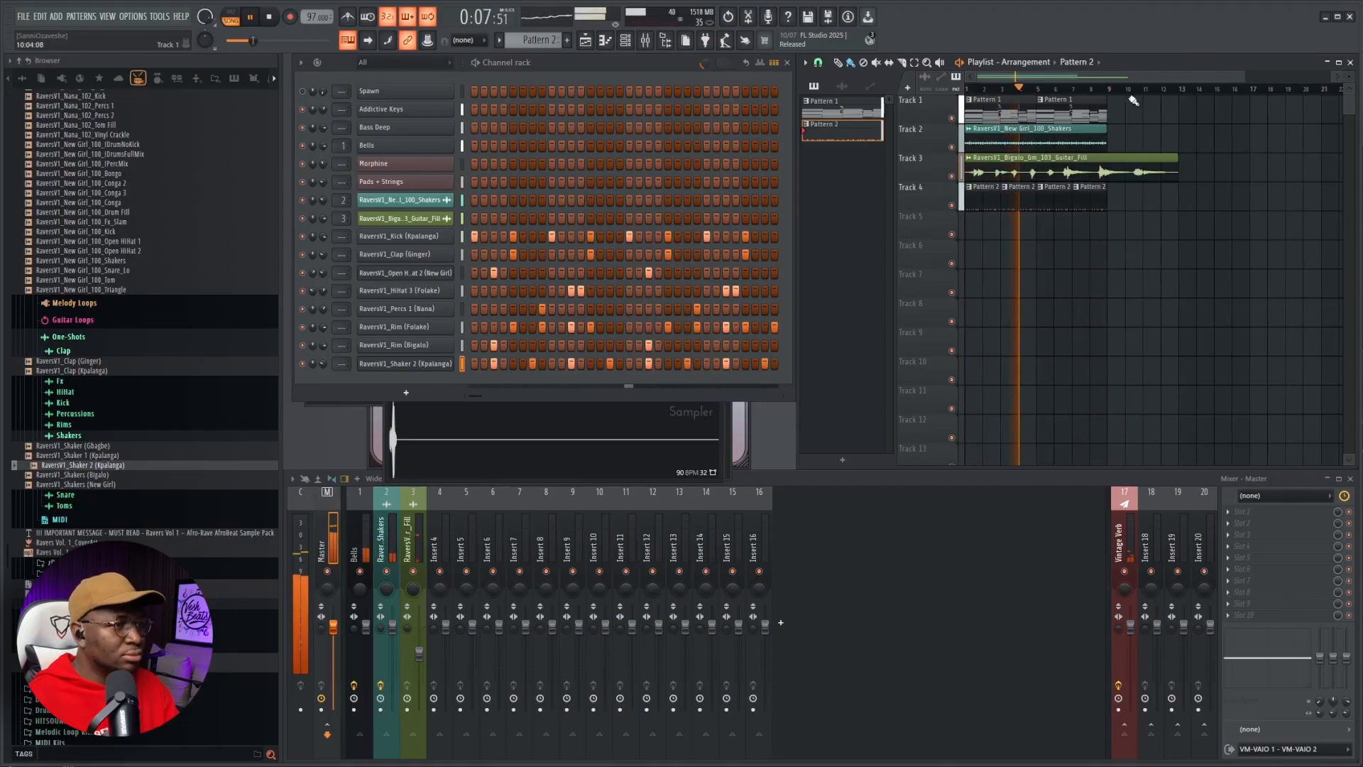
left_click_drag(1130, 100, 979, 132)
key("ctrl+b")
left_click_drag(1139, 201, 1002, 219)
key("ctrl+b")
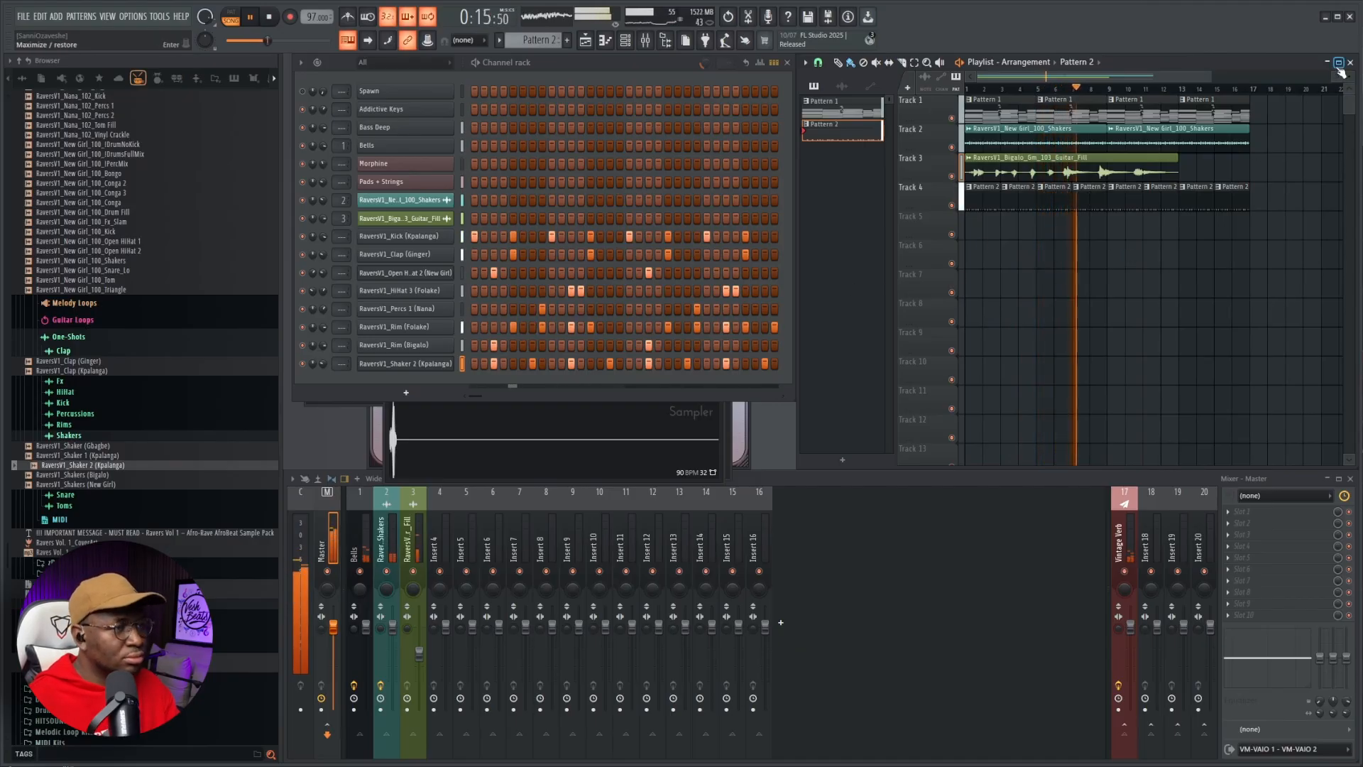
- Select Pattern 1 and run the macro that switches all audio clip channels to Resample
left_click(1237, 108)
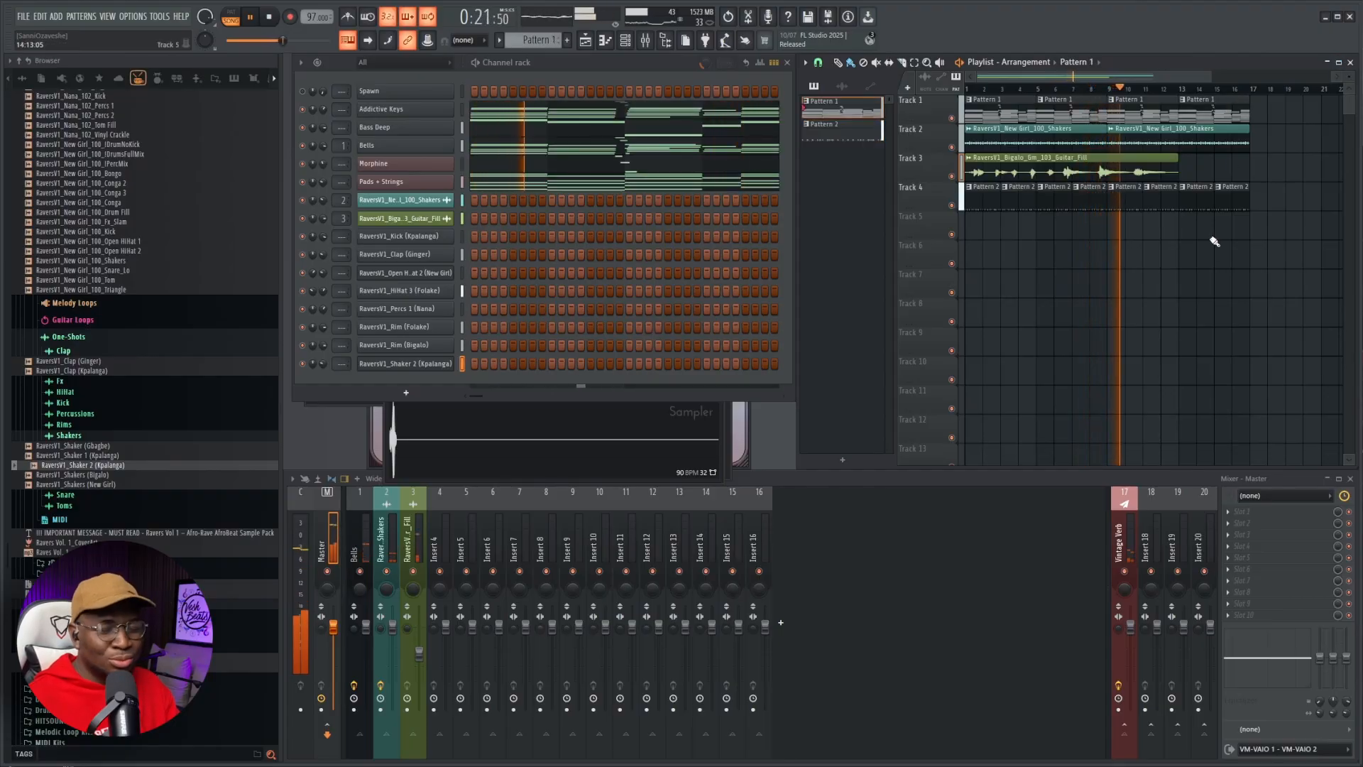
left_click(106, 16)
mouse_move(160, 17)
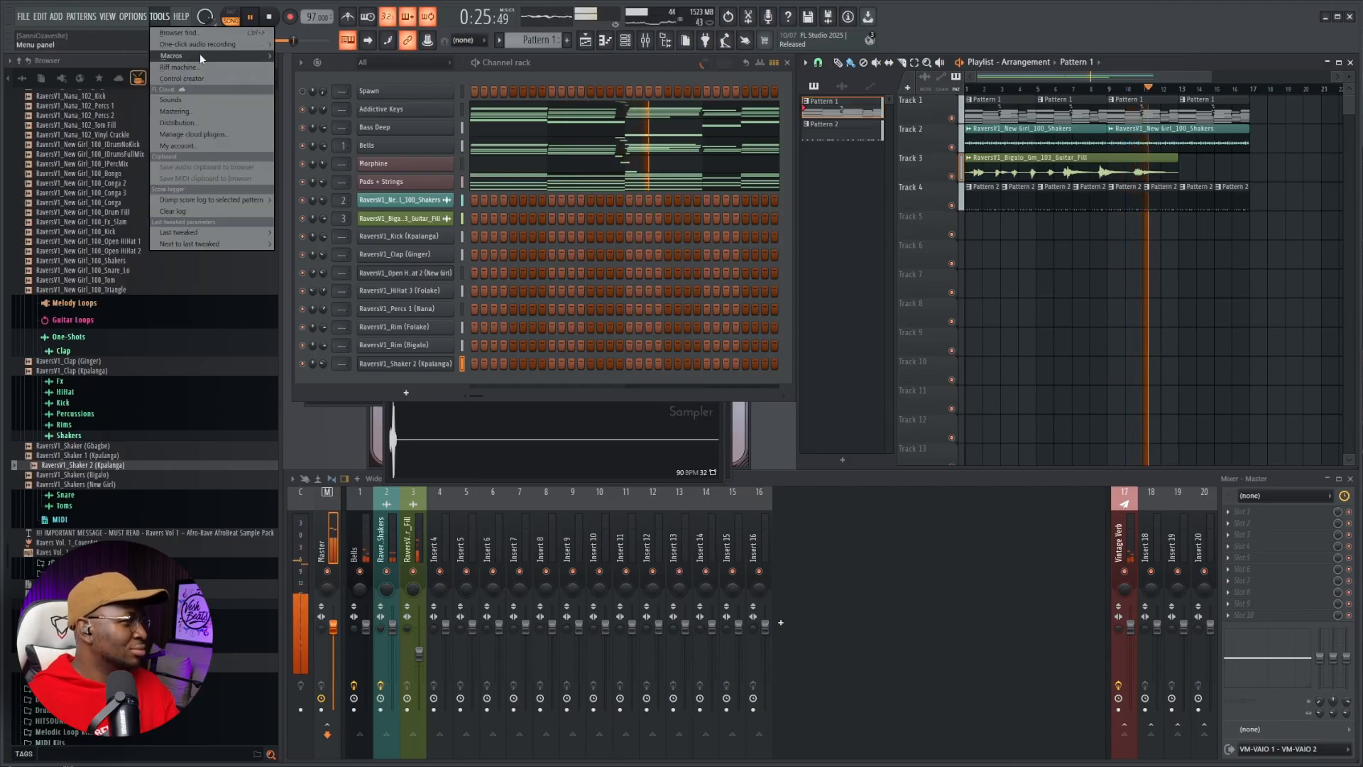
mouse_move(201, 57)
mouse_move(398, 156)
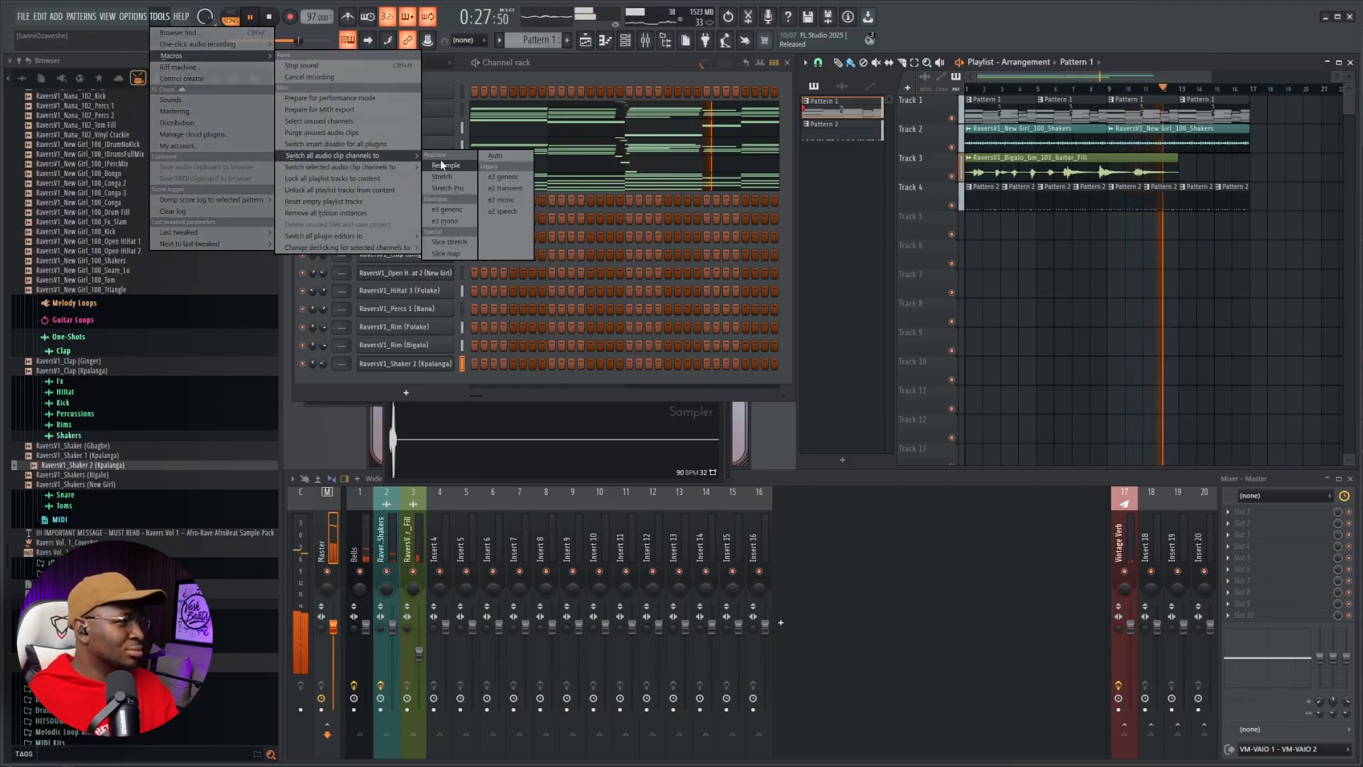
left_click(442, 165)
left_click(1140, 467)
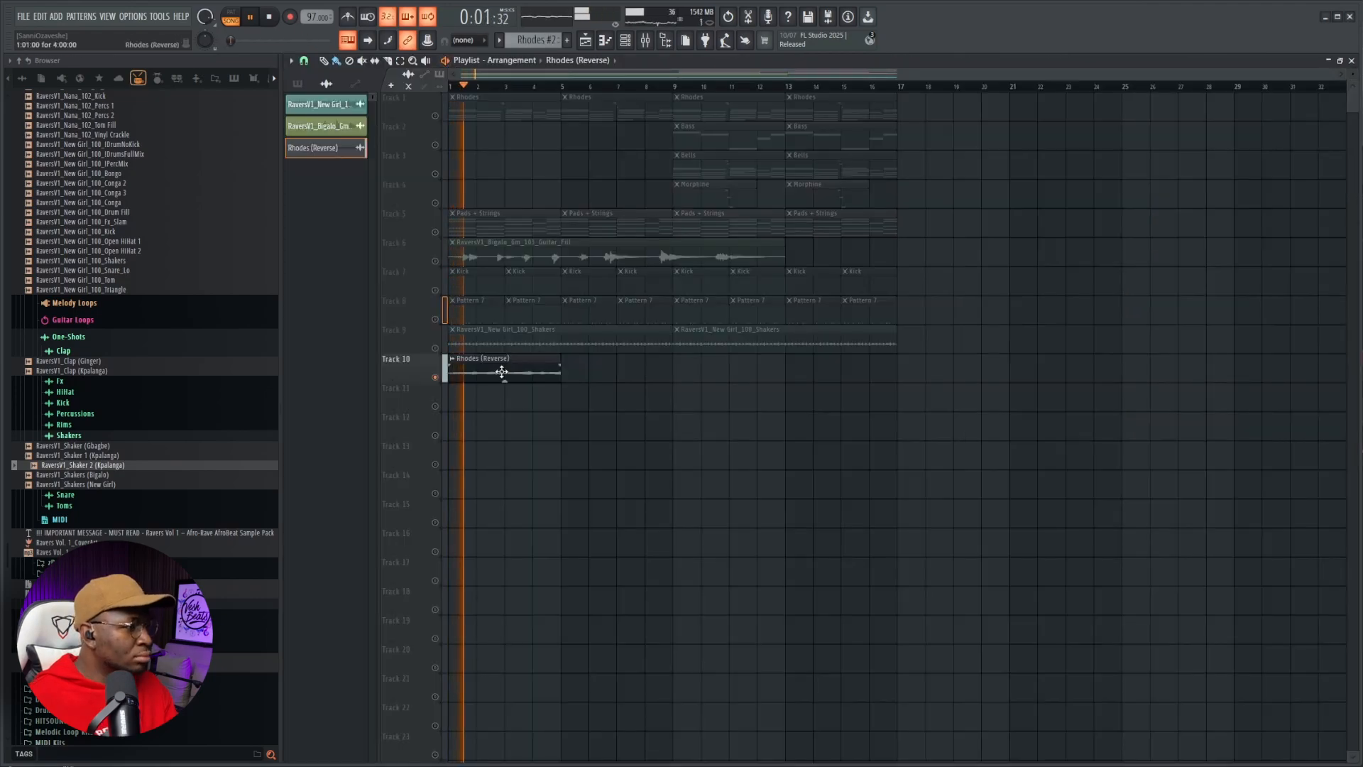
- Open the Rhodes (Reverse) audio clip's mixer track 4 and start choosing an effect for its first slot
double_click(502, 371)
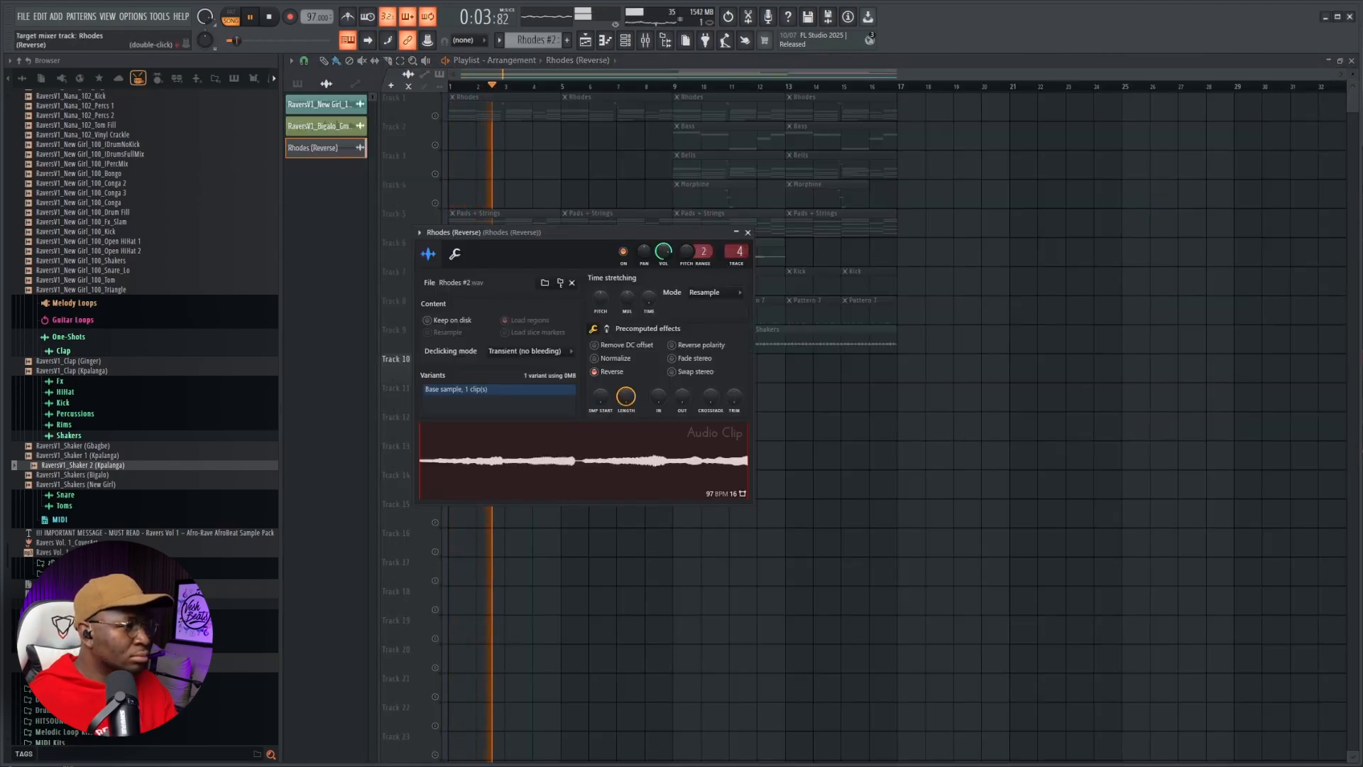
double_click(739, 251)
left_click(1274, 512)
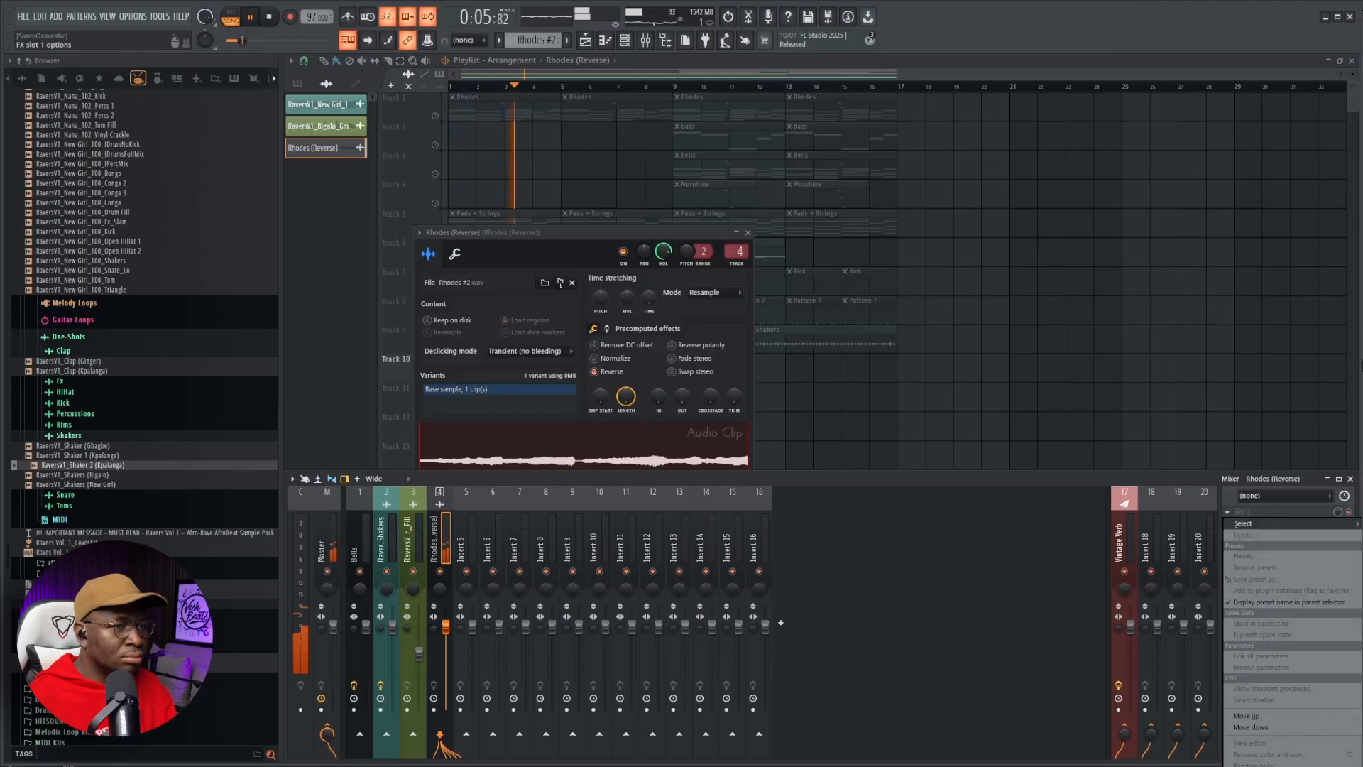
mouse_move(1271, 524)
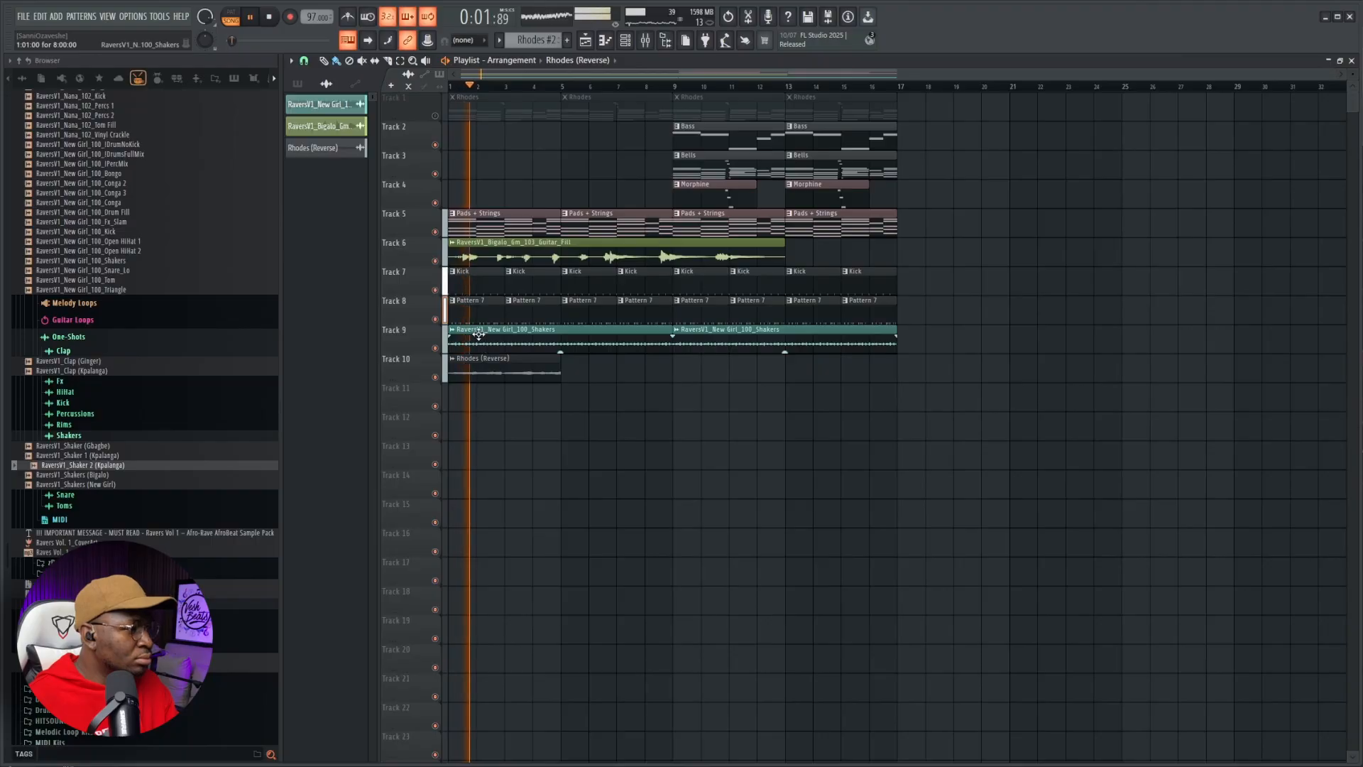
- Move the guitar fill clip on Track 6 to bar 9, and delete and re-place the first shakers clip on Track 9
left_click_drag(468, 247, 692, 247)
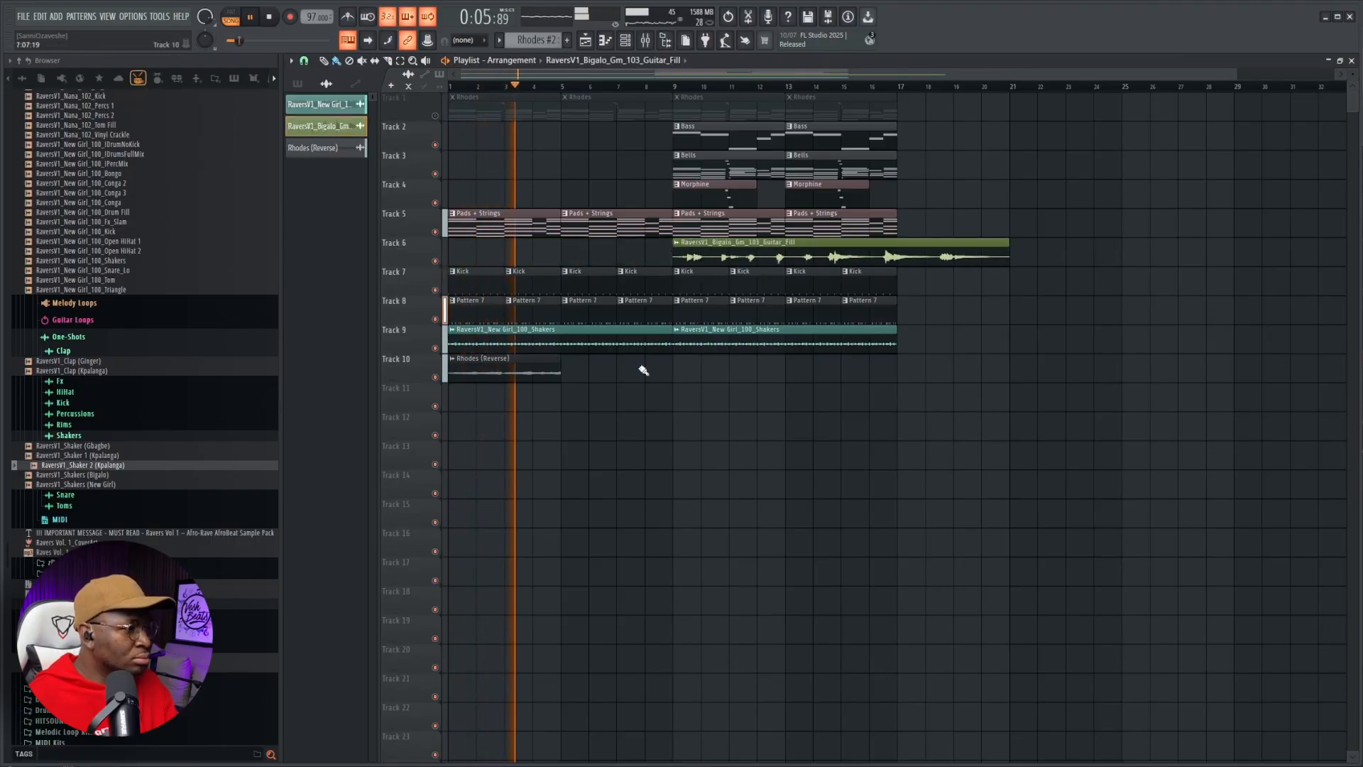
right_click(498, 345)
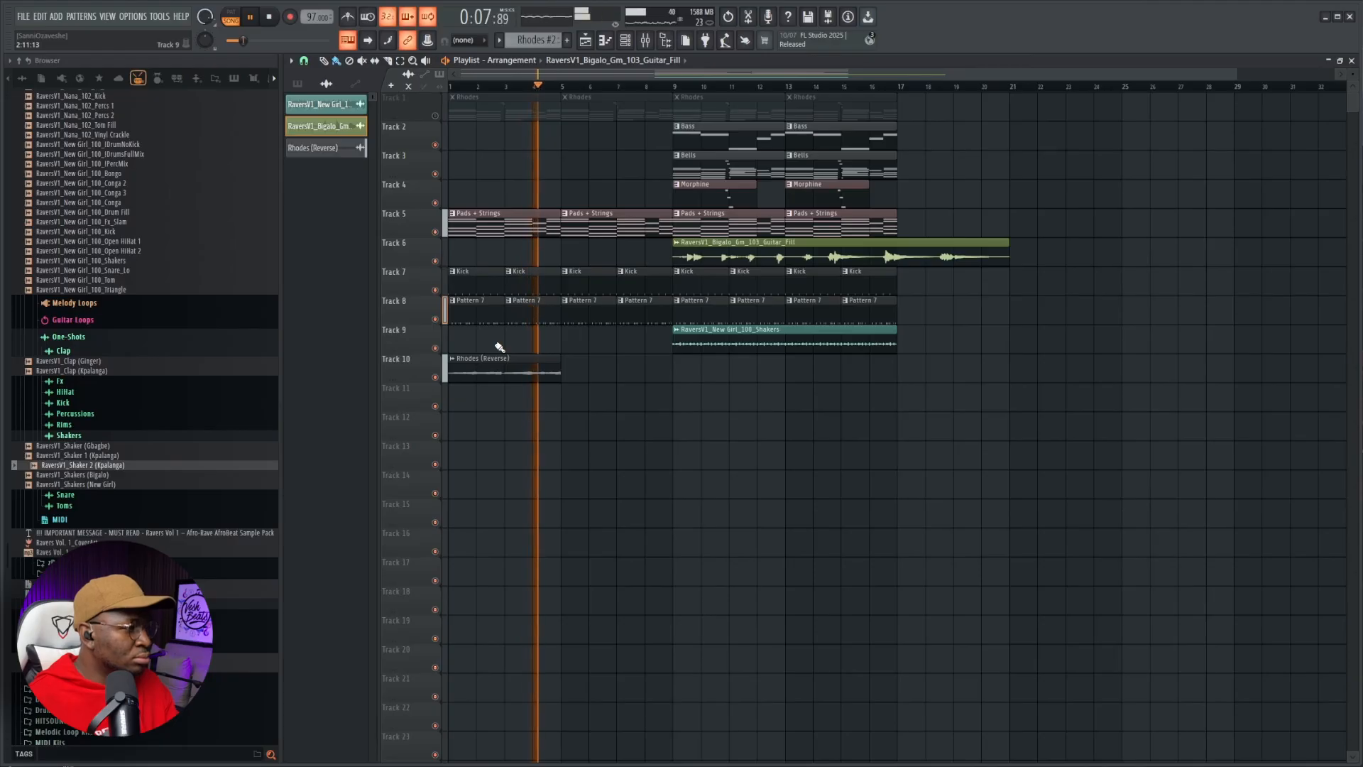
left_click(446, 335)
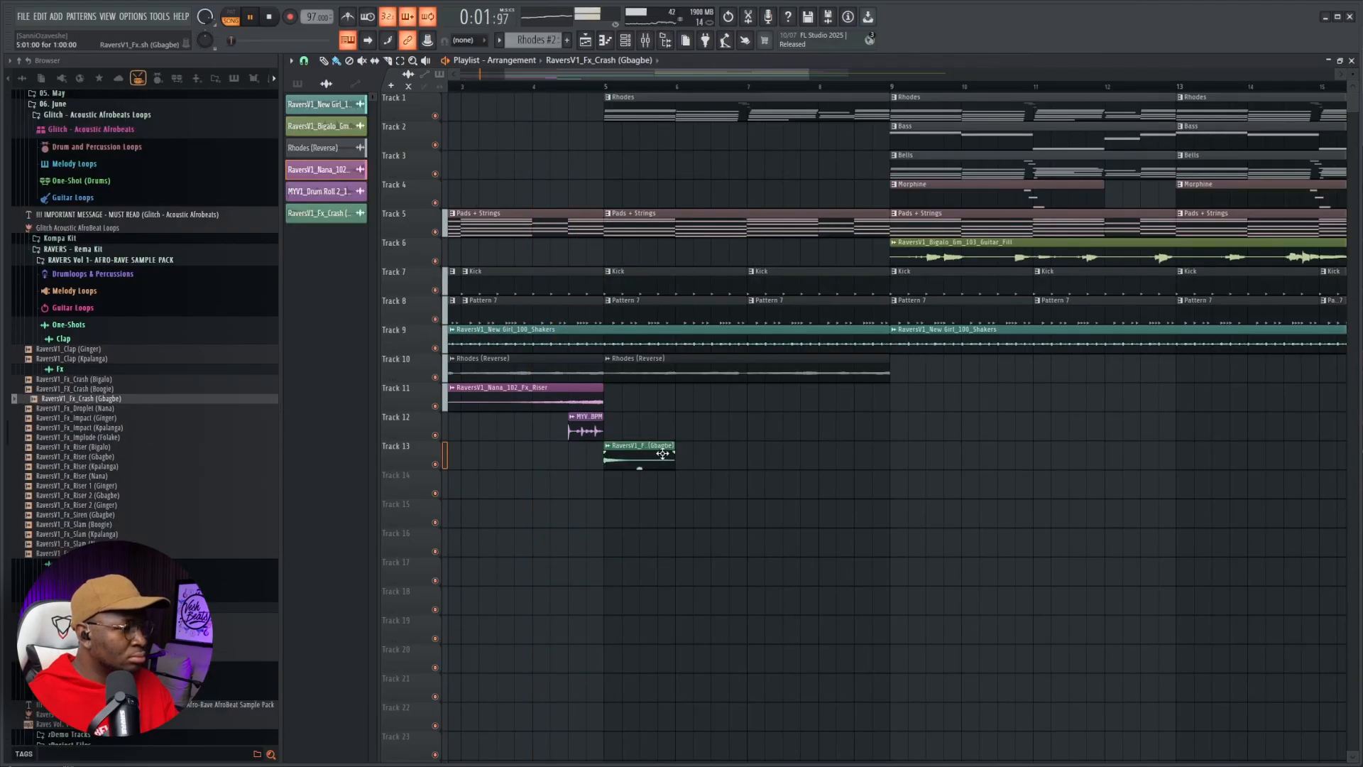
- Check the RaversV1_Fx_Crash (Gbagbe) clip's settings and move the clip up to Track 11, directly after the riser
double_click(627, 445)
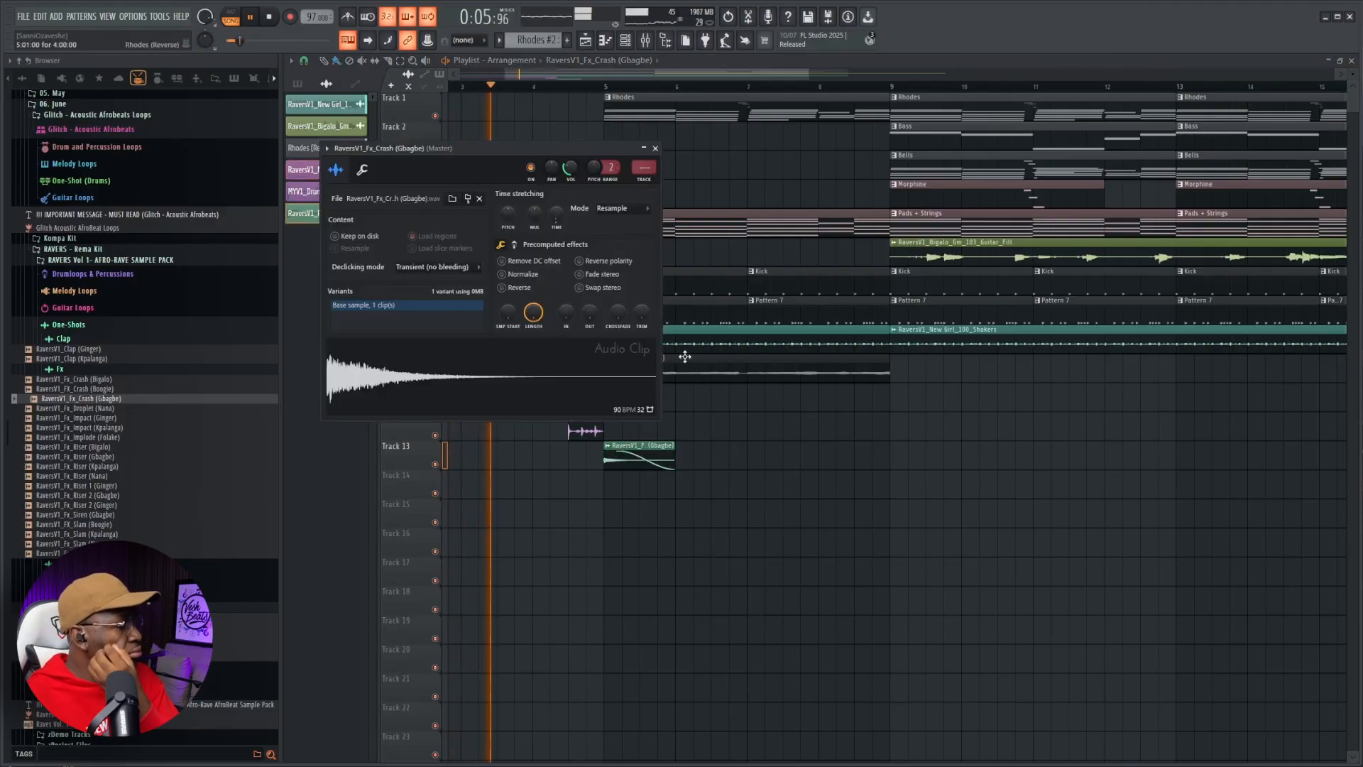
key("Escape")
left_click_drag(627, 445, 627, 387)
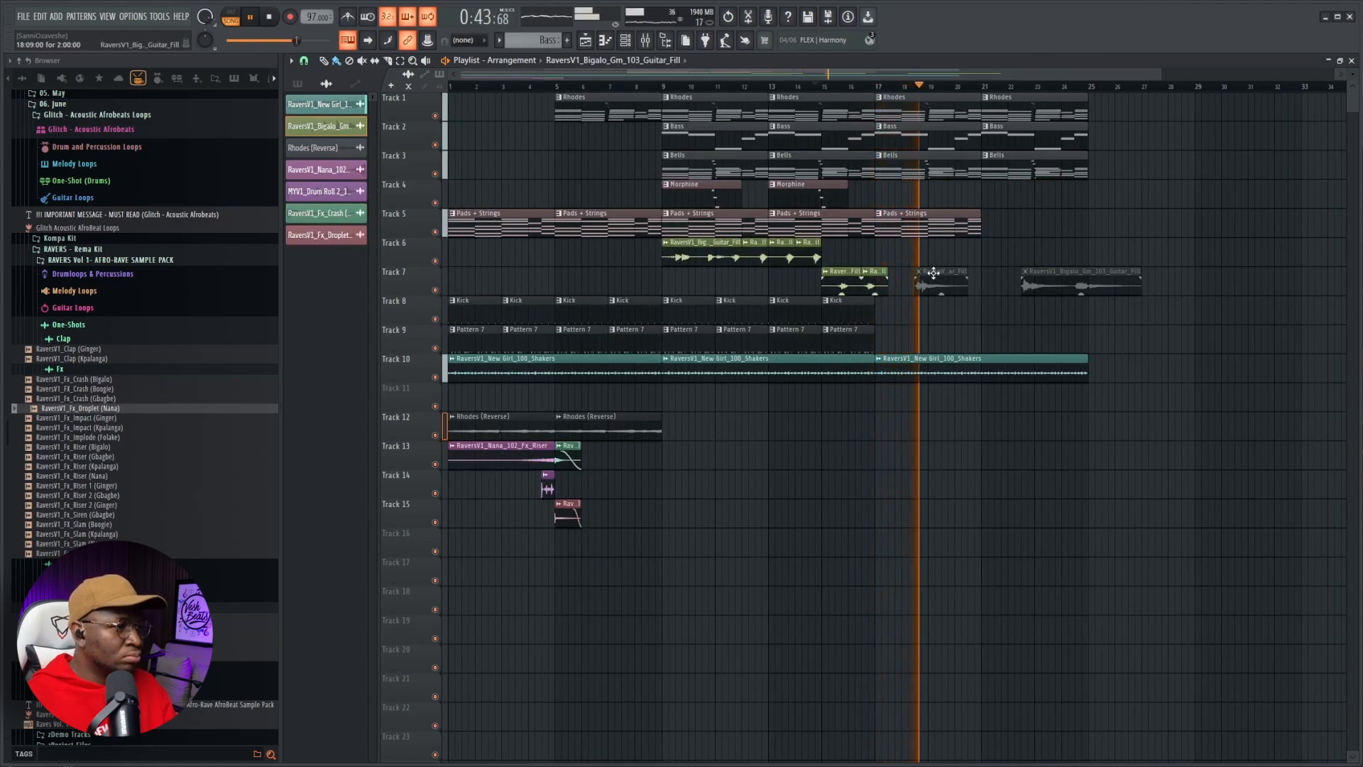
- Place Pattern 7 clips on Track 9 at bars 21 and 23
left_click(850, 341)
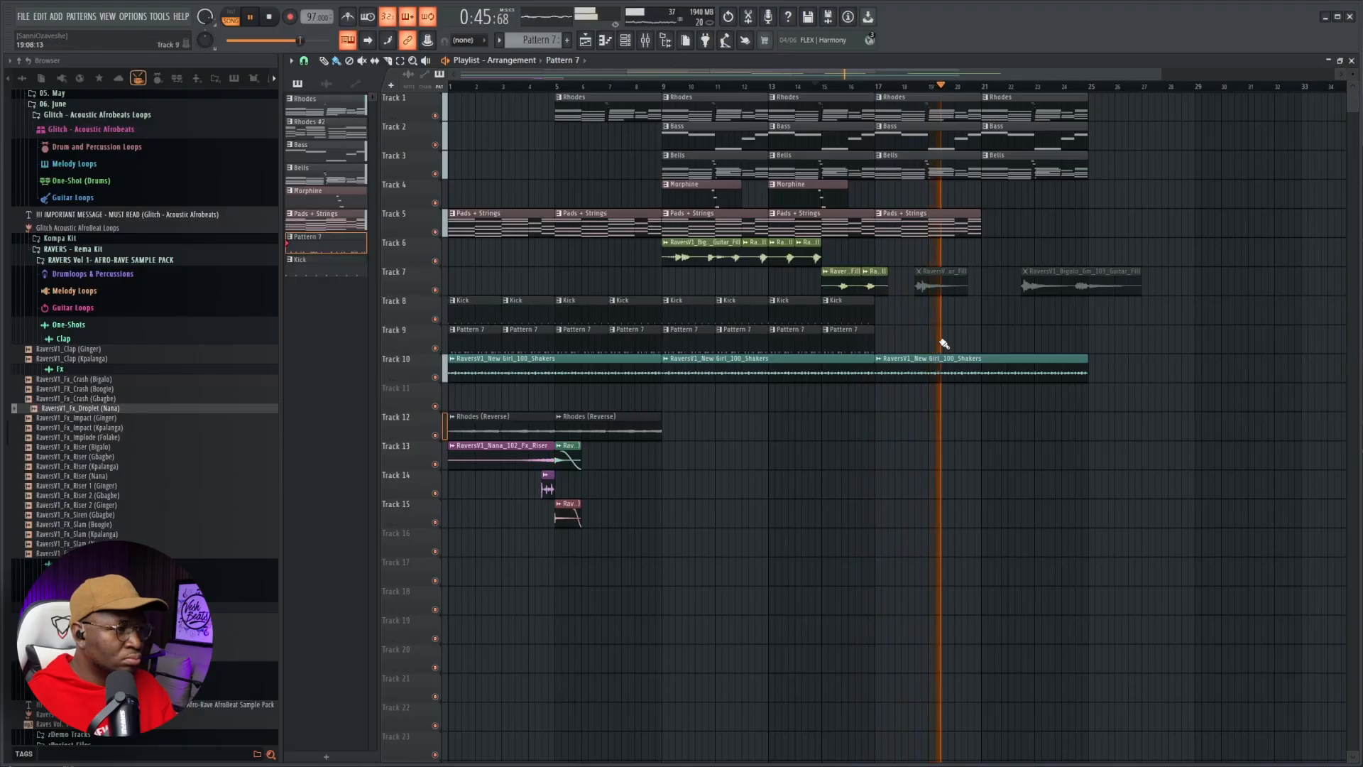
left_click(984, 341)
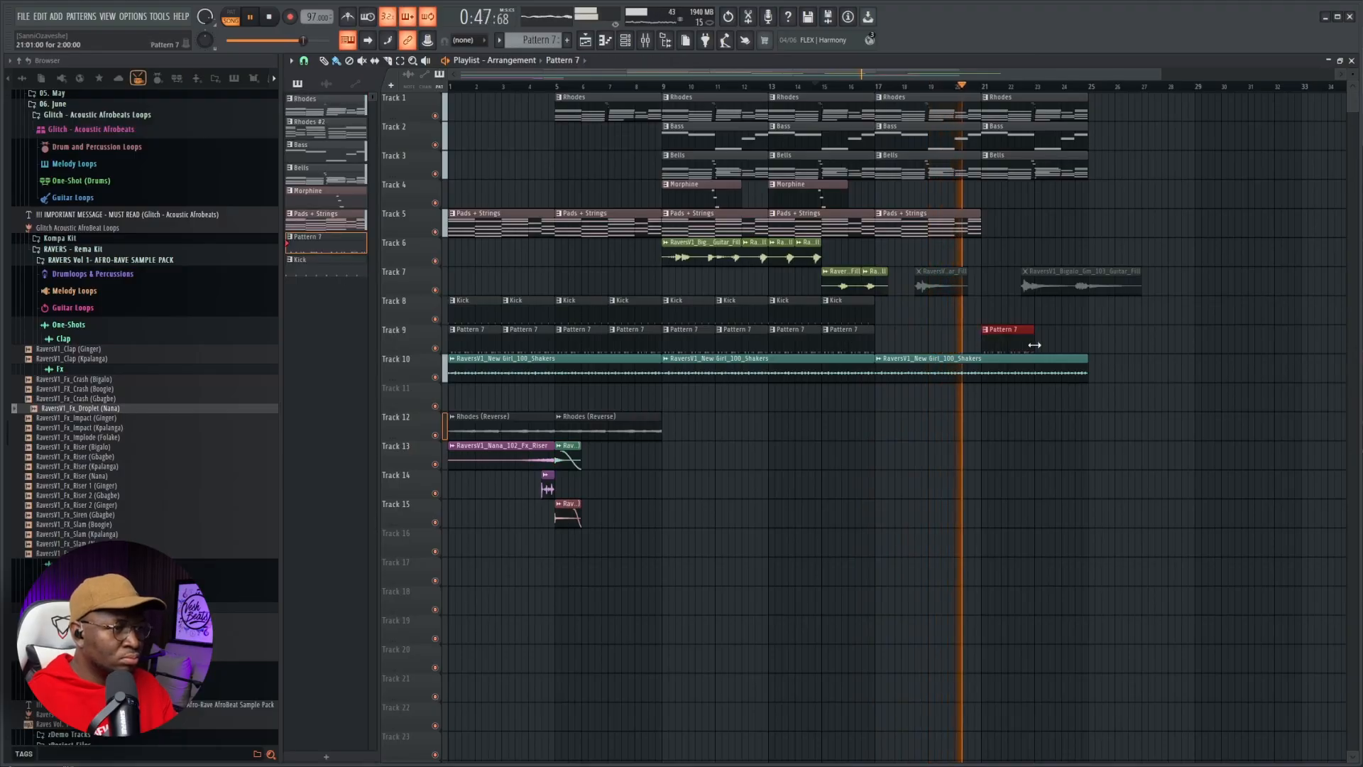
left_click(1043, 348)
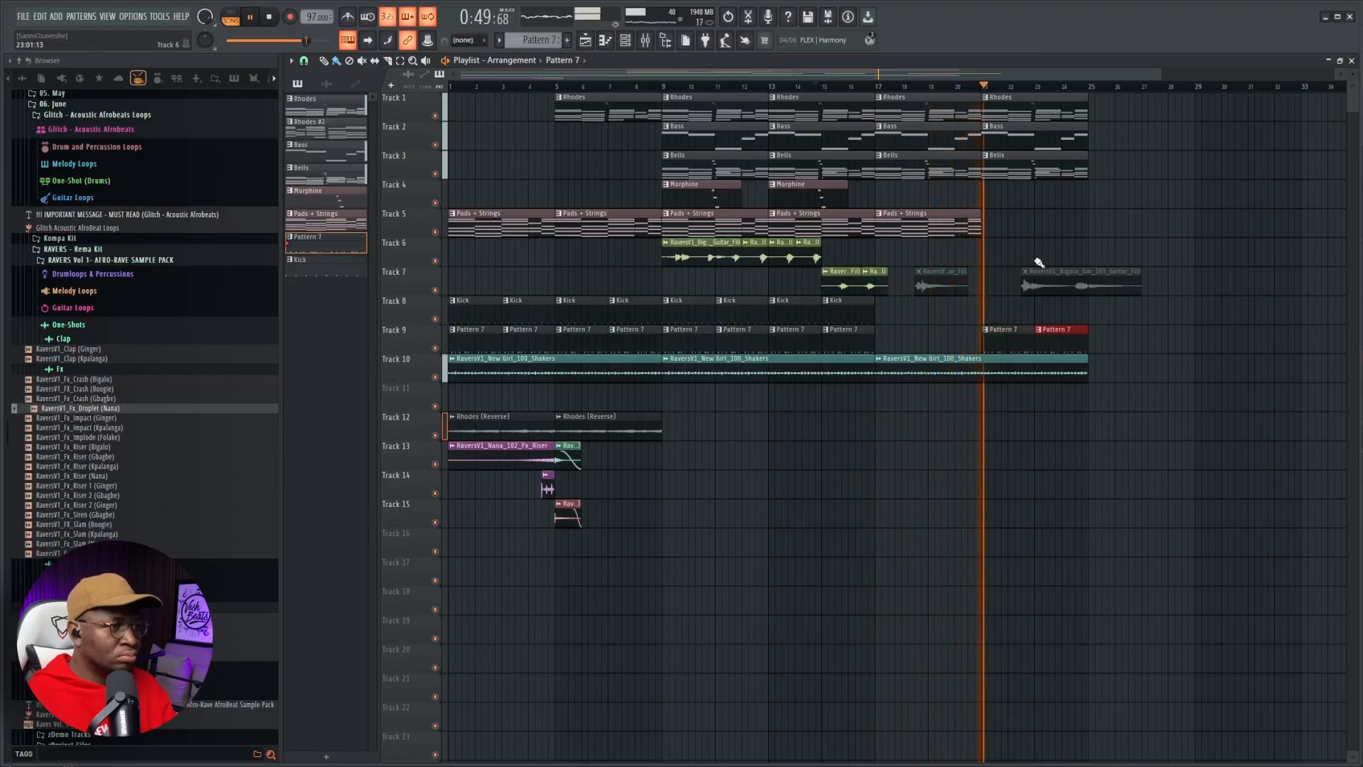
- Duplicate the last Pads + Strings clip on Track 5 three times to reach bar 33, and place a Kick clip on Track 8 at bar 25
left_click_drag(985, 213, 973, 231)
key("ctrl+b")
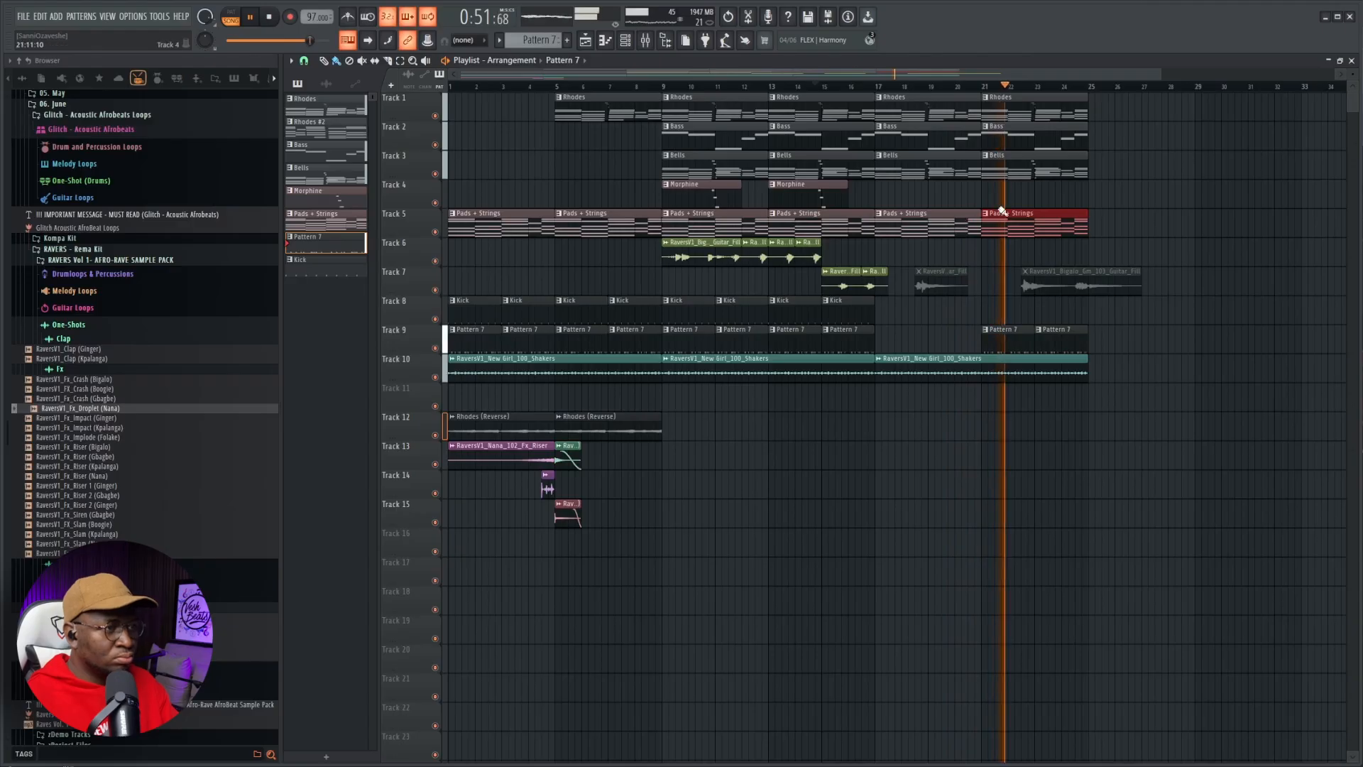
scroll(1070, 196, "down", 2)
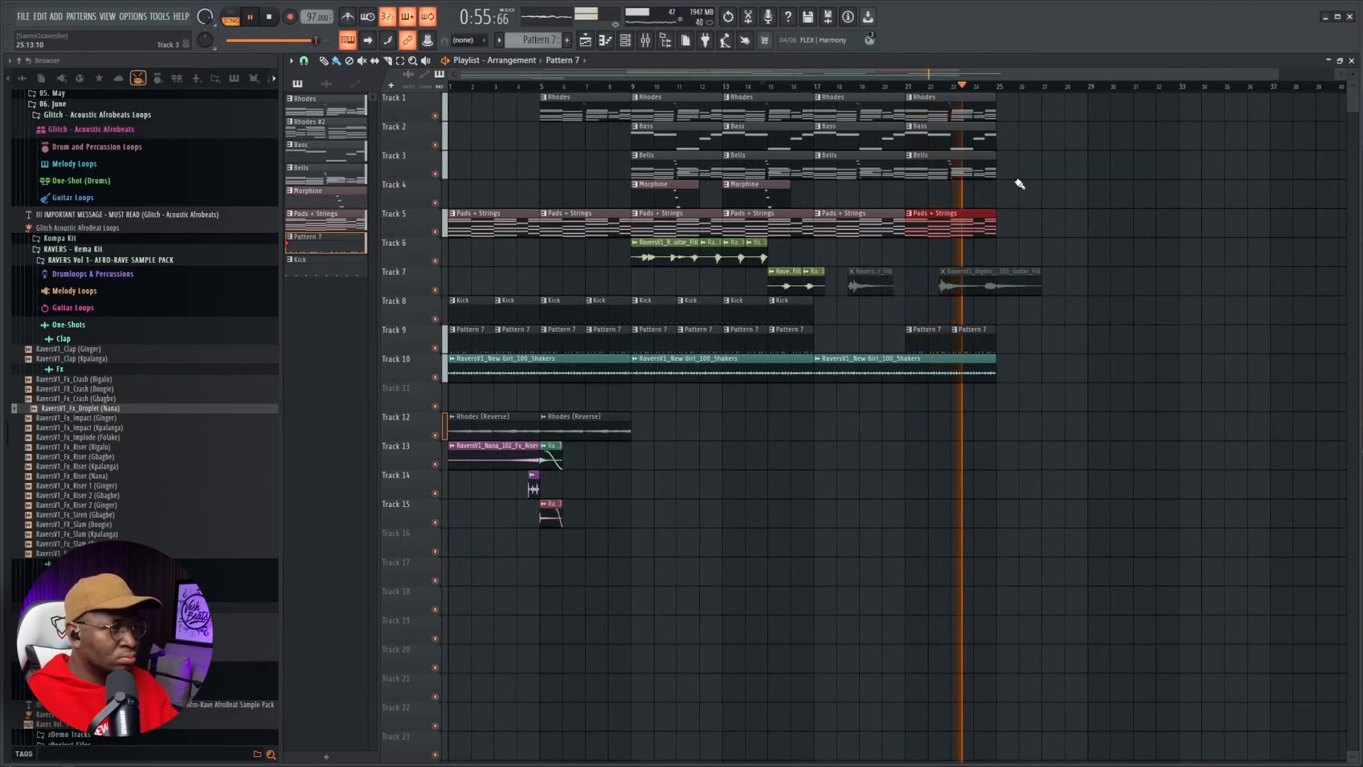
key("ctrl+b")
key("ctrl+b")
left_click(797, 304)
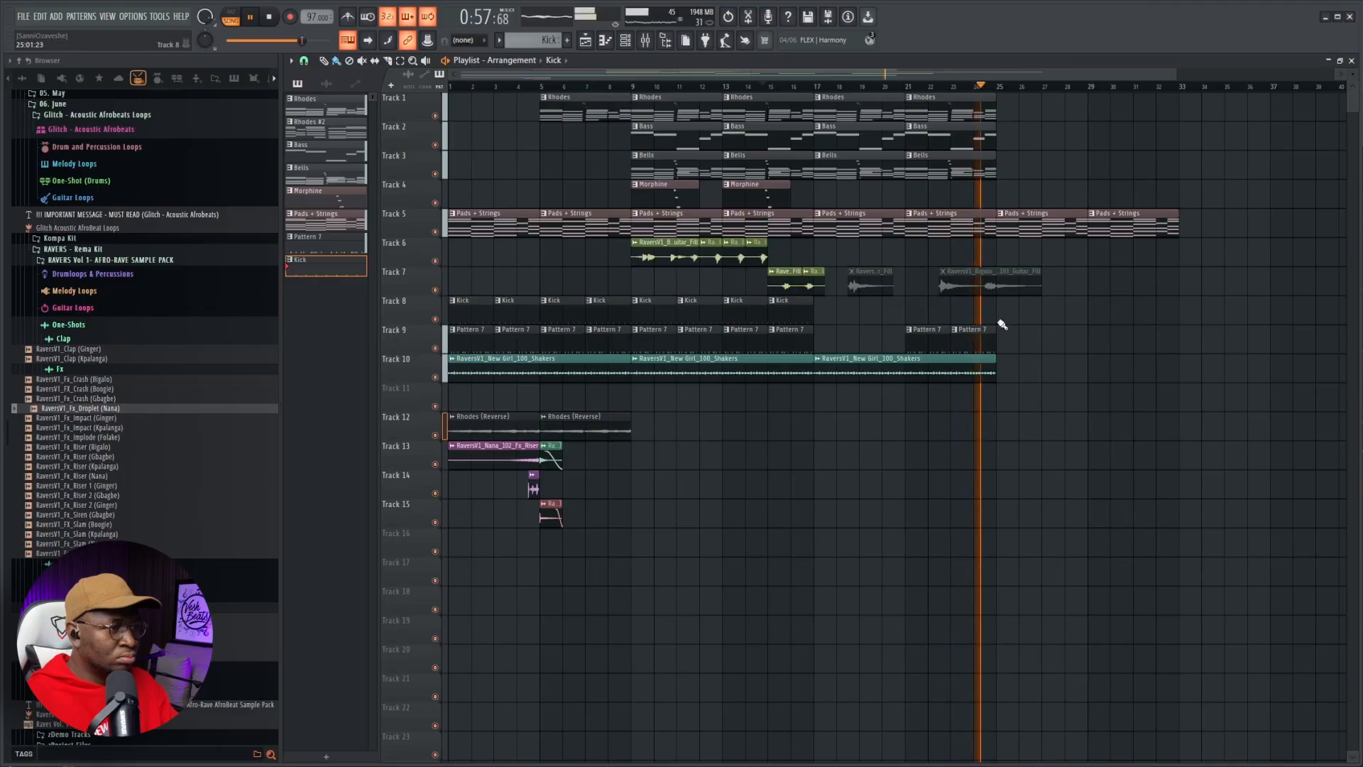
left_click(1004, 317)
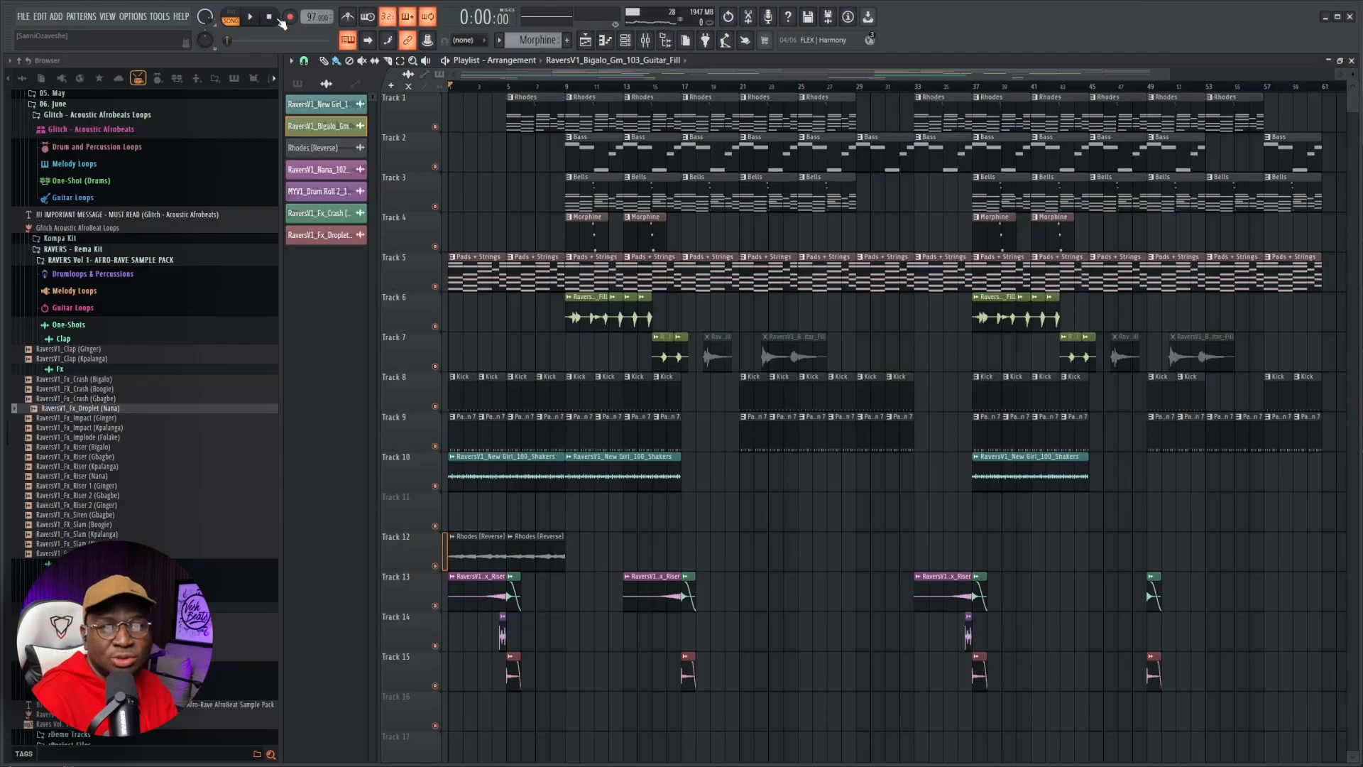
- Review the Rhodes (Reverse) clip's channel settings, its mixer effects and its FabFilter Pro-Q 3 curve, and look over the arrangement's tracks
scroll(509, 582, "up", 3)
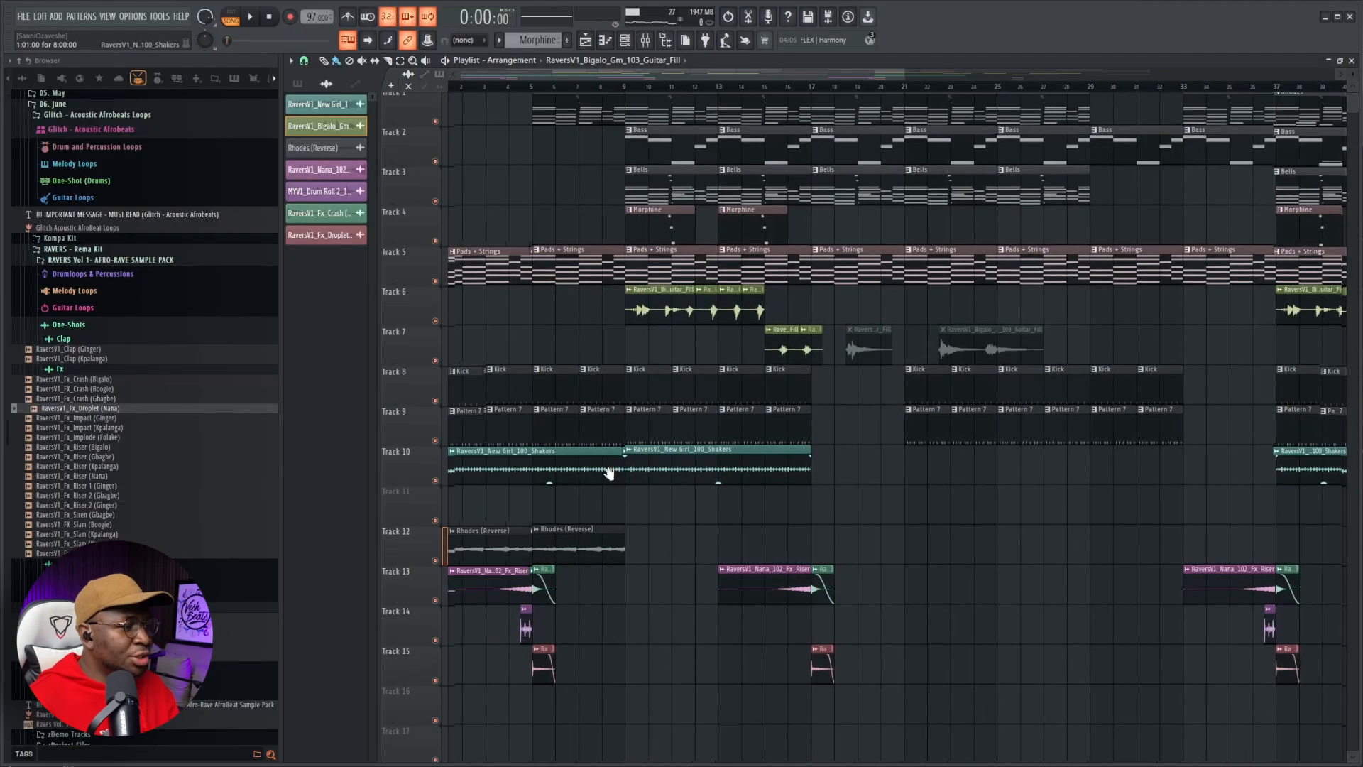
double_click(588, 518)
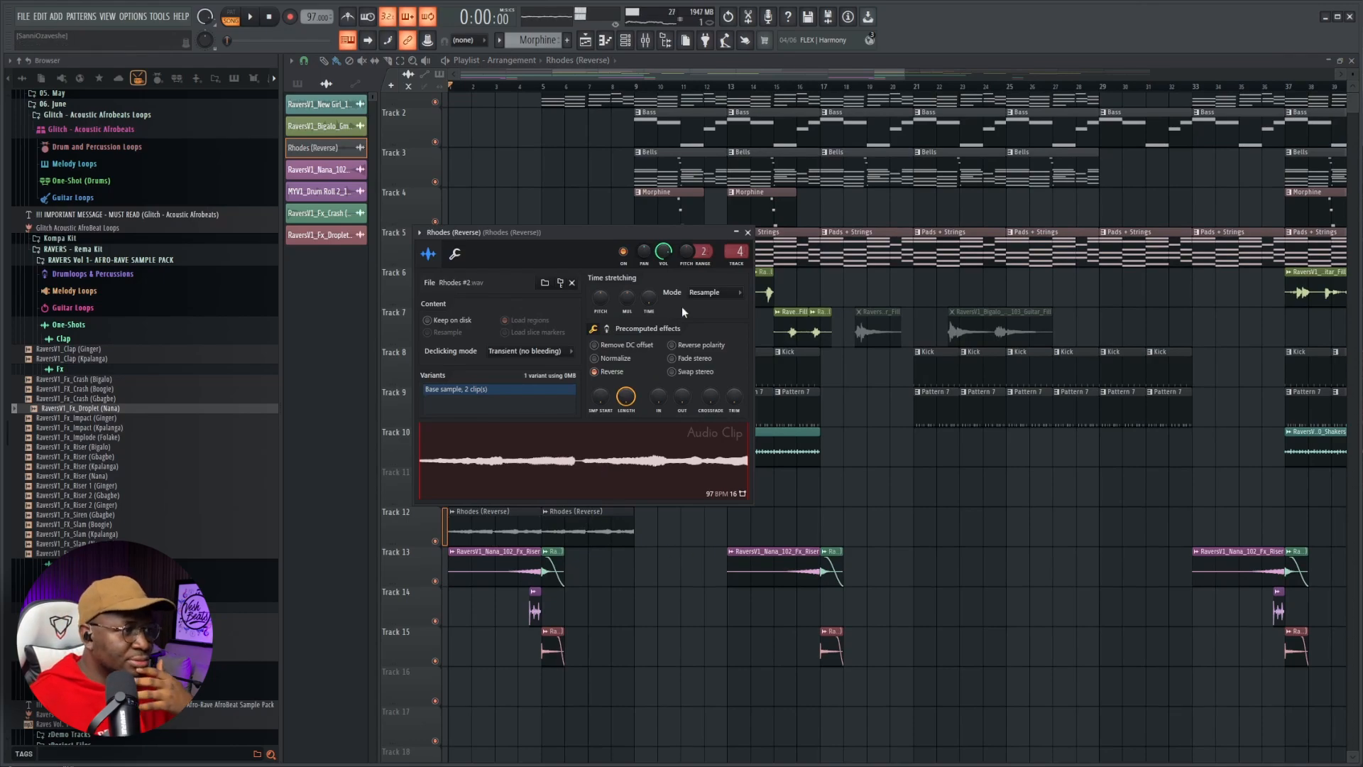
double_click(726, 259)
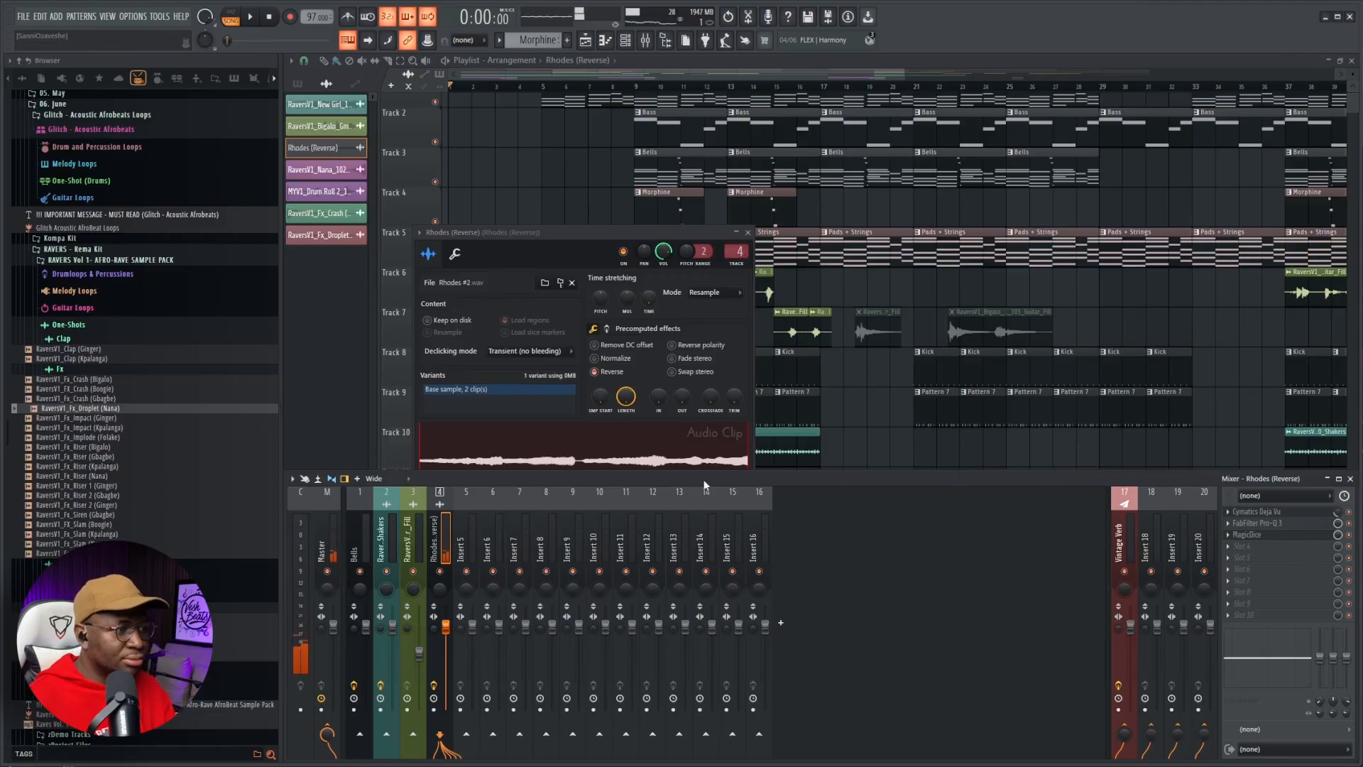
left_click(1268, 529)
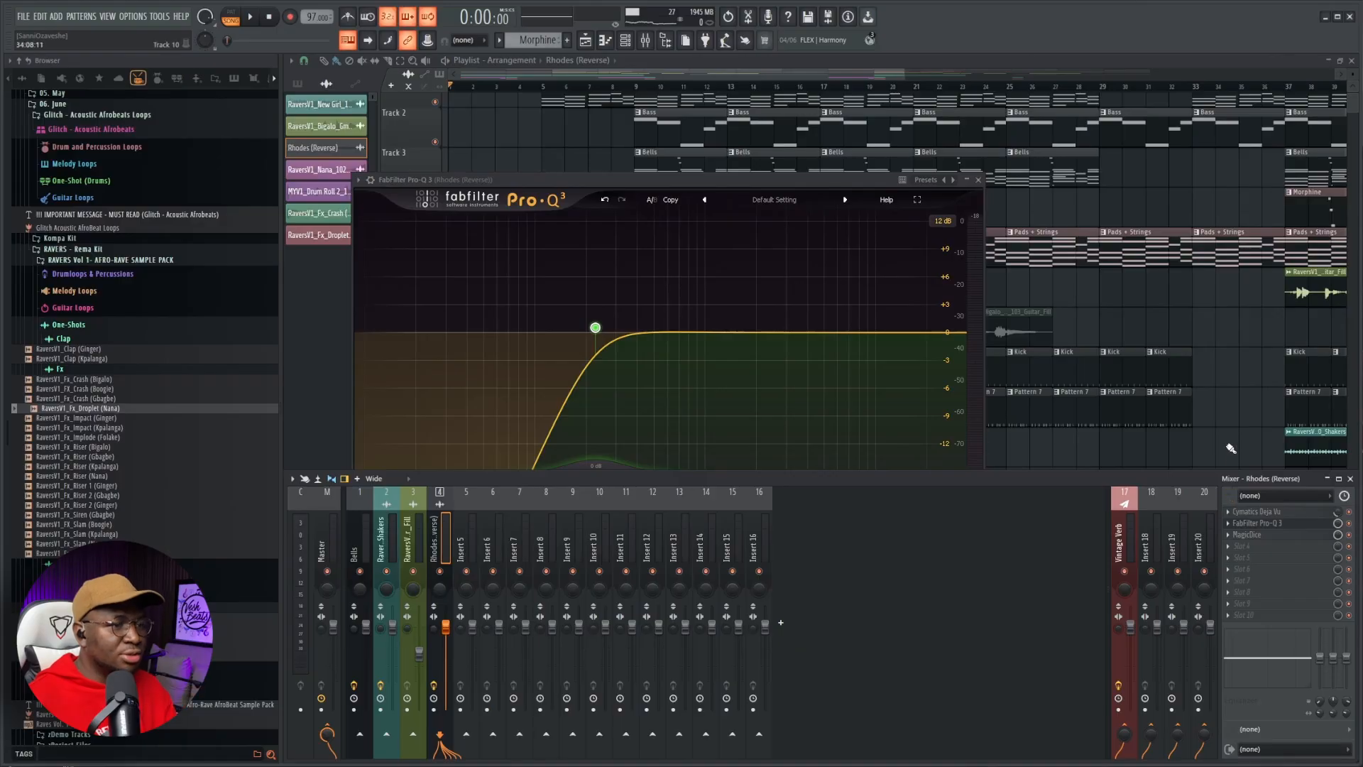
left_click(978, 180)
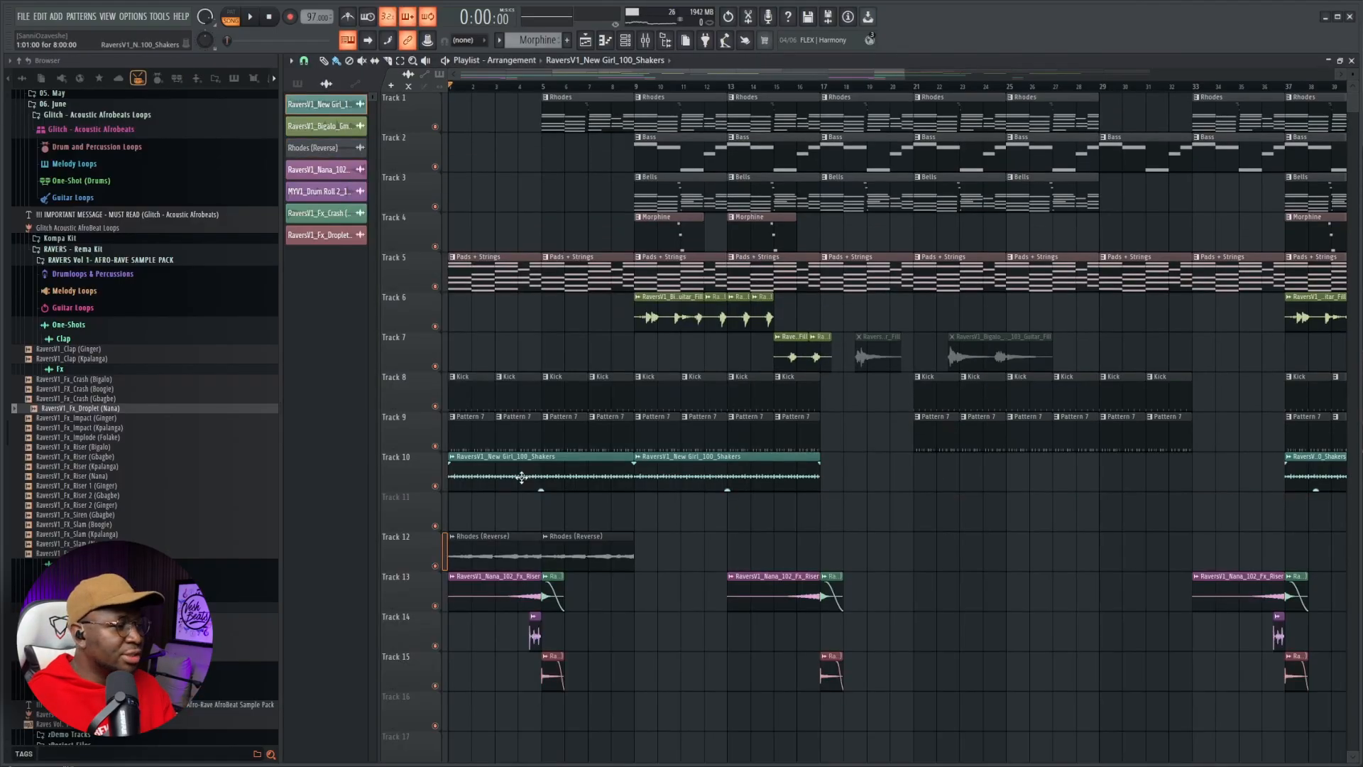
scroll(522, 477, "down", 2)
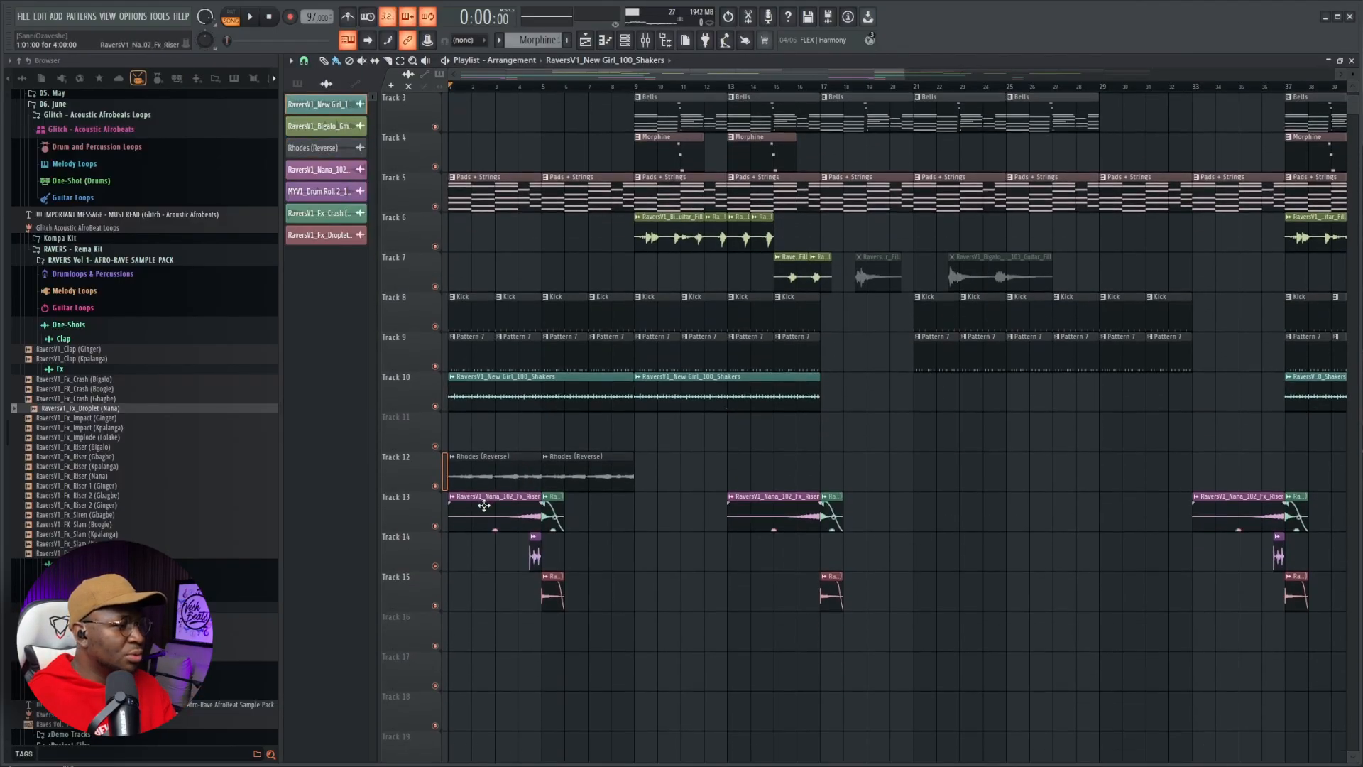
- Check the RaversV1_Nana_102_Fx_Riser clip's settings and look over all tracks of the arrangement
double_click(484, 505)
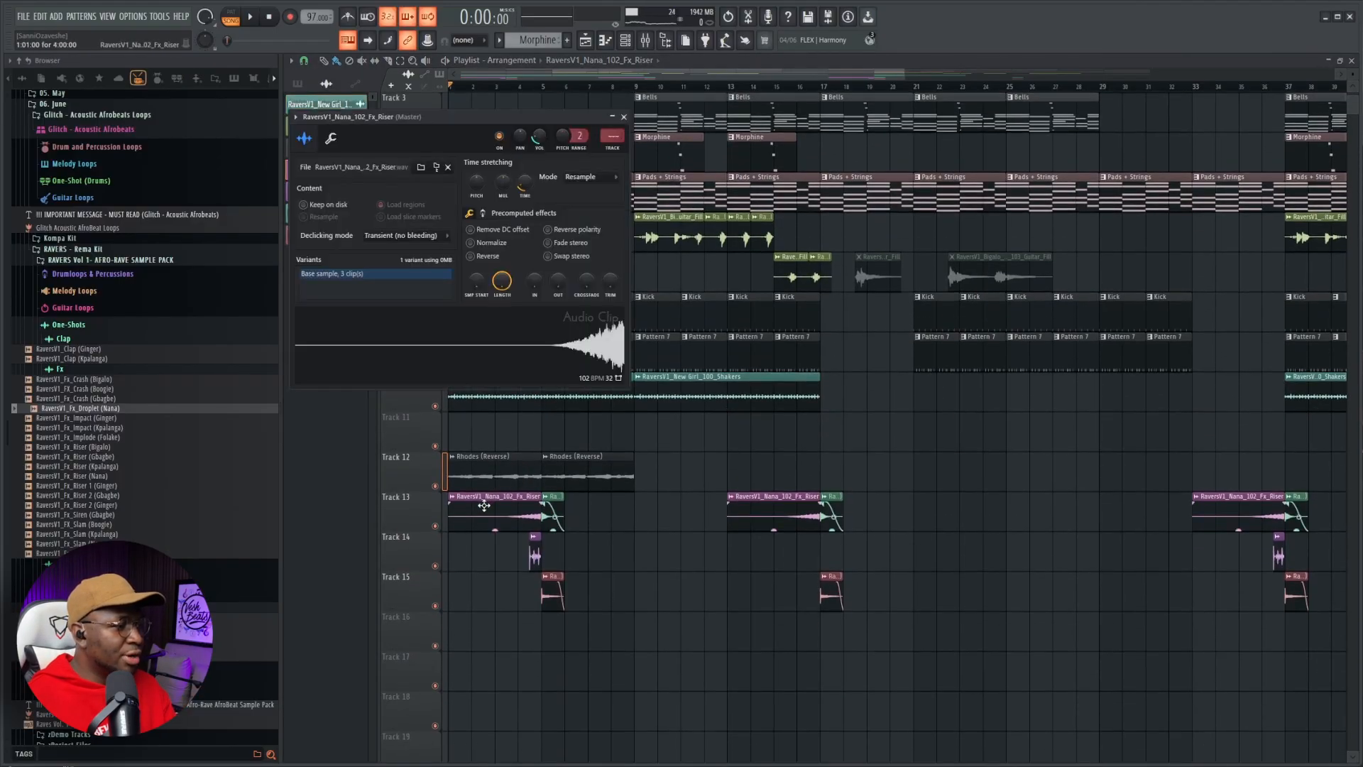
left_click(625, 116)
scroll(695, 297, "up", 2)
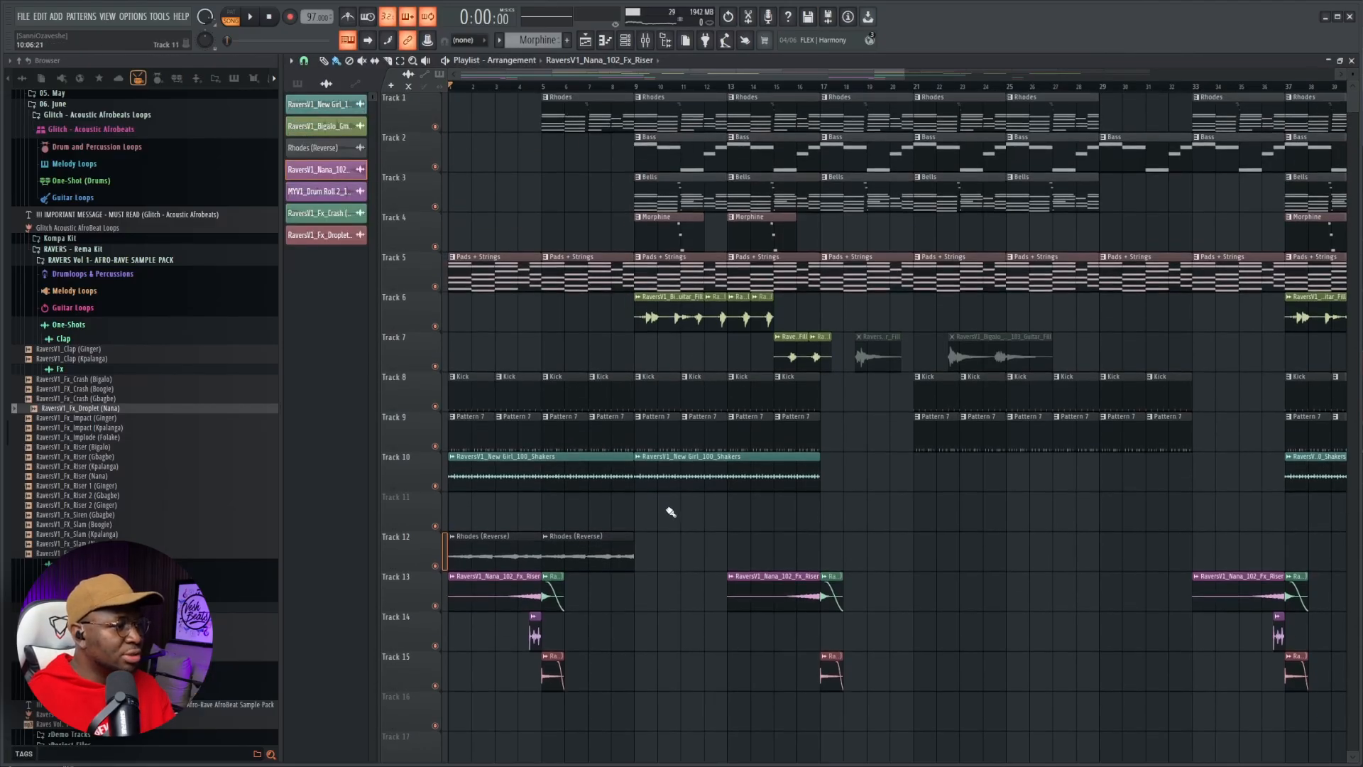
left_click_drag(1010, 548, 590, 579)
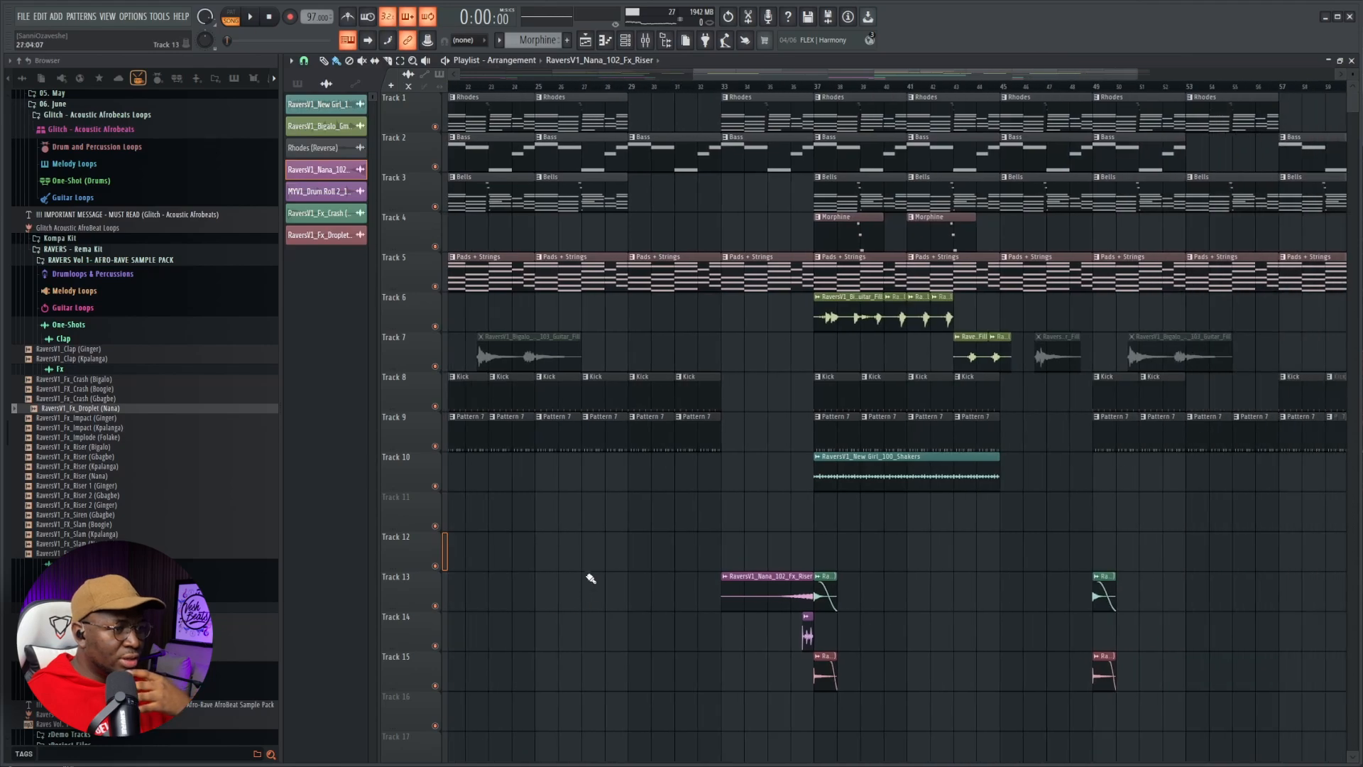
left_click_drag(922, 530, 1340, 573)
scroll(800, 518, "down", 2)
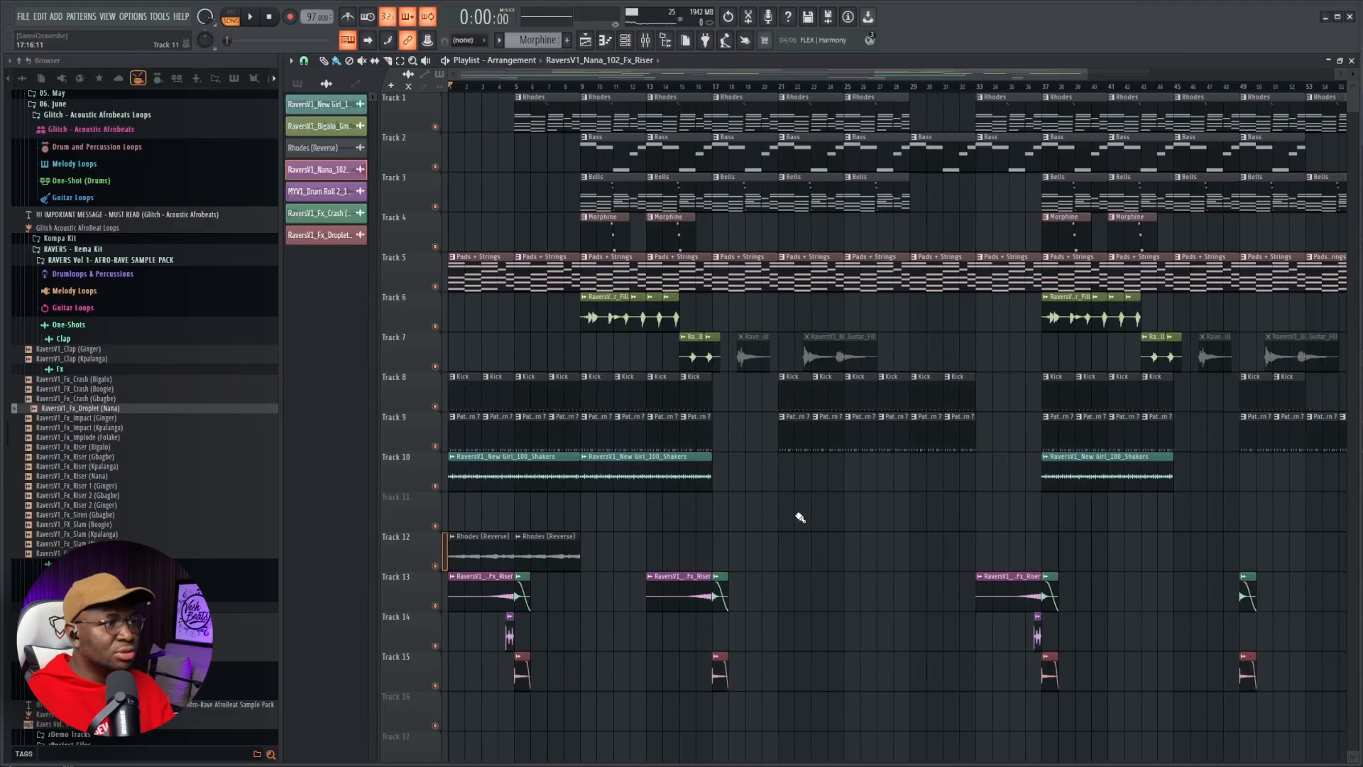
- During playback, duplicate the two Rhodes (Reverse) clips to bar 29 on Track 12 and delete the Rhodes clip at bar 33 on Track 1
key("space")
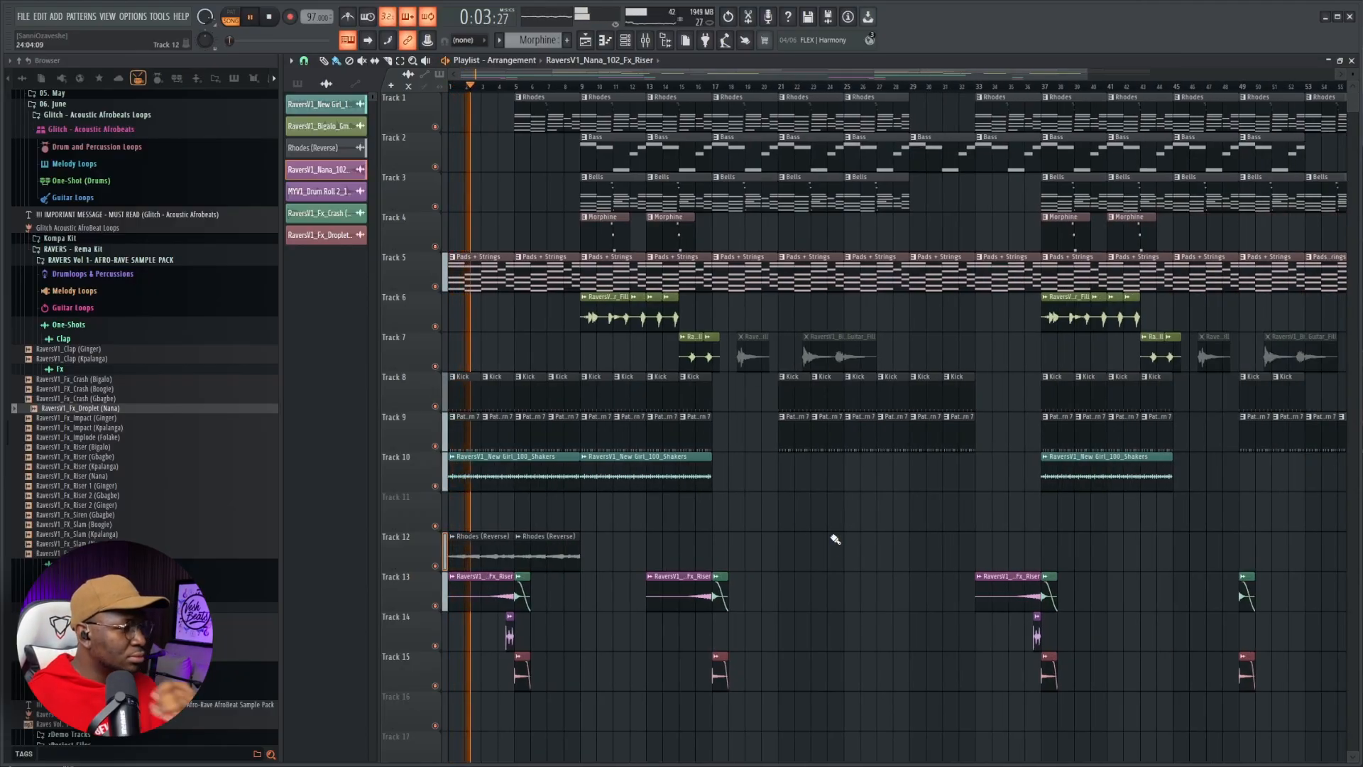
scroll(592, 542, "down", 1)
left_click_drag(490, 561, 823, 548)
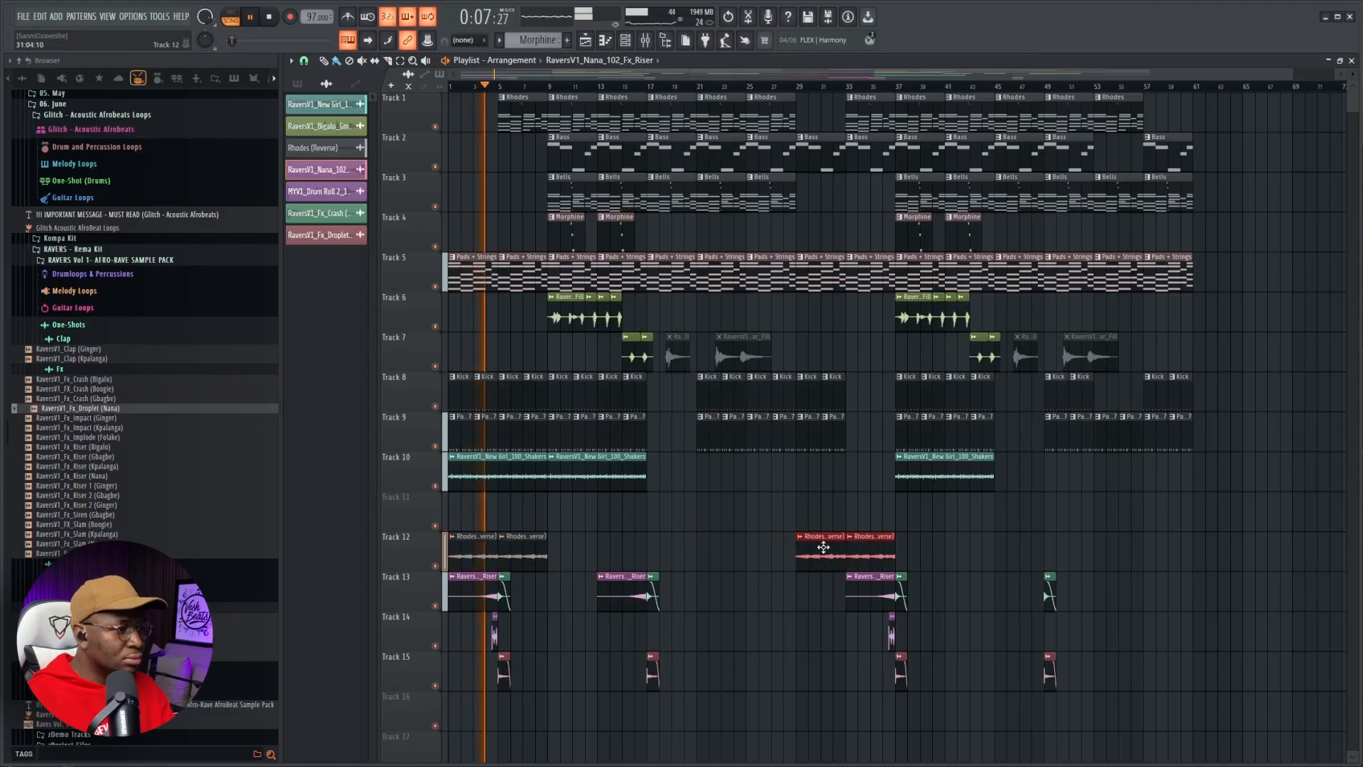
right_click(865, 121)
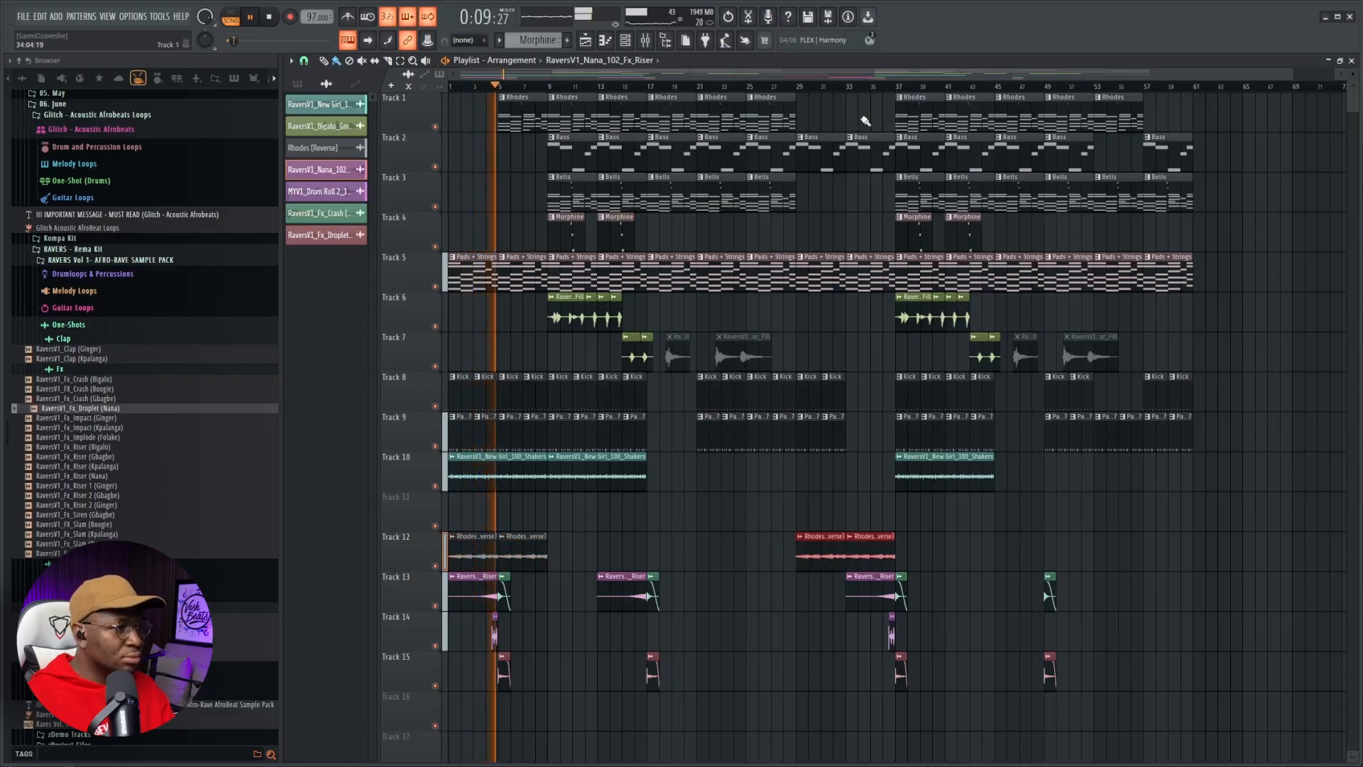
left_click(870, 460, "ctrl")
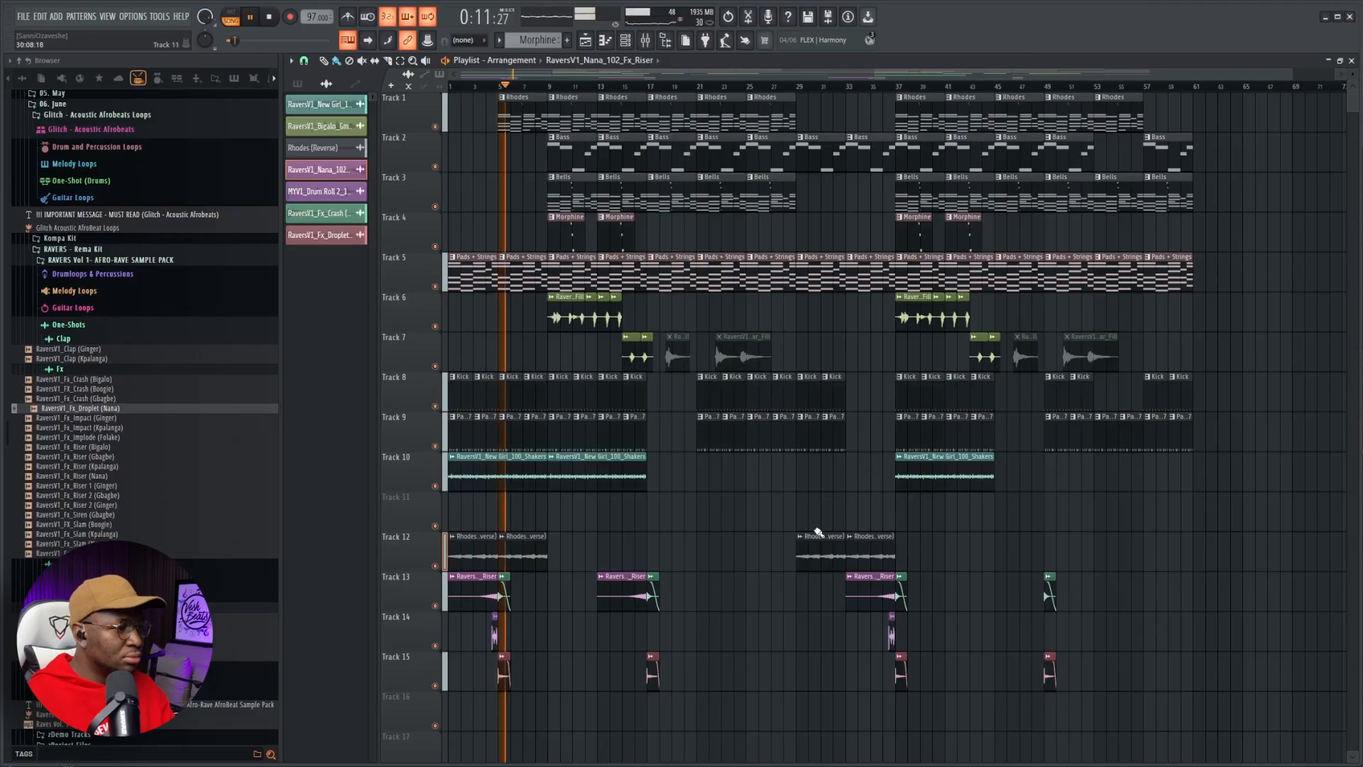
- Place a Bells clip at bar 33 on Track 3 and duplicate the Rhodes (Reverse) pair to bar 45 on Track 12
left_click(792, 209)
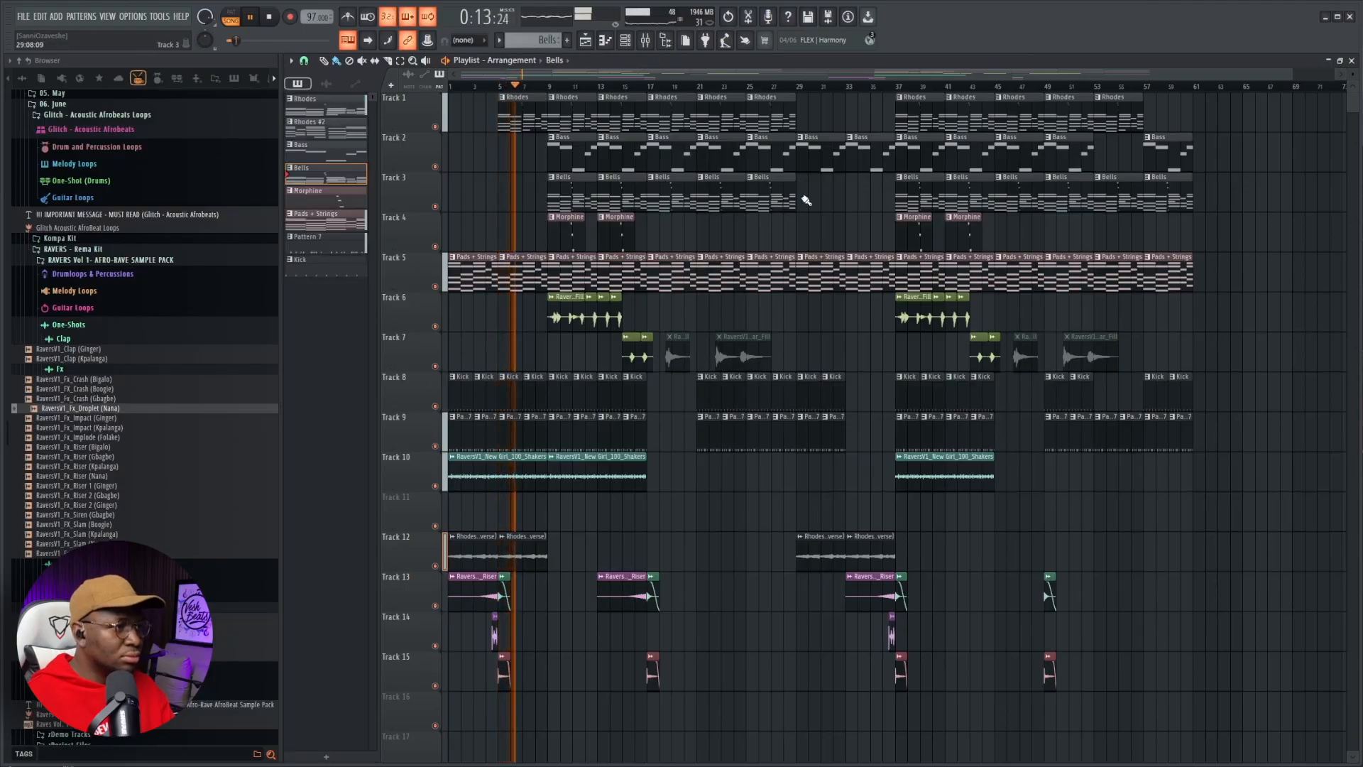
left_click(847, 193)
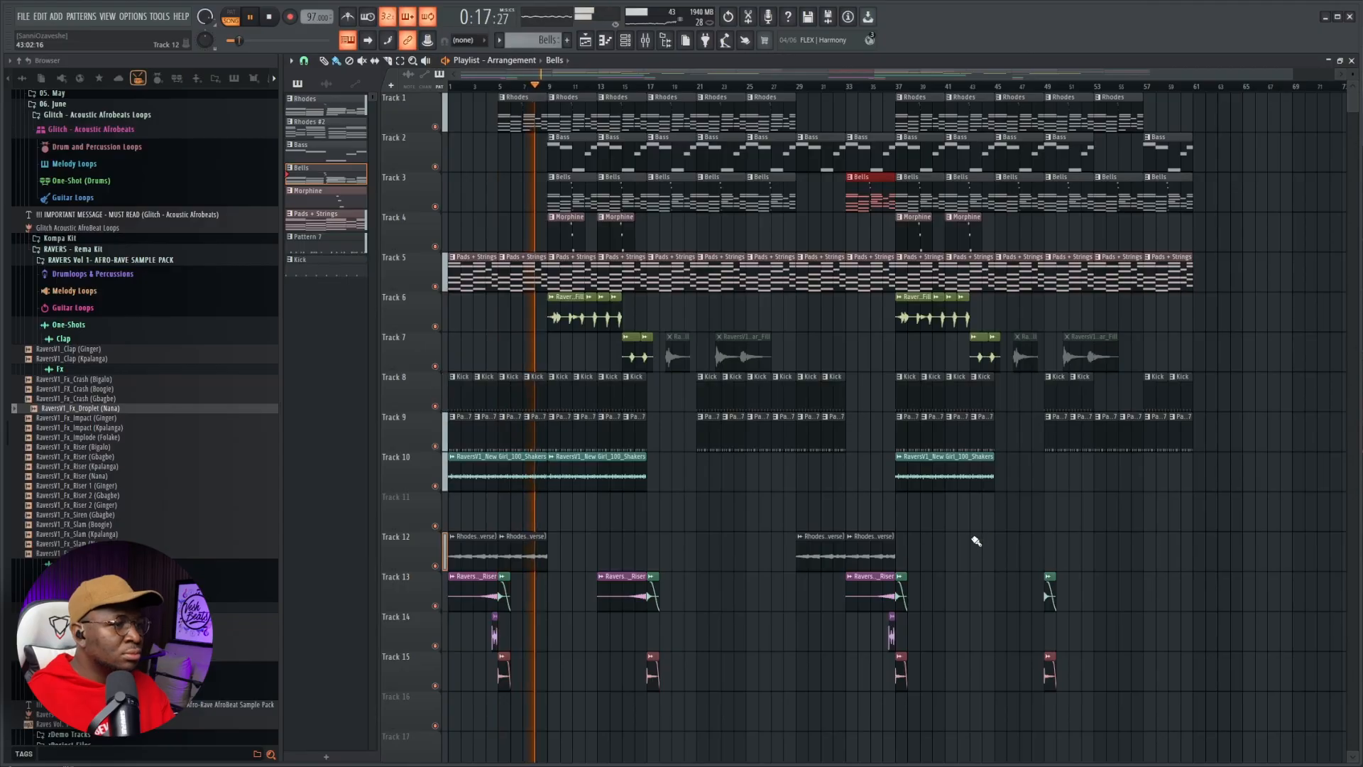
left_click_drag(932, 554, 814, 553)
left_click_drag(845, 554, 1047, 553)
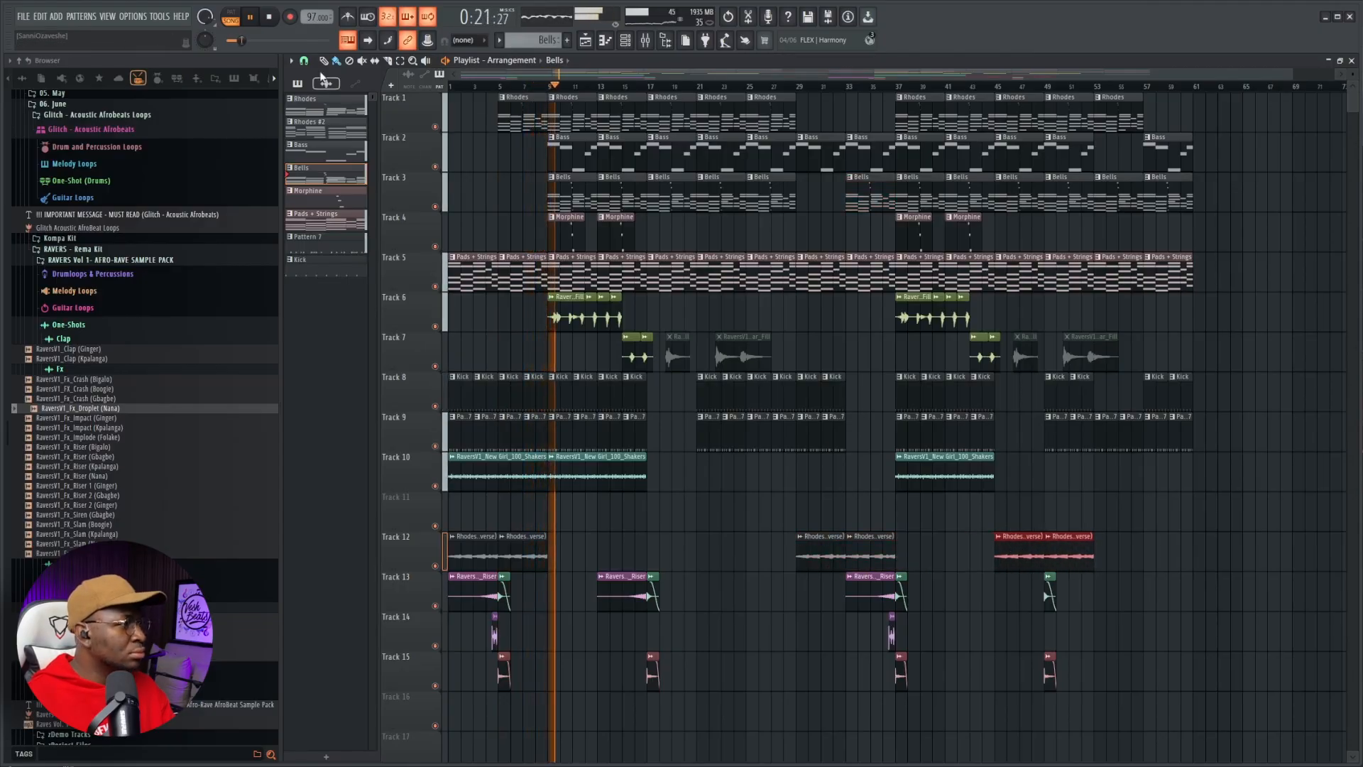
- Pan the guitar fill's mixer insert 3 to 52% right and set its volume to 62% (-9.2 dB)
left_click(644, 40)
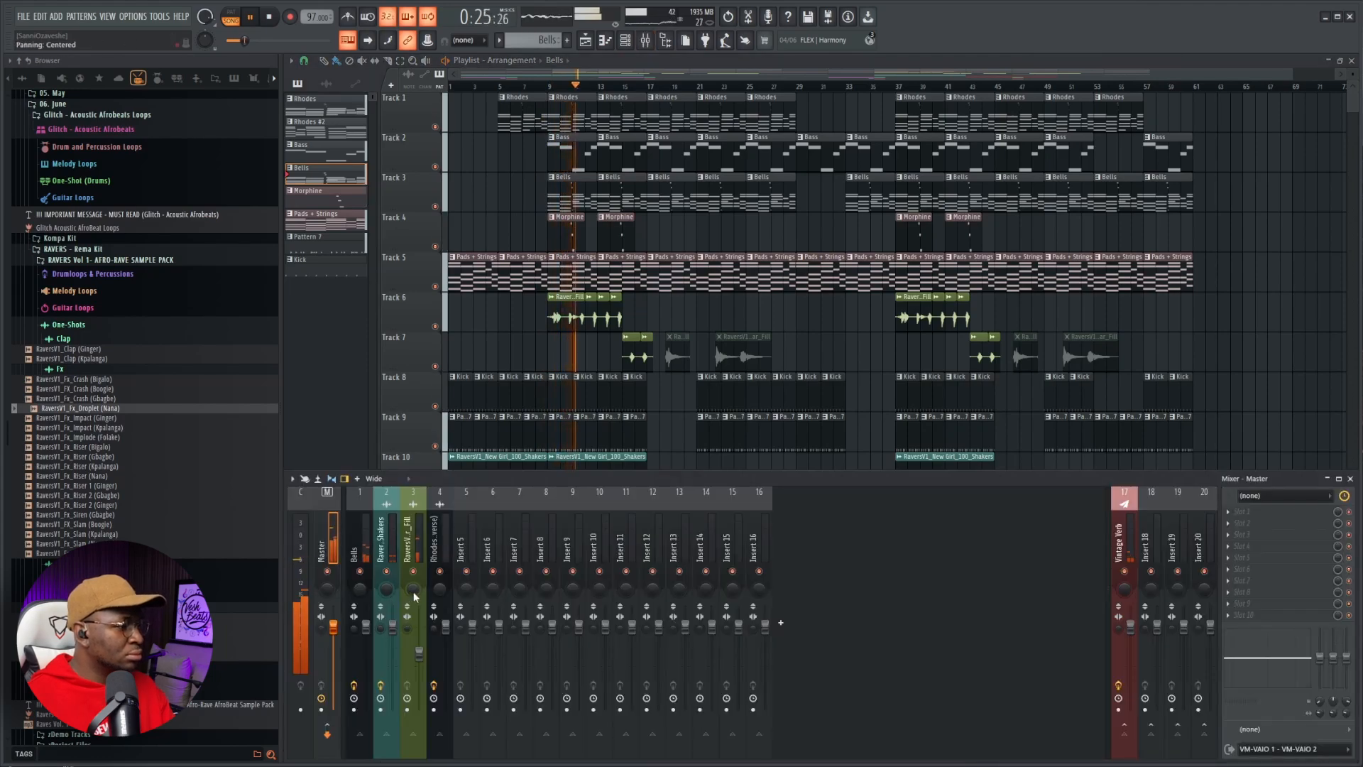
left_click_drag(414, 590, 414, 561)
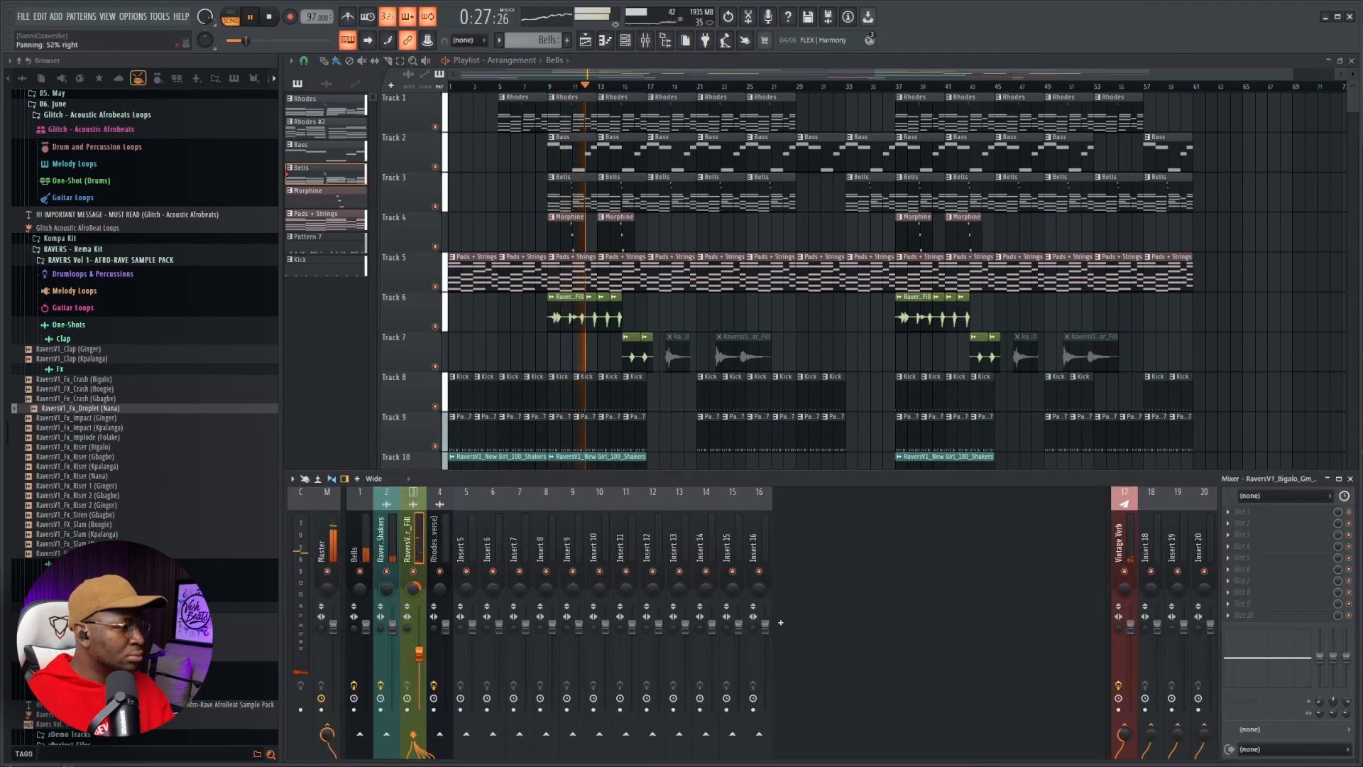
left_click_drag(419, 655, 419, 658)
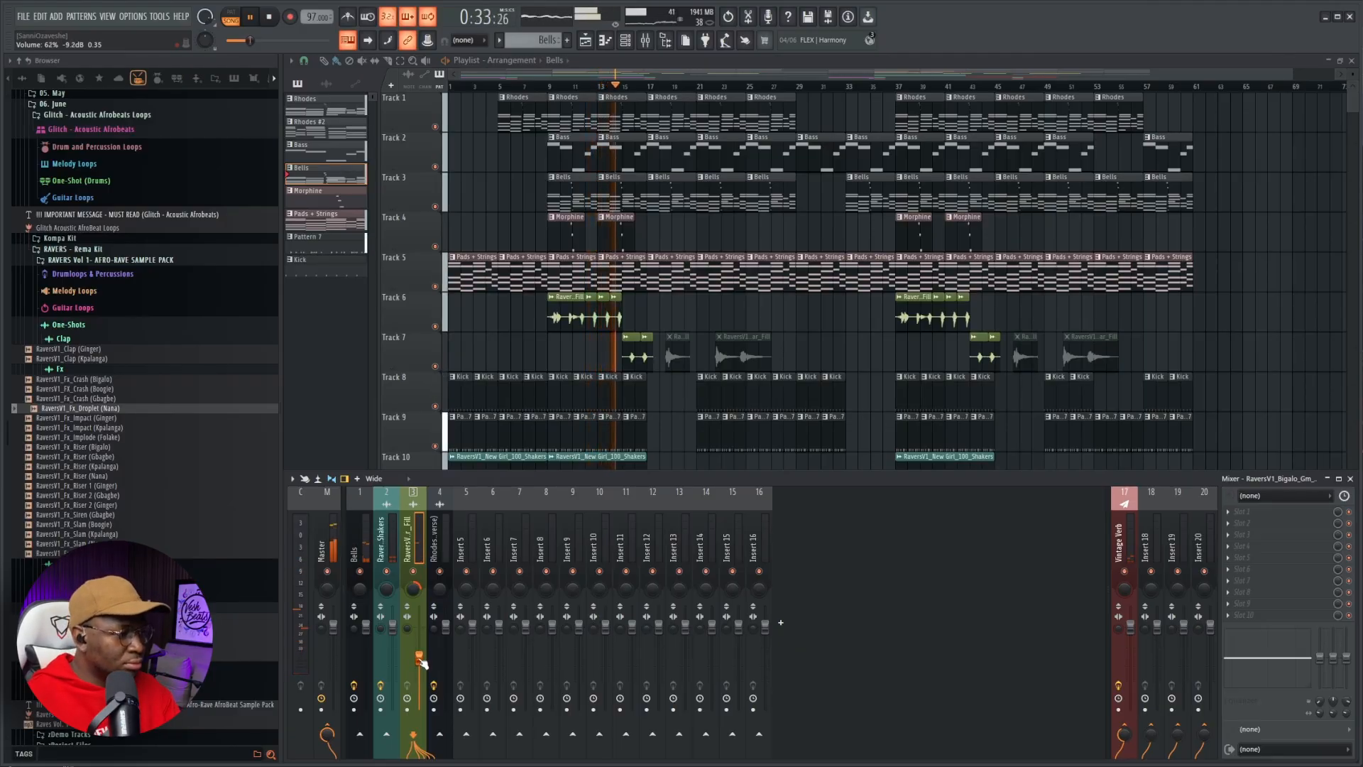
key("F9")
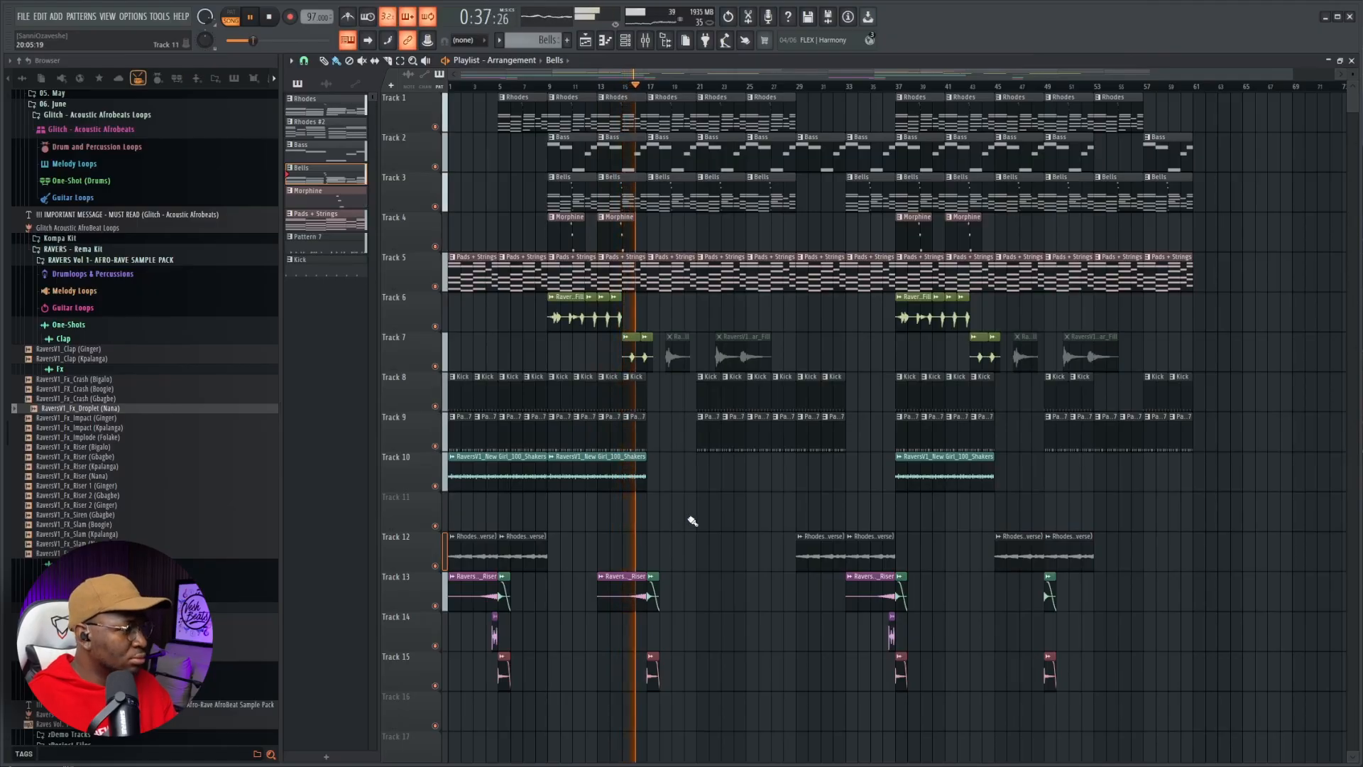
- Replace the second guitar fill clip of both Track 7 pairs with the last Track 6 fill piece, placed on Track 6 at bars 16 and 44
right_click(647, 358)
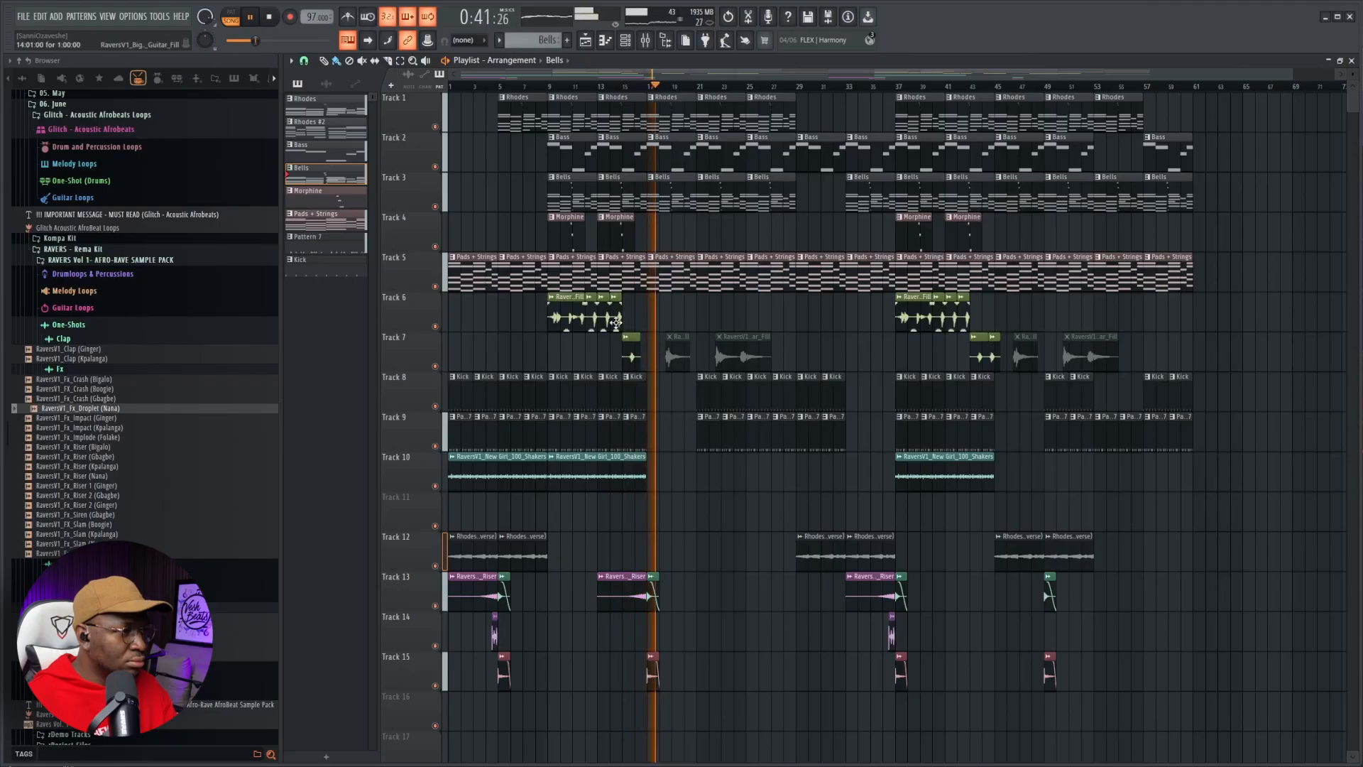
left_click_drag(617, 319, 641, 323)
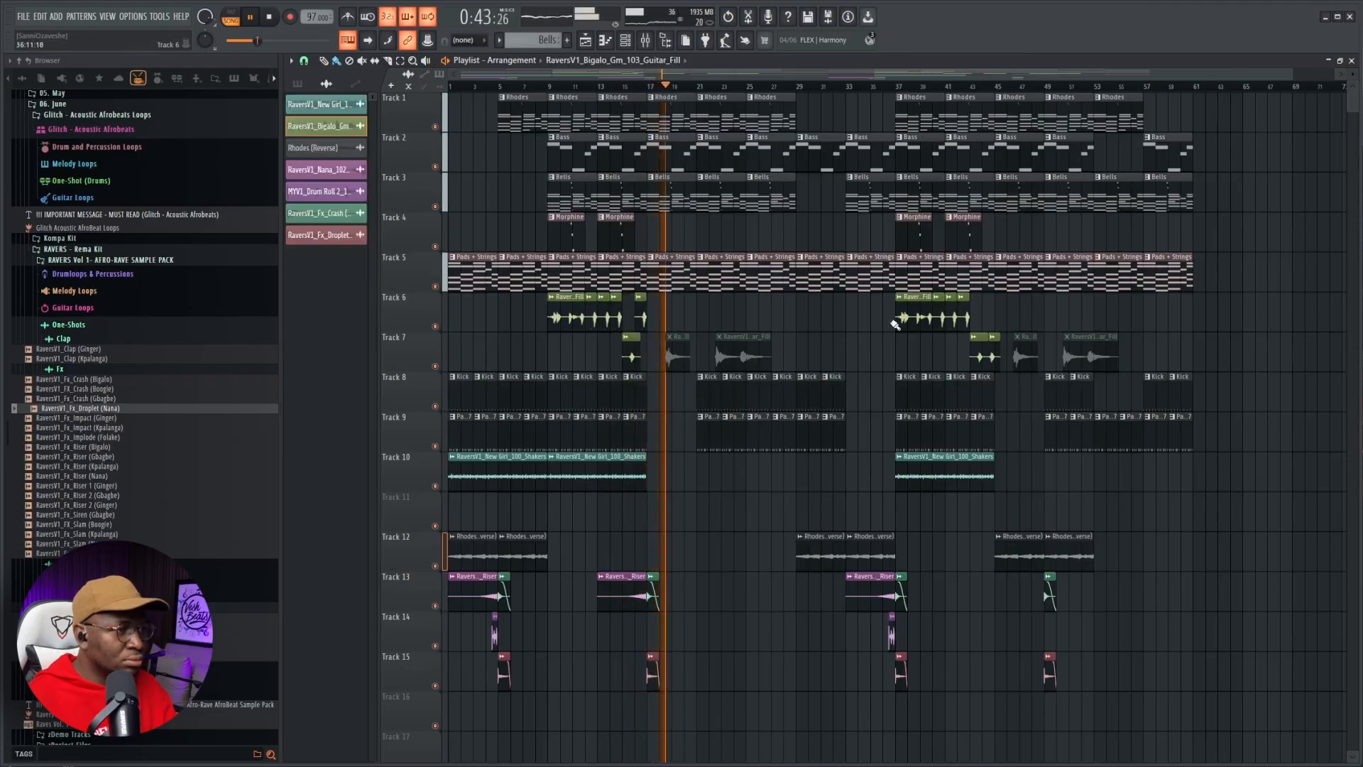
left_click(987, 323)
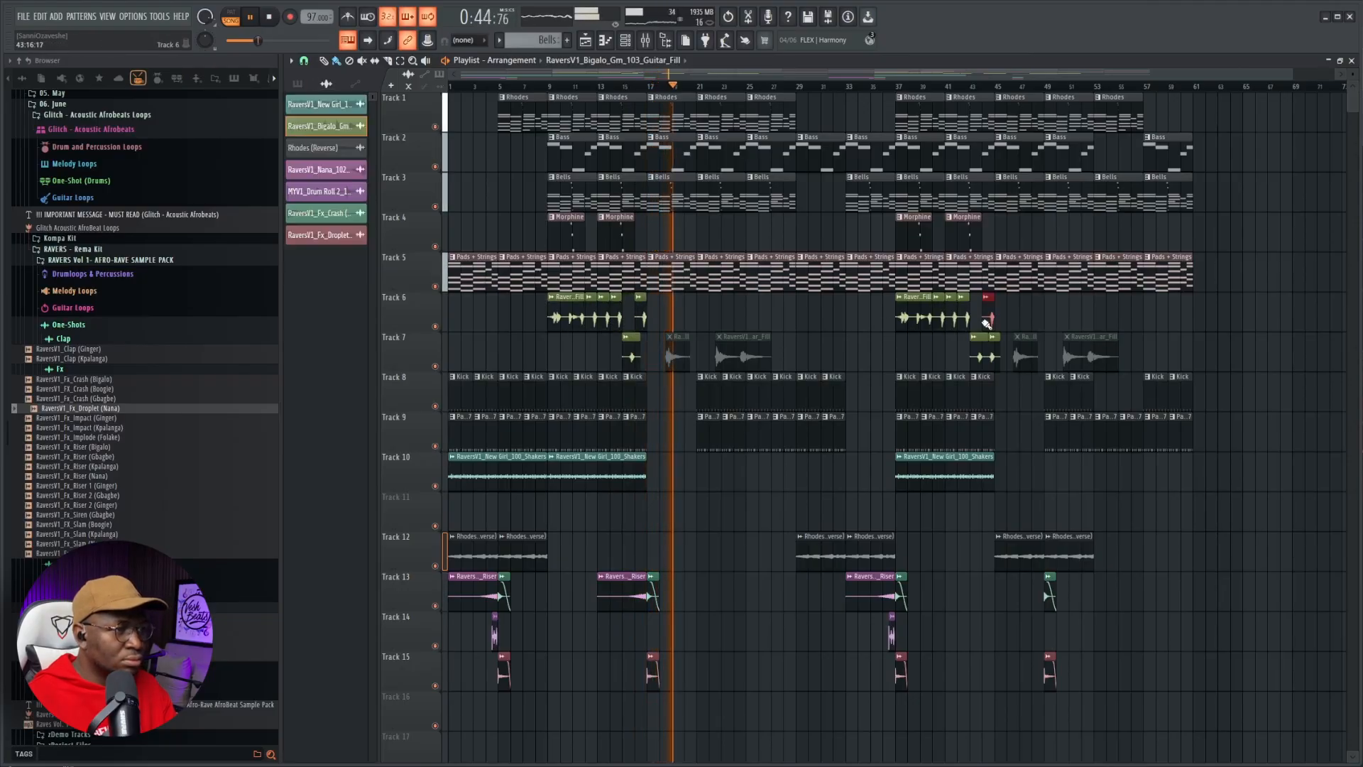
right_click(997, 356)
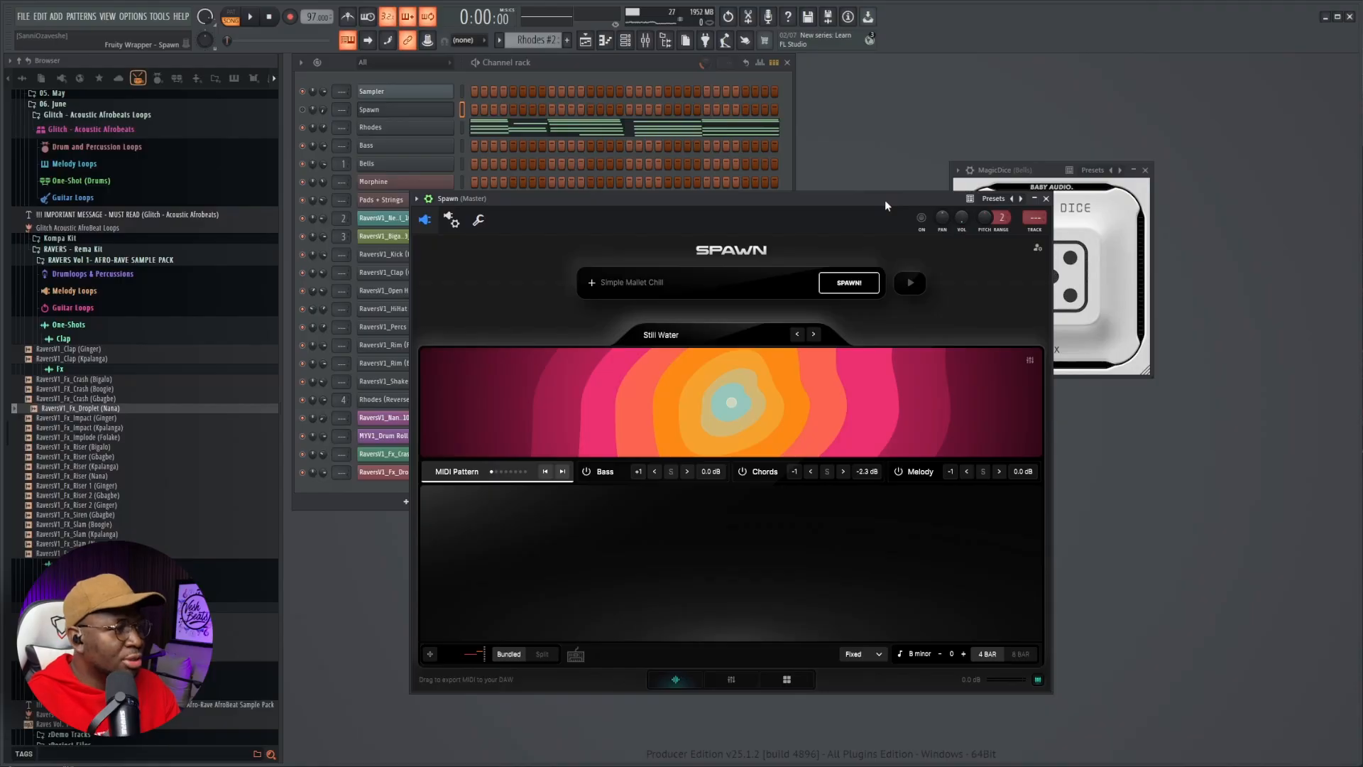
- Generate a new Spawn preset with the tags Glide, Simple, Mallet, Pluck and Dark in the key of B minor
left_click_drag(885, 199, 906, 199)
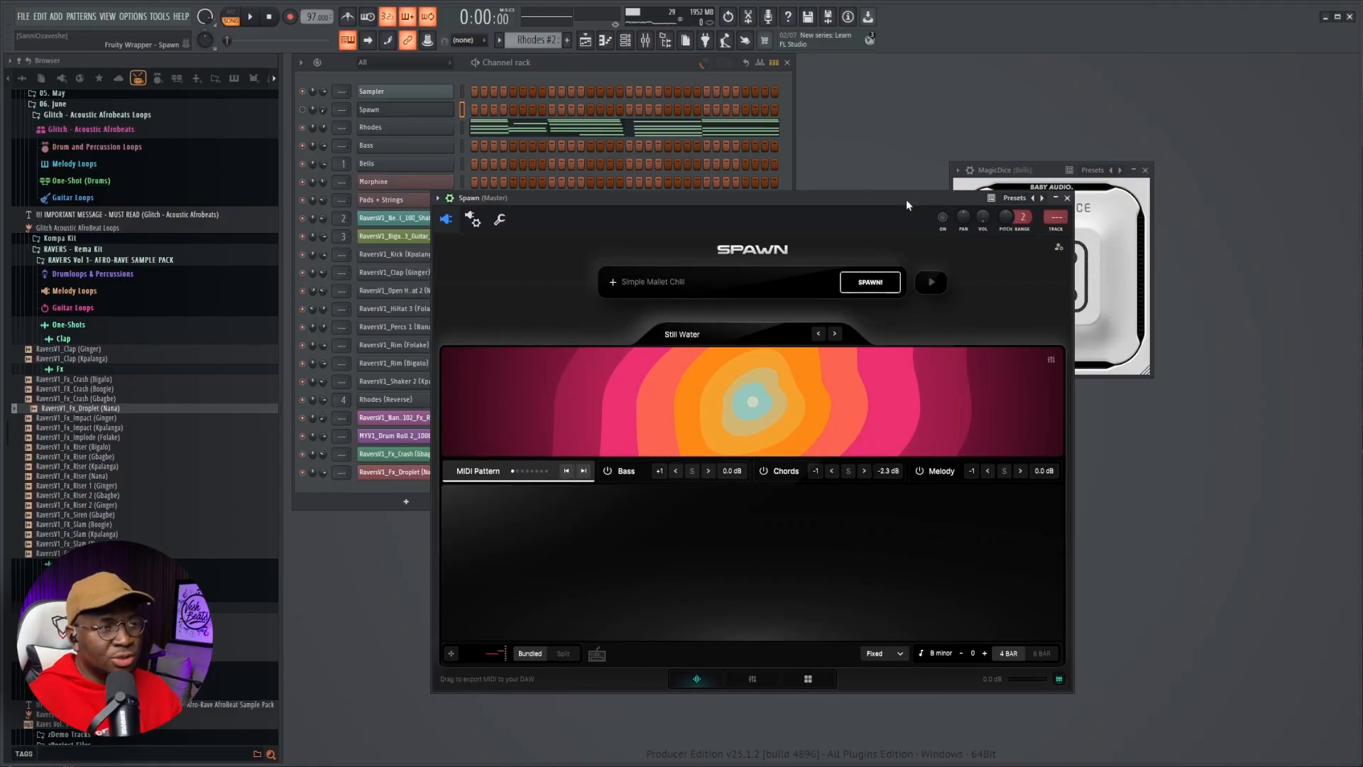
left_click(649, 281)
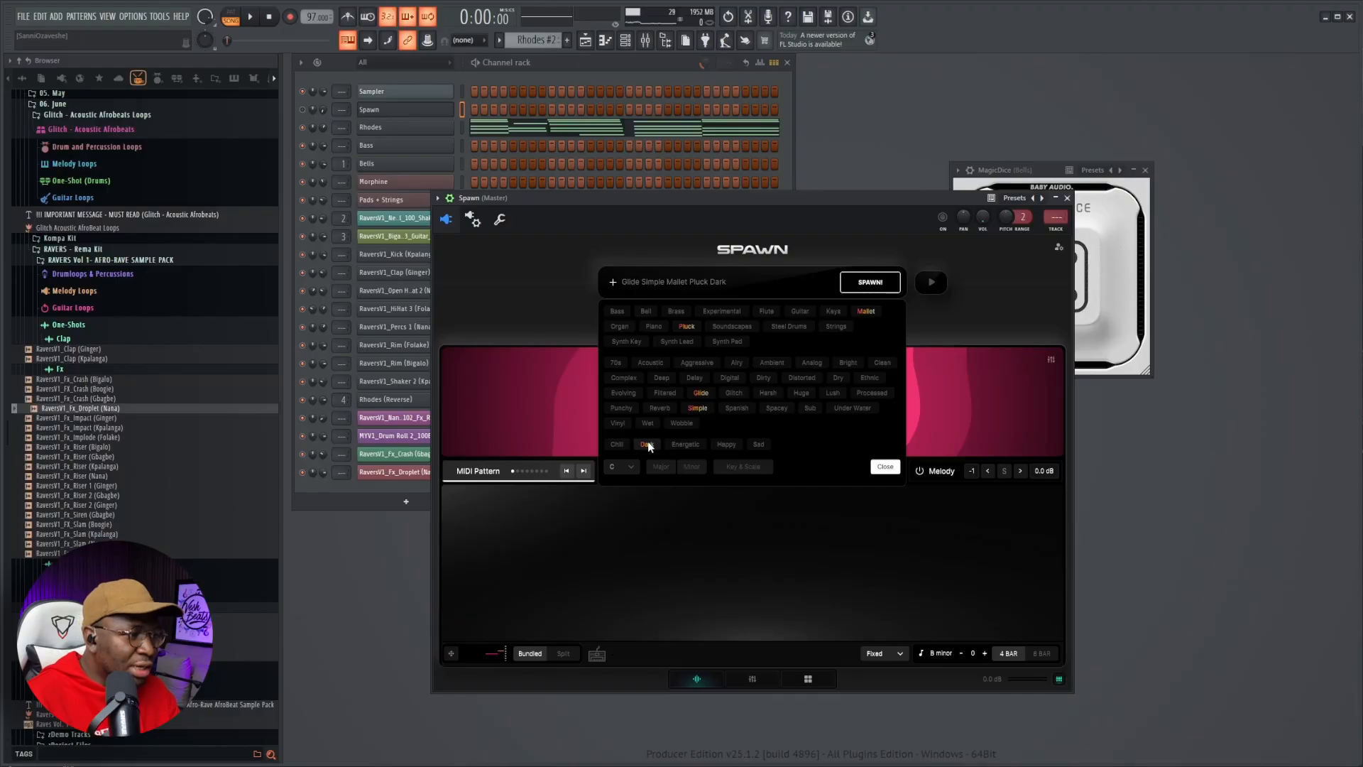
left_click(756, 473)
left_click(629, 467)
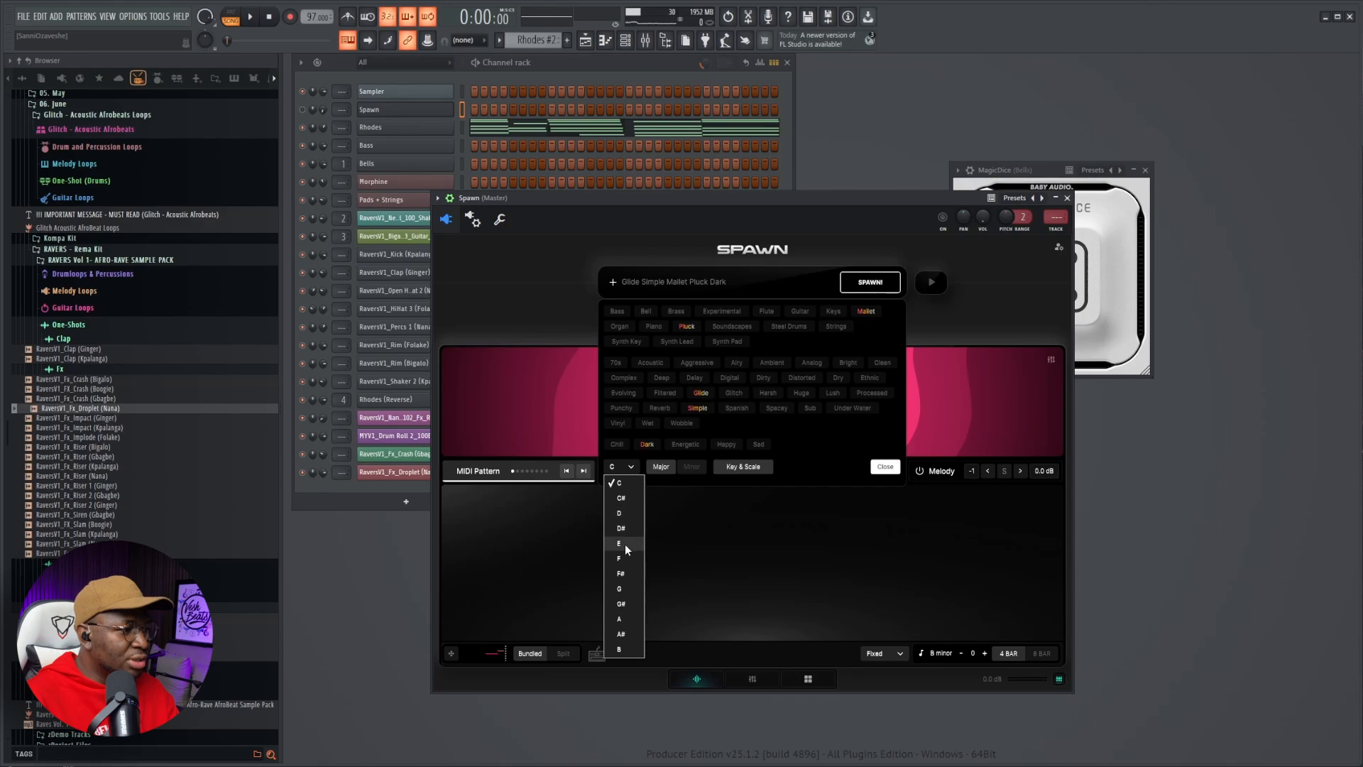
left_click(620, 649)
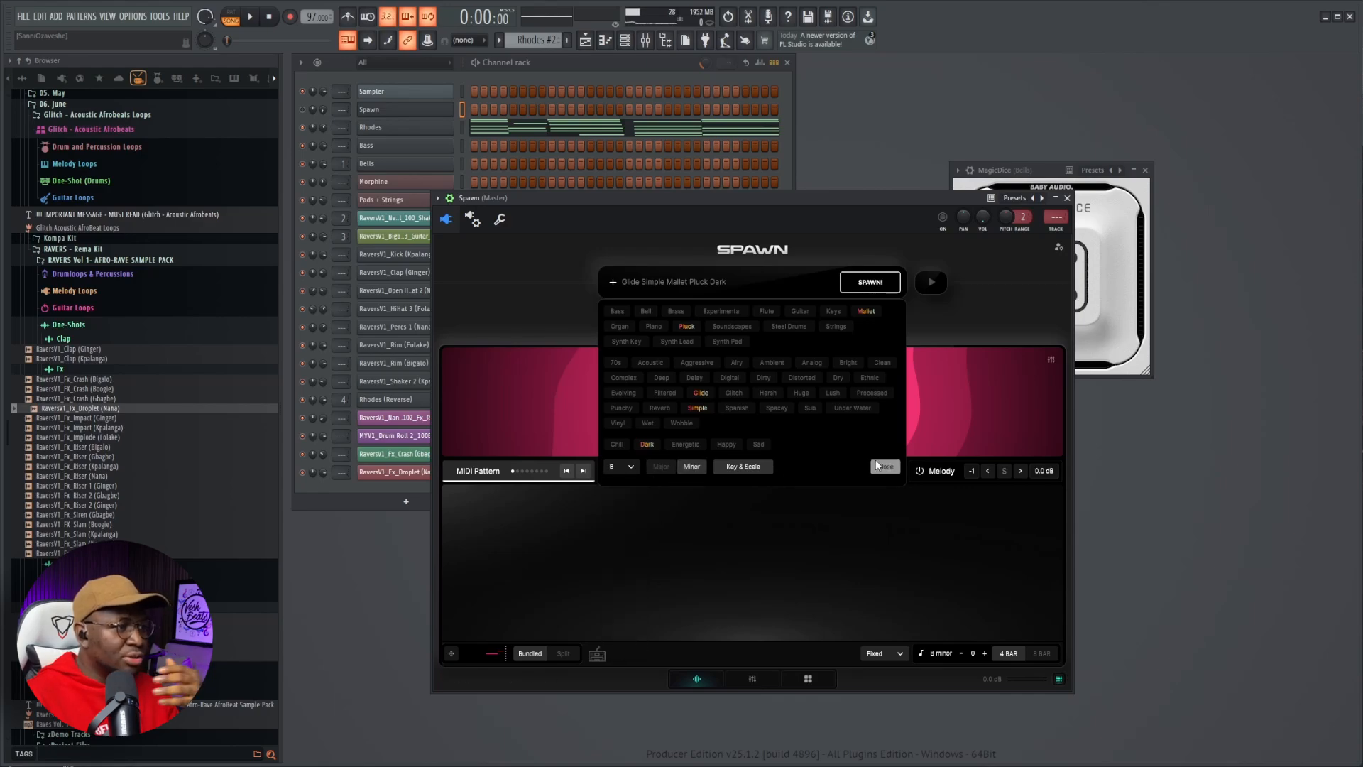
left_click(871, 283)
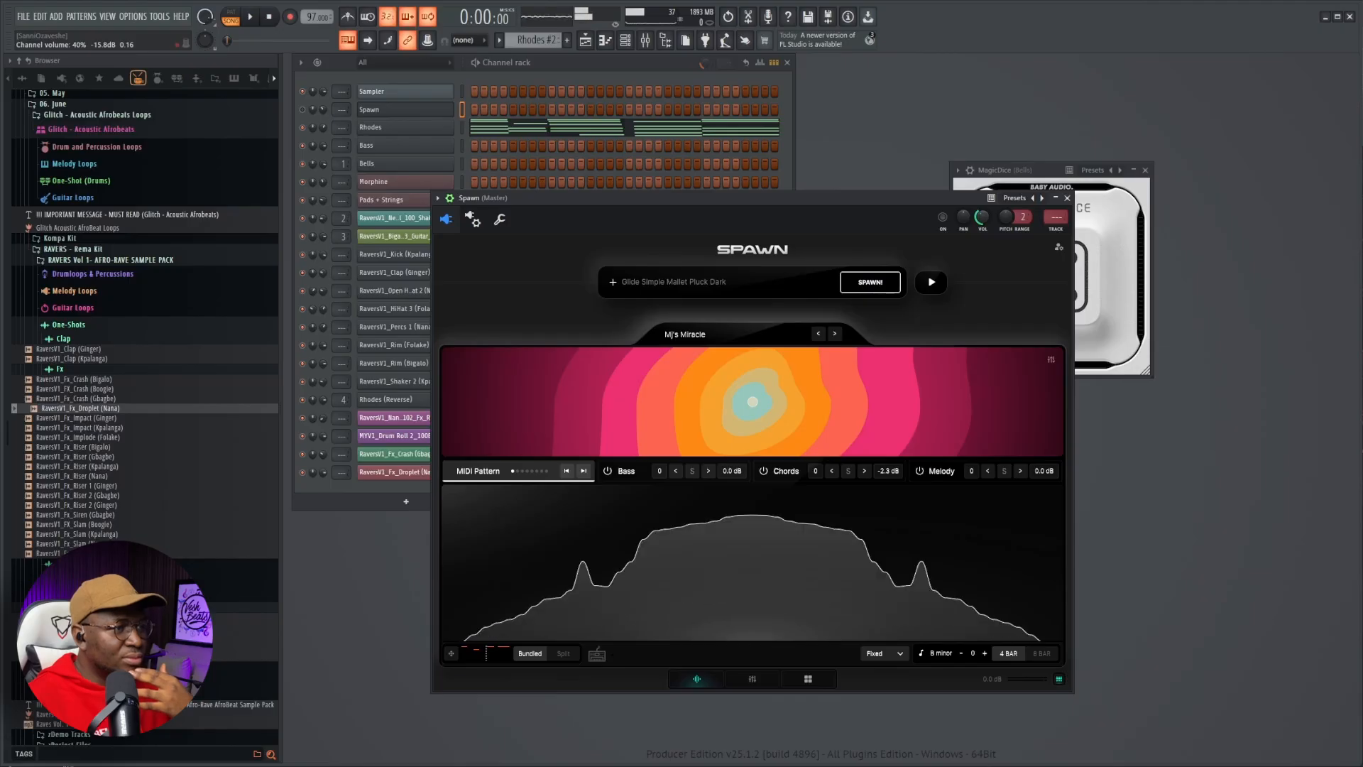
scroll(983, 218, "up", 2)
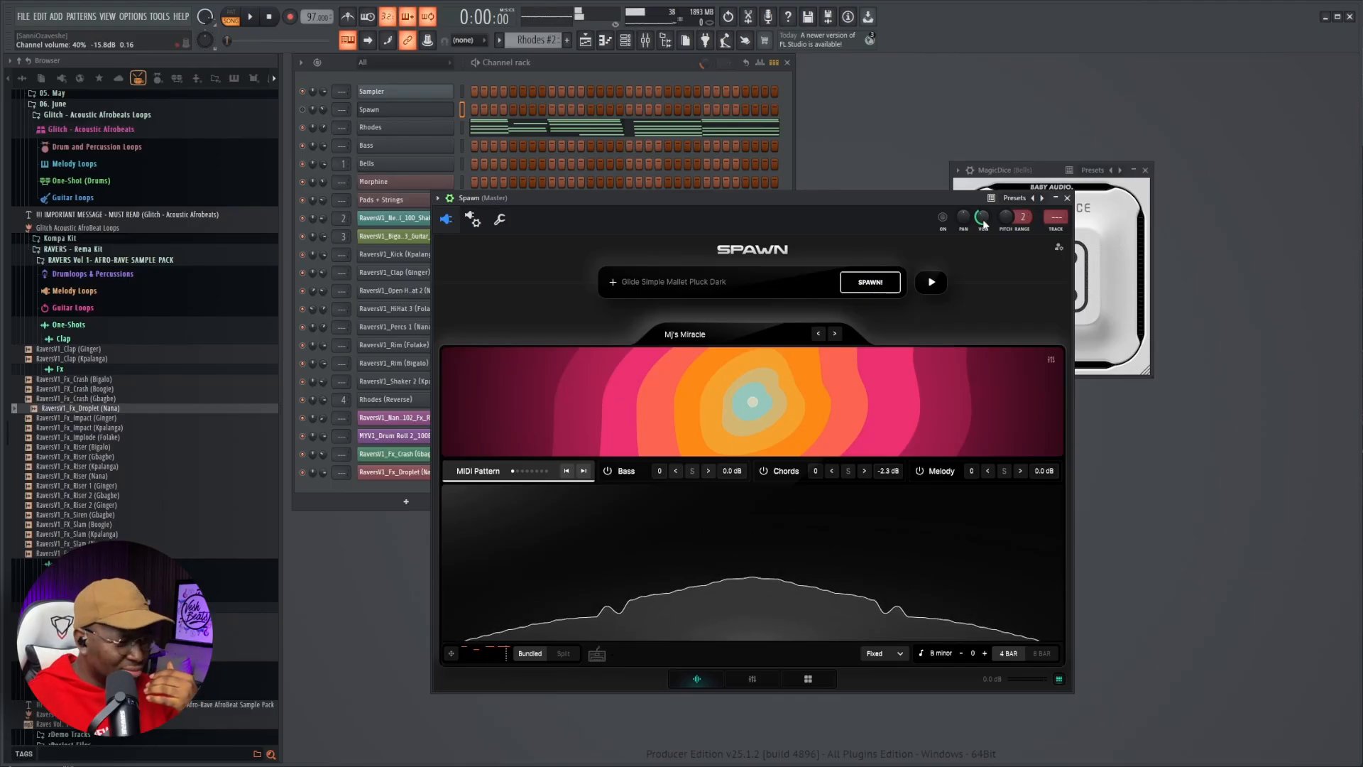
left_click(627, 471)
left_click(784, 471)
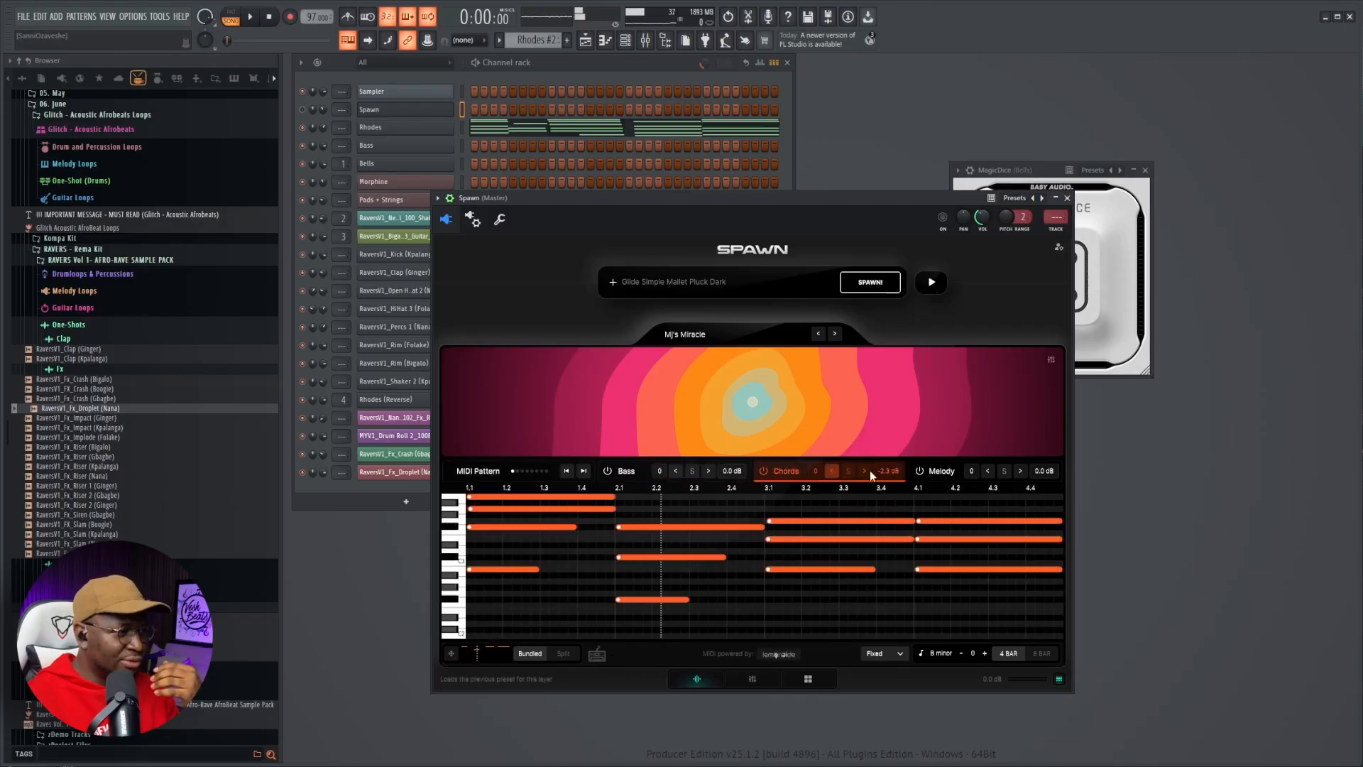
left_click(942, 471)
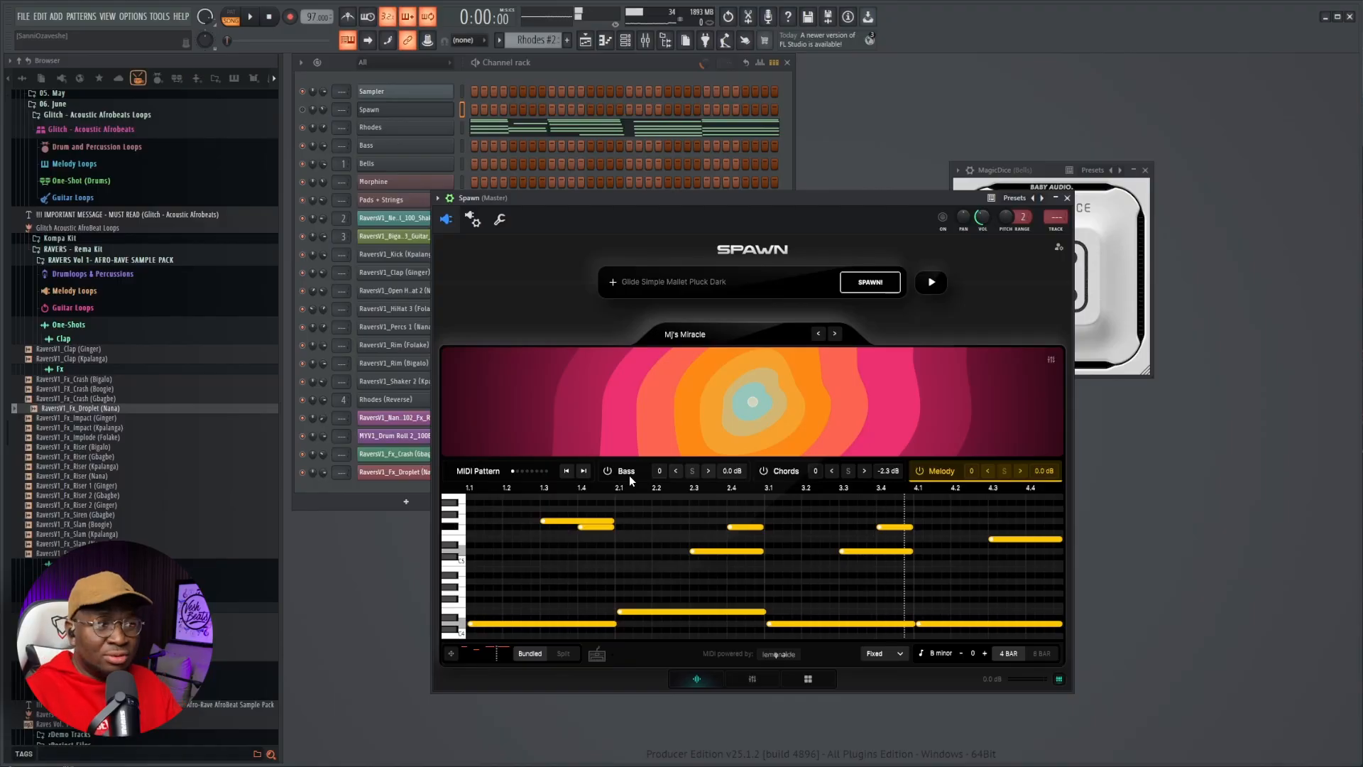
left_click(629, 475)
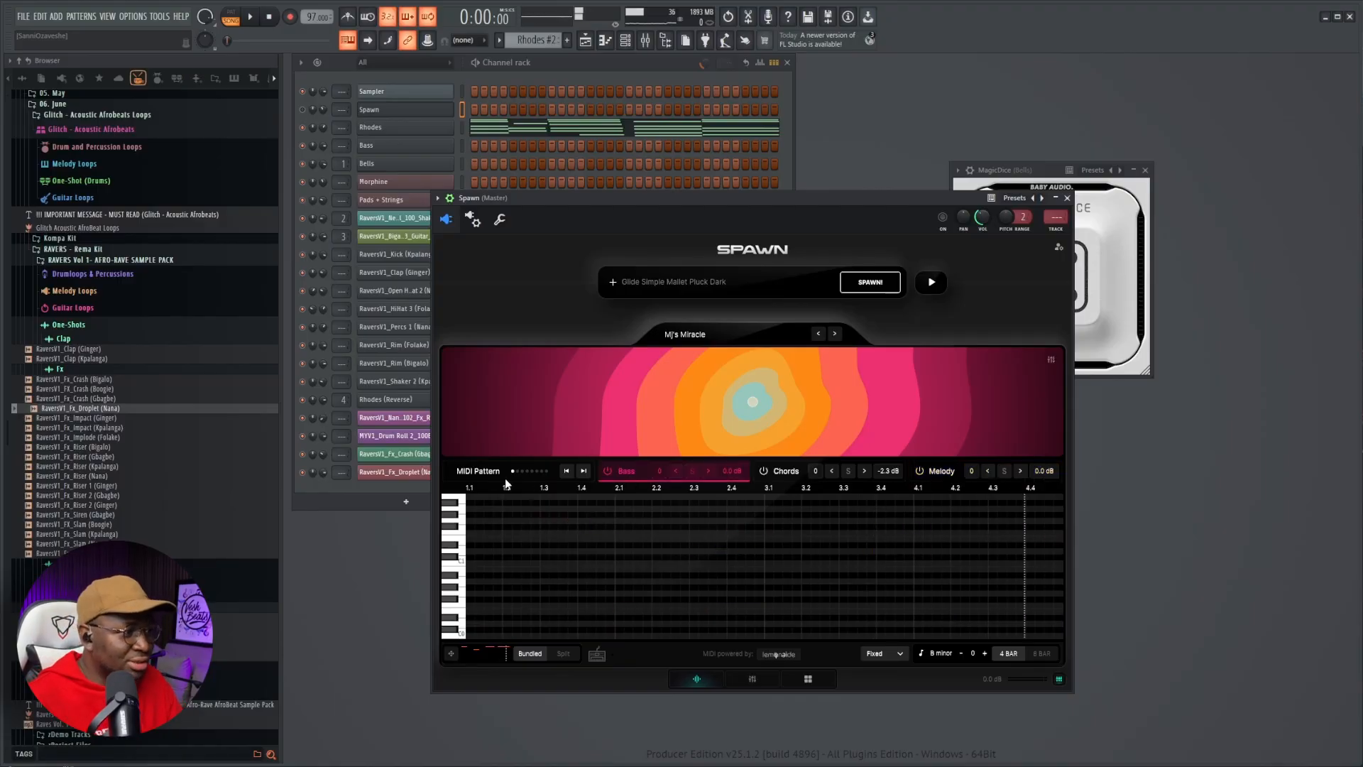
- Audition the following MIDI patterns in Spawn one by one, comparing their Bass, Chords and Melody layers
left_click(583, 472)
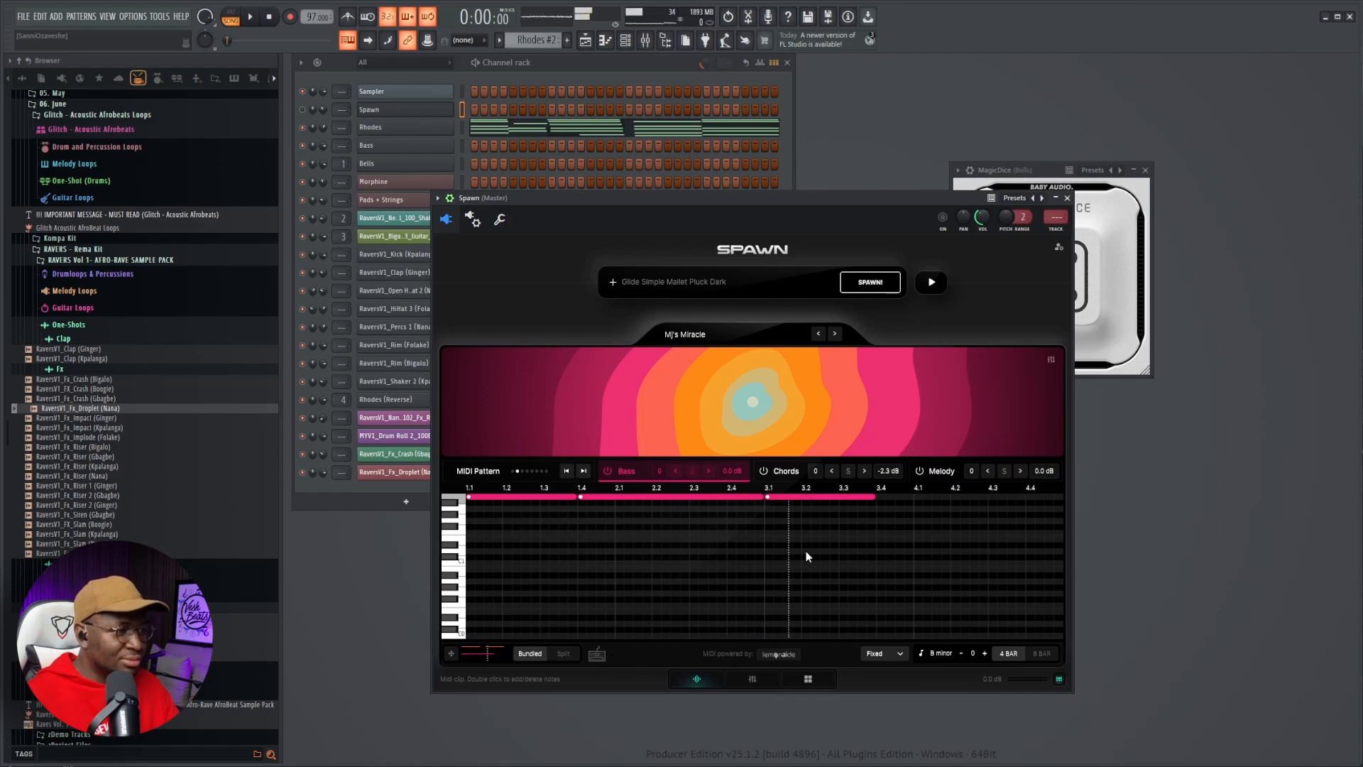
left_click(583, 471)
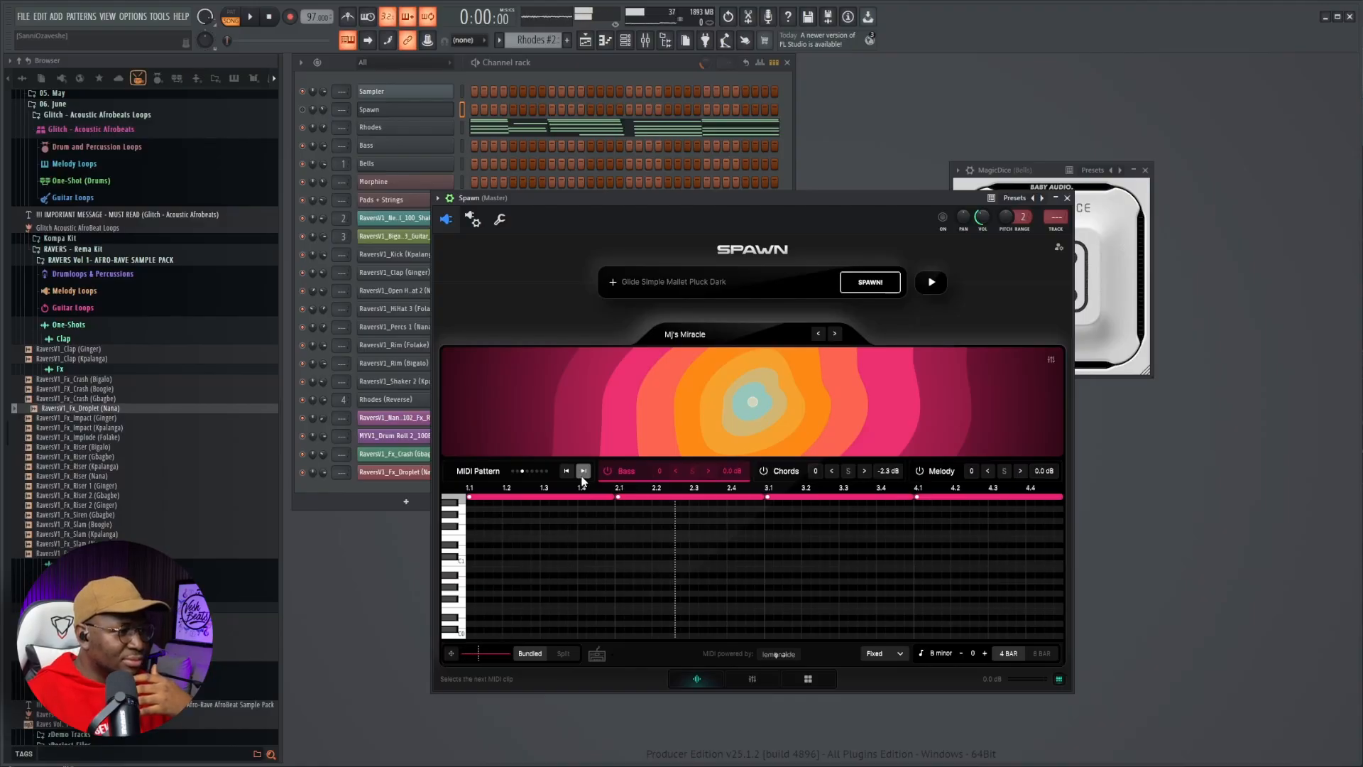
left_click(781, 472)
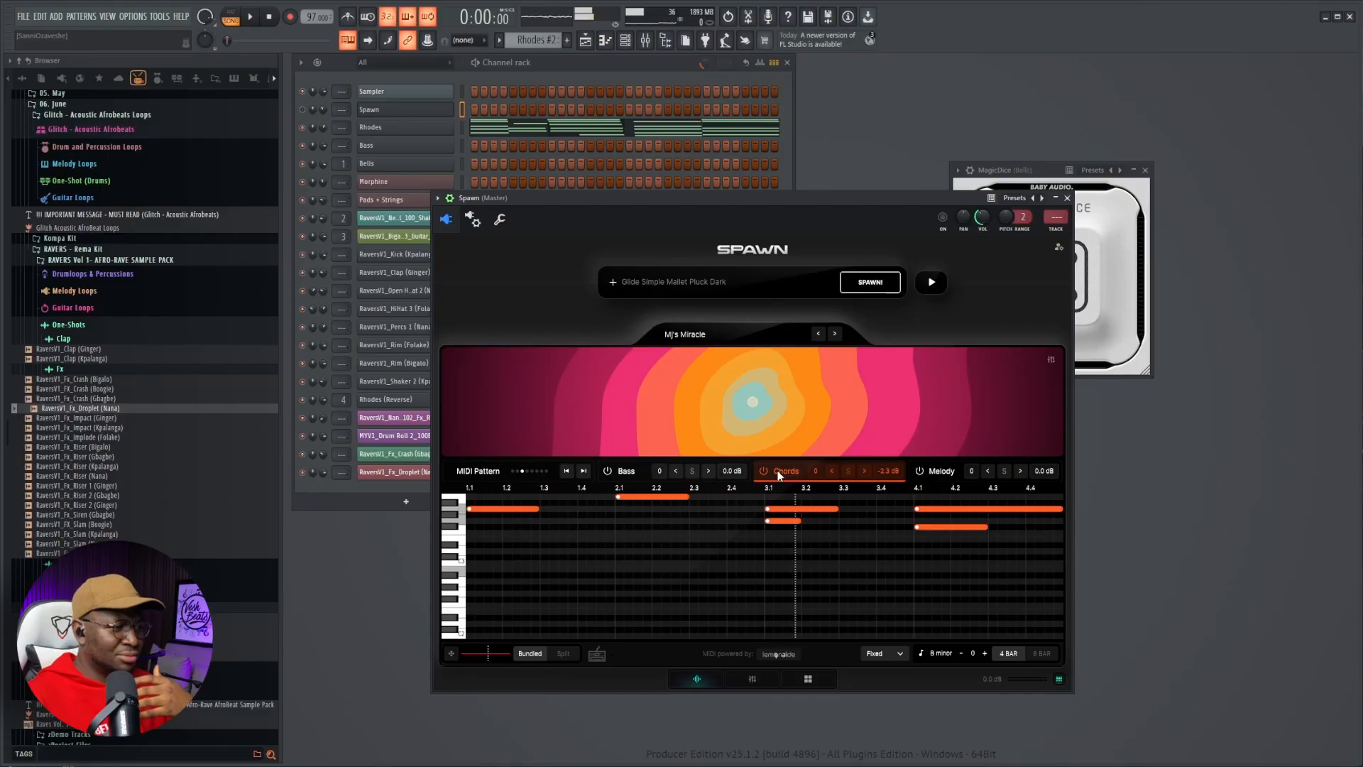
left_click(942, 472)
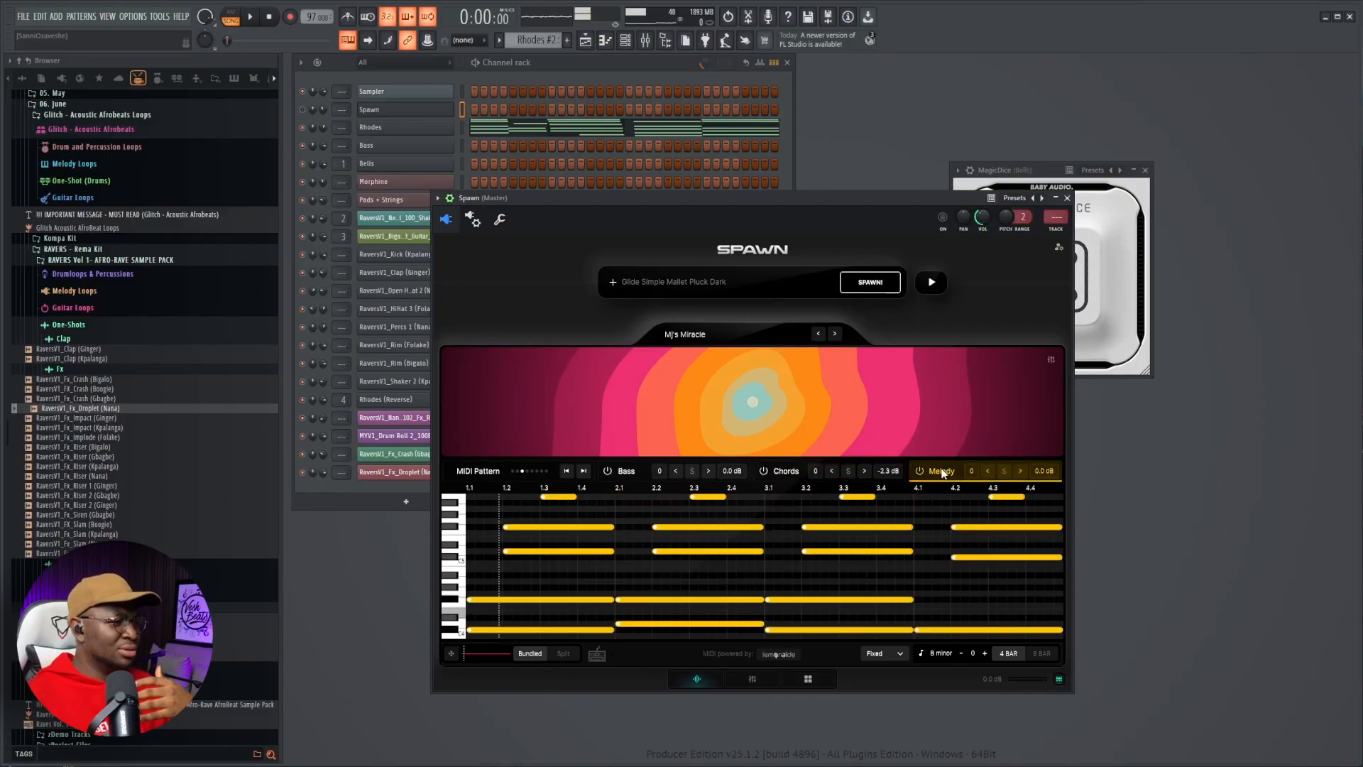
left_click(583, 471)
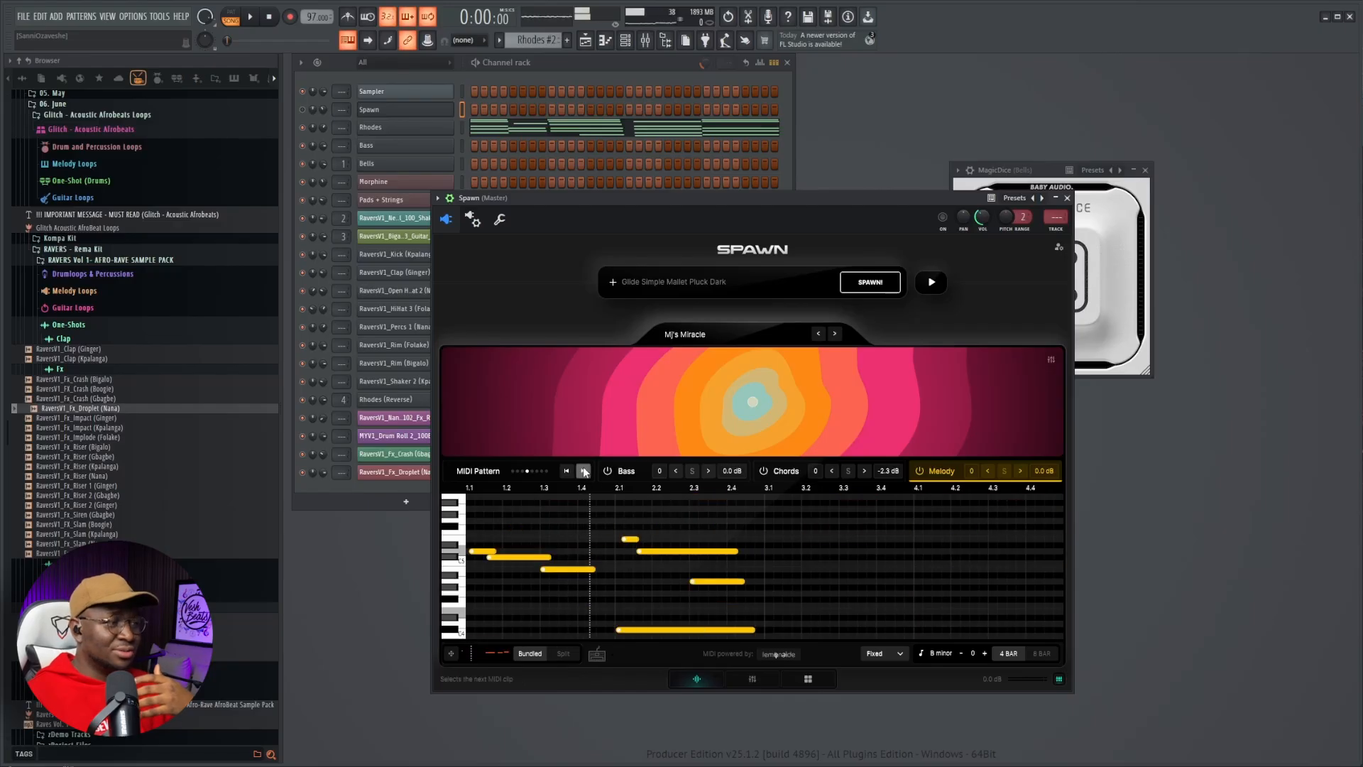
left_click(632, 473)
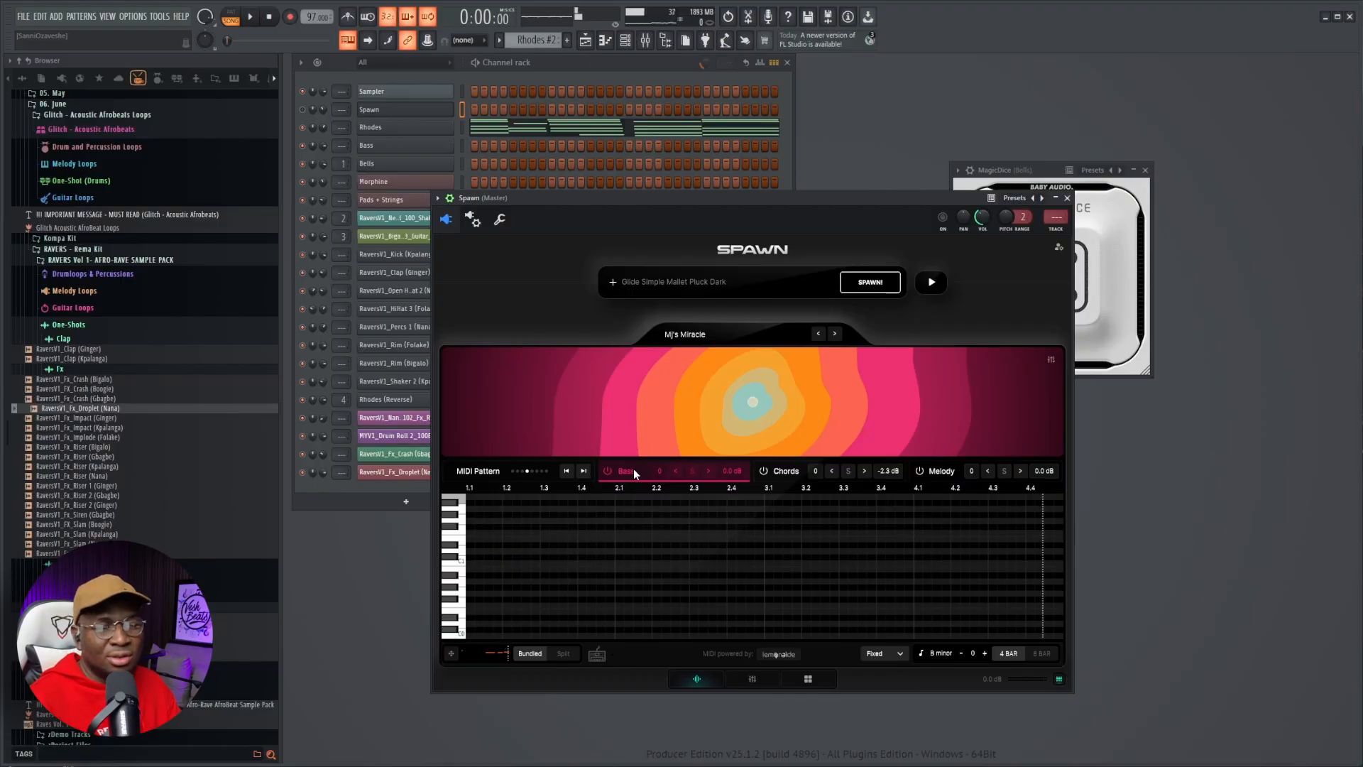
left_click(584, 471)
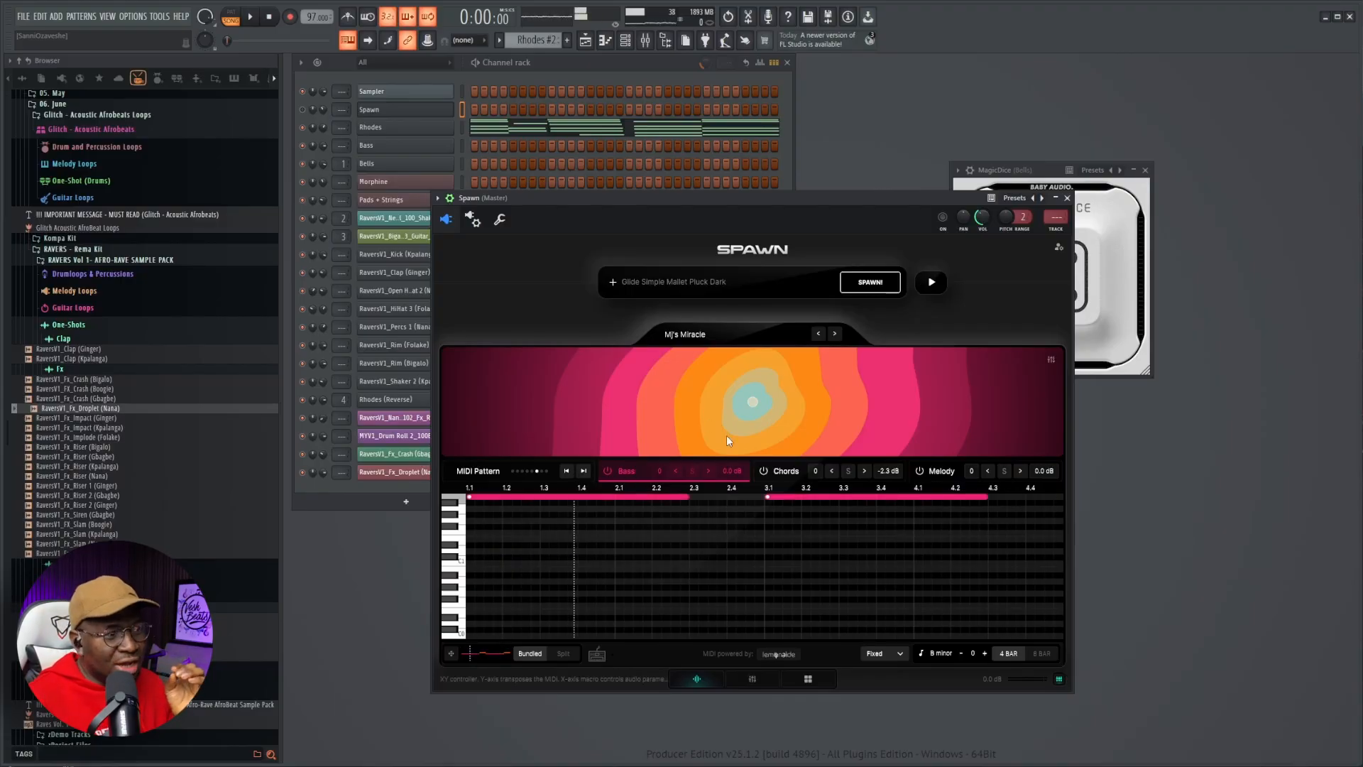
- Stop the pattern preview and move Spawn's XY controller toward its lower-right corner, setting the global MIDI transpose to -9
left_click(933, 284)
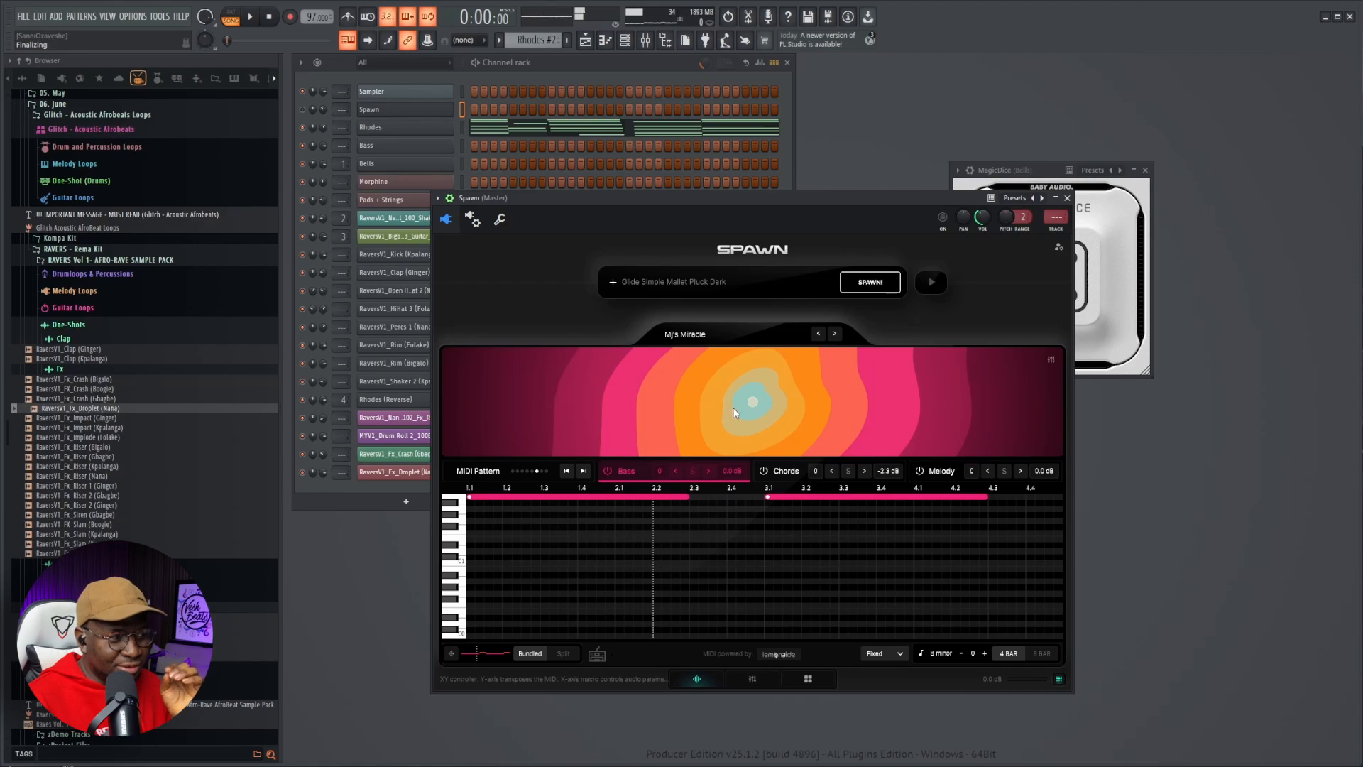
mouse_move(735, 412)
left_mouse_down()
mouse_move(694, 401)
mouse_move(849, 419)
mouse_move(628, 415)
mouse_move(761, 410)
left_mouse_up()
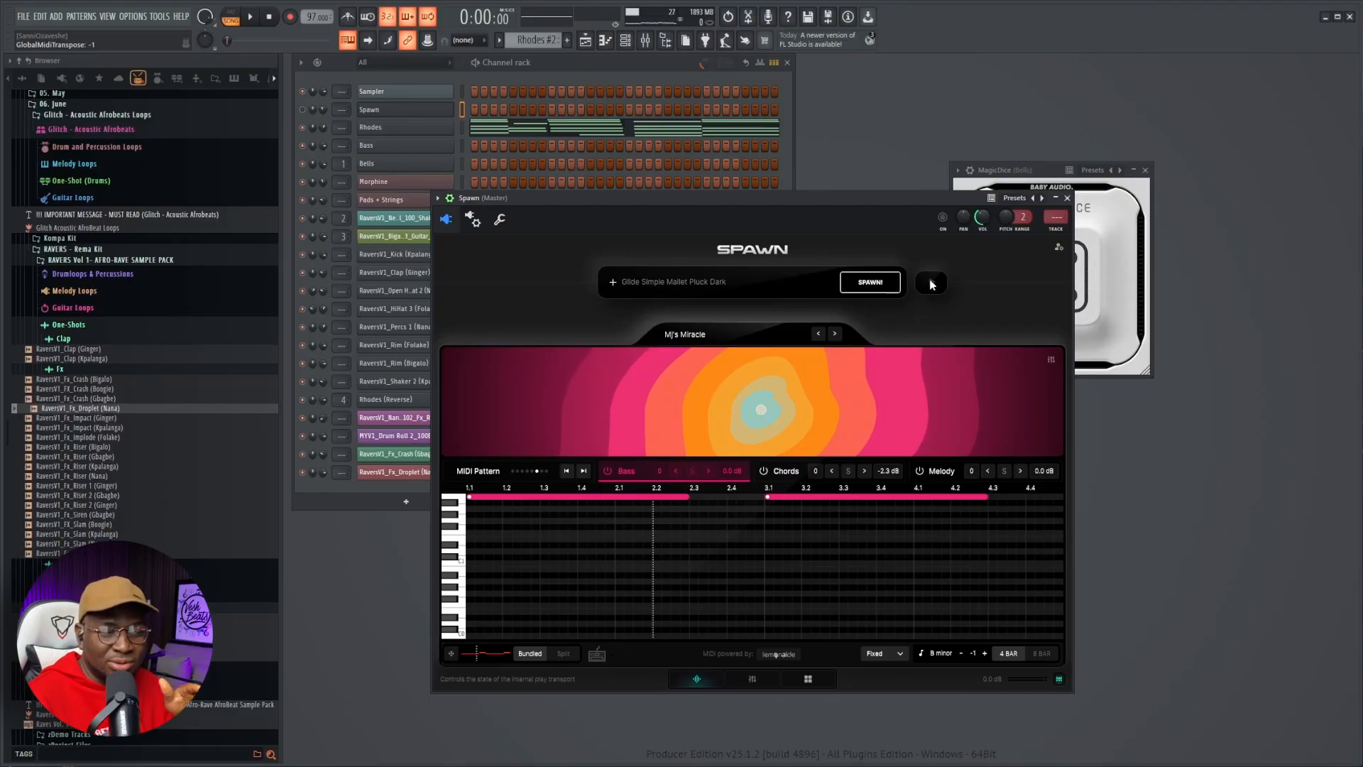
left_click_drag(761, 409, 983, 447)
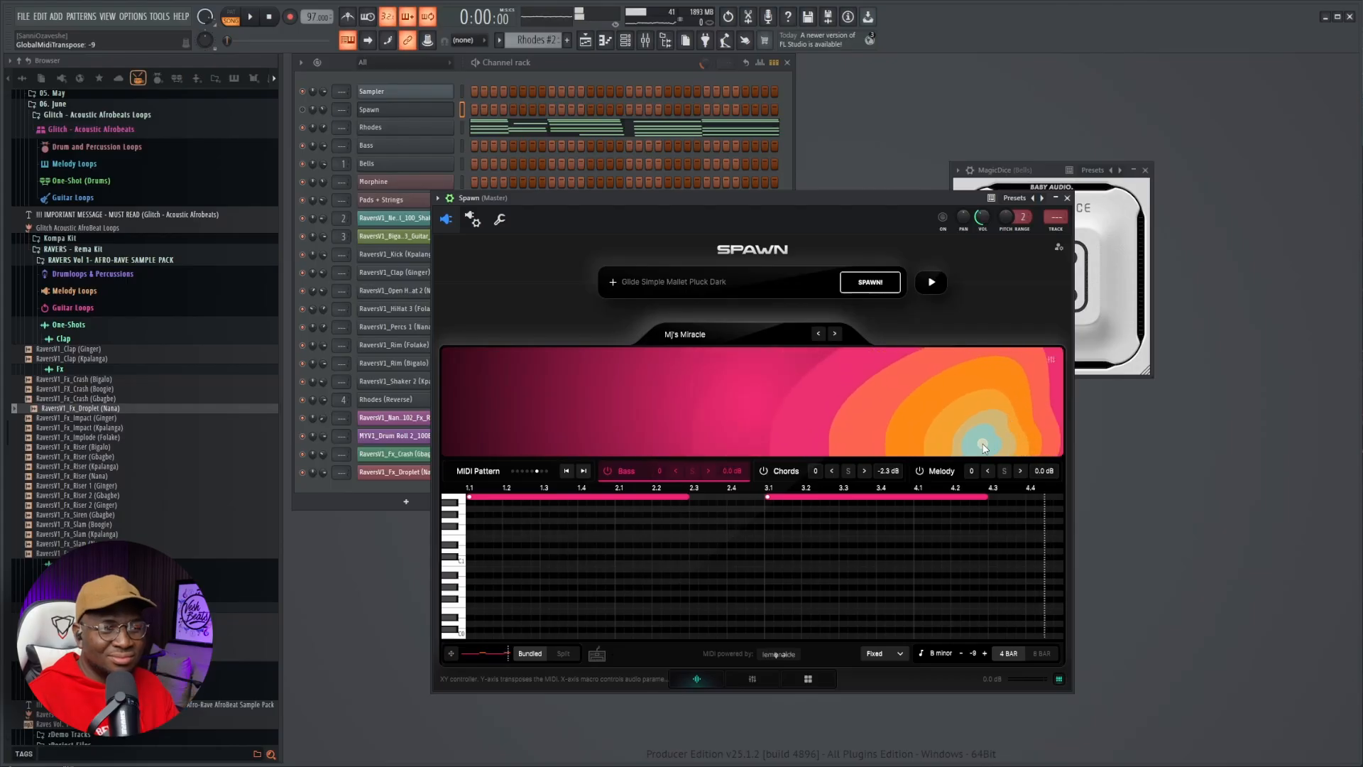